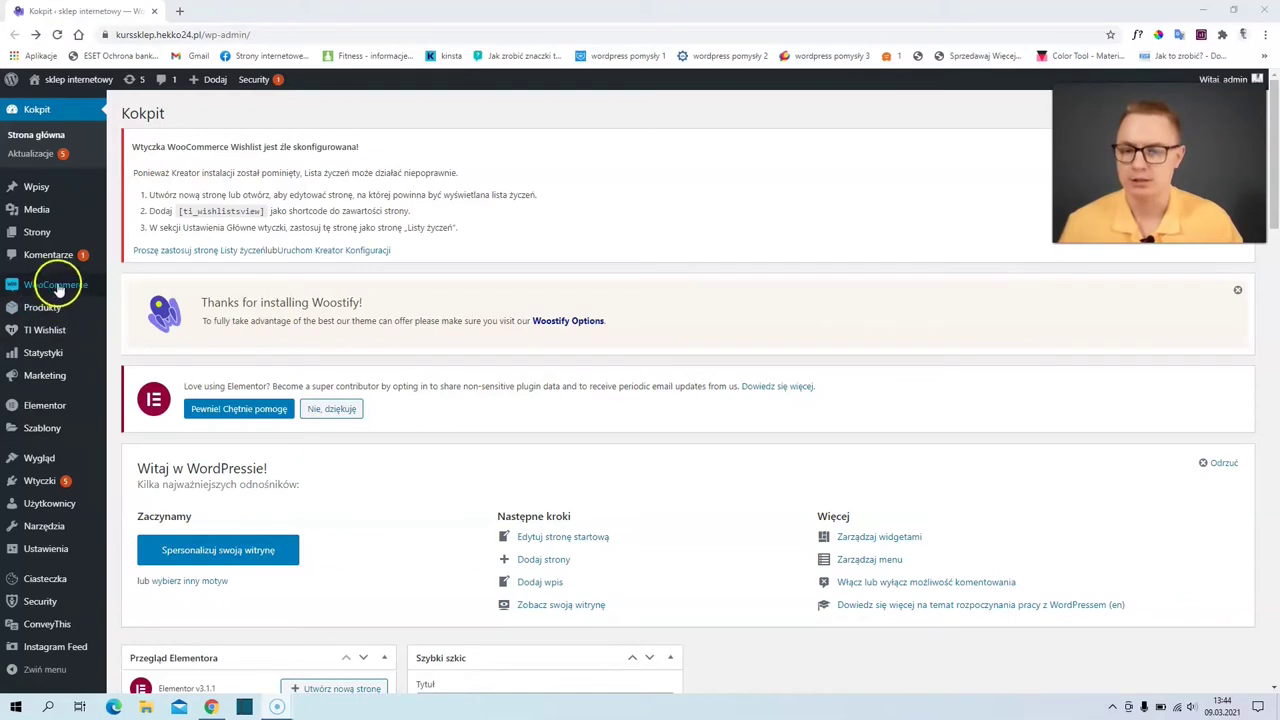
# - Launch the WooCommerce setup wizard from the WooCommerce sidebar submenu
pyautogui.moveTo(60, 291)
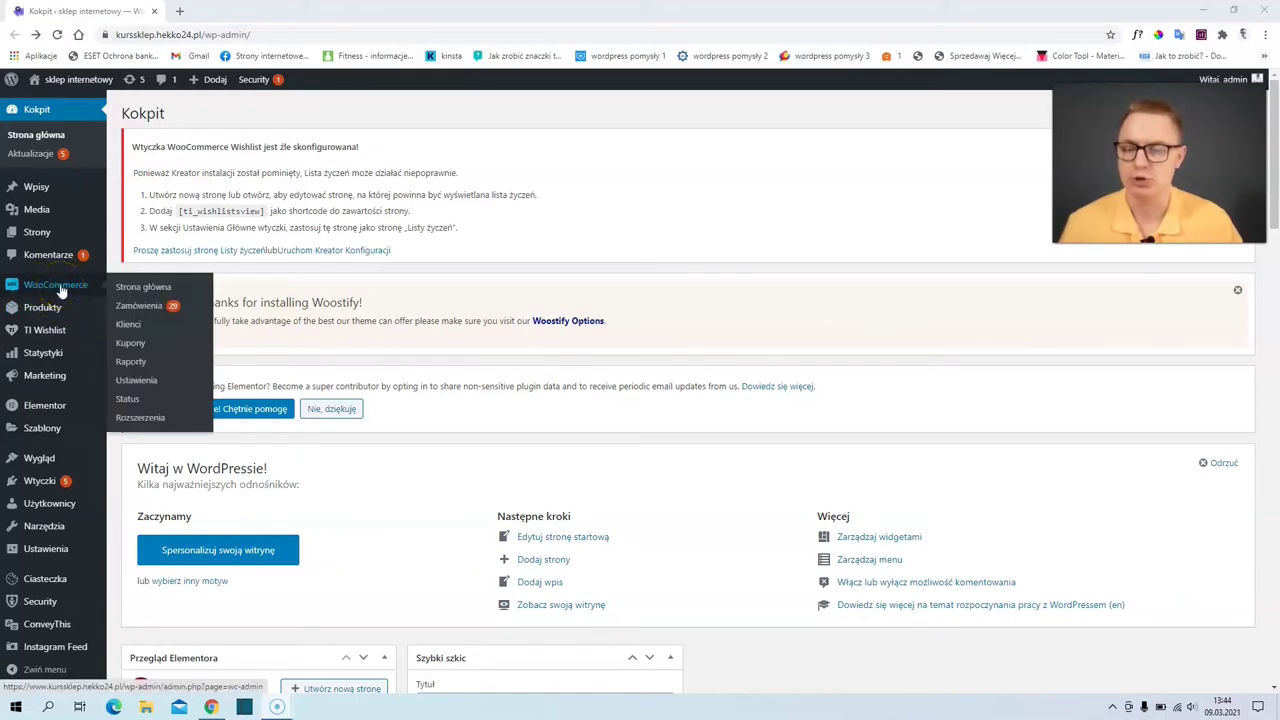
pyautogui.click(61, 288)
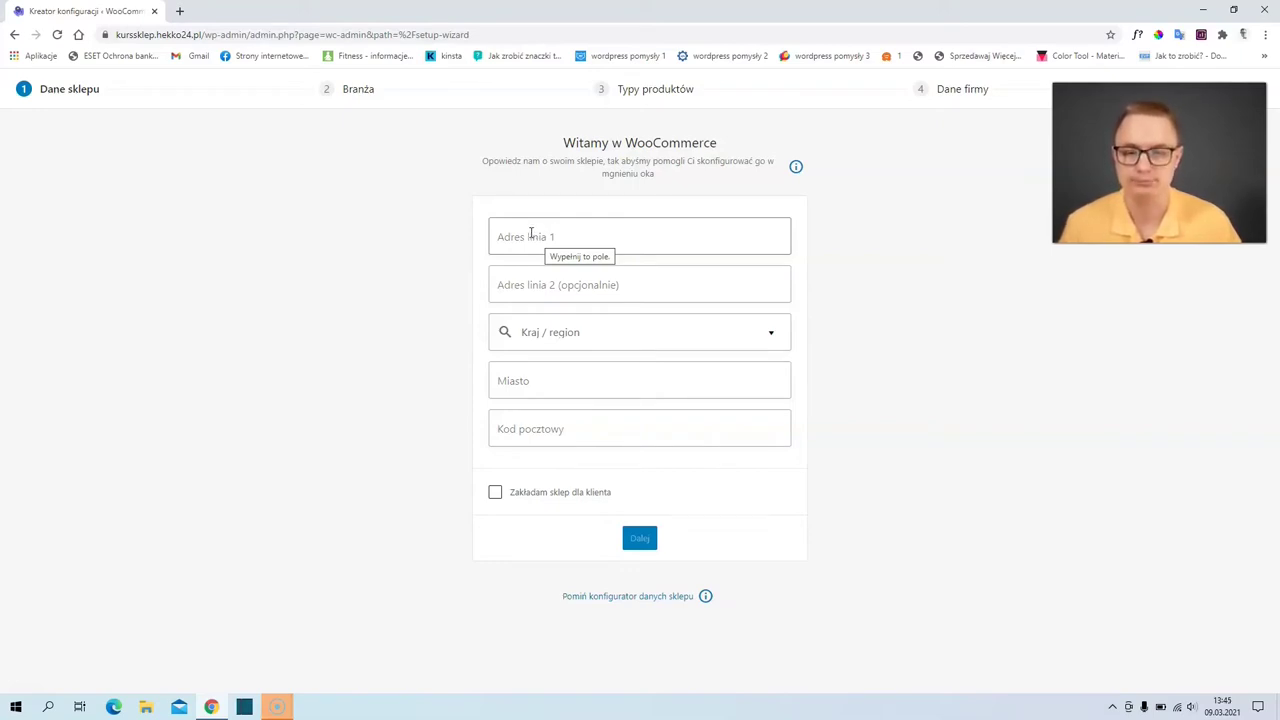
# - Autofill and submit the store address, then decline sharing usage data with WooCommerce
pyautogui.click(591, 262)
pyautogui.click(640, 537)
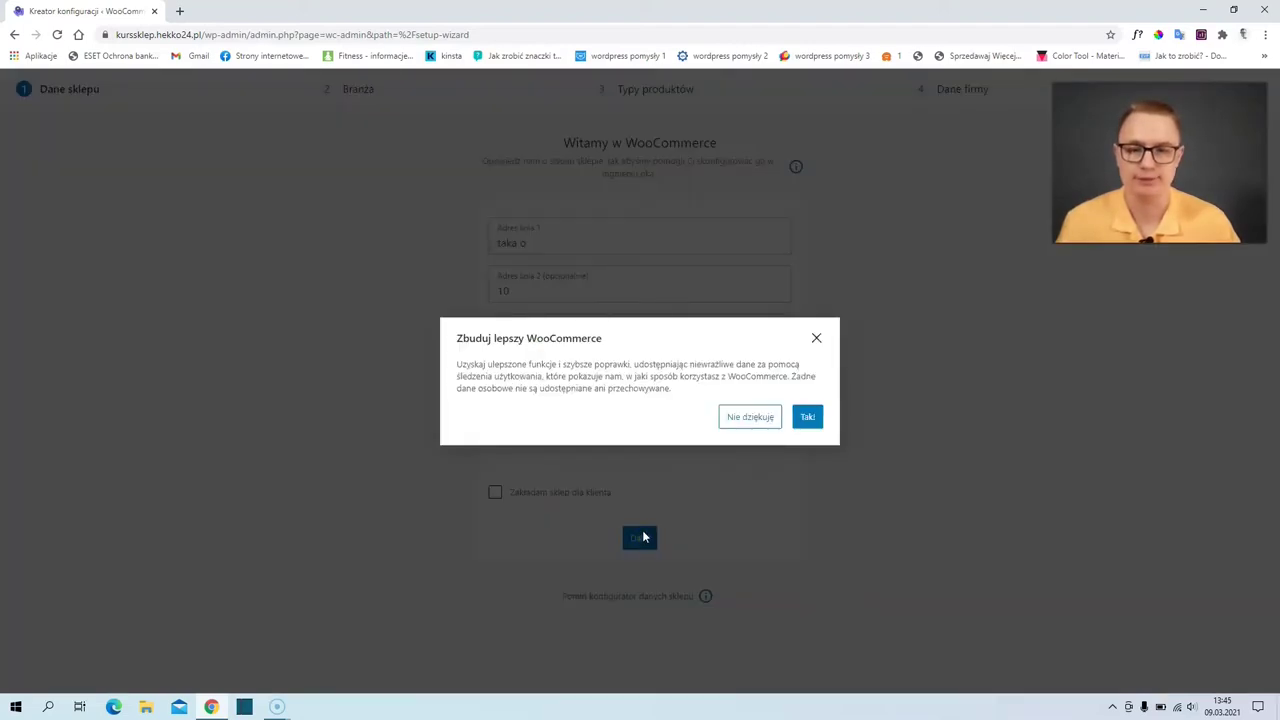
pyautogui.click(742, 428)
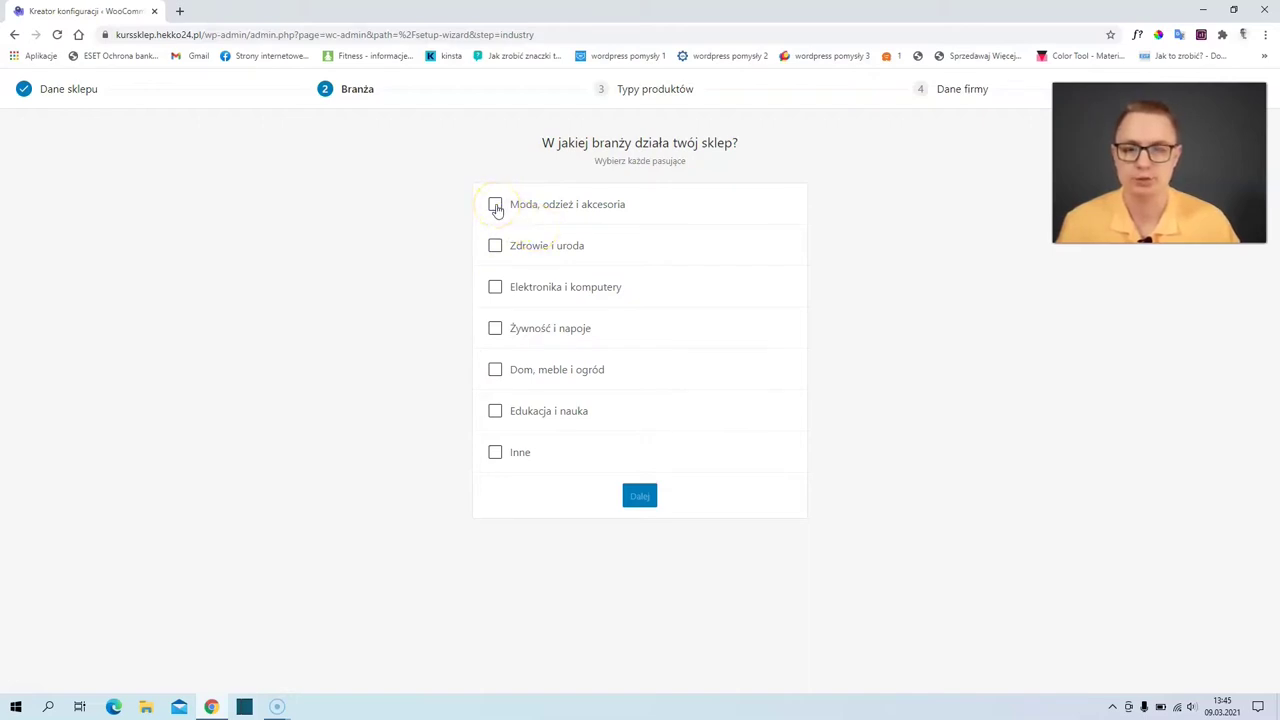
# - Pick Moda, odzież i akcesoria as the industry and keep Produkty fizyczne as the product type
pyautogui.click(640, 496)
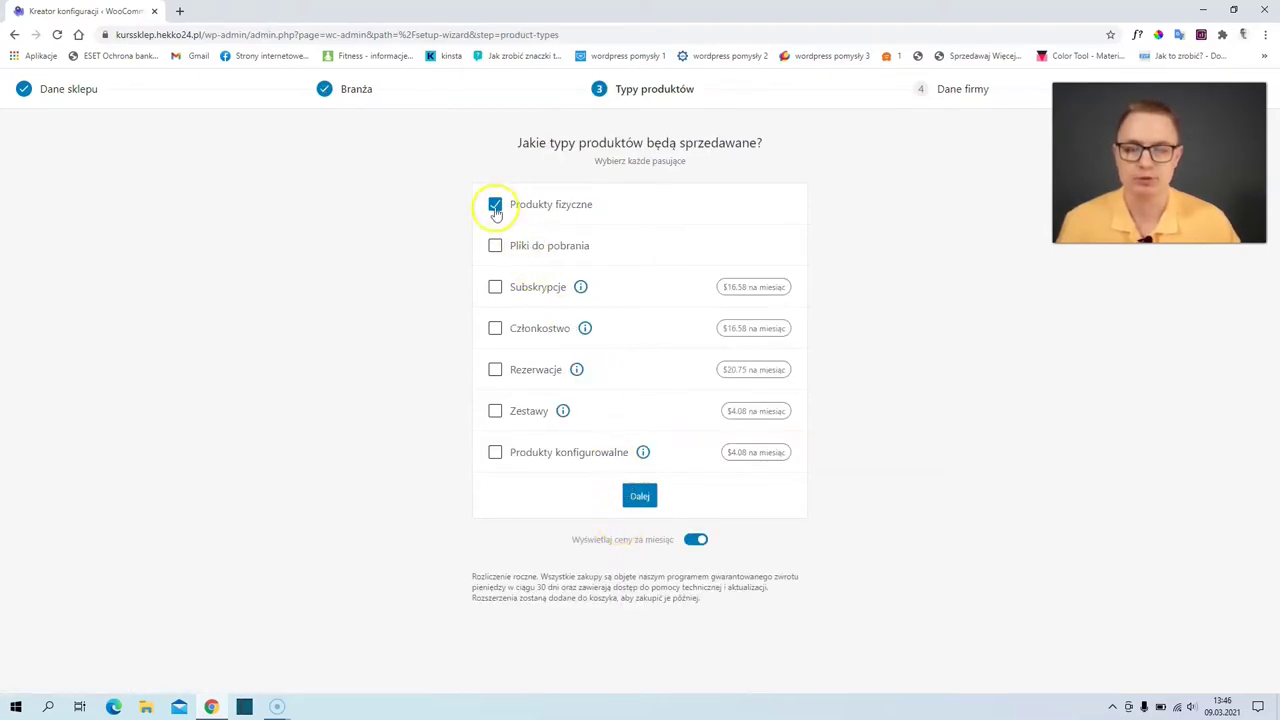
pyautogui.click(506, 258)
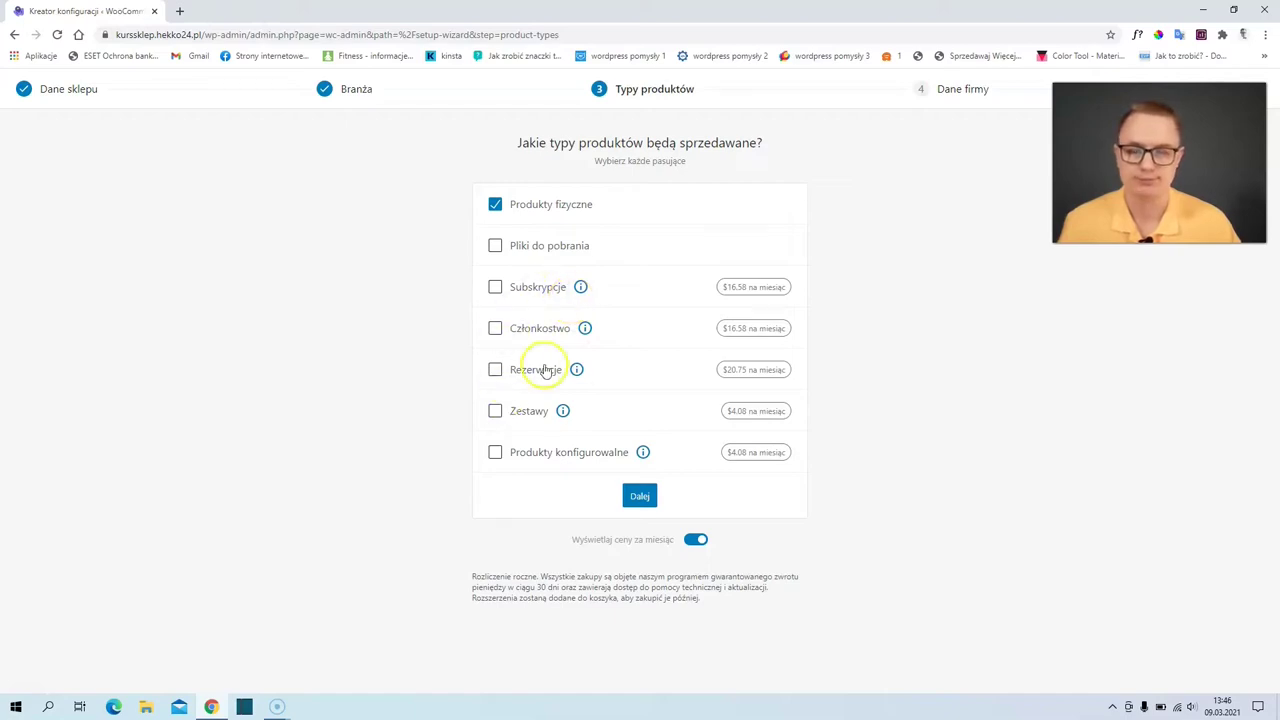
pyautogui.click(639, 496)
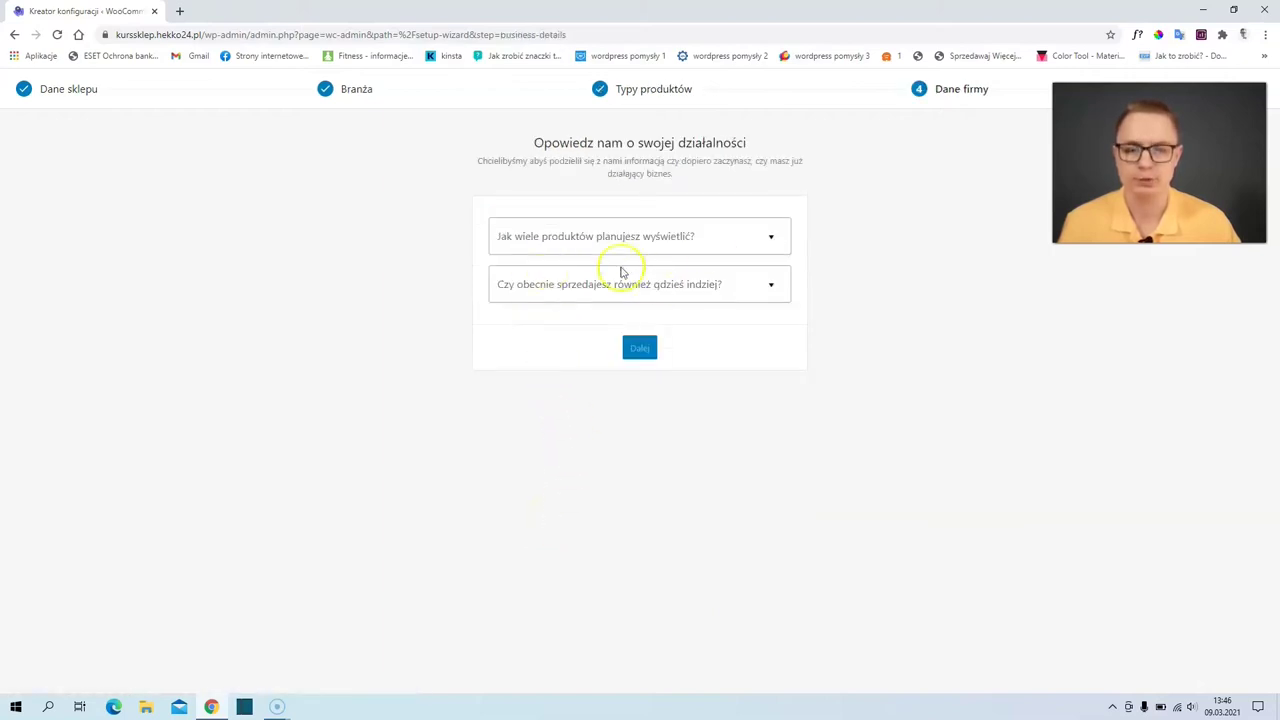
# - Answer 1 000+ planned products and Nie for selling elsewhere
pyautogui.click(716, 240)
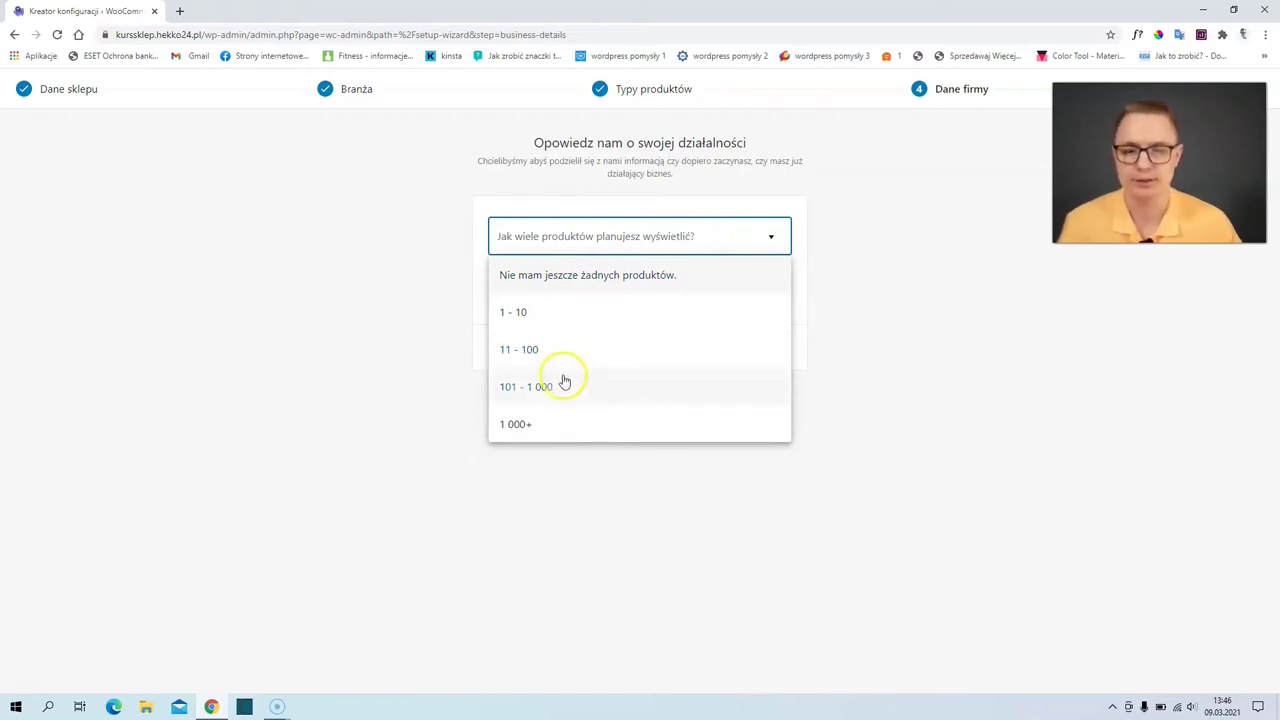
pyautogui.click(545, 428)
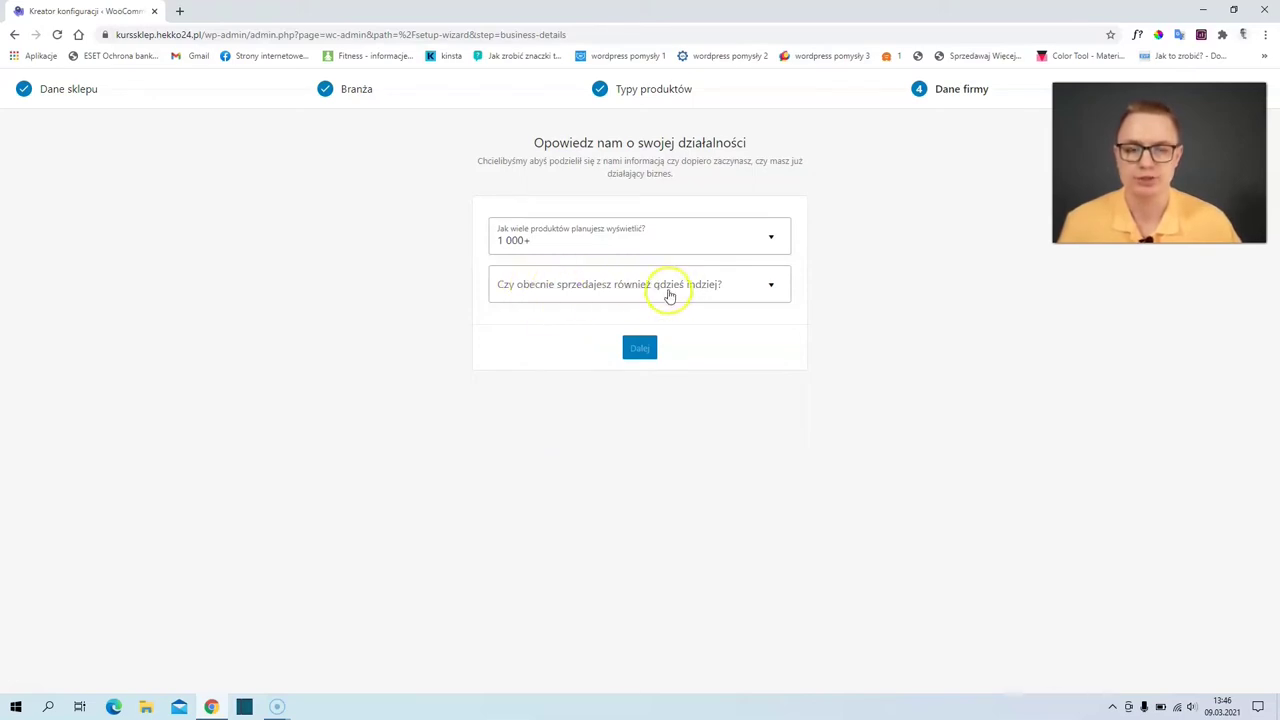
pyautogui.click(671, 287)
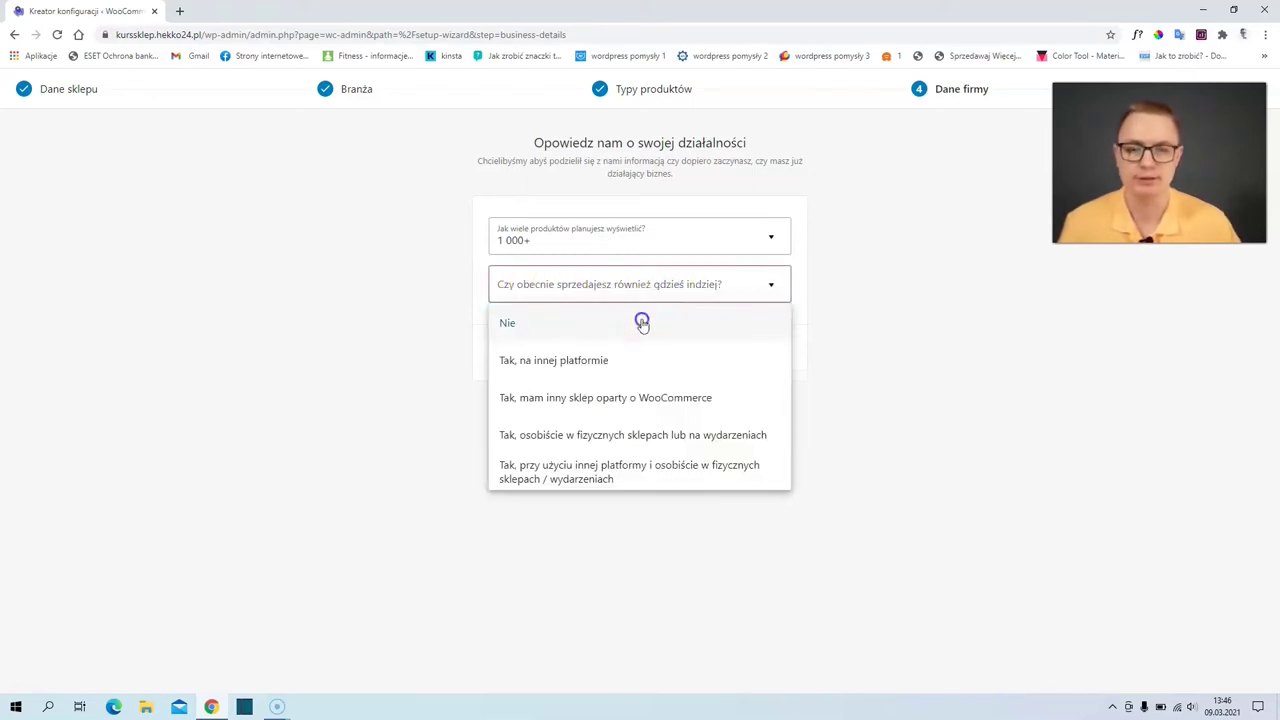
pyautogui.click(641, 322)
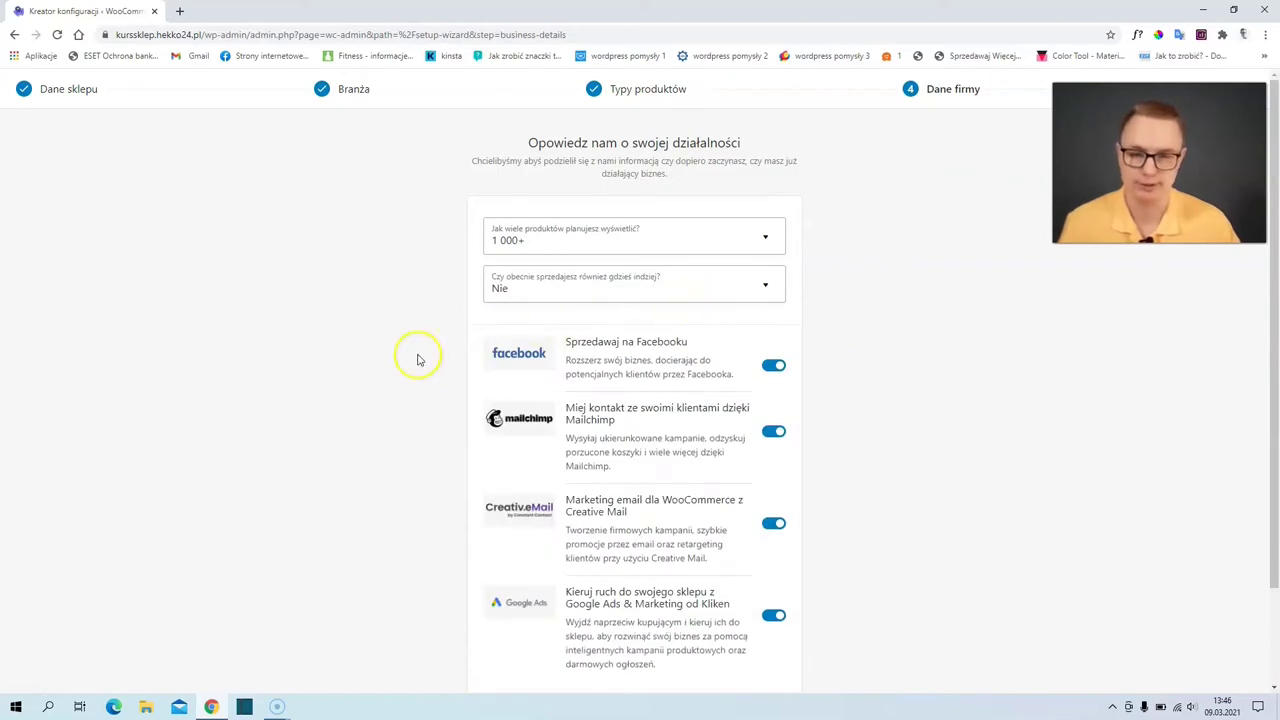
# - Switch off the Facebook, Mailchimp, Creative Mail and Google Ads add-ons and submit the business details
pyautogui.scroll(-1, 420, 357)
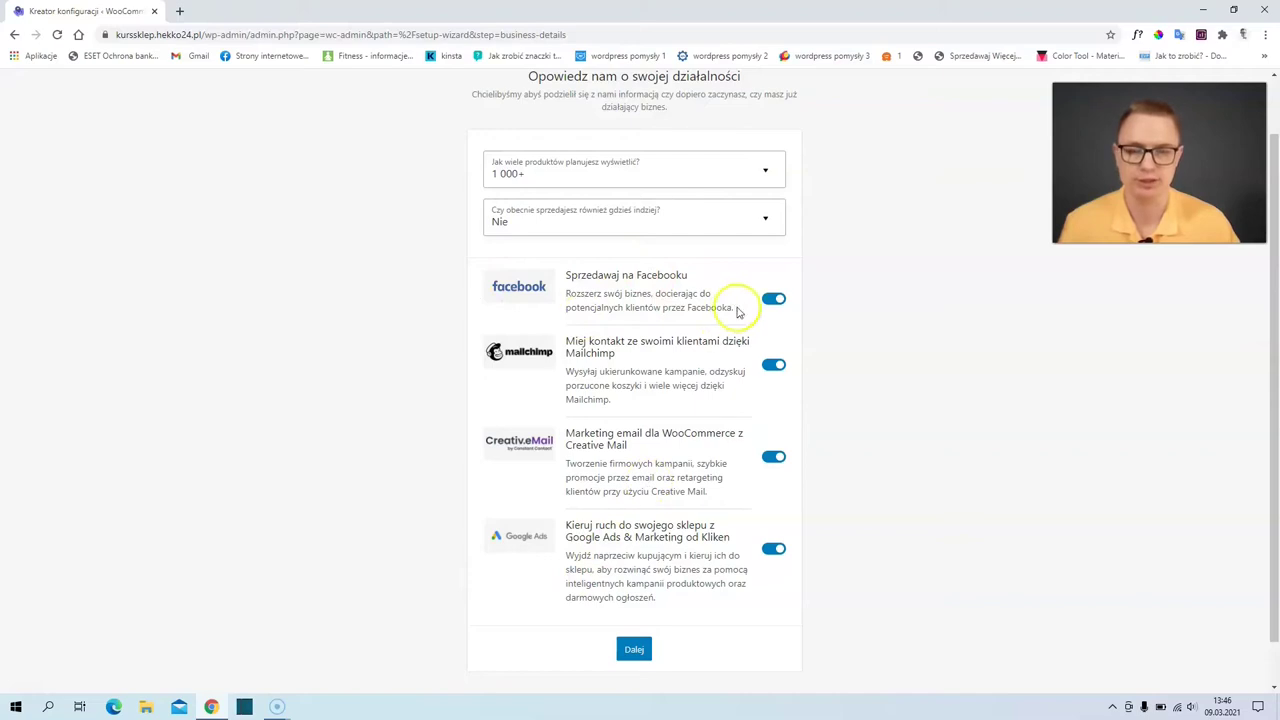
pyautogui.click(770, 301)
pyautogui.click(772, 362)
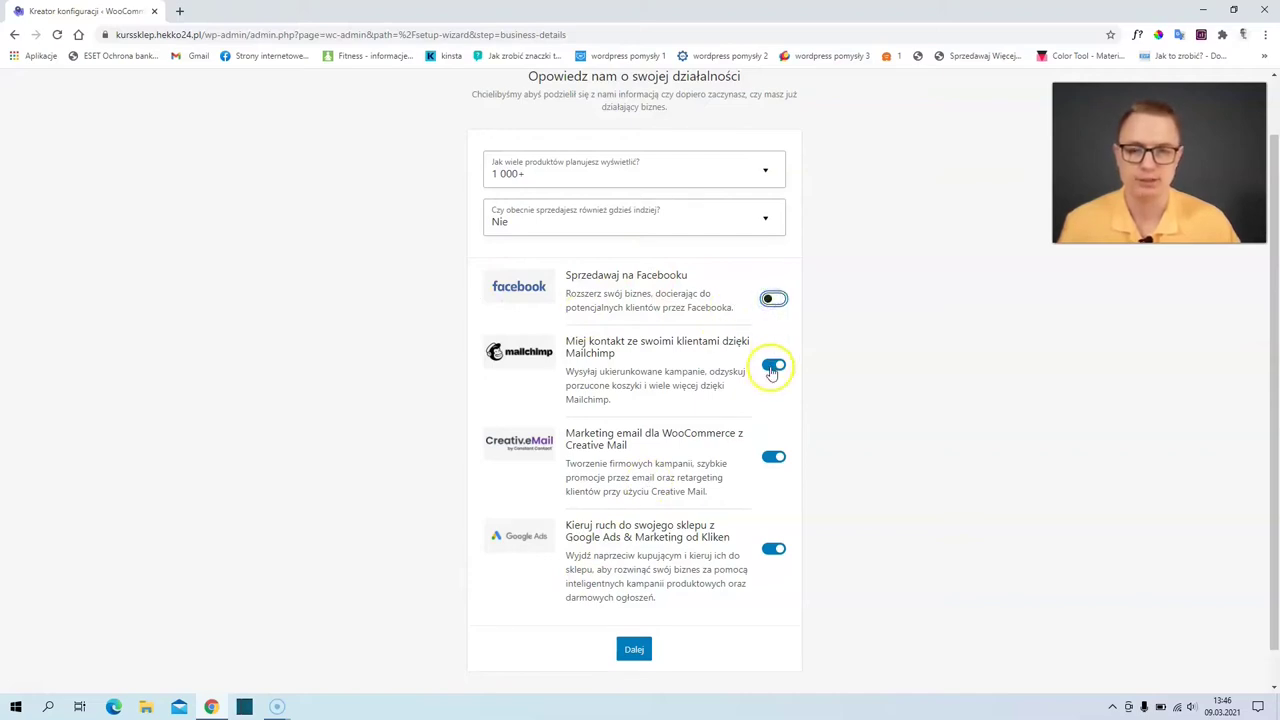
pyautogui.click(777, 459)
pyautogui.click(772, 549)
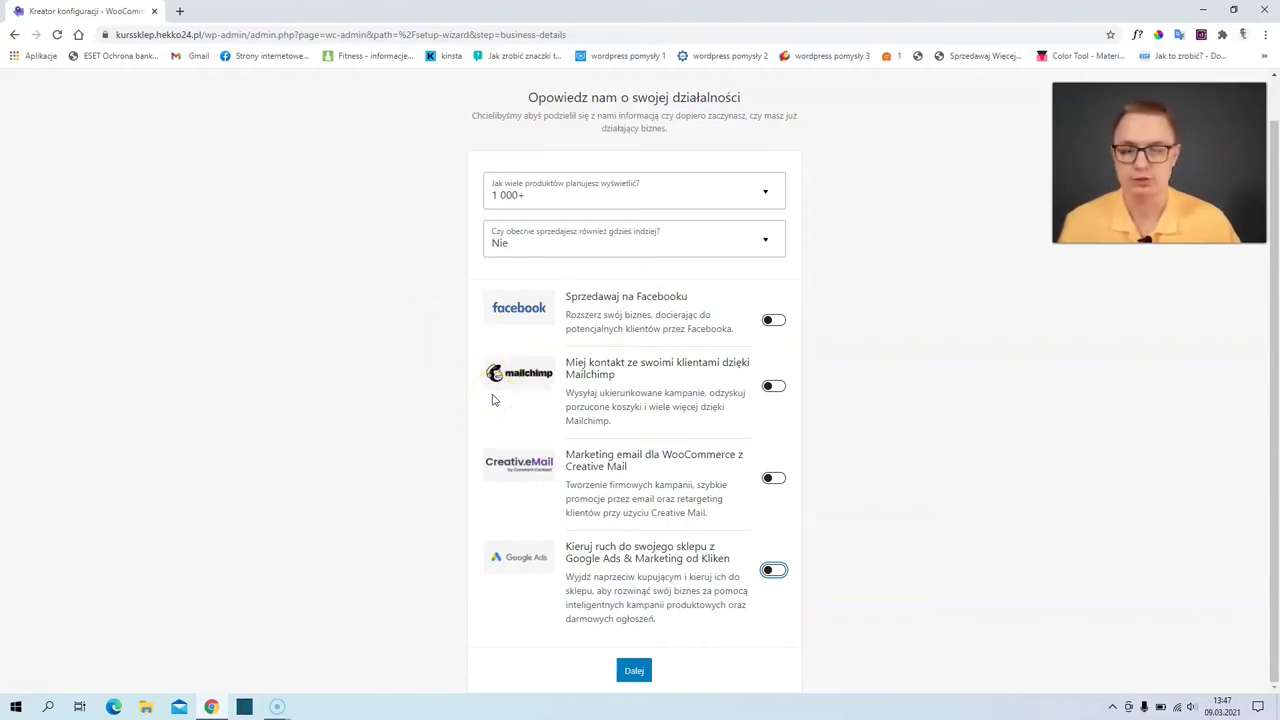
pyautogui.click(519, 370)
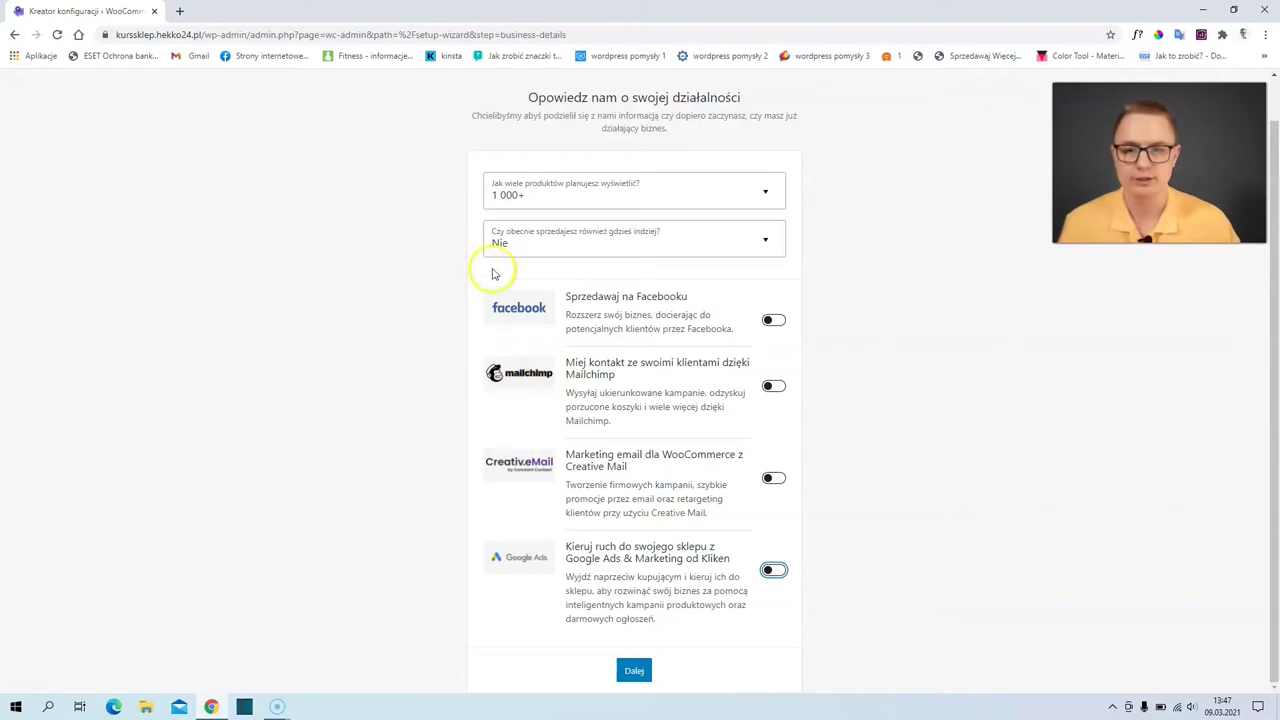
pyautogui.click(631, 668)
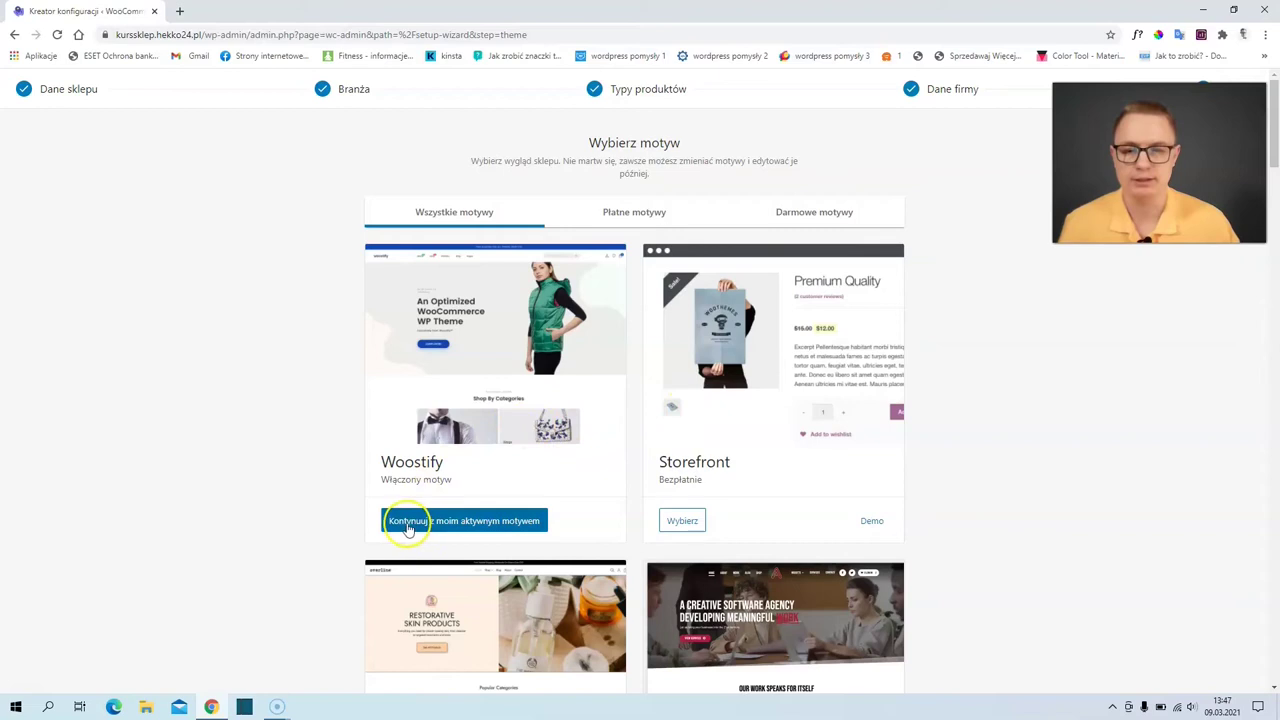
# - Keep the active Woostify theme and decline Jetpack and Shipping & Tax
pyautogui.click(491, 527)
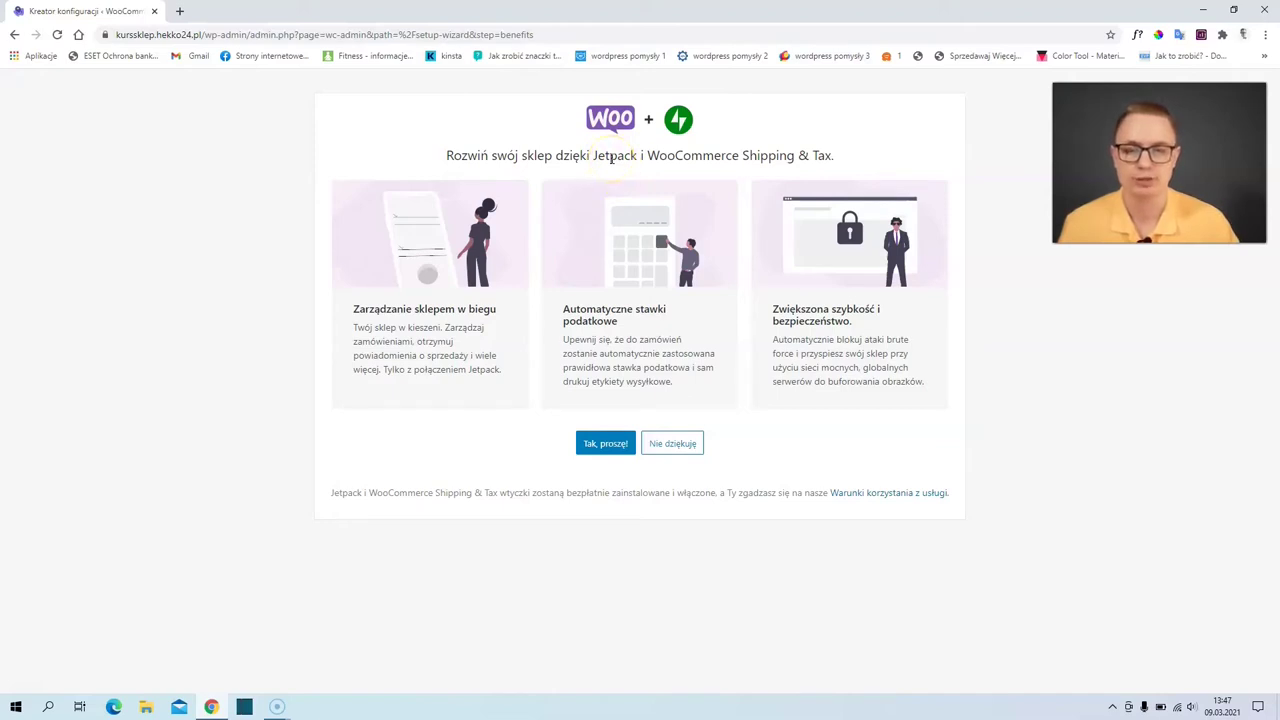
pyautogui.click(672, 443)
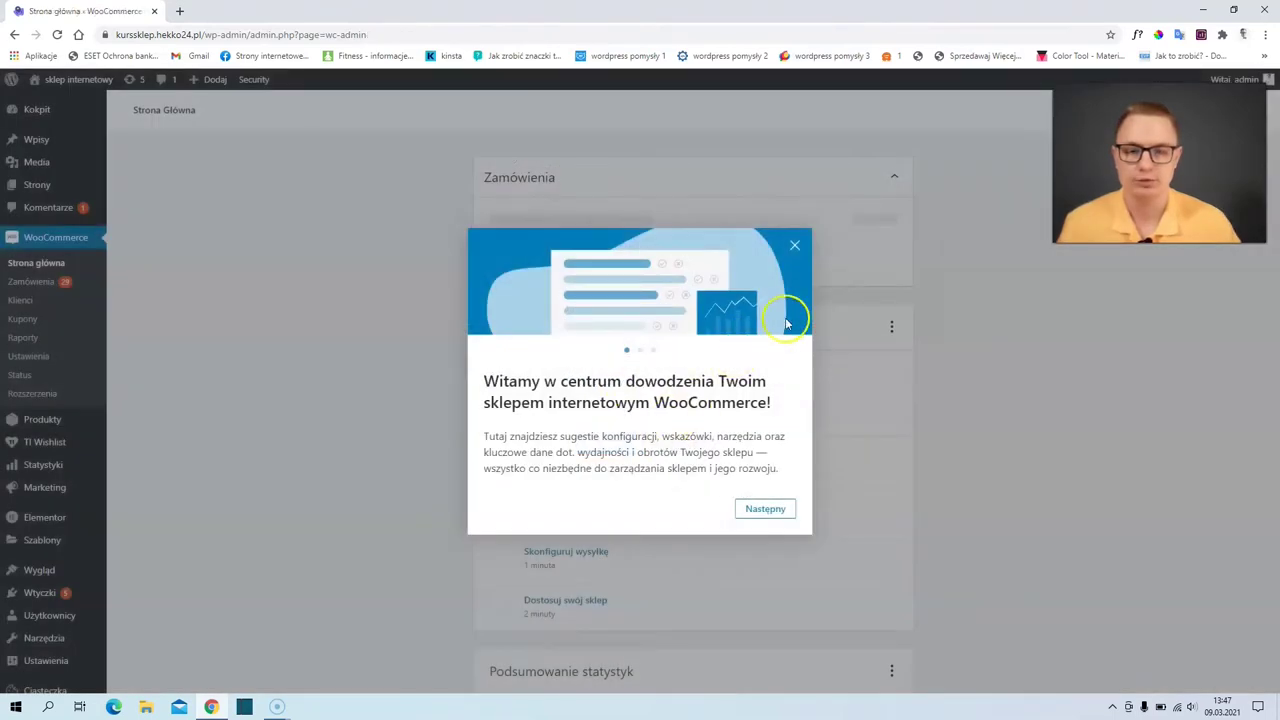
# - Dismiss the WooCommerce welcome tour and go to WooCommerce Ustawienia
pyautogui.click(795, 248)
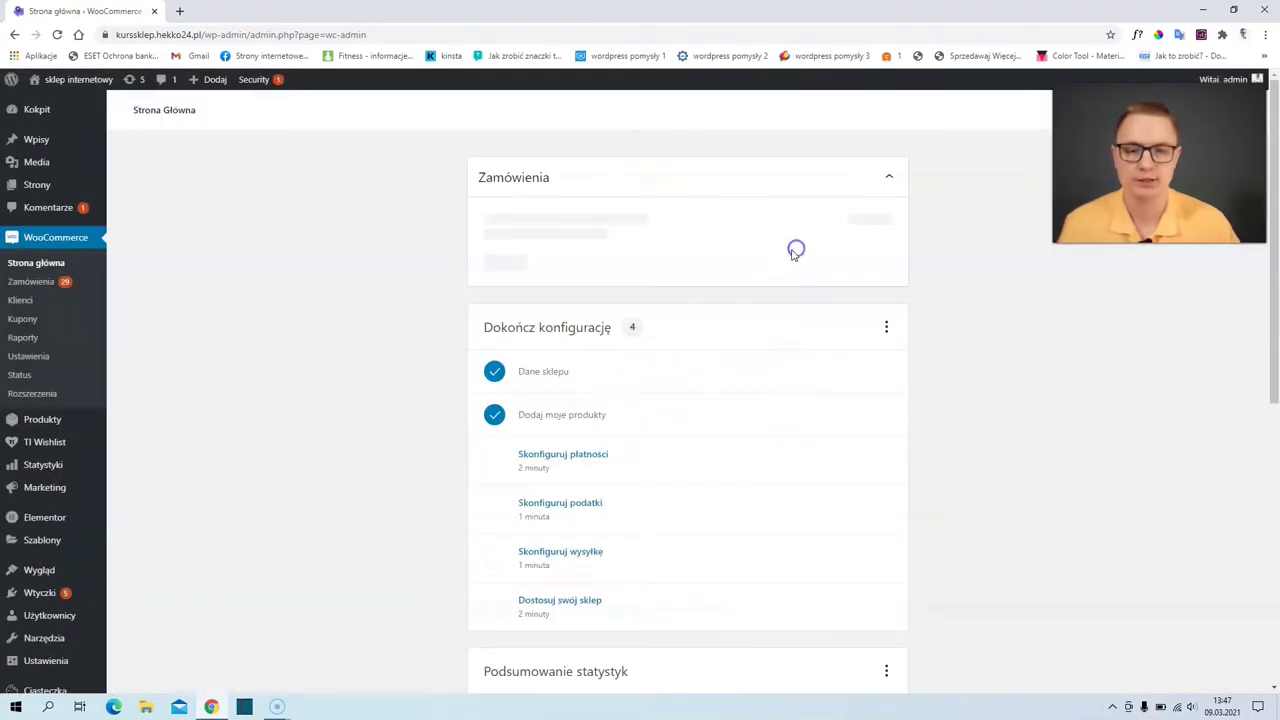
pyautogui.click(572, 322)
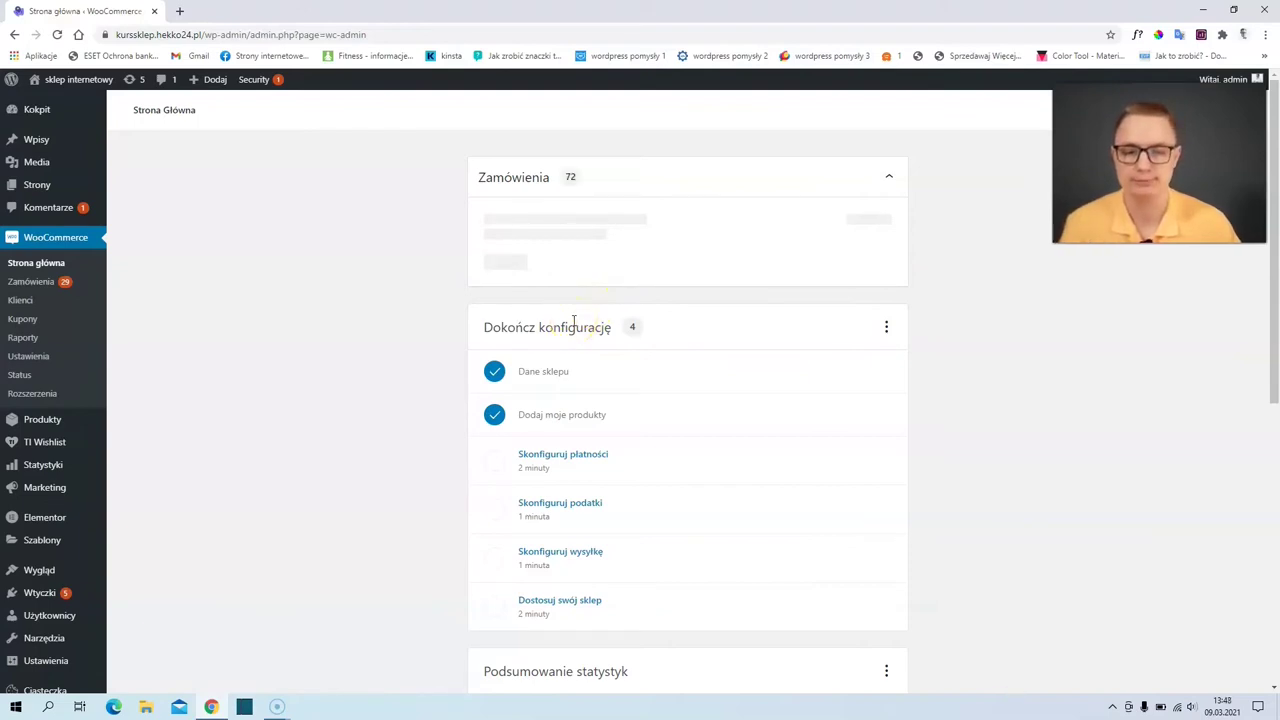
pyautogui.click(571, 331)
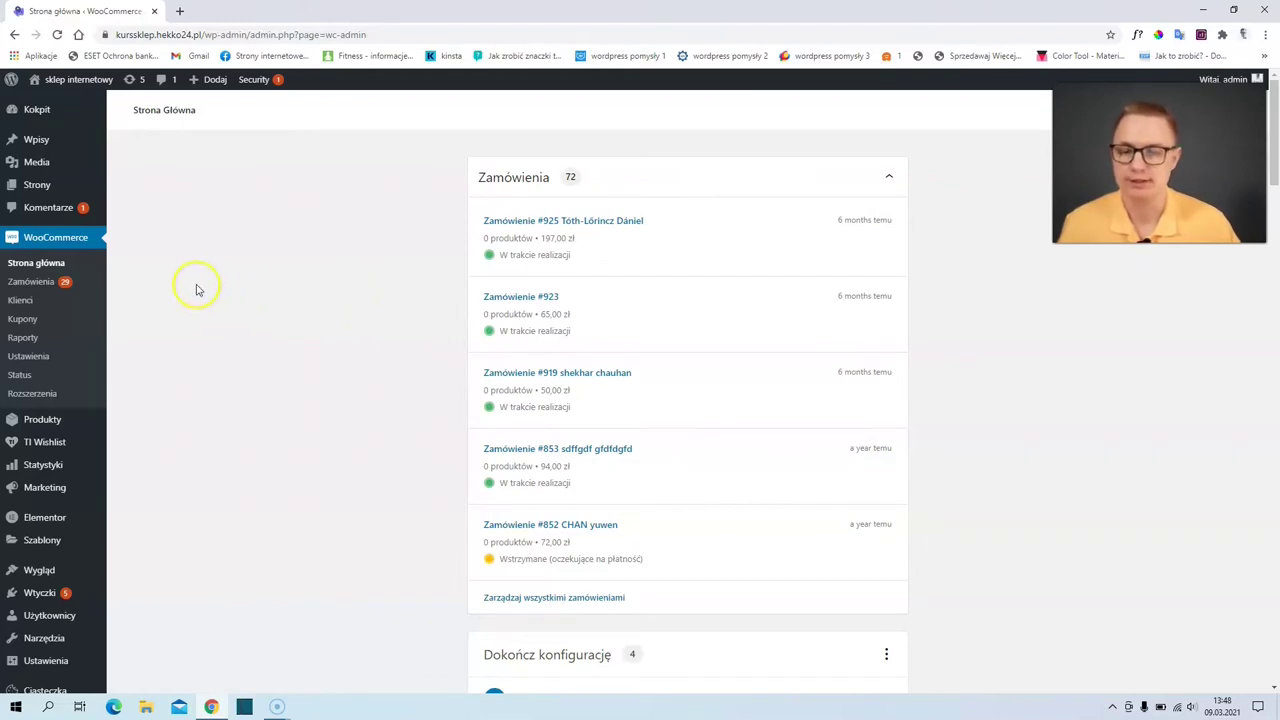
pyautogui.click(28, 356)
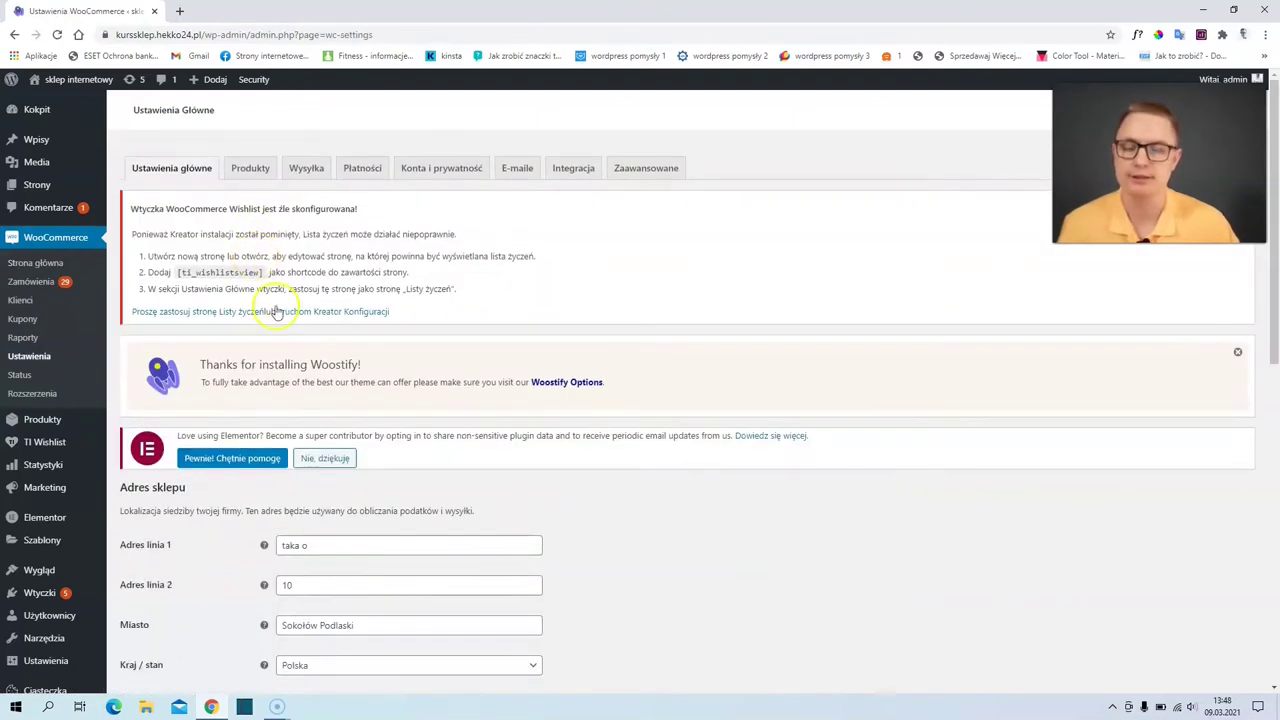
# - Tick 'Włącz stawki podatkowe i obliczenia' in Ustawienia główne and save the settings
pyautogui.scroll(-3, 280, 308)
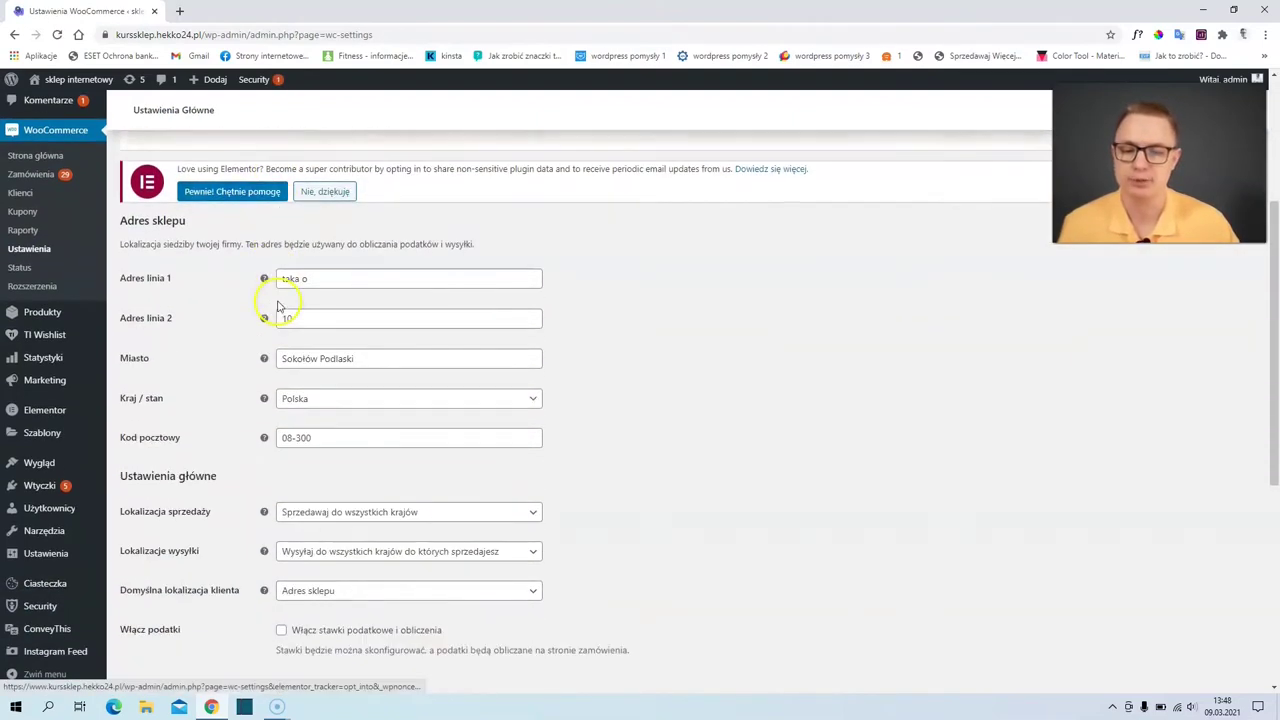
pyautogui.scroll(-2, 279, 308)
pyautogui.scroll(-2, 279, 304)
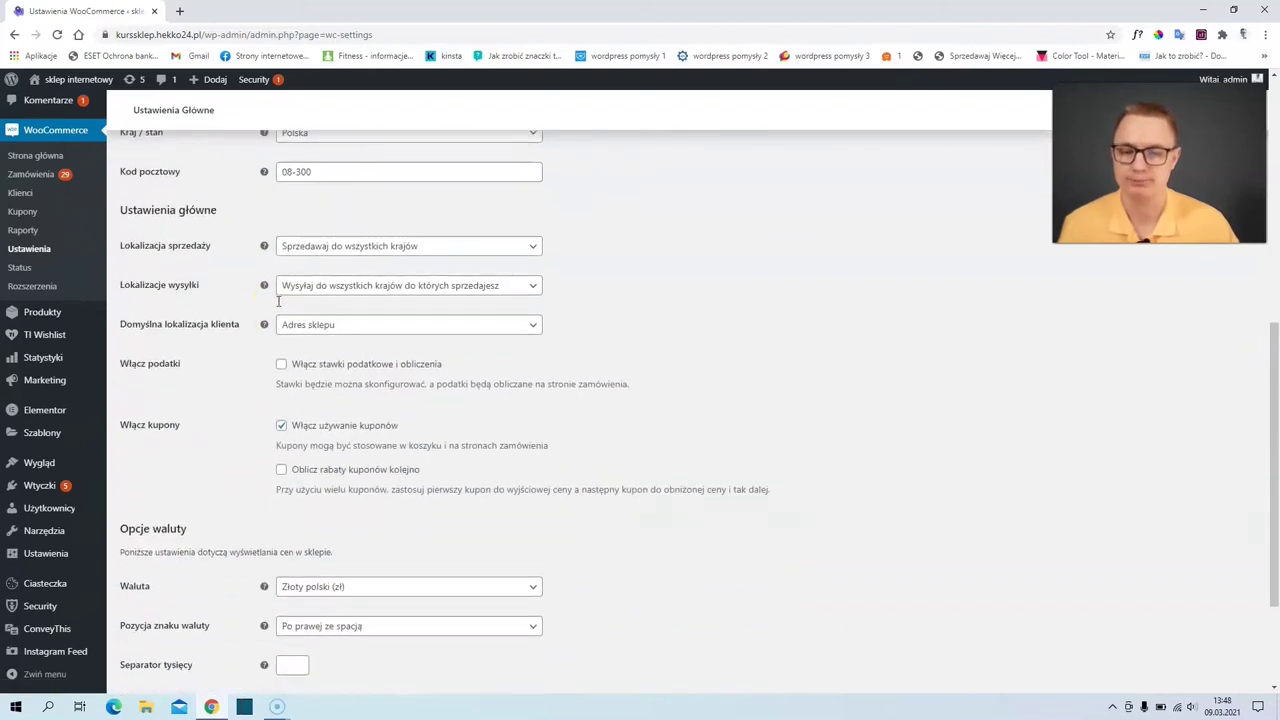
pyautogui.scroll(6, 250, 230)
pyautogui.scroll(-2, 300, 290)
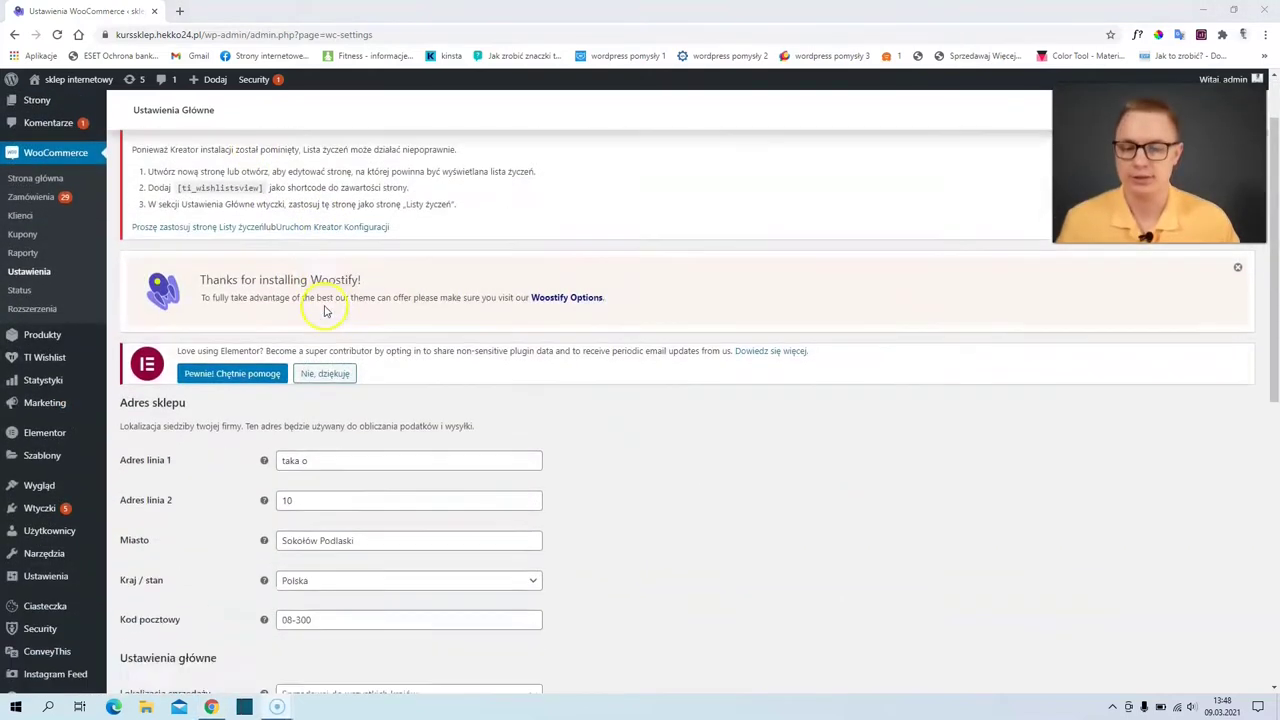
pyautogui.scroll(-1, 293, 375)
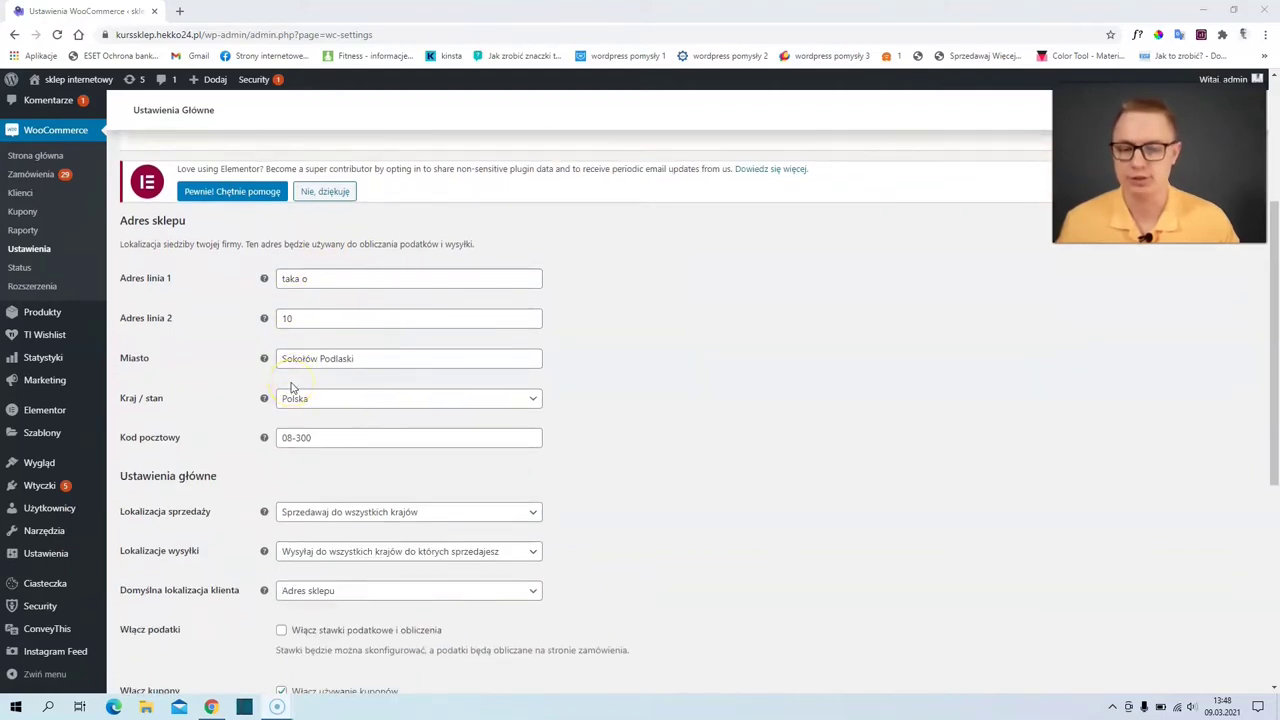
pyautogui.scroll(-1, 293, 388)
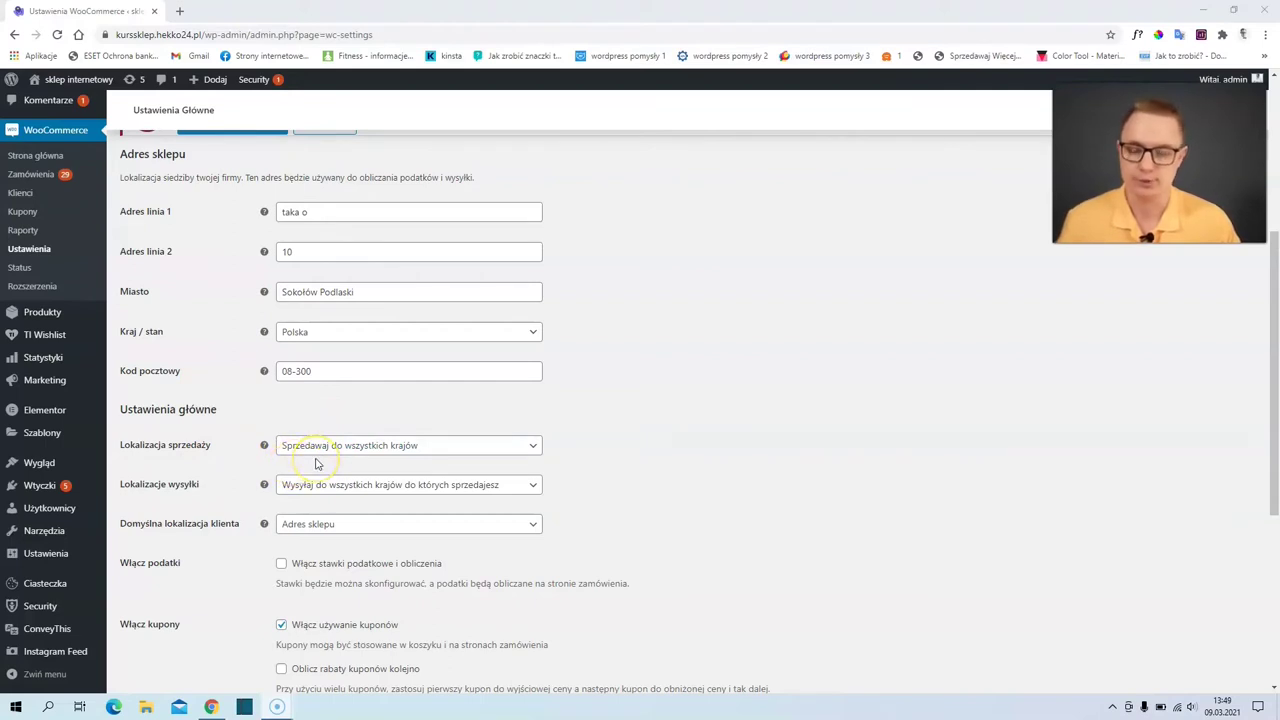
pyautogui.scroll(-1, 310, 460)
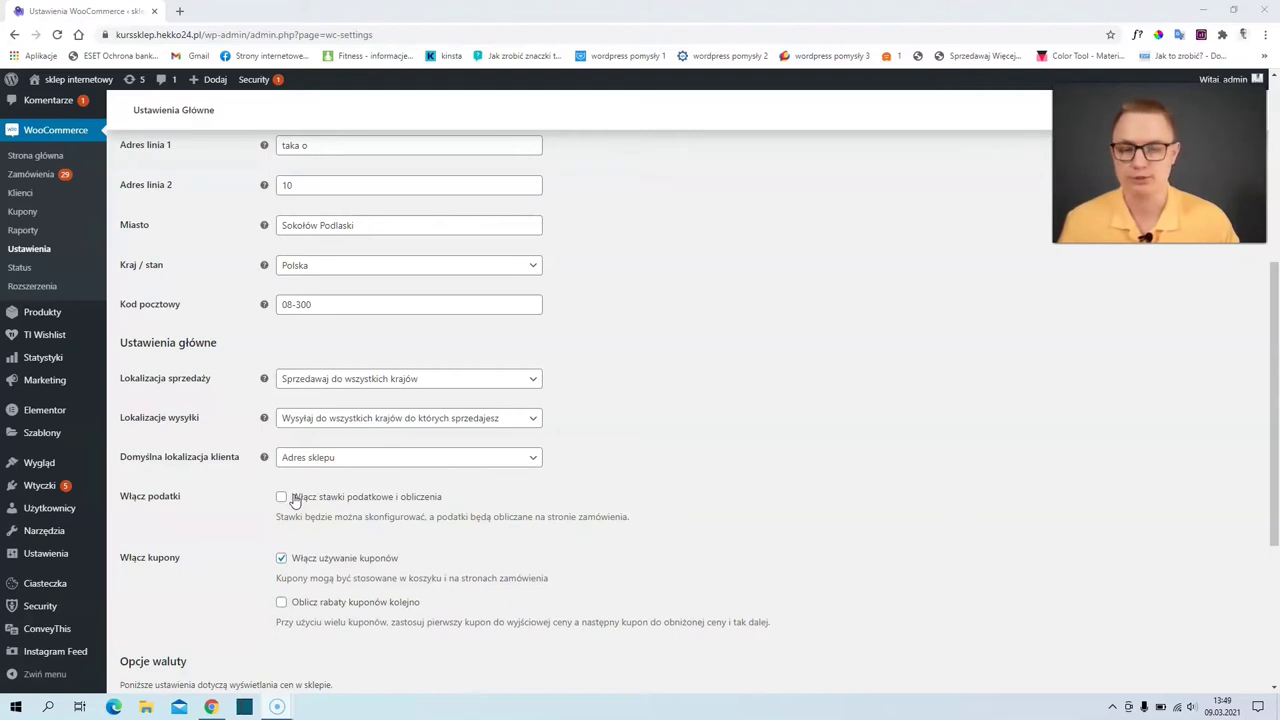
pyautogui.click(281, 497)
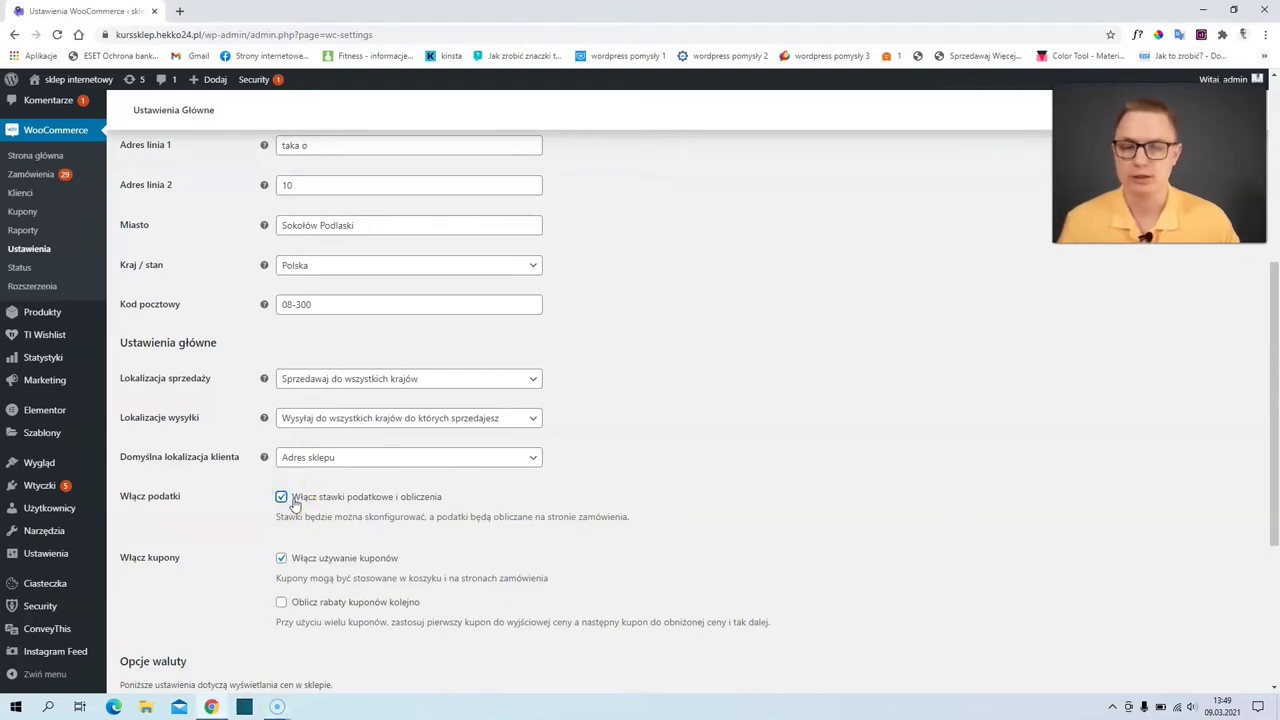
pyautogui.scroll(-3, 290, 515)
pyautogui.click(152, 623)
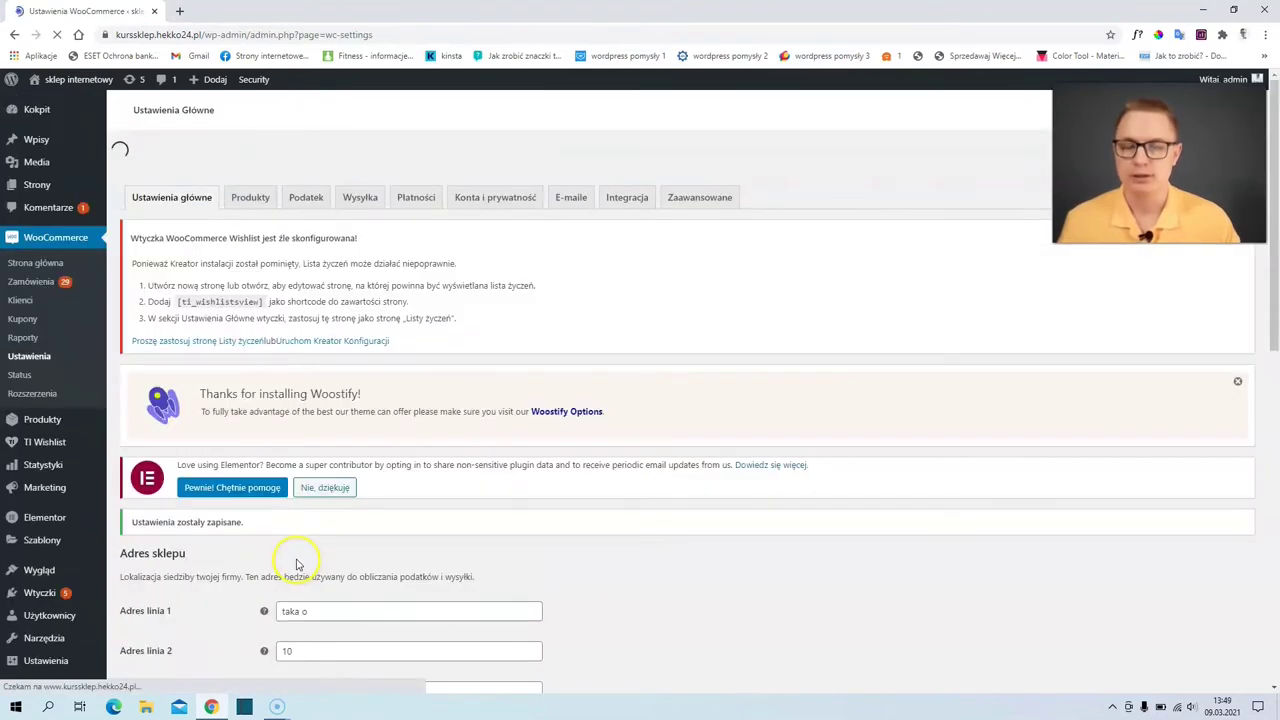
pyautogui.scroll(-4, 296, 565)
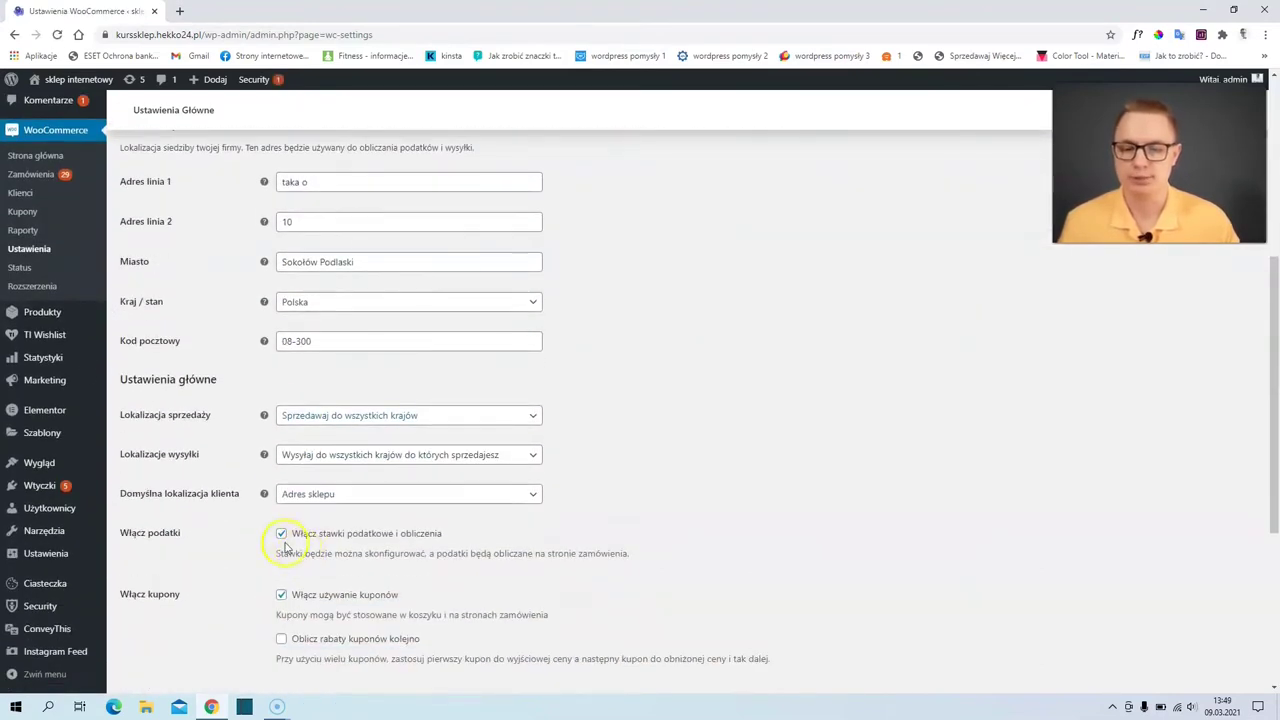
pyautogui.scroll(3, 416, 560)
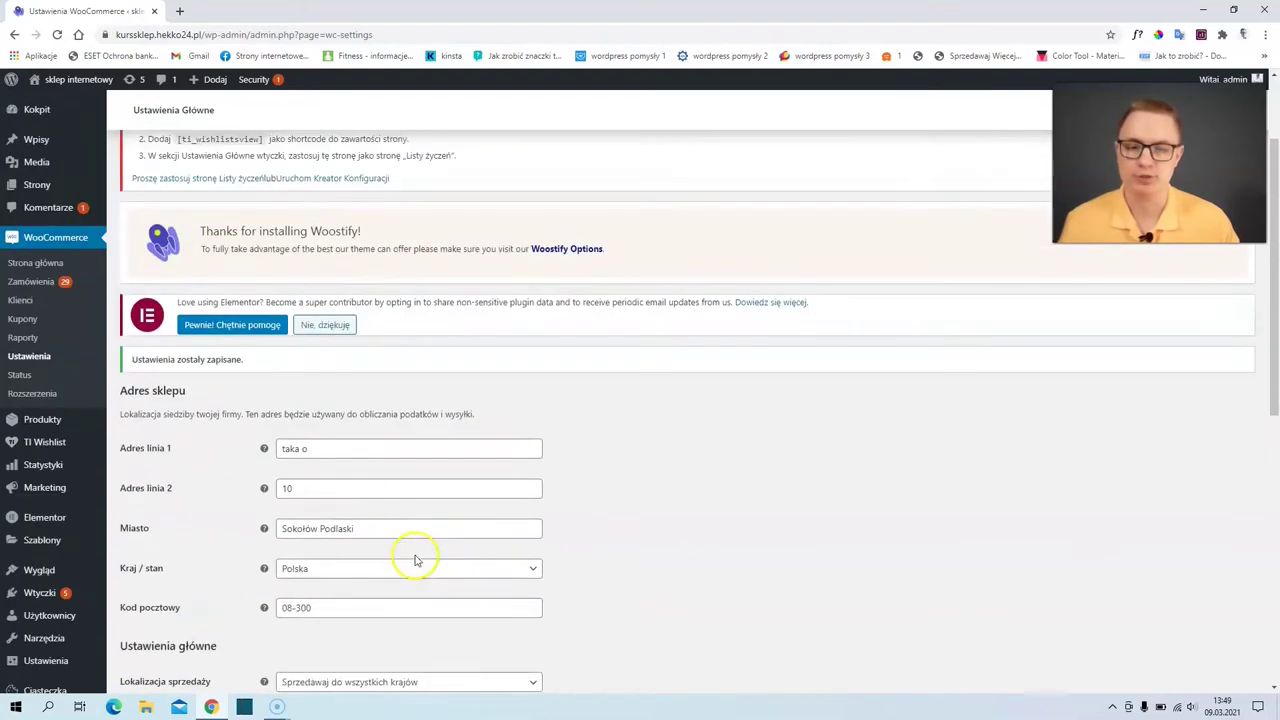
pyautogui.scroll(2, 416, 560)
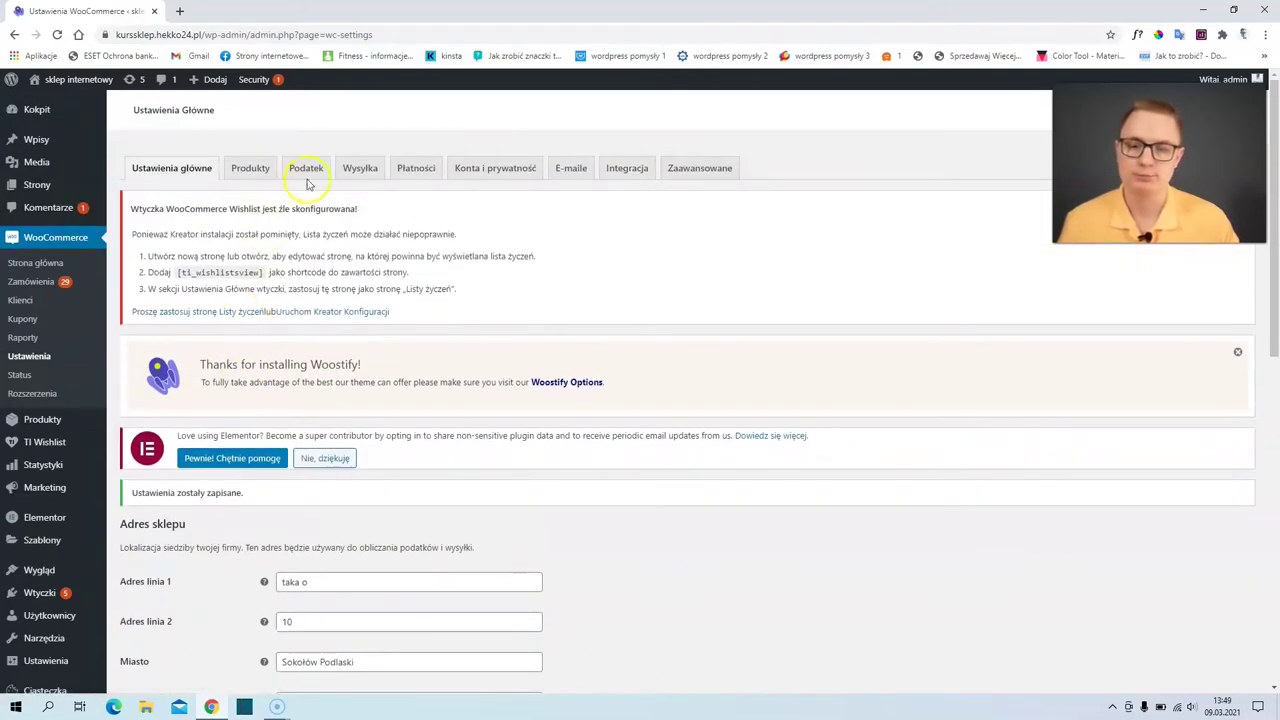
# - Review the Podatek tab options and view the empty Standardowe stawki rates table
pyautogui.click(307, 170)
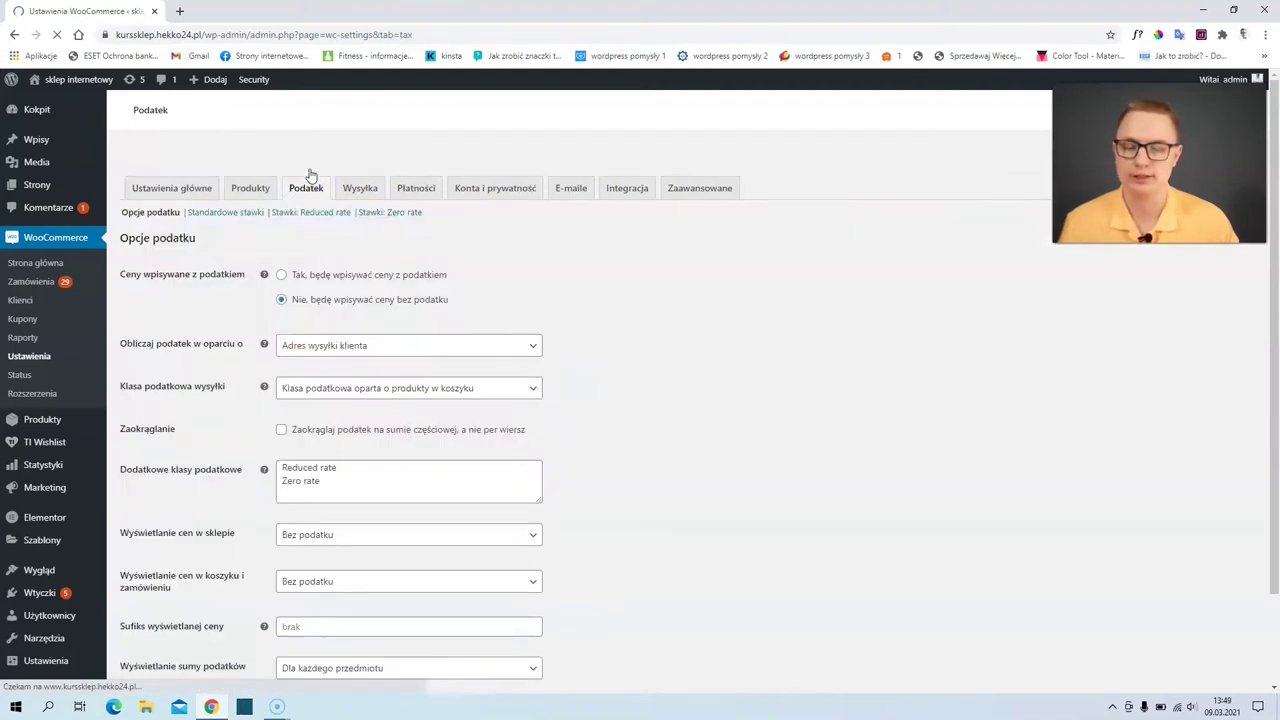
pyautogui.scroll(-2, 331, 251)
pyautogui.click(344, 258)
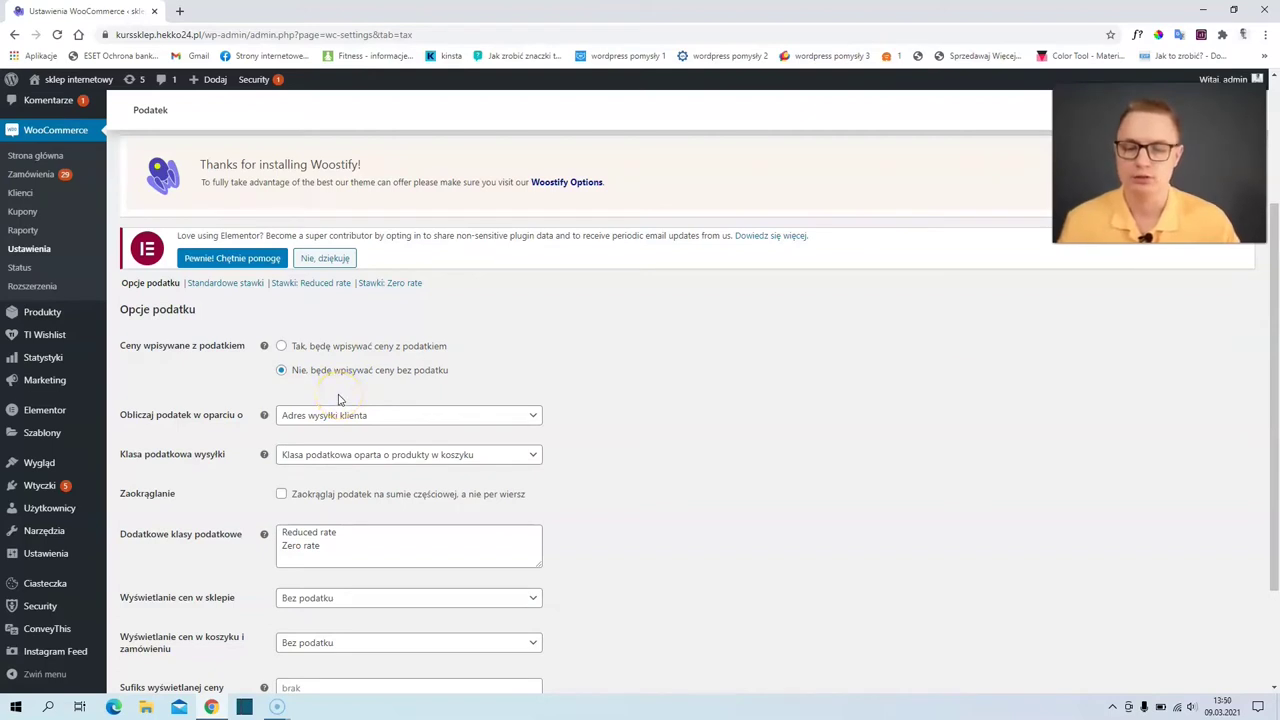
pyautogui.scroll(-2, 339, 400)
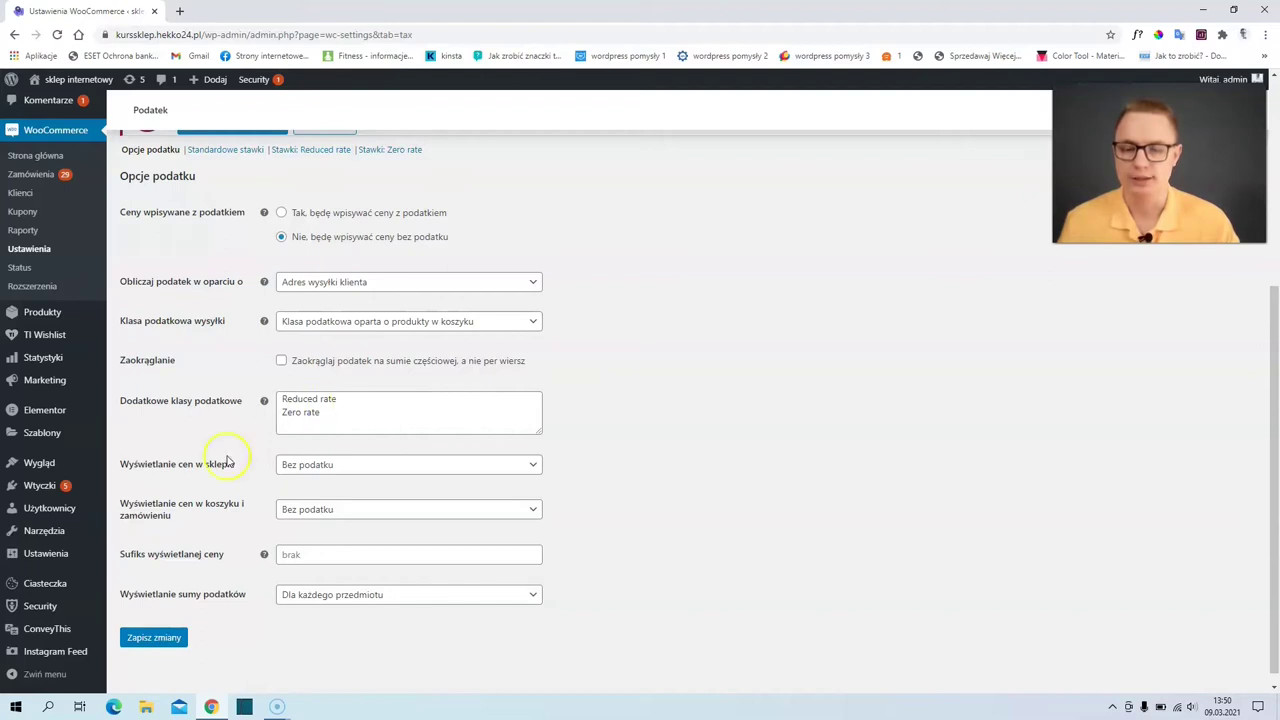
pyautogui.moveTo(264, 558)
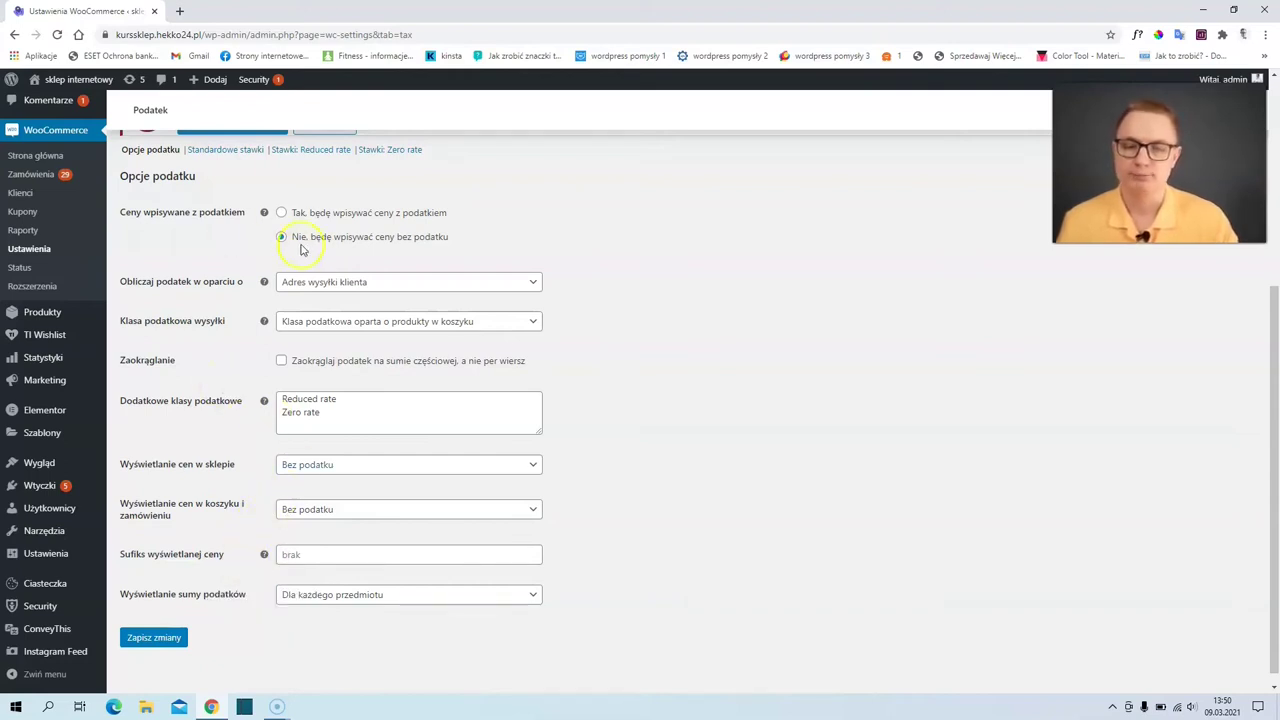
pyautogui.scroll(1, 294, 212)
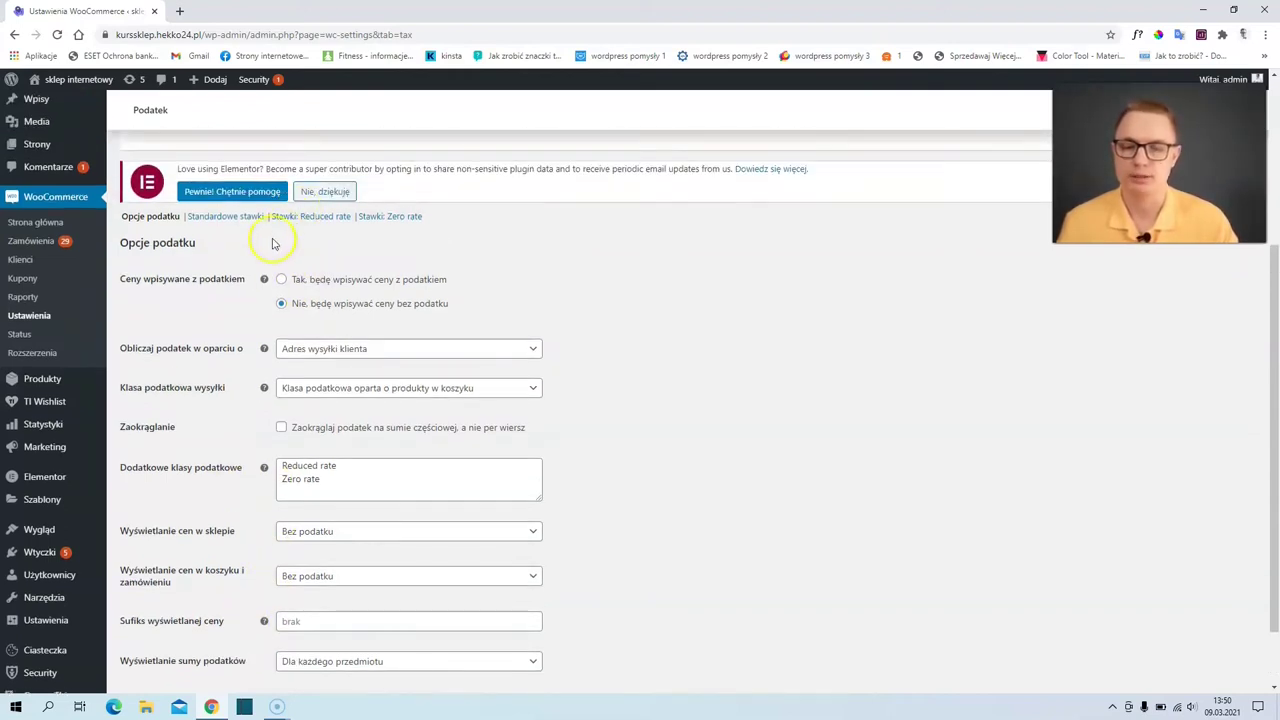
pyautogui.click(214, 218)
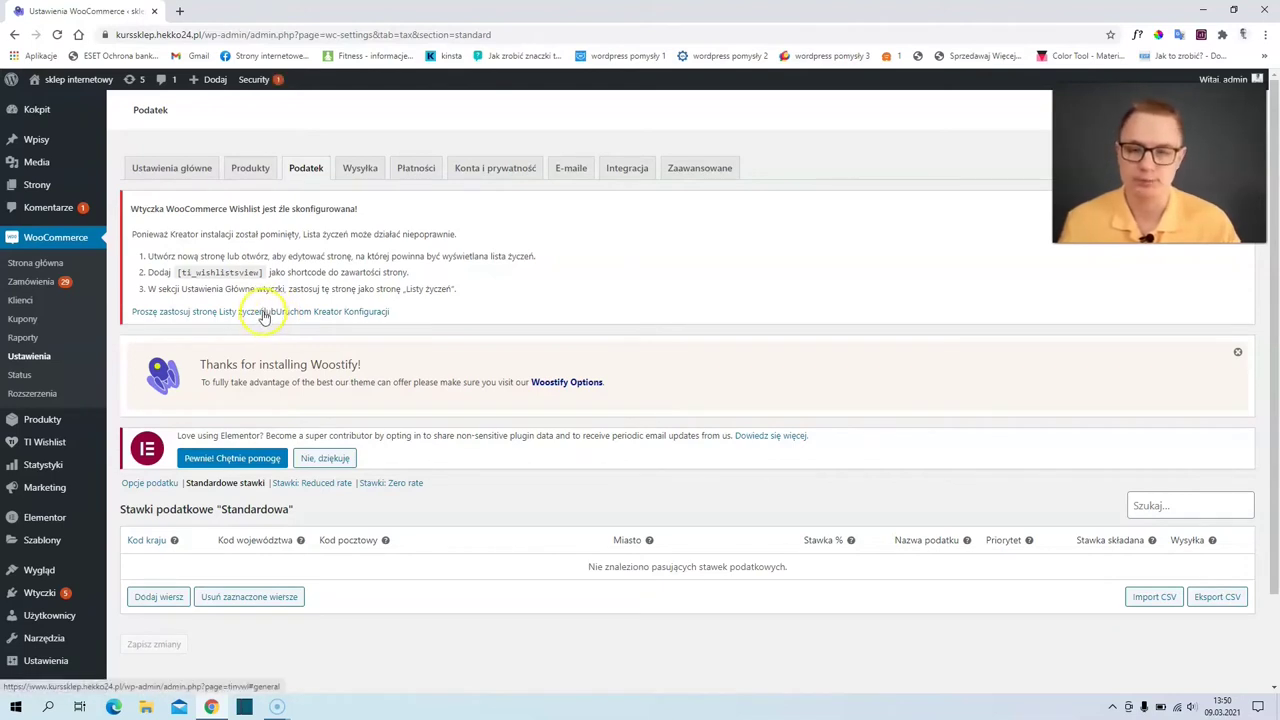
# - Untick 'Włącz stawki podatkowe i obliczenia' in Ustawienia główne and save
pyautogui.click(201, 172)
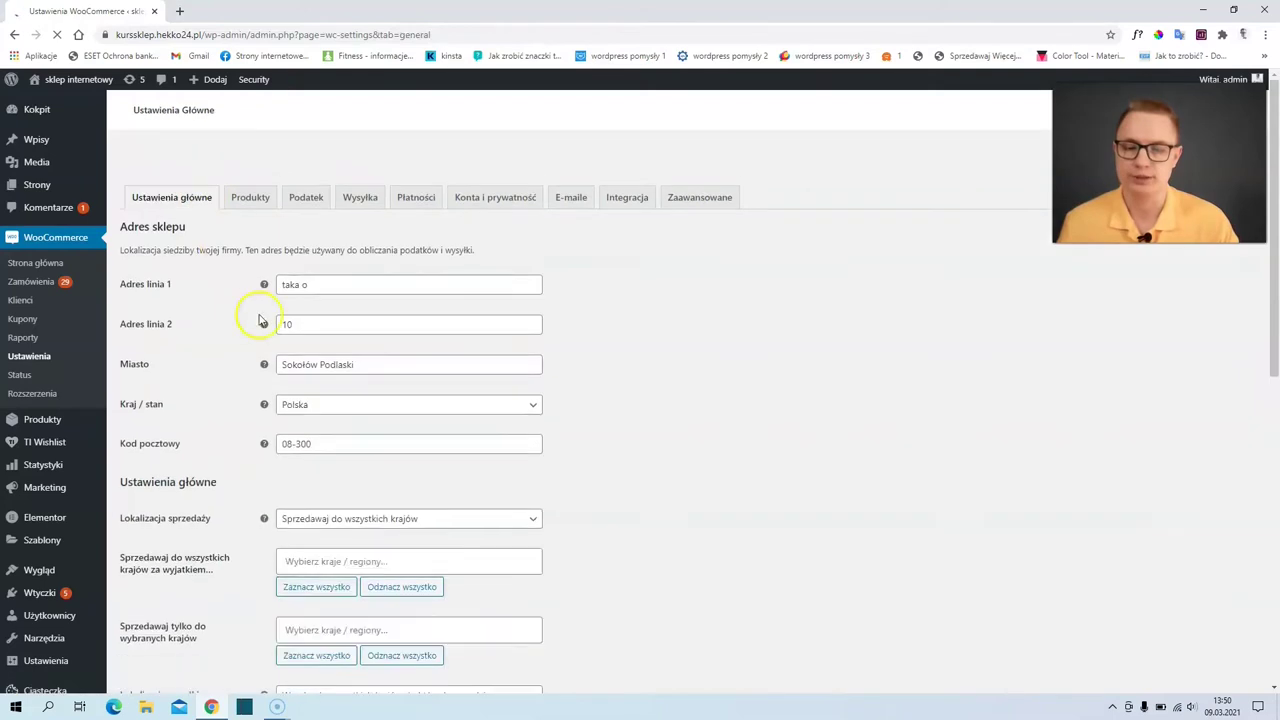
pyautogui.scroll(-3, 260, 325)
pyautogui.scroll(-2, 262, 330)
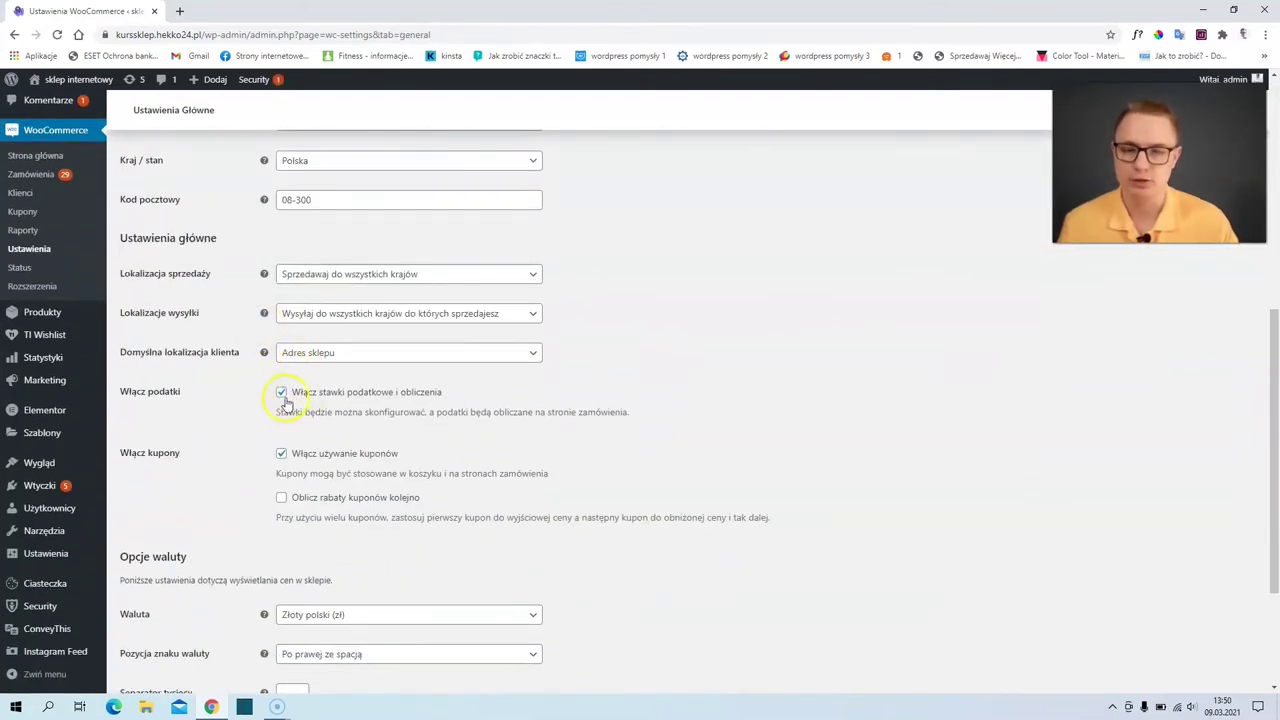
pyautogui.click(283, 394)
pyautogui.scroll(-2, 285, 400)
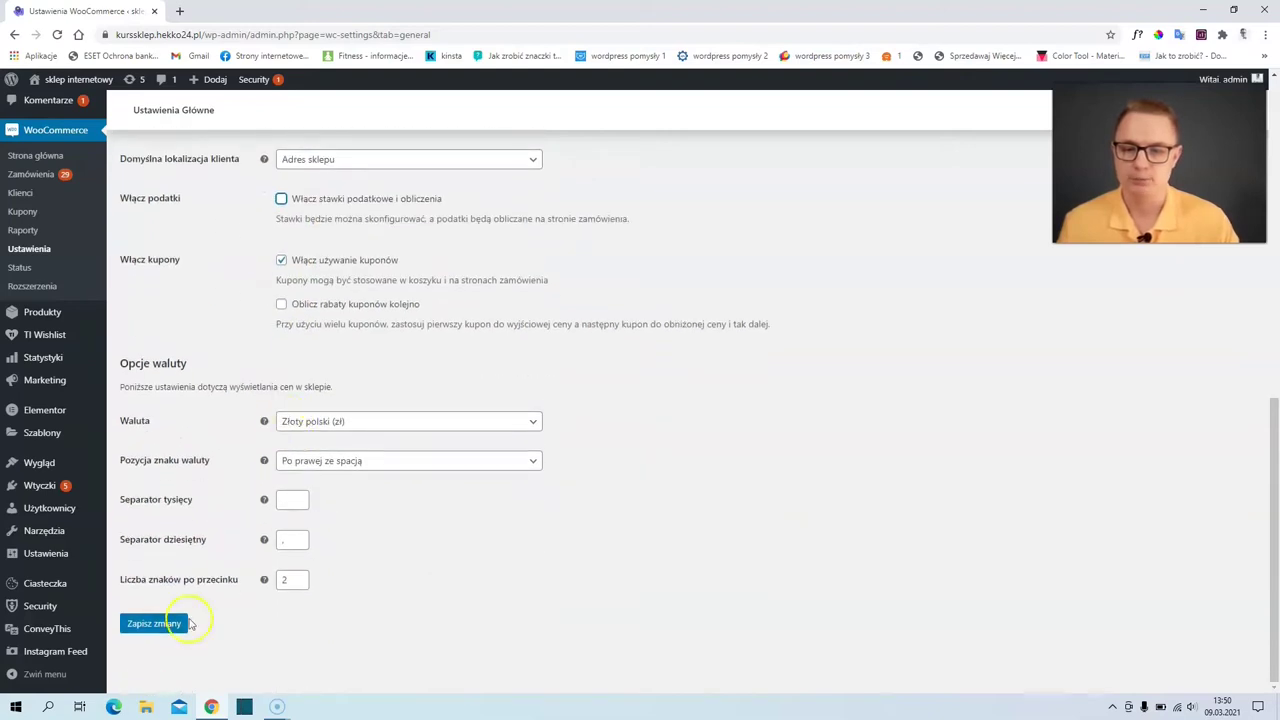
pyautogui.click(160, 623)
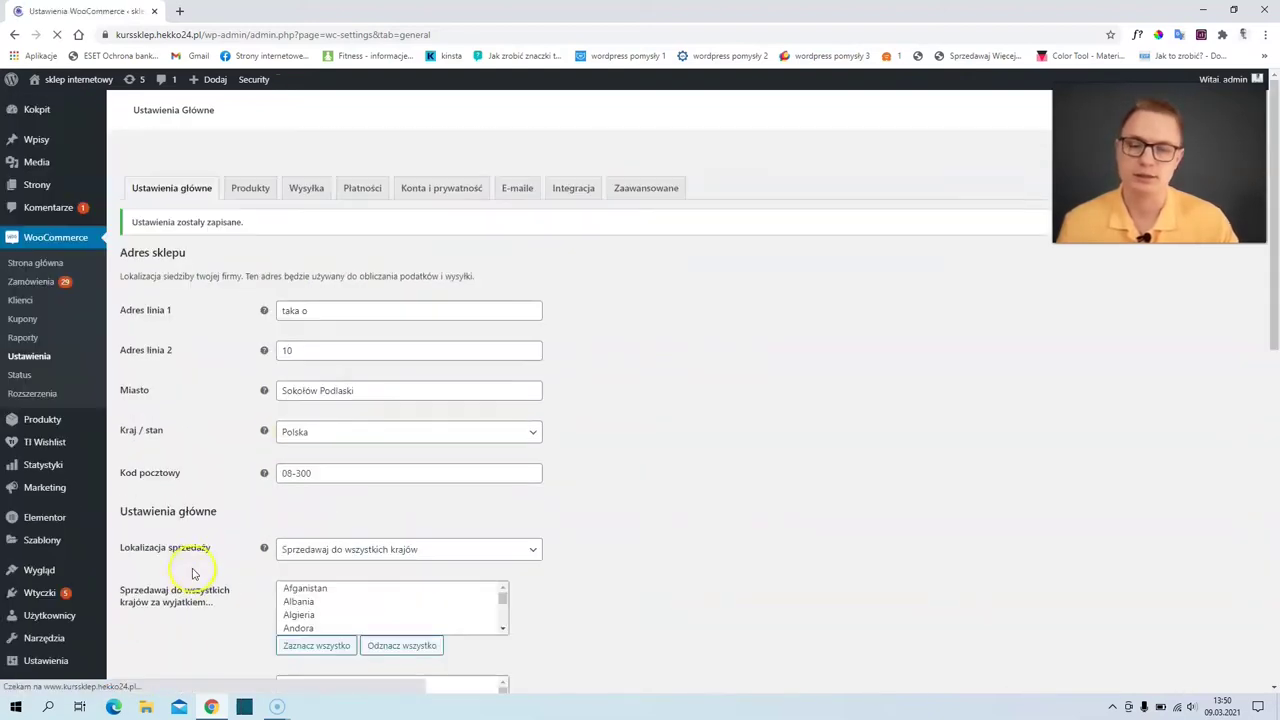
# - Leave 'Włącz używanie kuponów' ticked and review the rest of the general settings
pyautogui.scroll(-5, 200, 530)
pyautogui.scroll(-3, 200, 535)
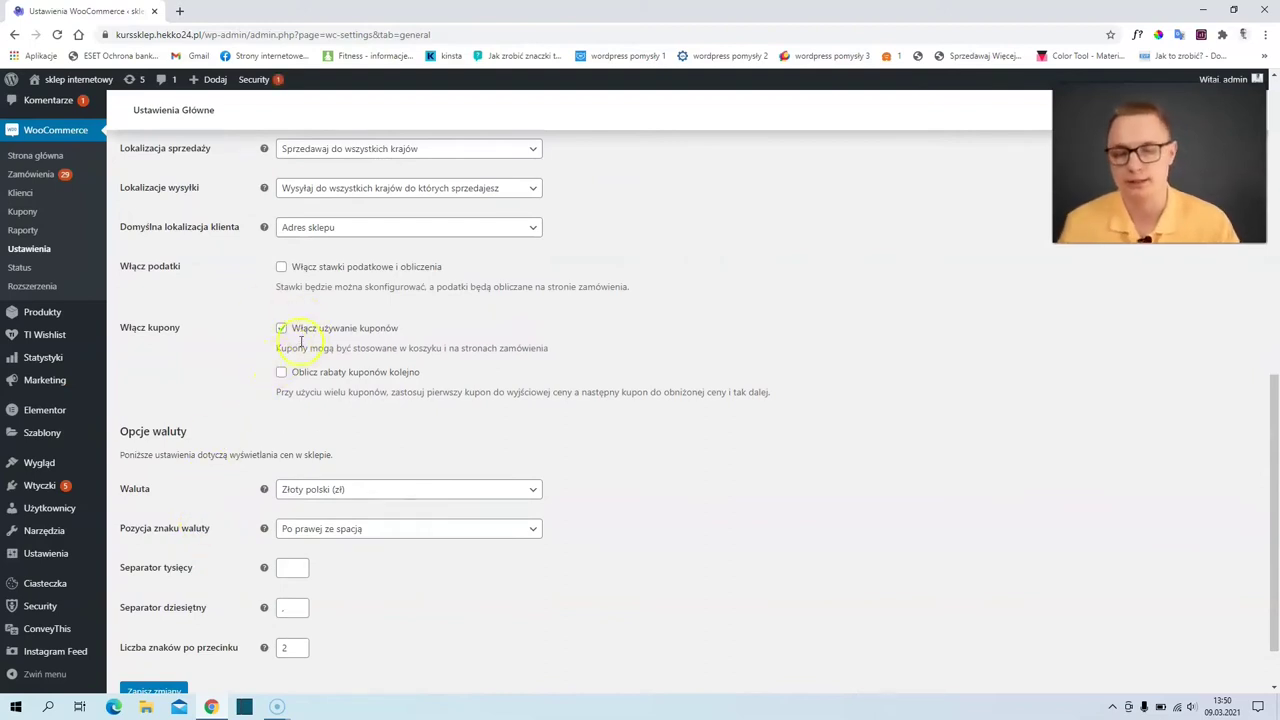
pyautogui.click(280, 328)
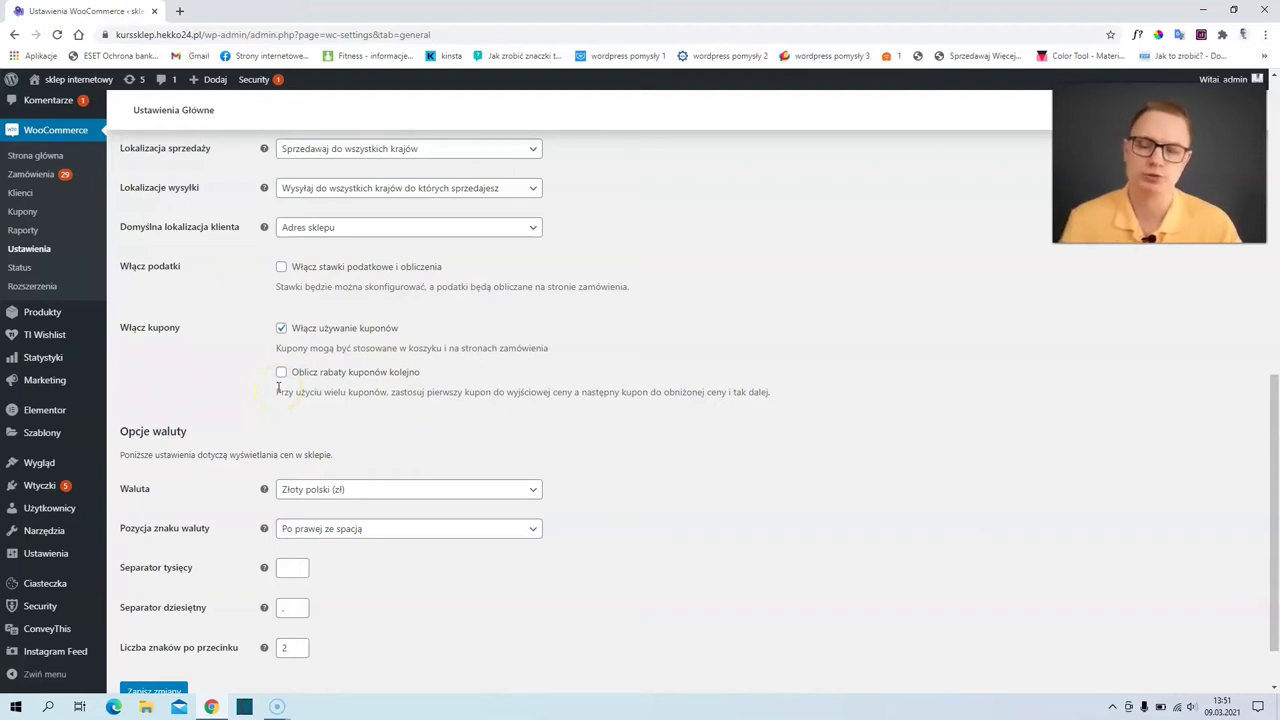
pyautogui.click(281, 327)
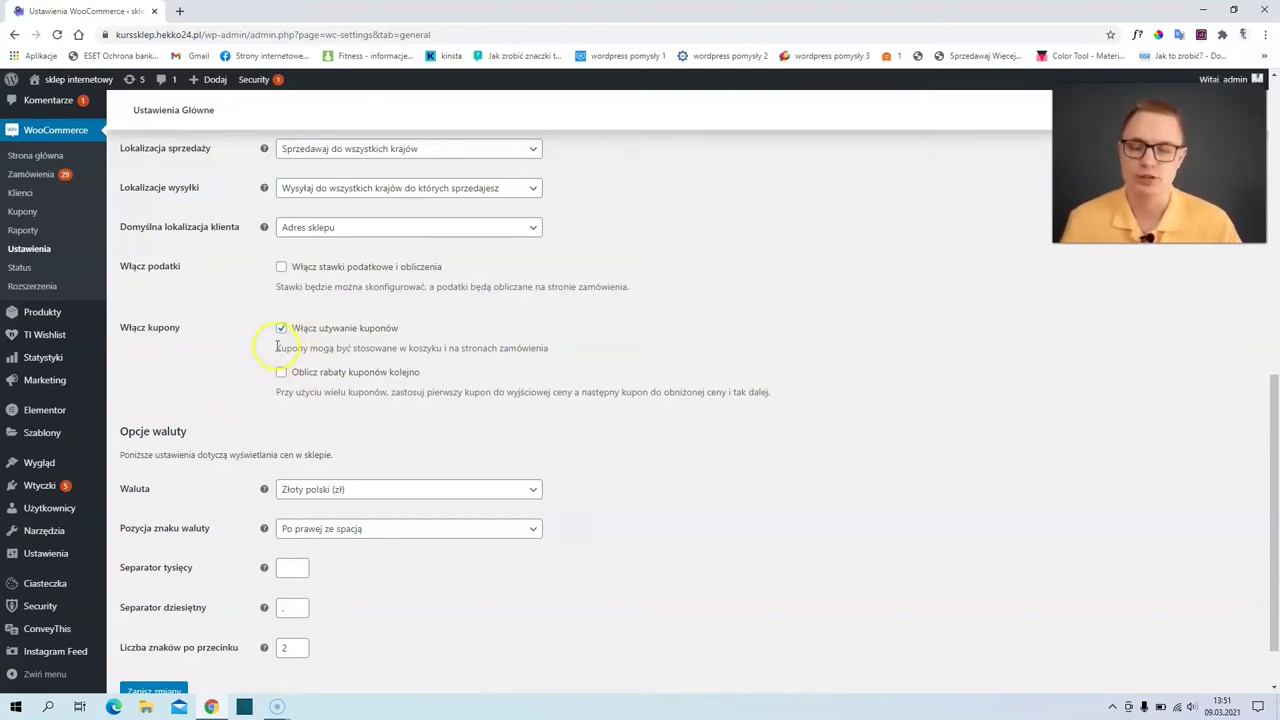
pyautogui.scroll(-1, 276, 352)
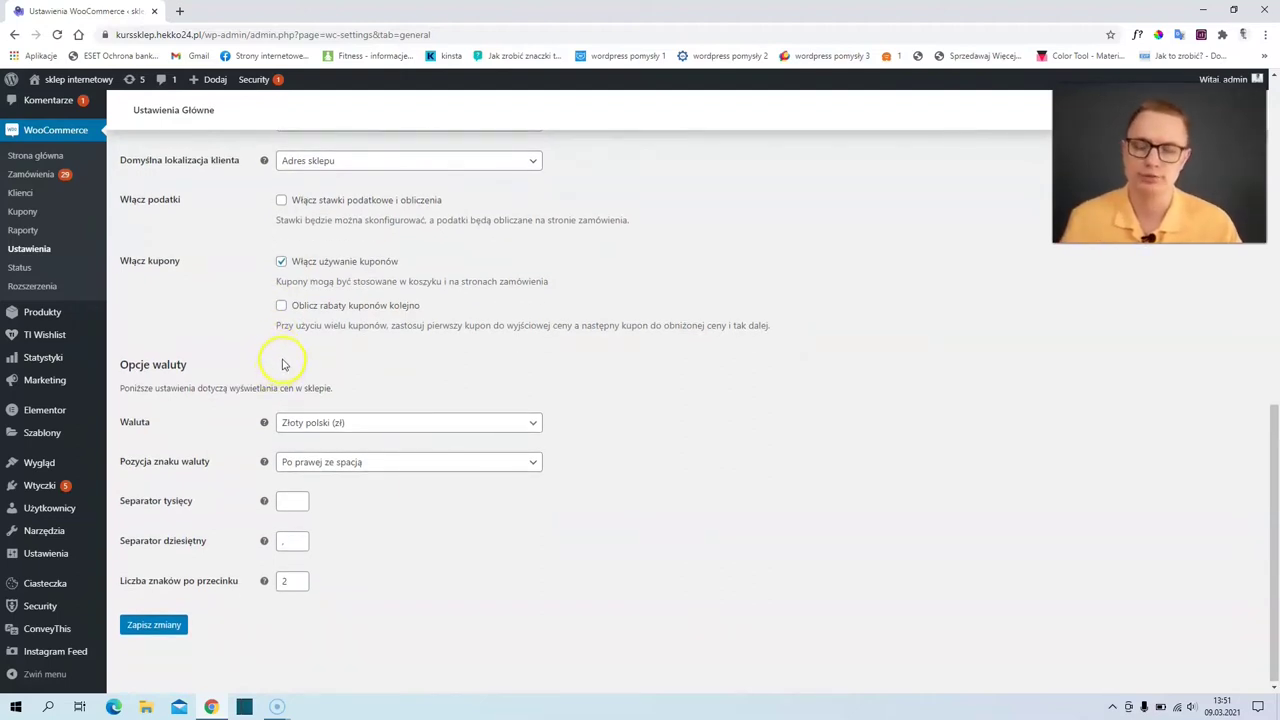
pyautogui.scroll(1, 283, 365)
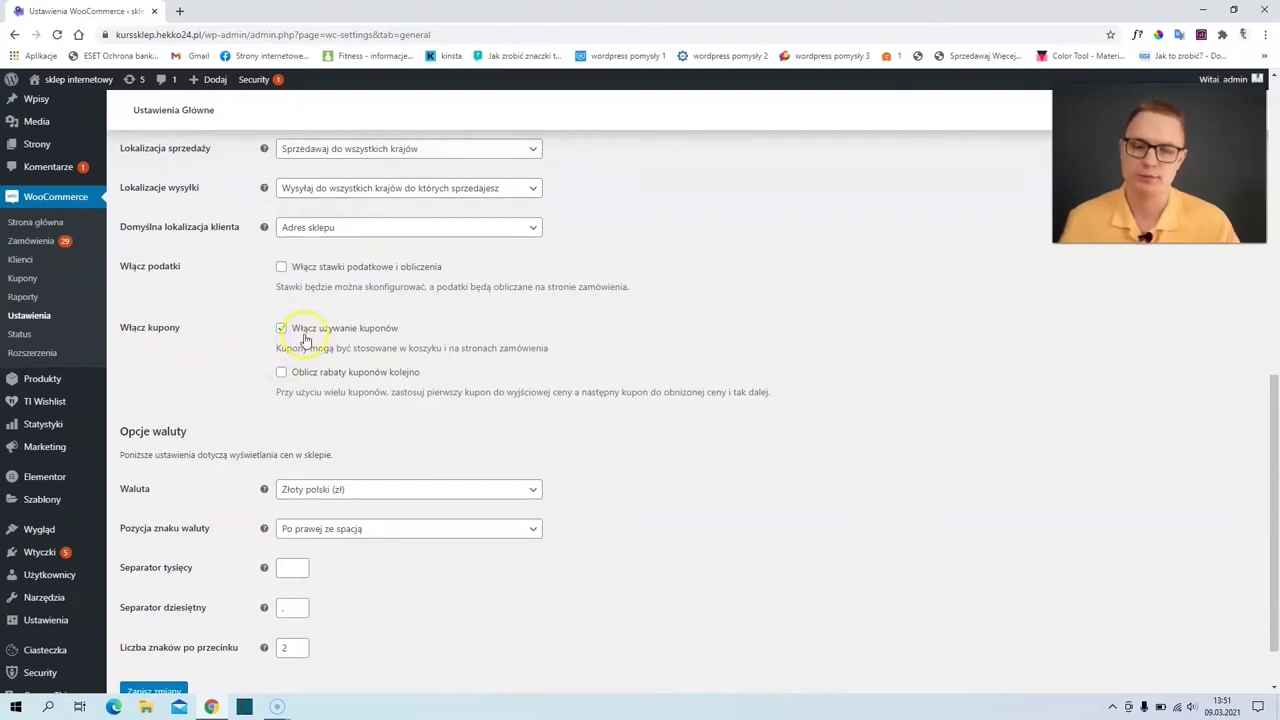
pyautogui.scroll(-1, 305, 340)
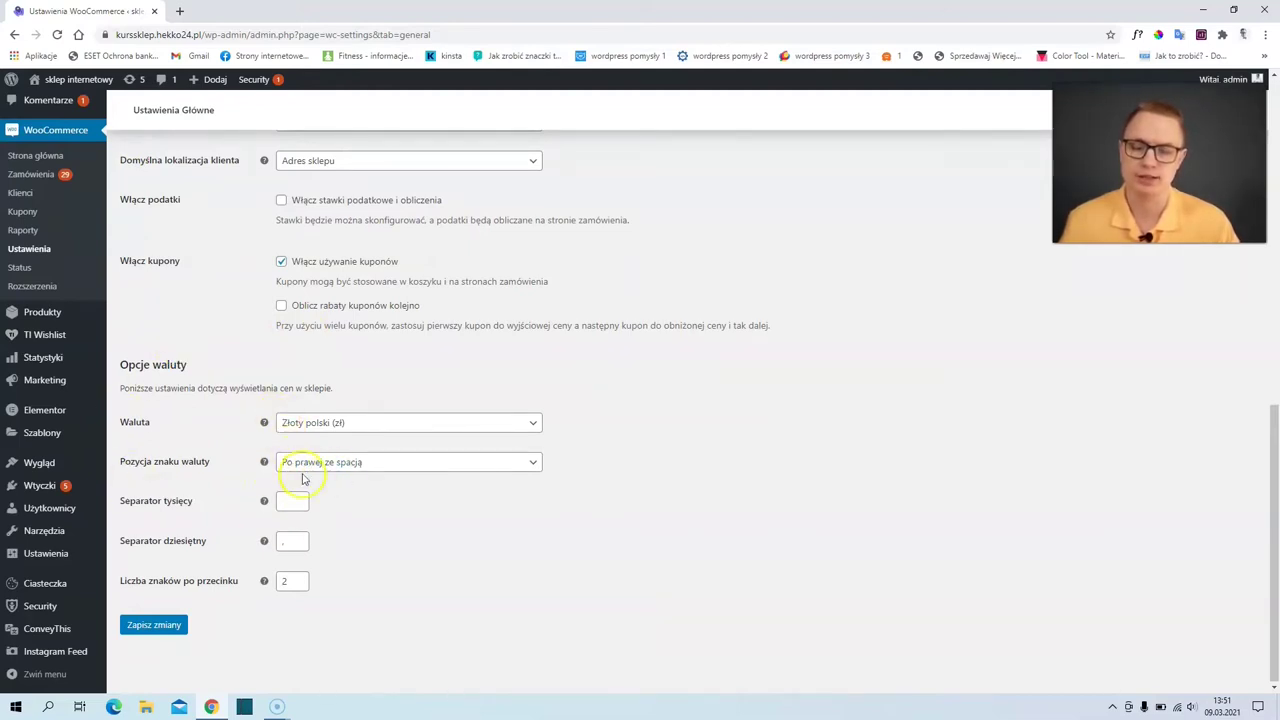
pyautogui.scroll(10, 246, 400)
pyautogui.scroll(2, 246, 400)
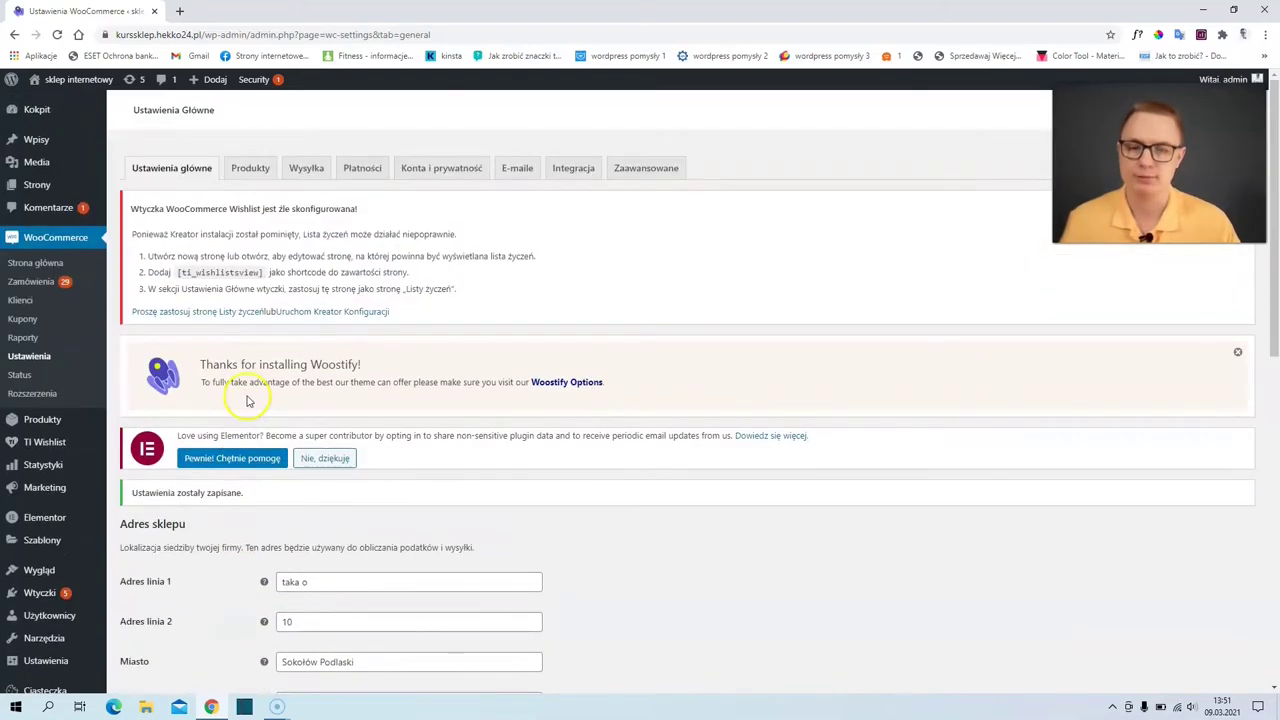
# - Untick product reviews in the Produkty settings and save, keeping Sklep, kg and cm
pyautogui.click(251, 170)
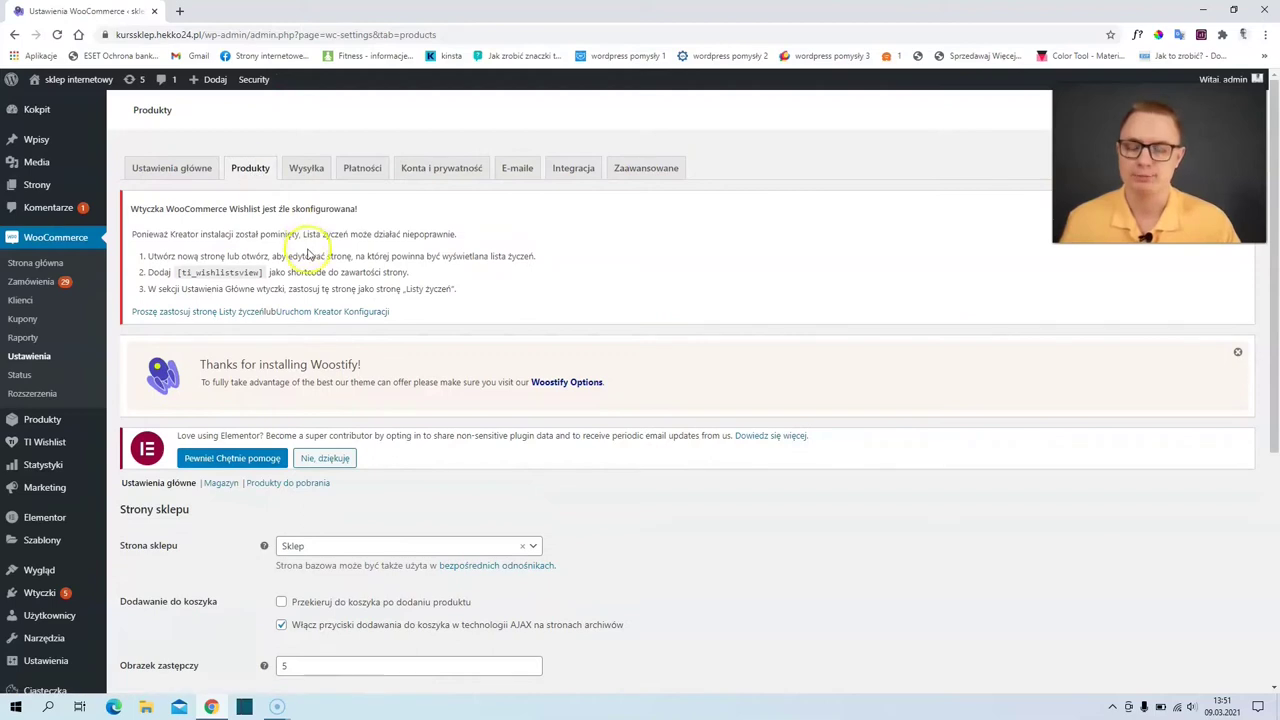
pyautogui.scroll(-3, 300, 255)
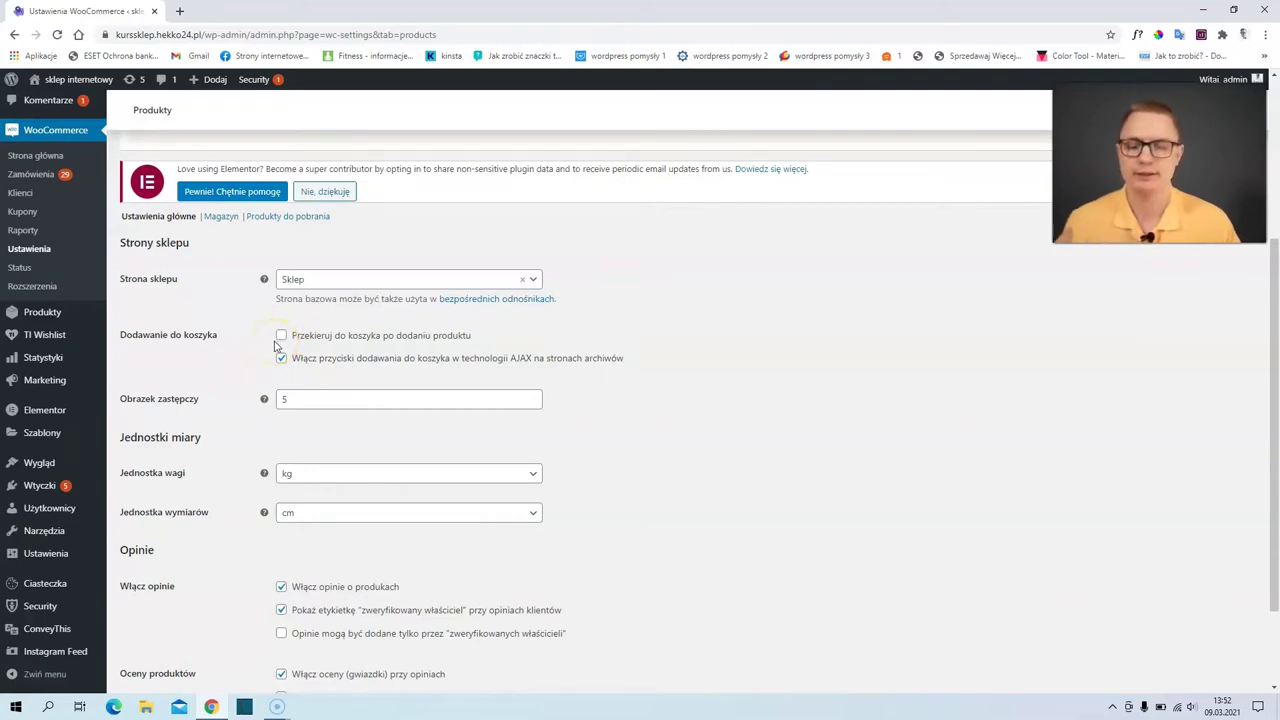
pyautogui.click(270, 339)
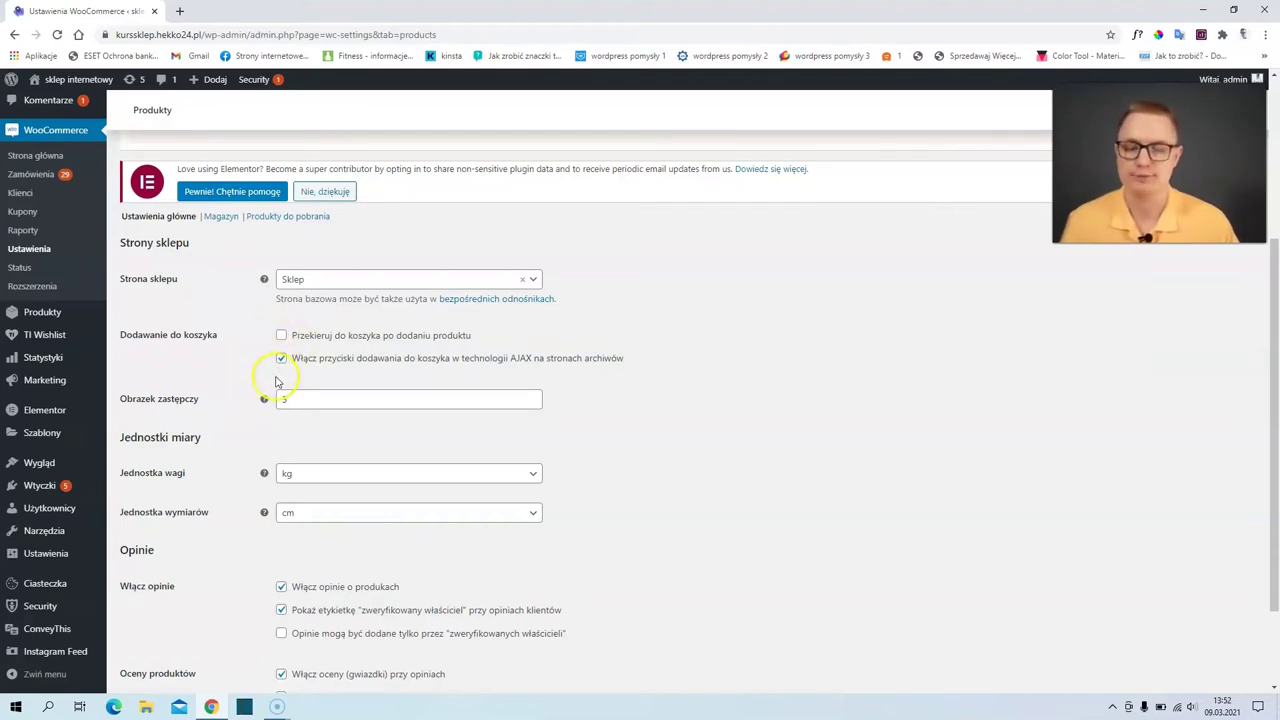
pyautogui.scroll(-2, 311, 396)
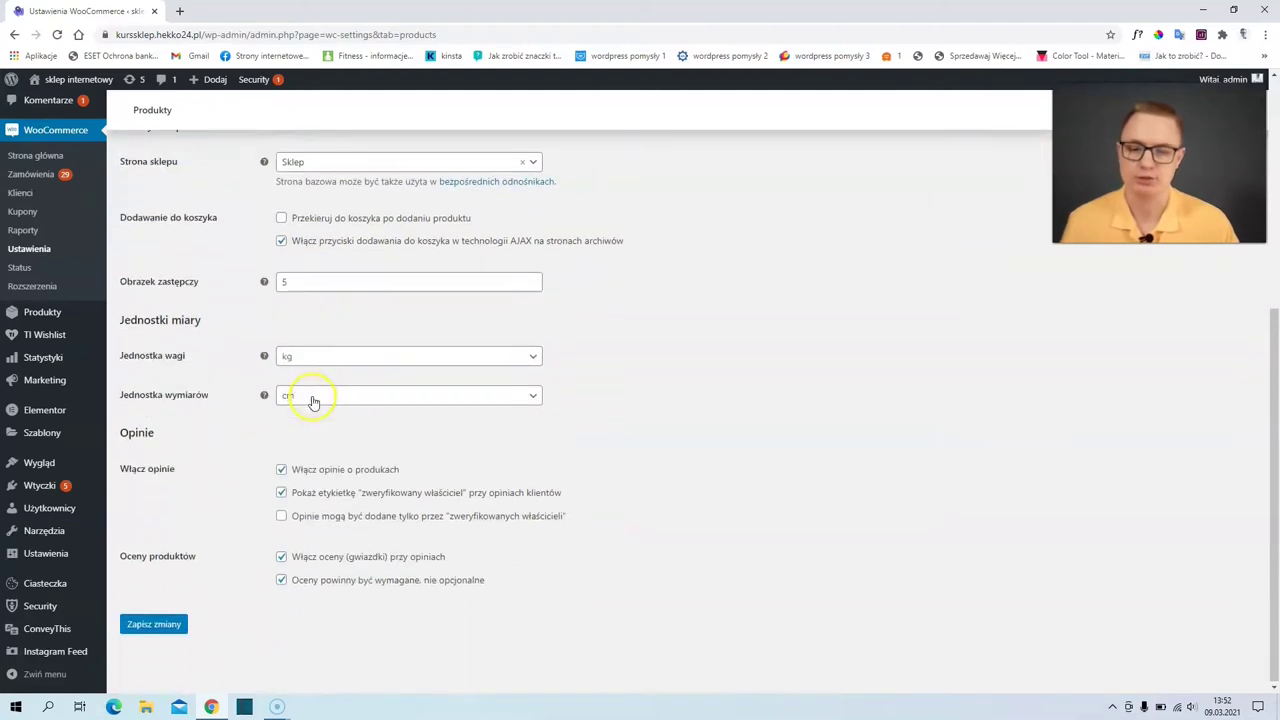
pyautogui.click(281, 469)
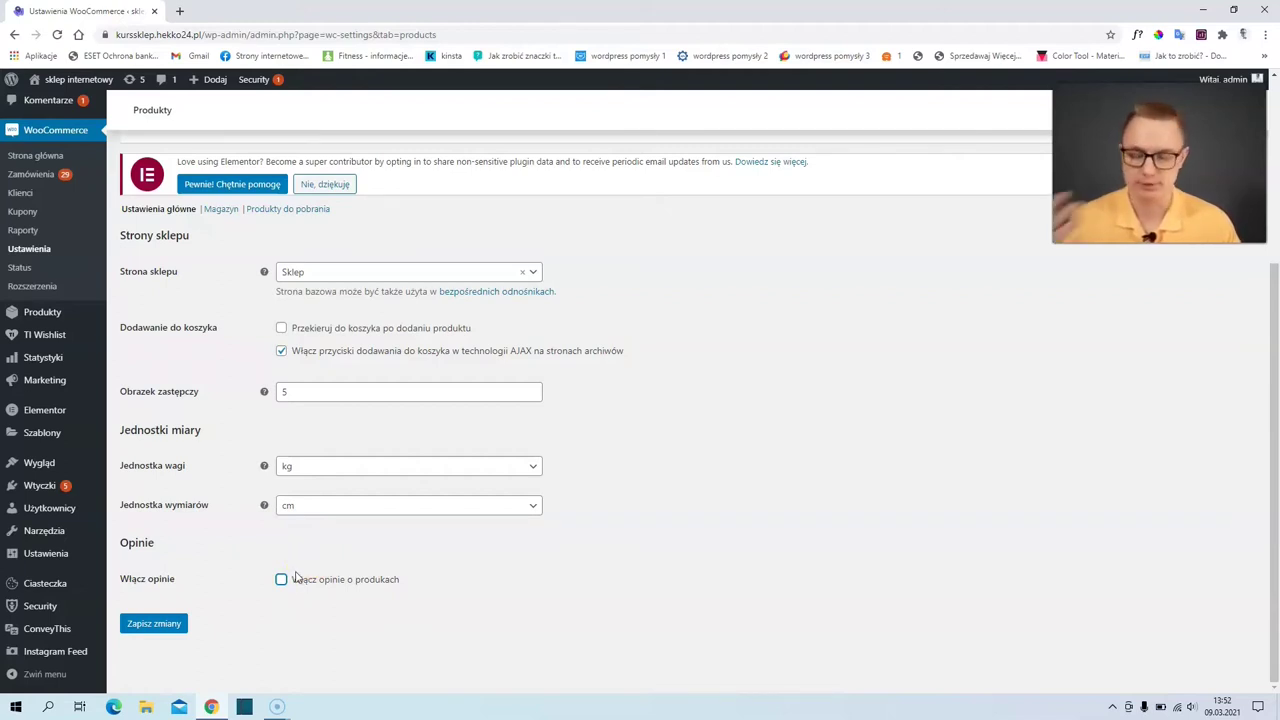
pyautogui.click(296, 569)
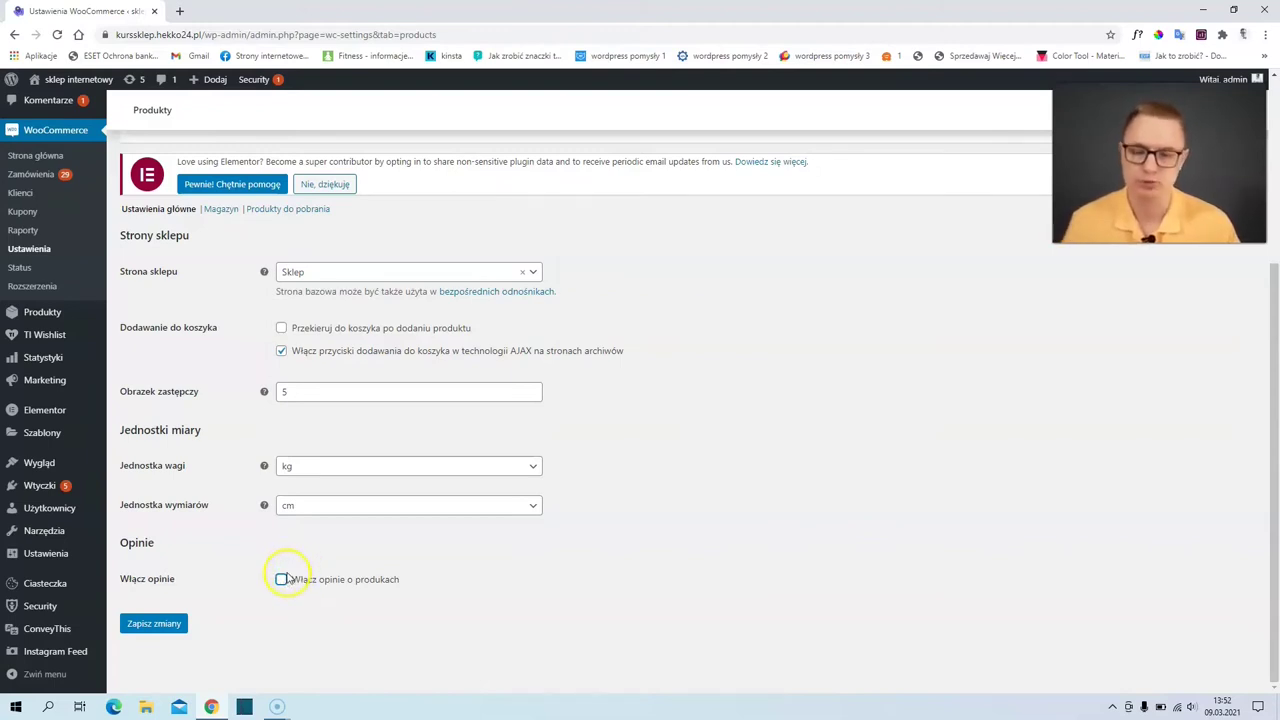
pyautogui.click(170, 623)
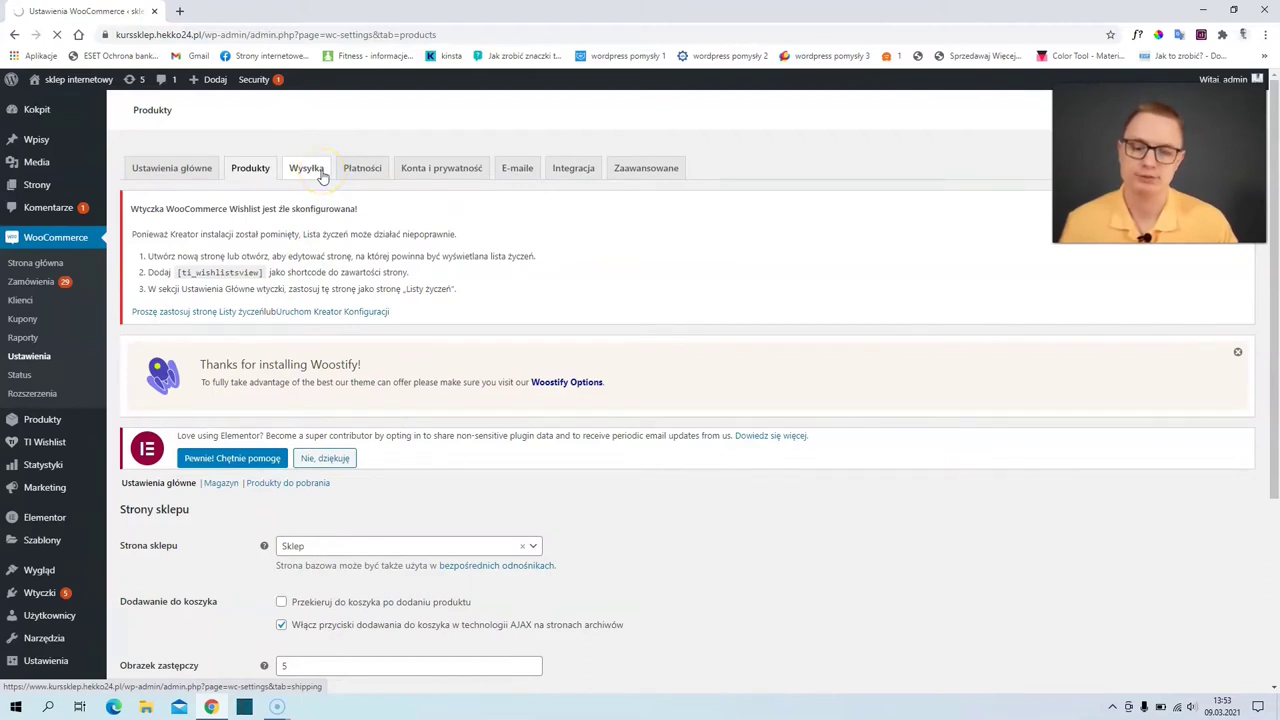
# - On the Wysyłka tab, add and save a shipping zone named Polska with Polska as its region
pyautogui.click(322, 176)
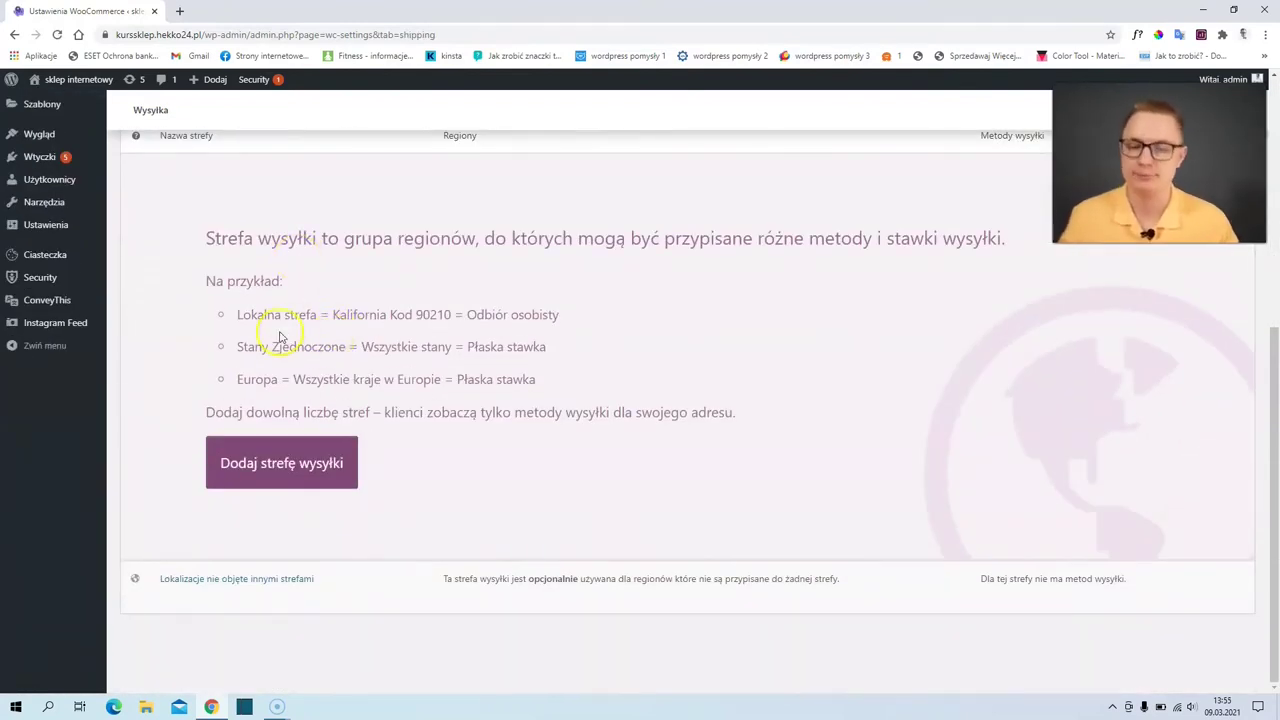
pyautogui.click(284, 463)
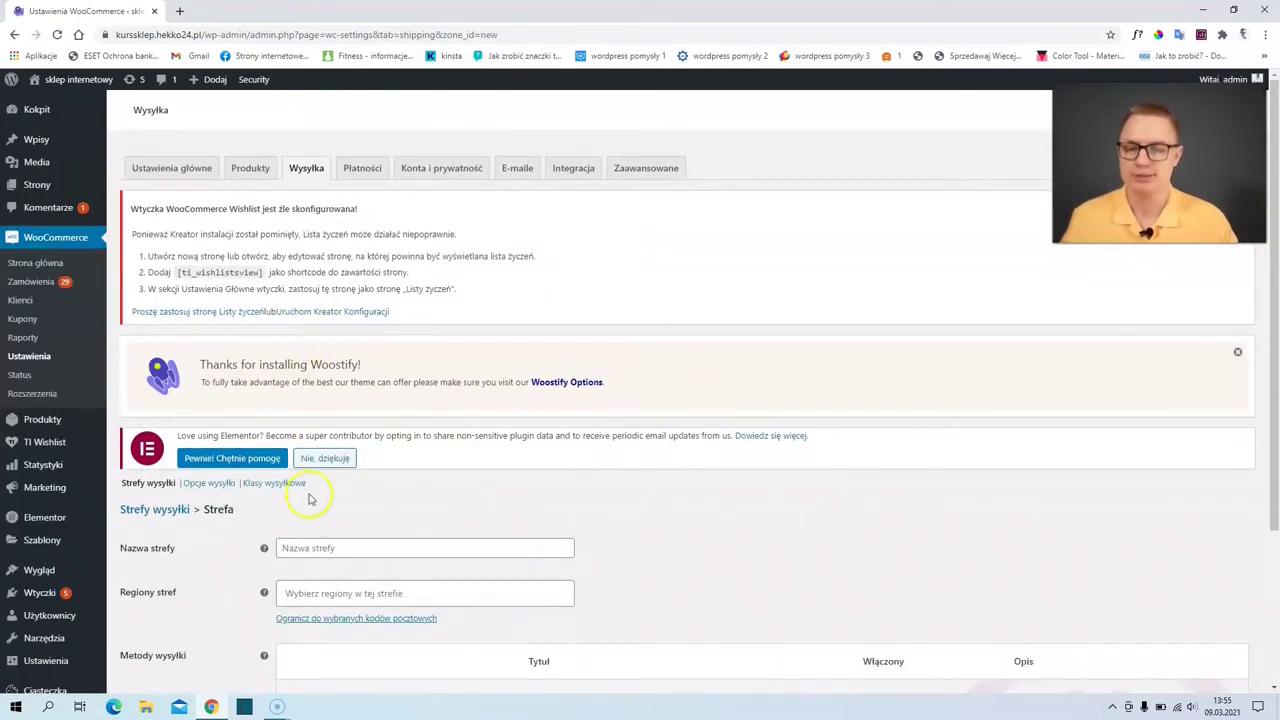
pyautogui.scroll(-2, 312, 485)
pyautogui.click(314, 350)
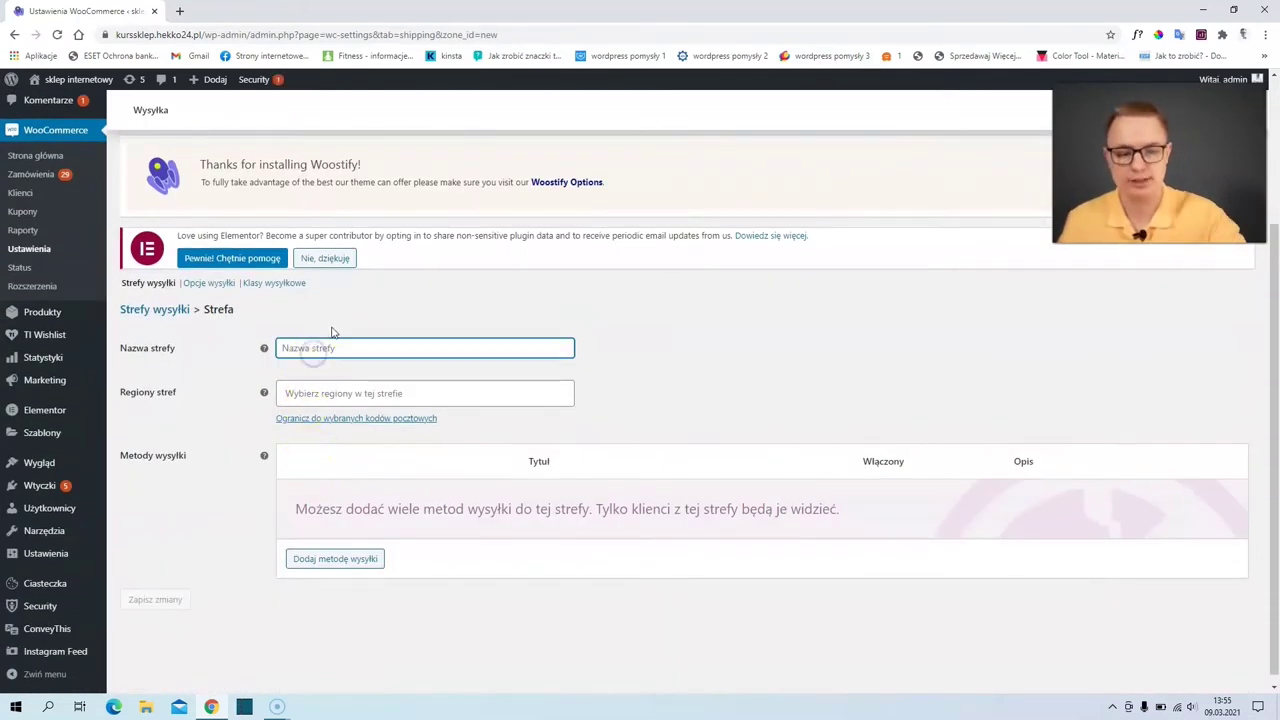
pyautogui.write('Polska')
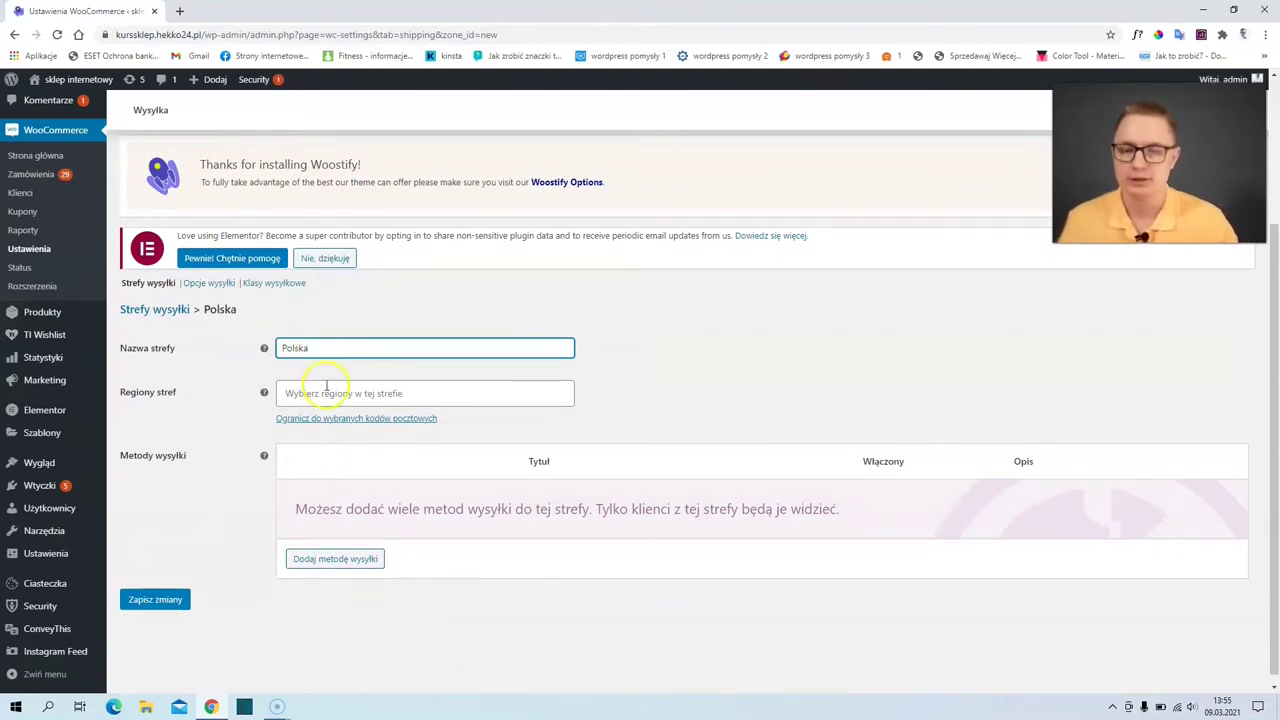
pyautogui.click(329, 392)
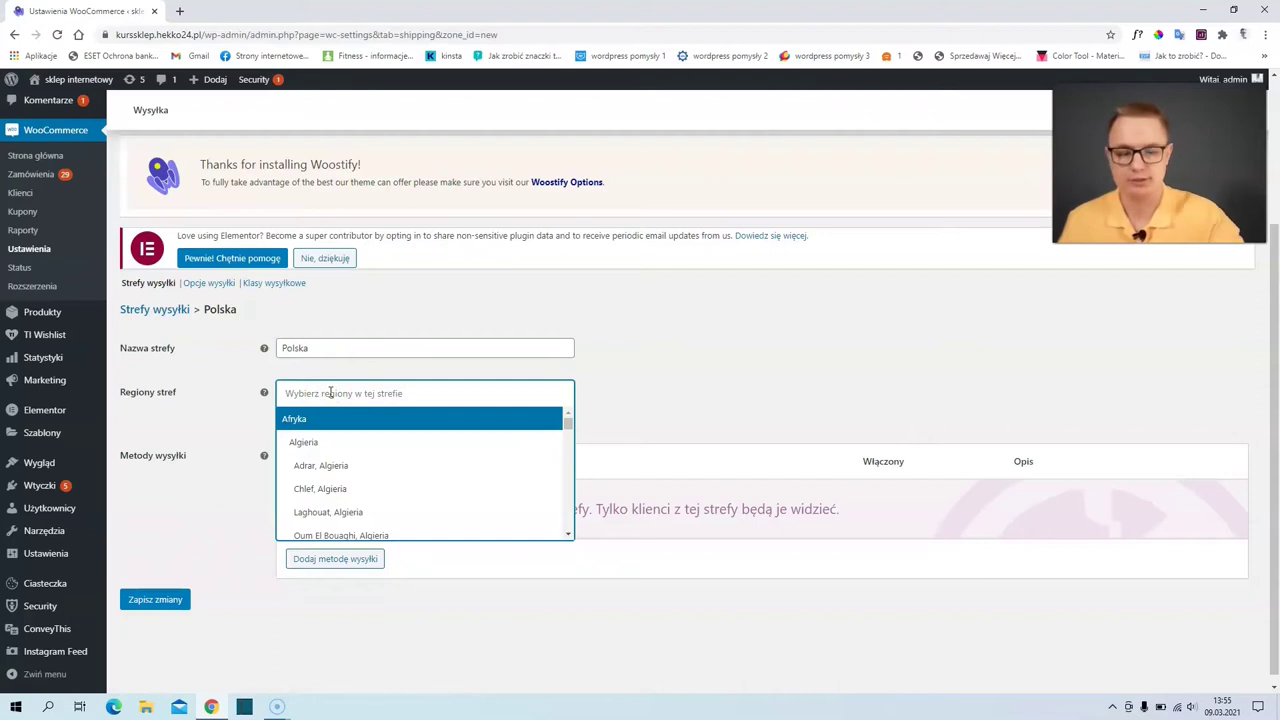
pyautogui.write('Polska')
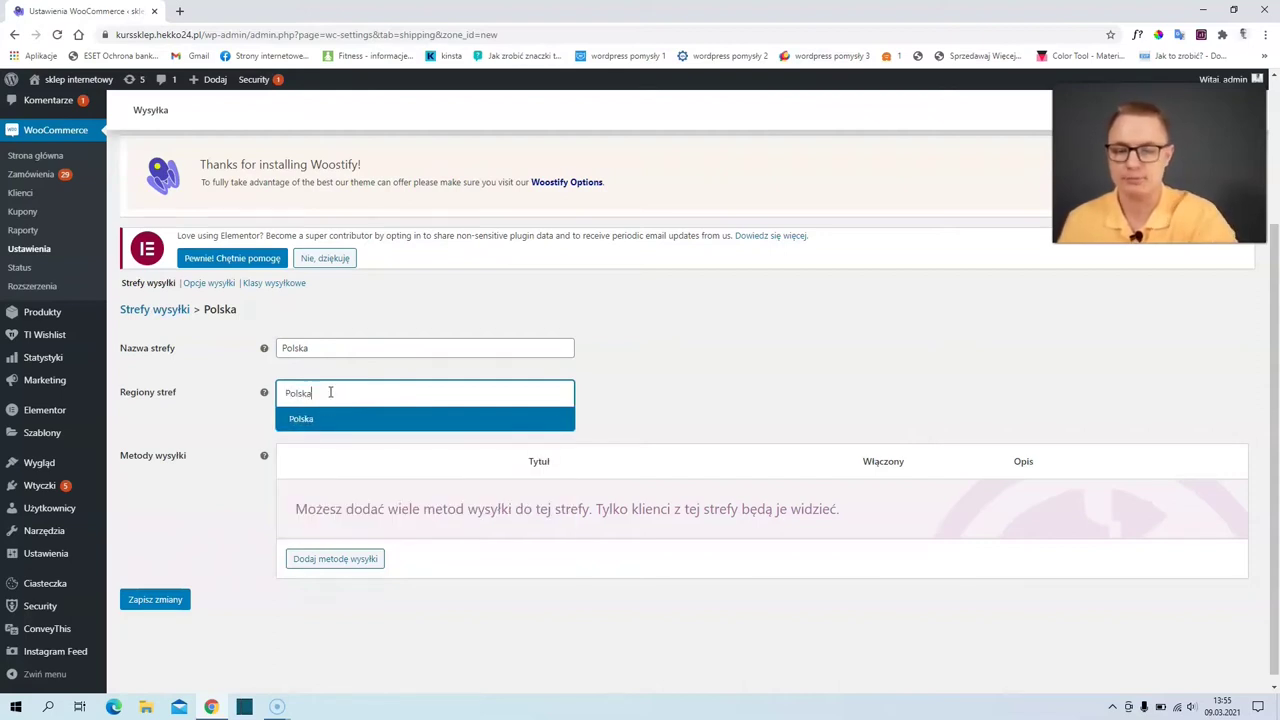
pyautogui.click(335, 419)
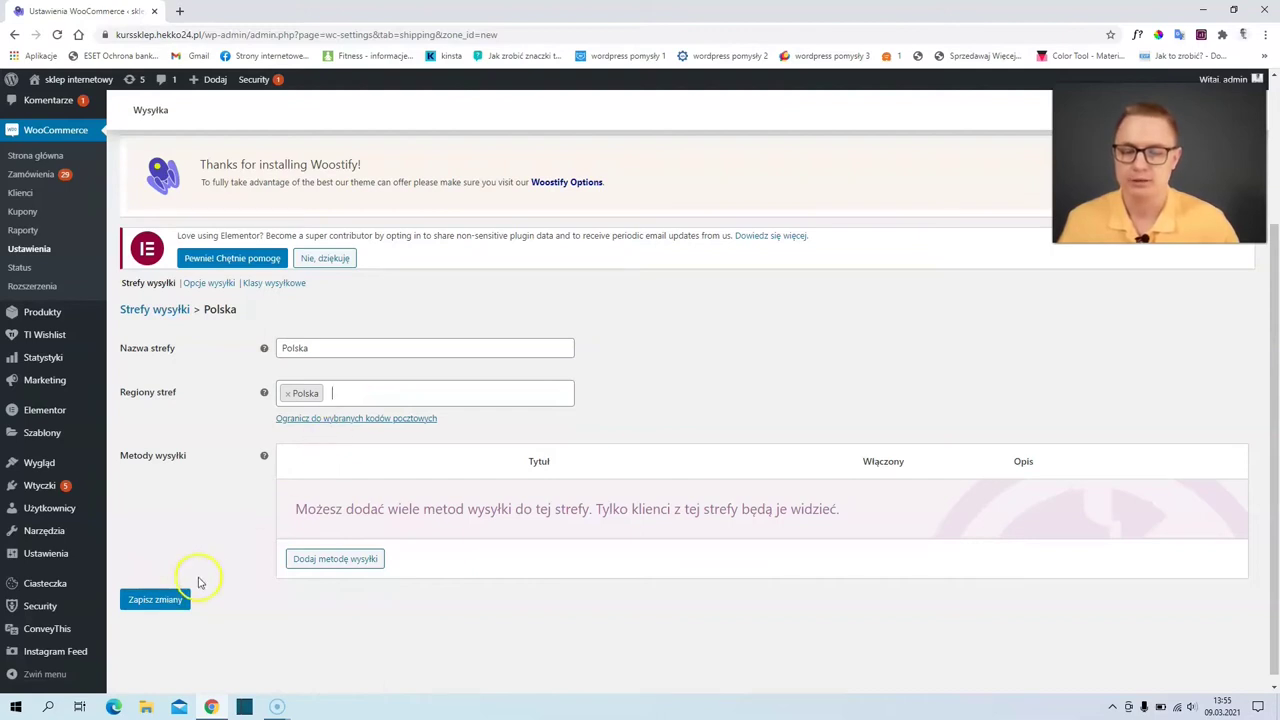
pyautogui.click(170, 601)
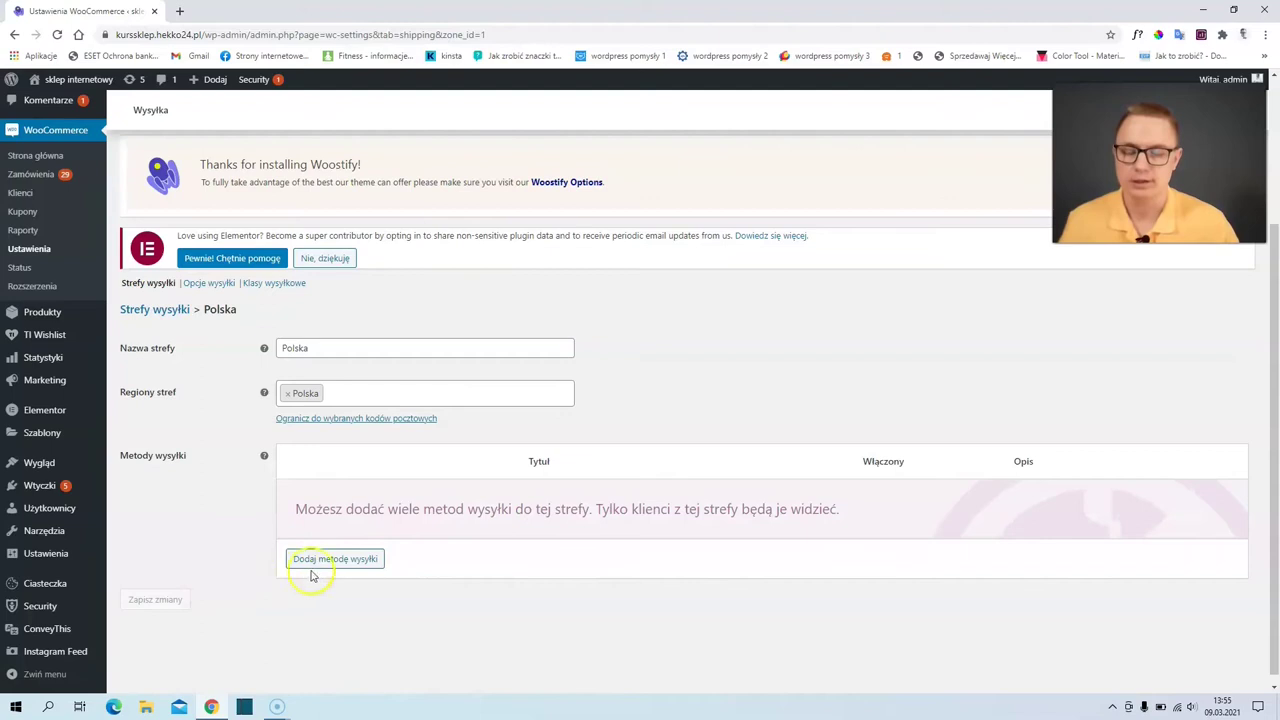
# - Add a Płaska Stawka (flat rate) shipping method to the Polska zone
pyautogui.click(350, 563)
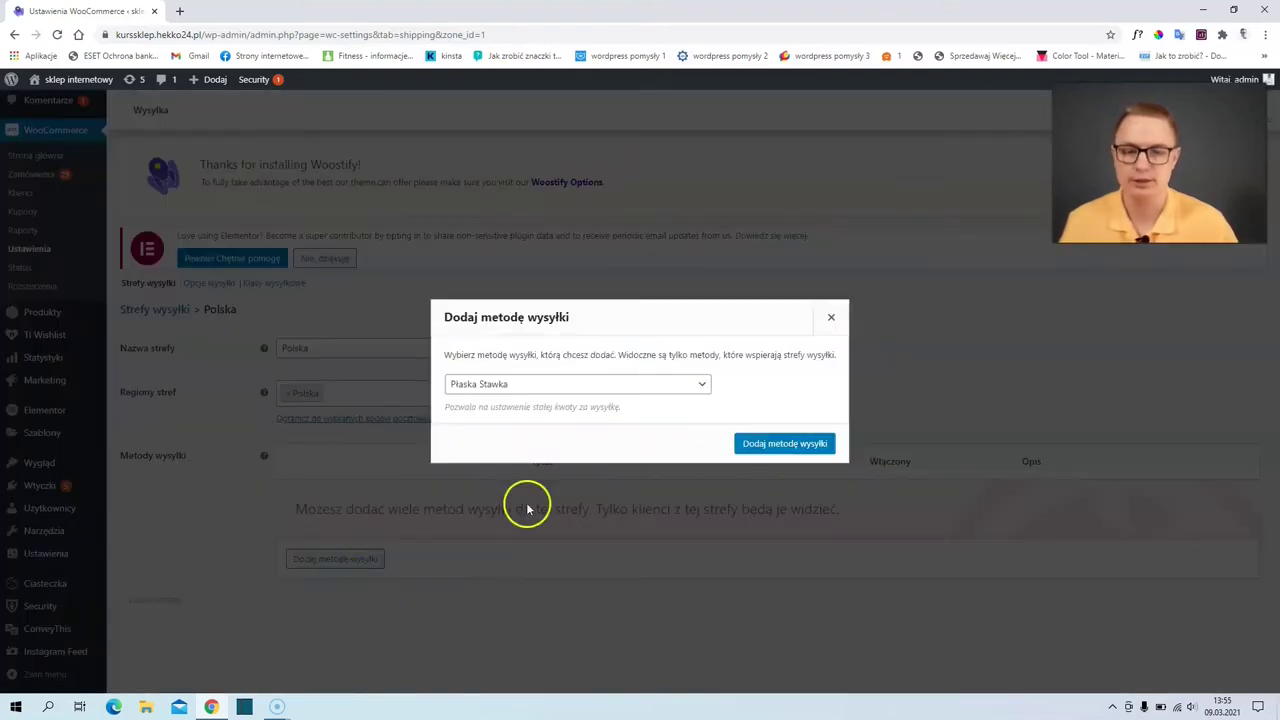
pyautogui.click(559, 384)
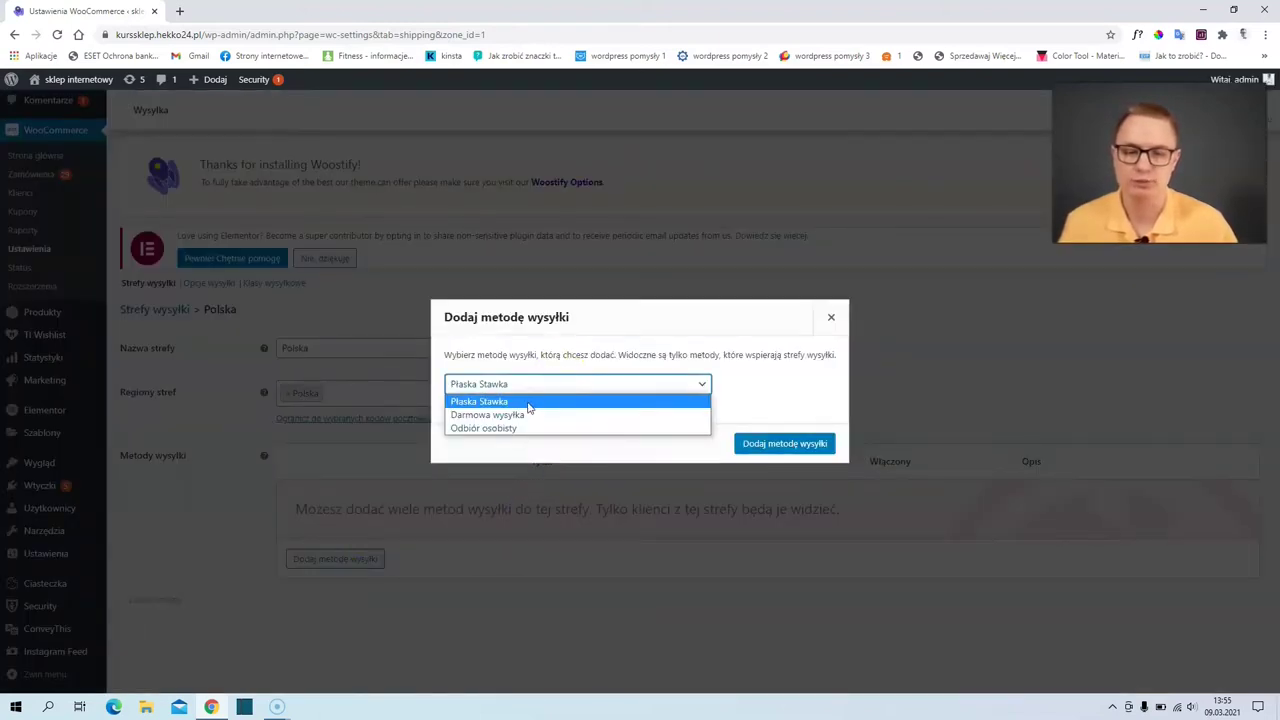
pyautogui.click(531, 419)
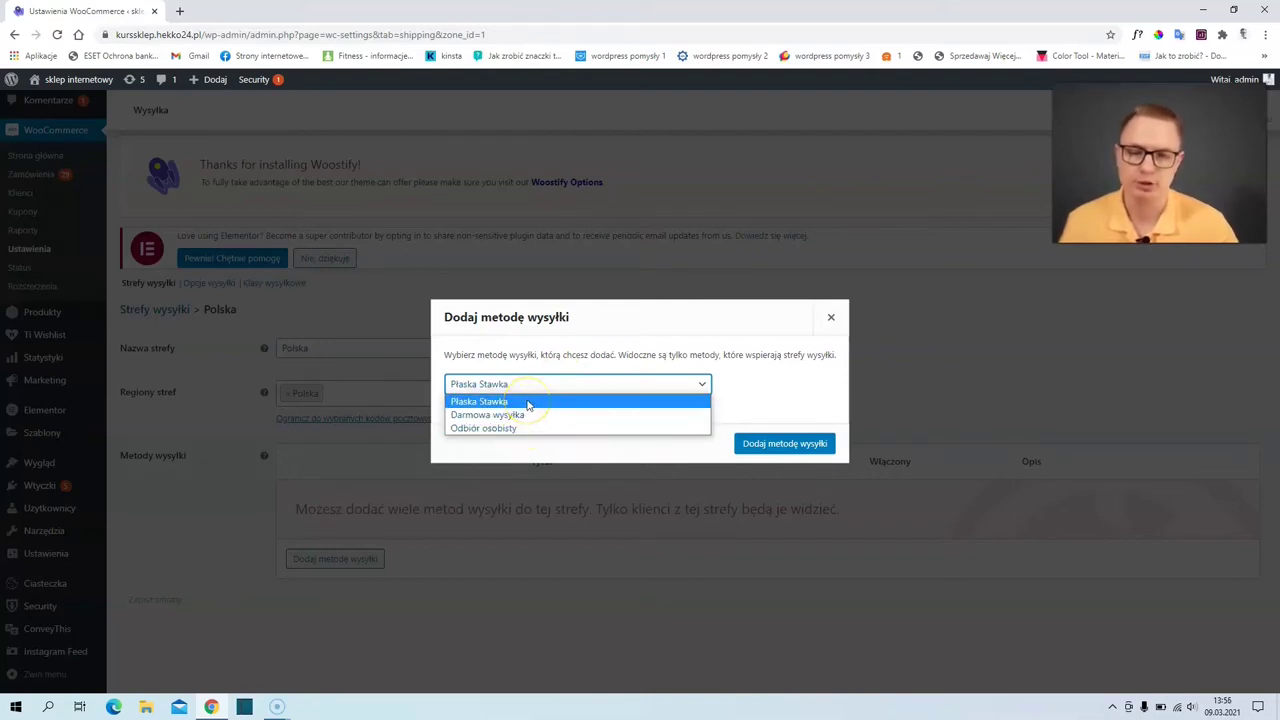
pyautogui.click(528, 402)
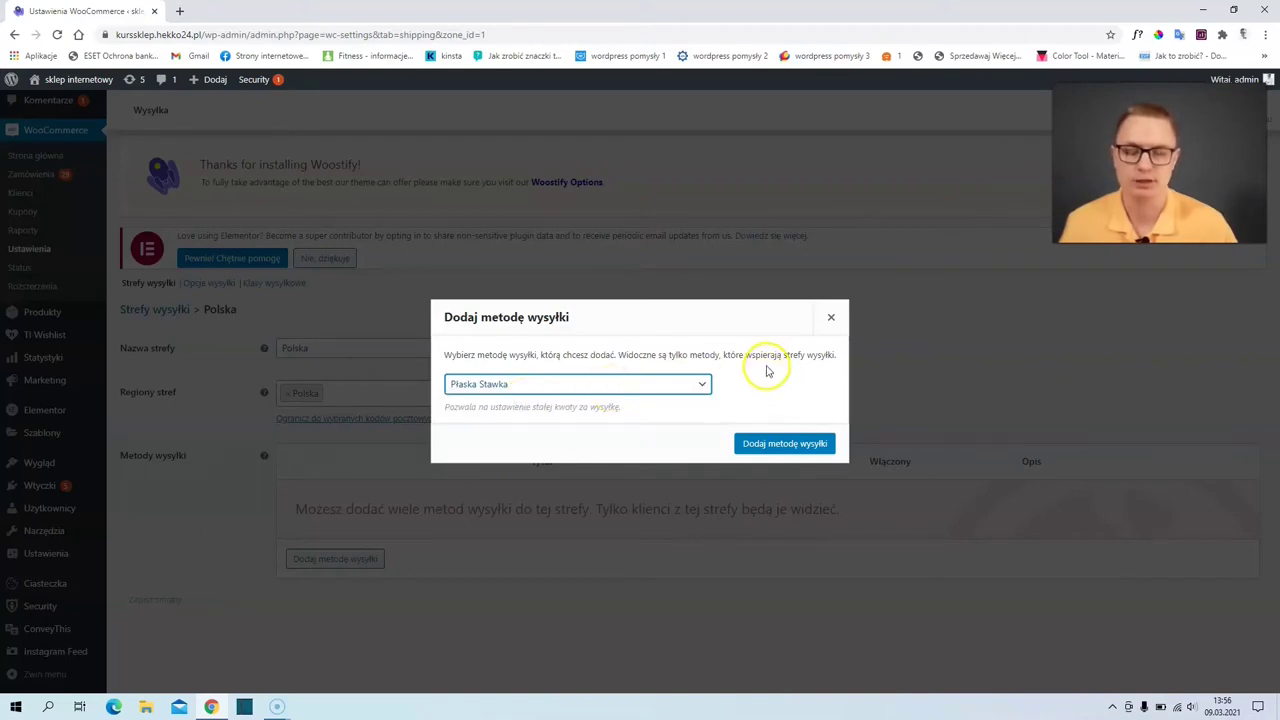
pyautogui.click(790, 443)
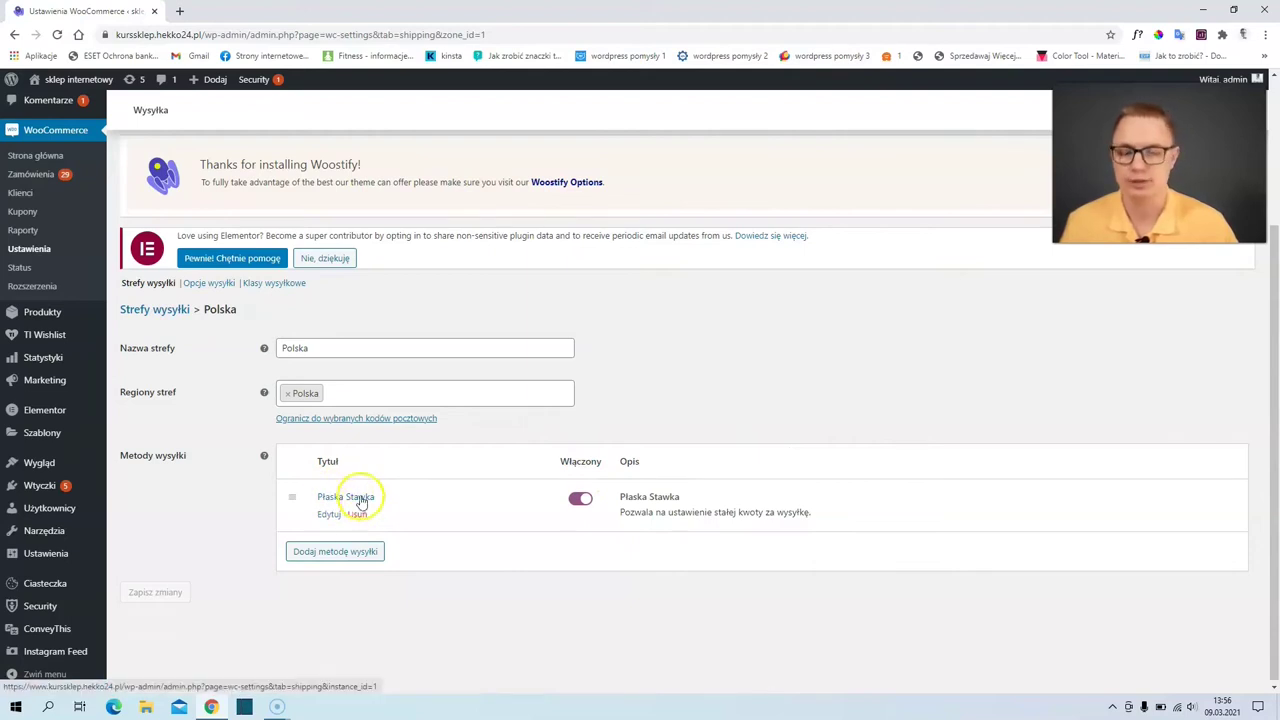
# - Retitle the flat-rate method 'Wysyłka kurierem', set its cost to 15, and save
pyautogui.click(330, 515)
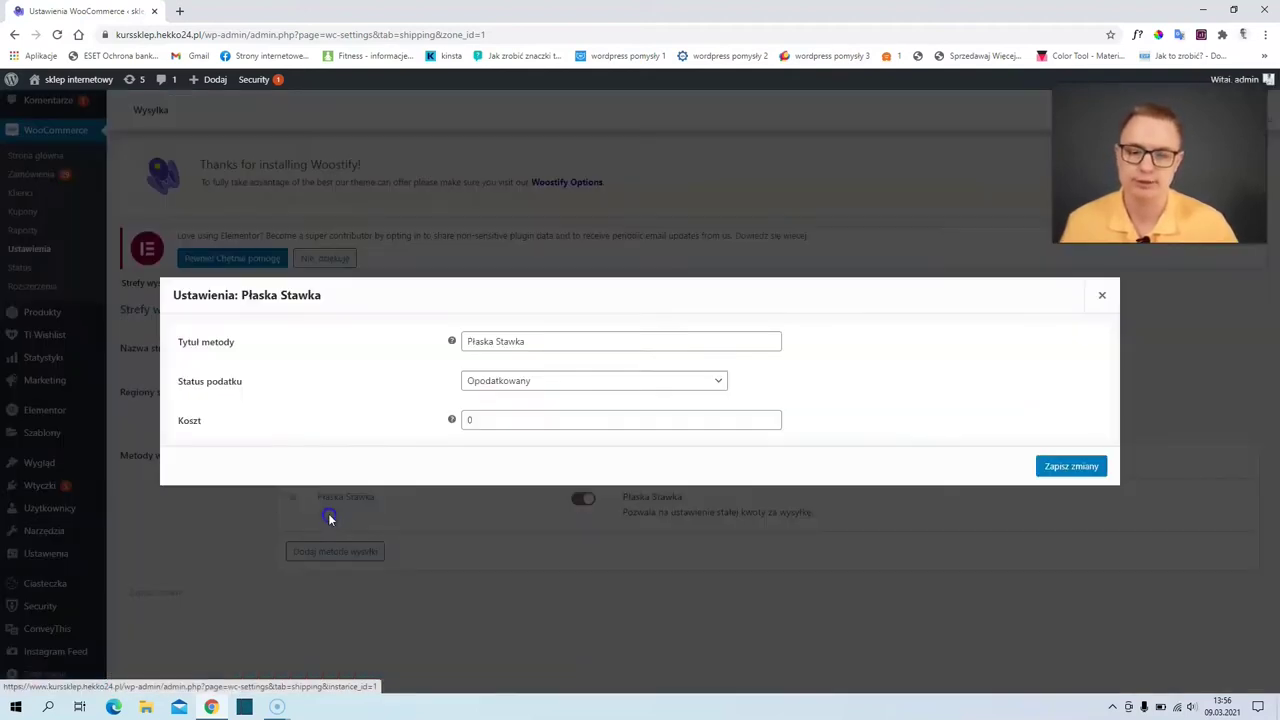
pyautogui.moveTo(543, 346); pyautogui.dragTo(223, 331)
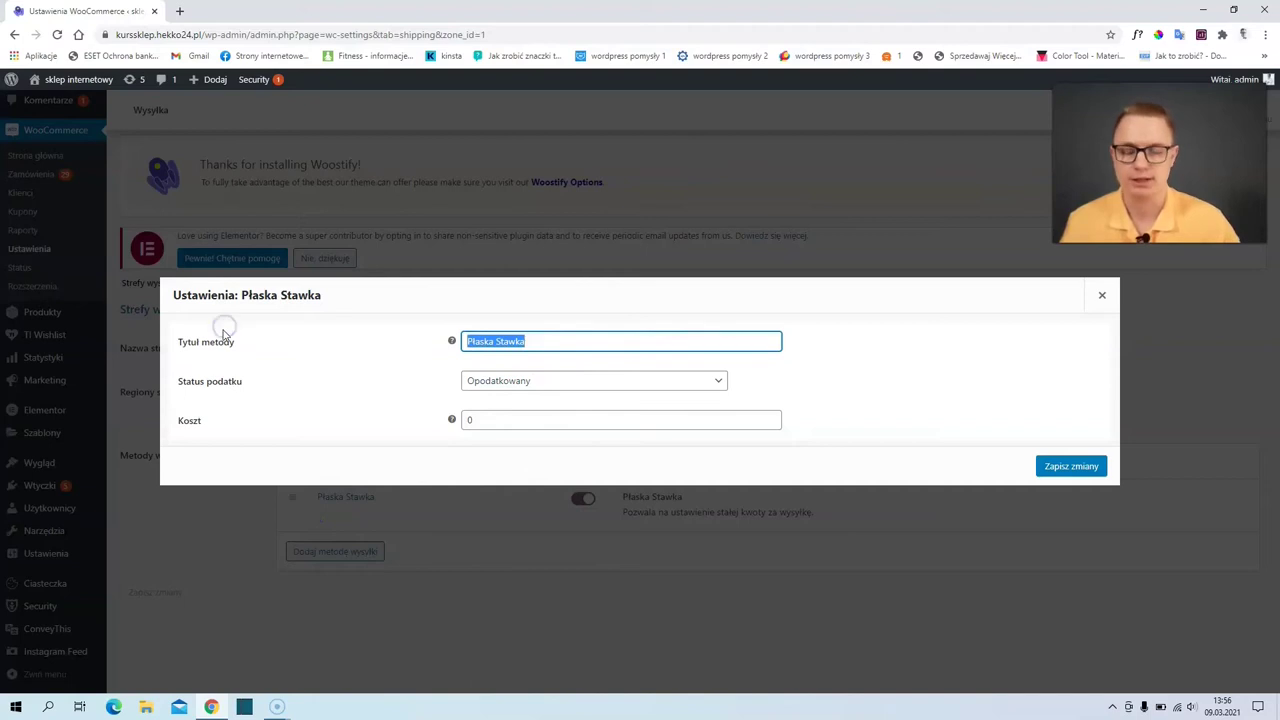
pyautogui.write('W')
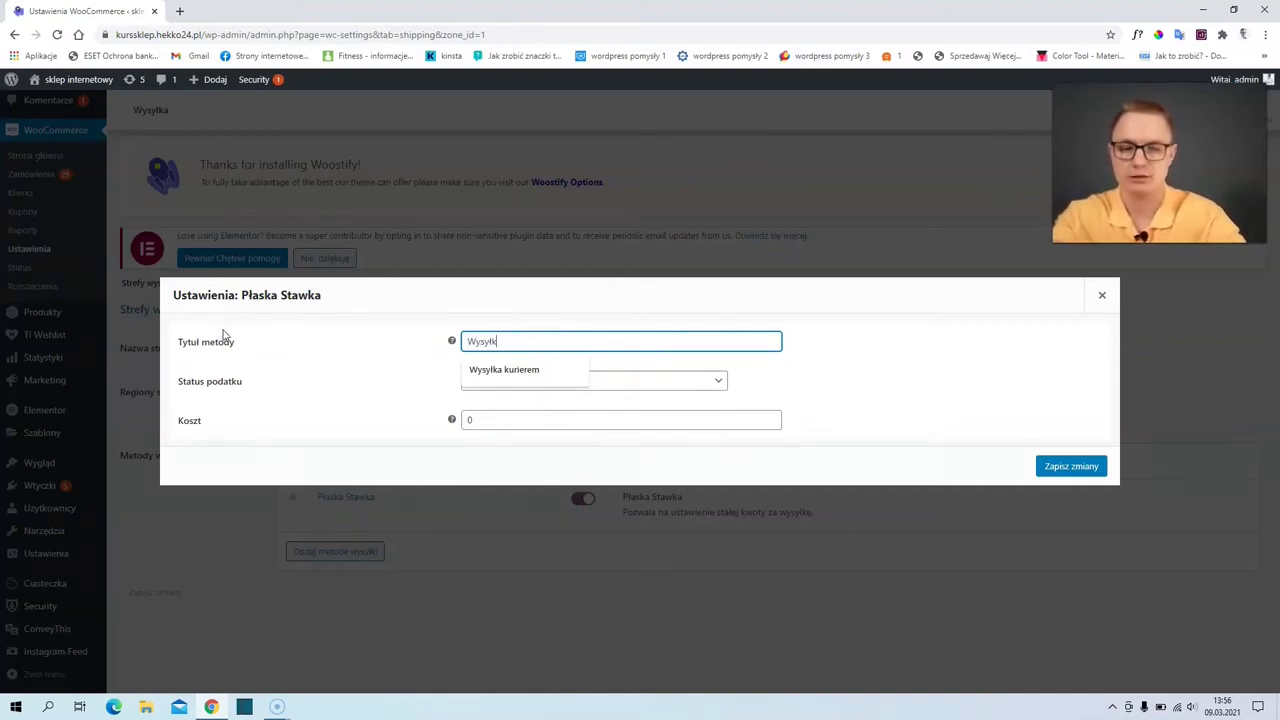
pyautogui.write('ysyłk')
pyautogui.click(497, 369)
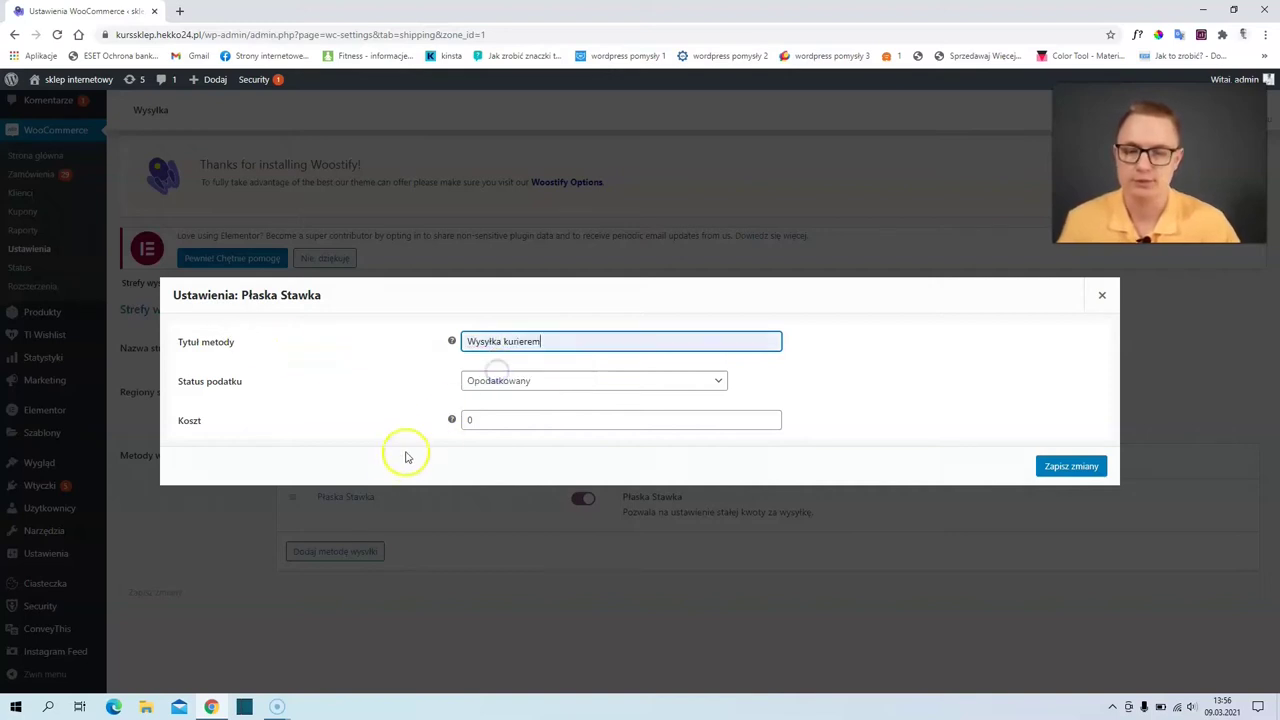
pyautogui.doubleClick(498, 422)
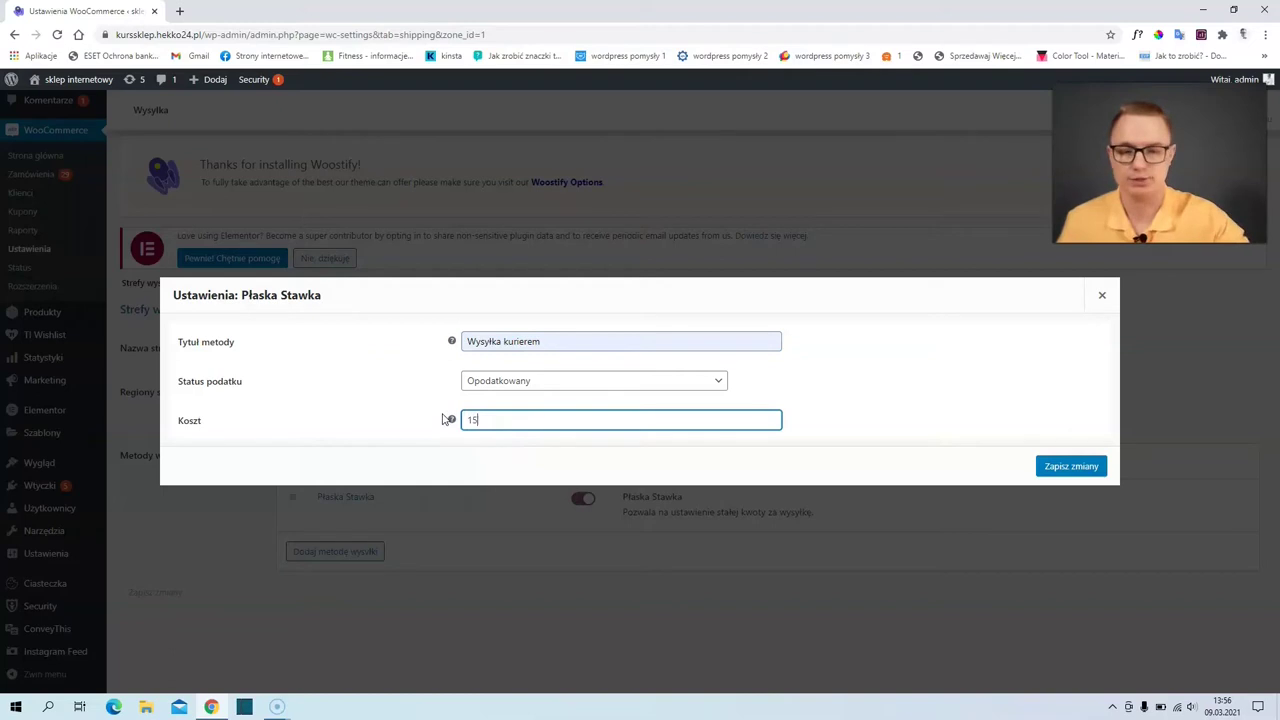
pyautogui.write('15')
pyautogui.click(1071, 466)
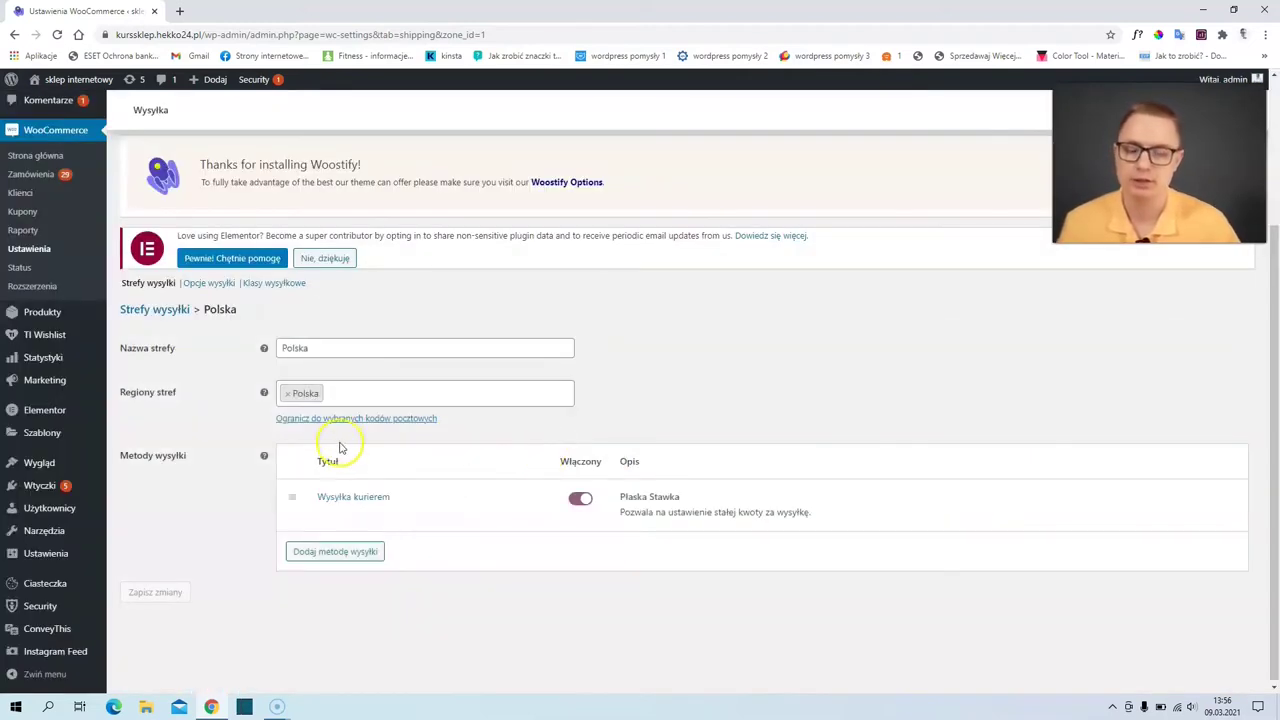
pyautogui.click(342, 552)
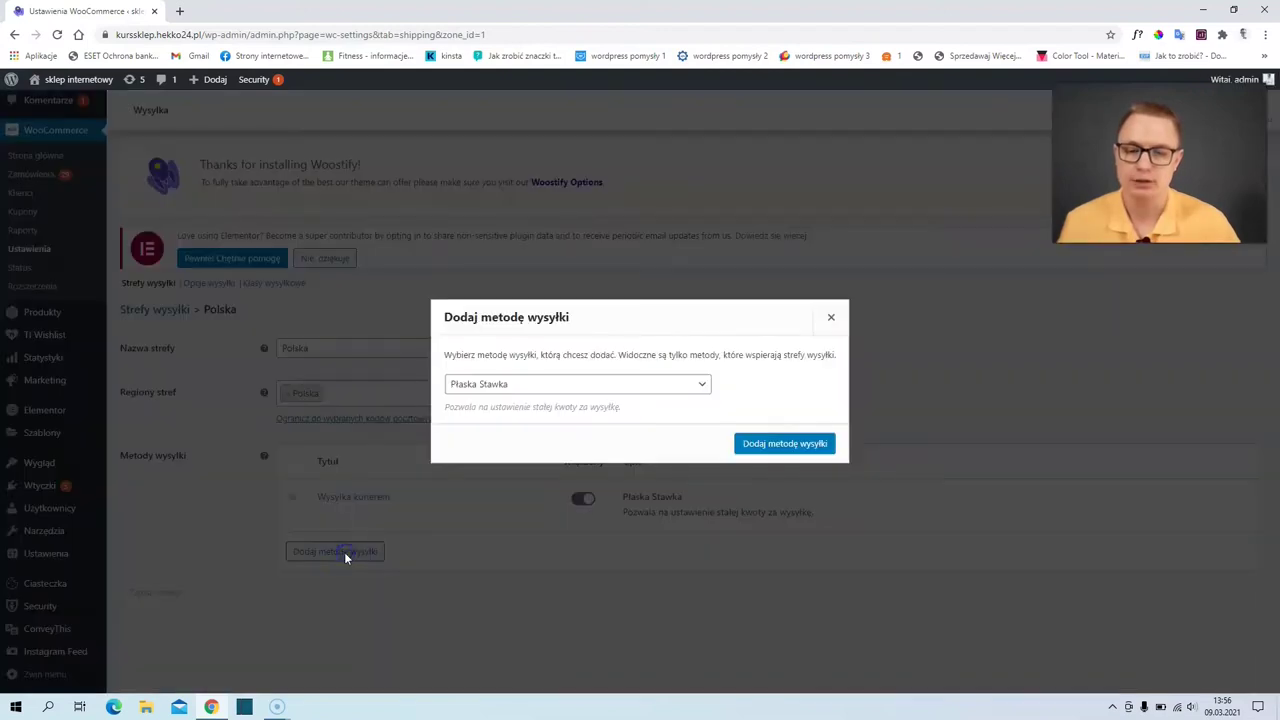
# - Add a Darmowa wysyłka (free shipping) method to the Polska zone
pyautogui.click(506, 384)
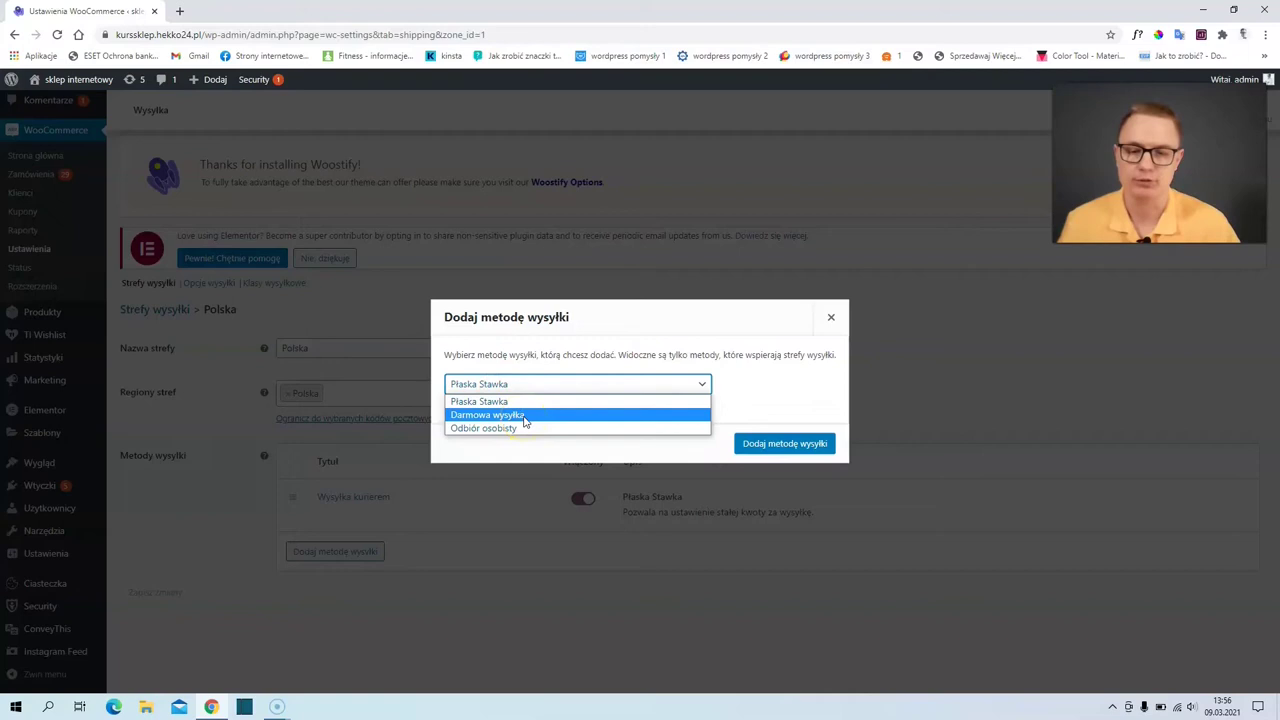
pyautogui.click(522, 420)
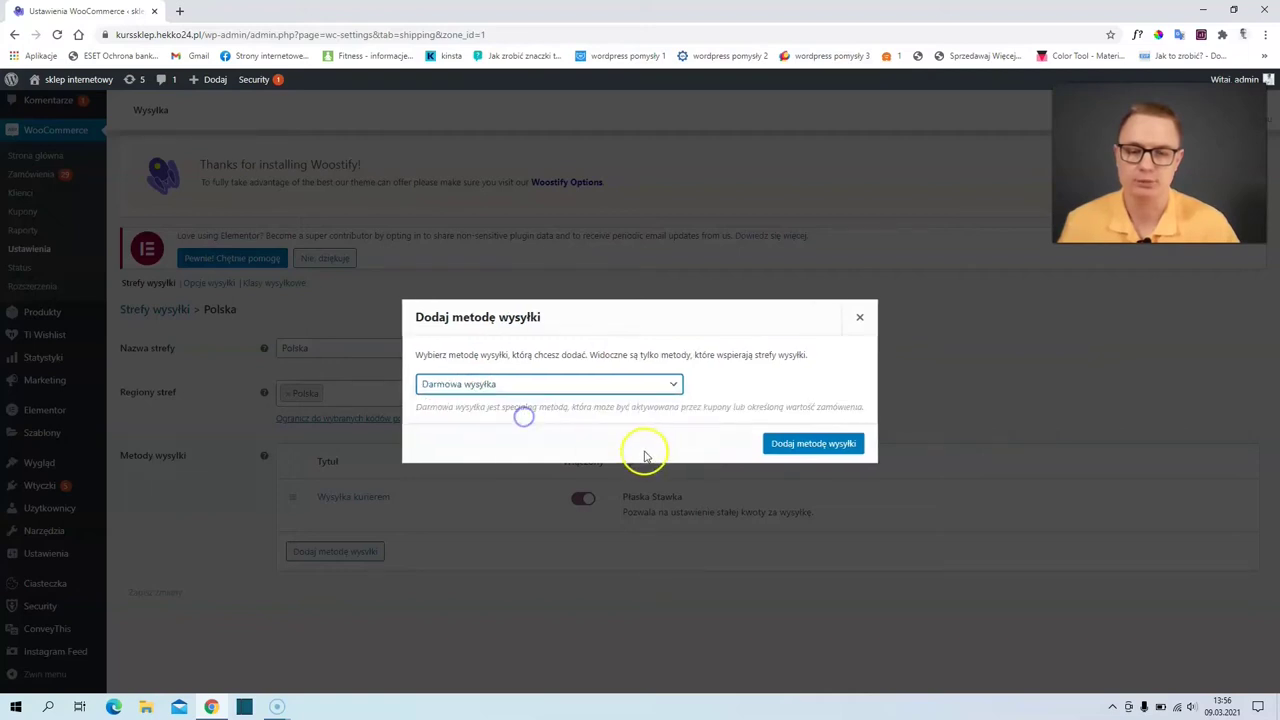
pyautogui.click(809, 445)
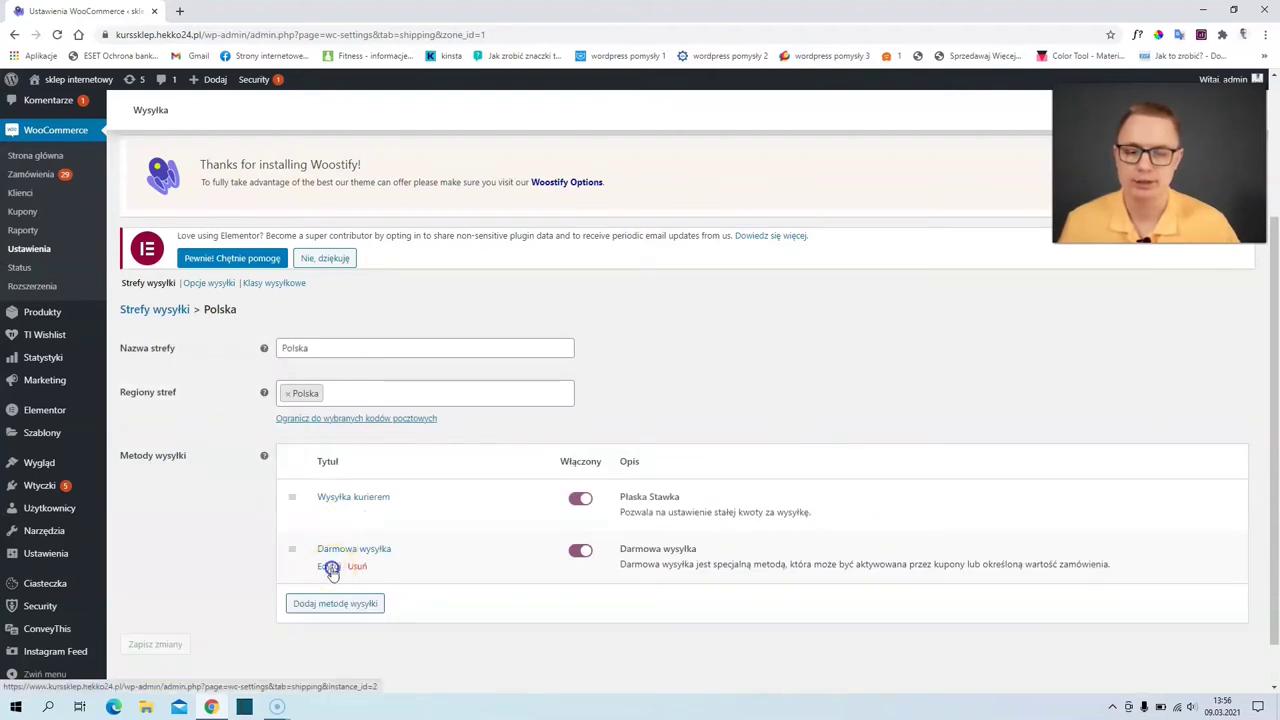
# - Require a minimum order value of 250 for free shipping and save
pyautogui.click(329, 567)
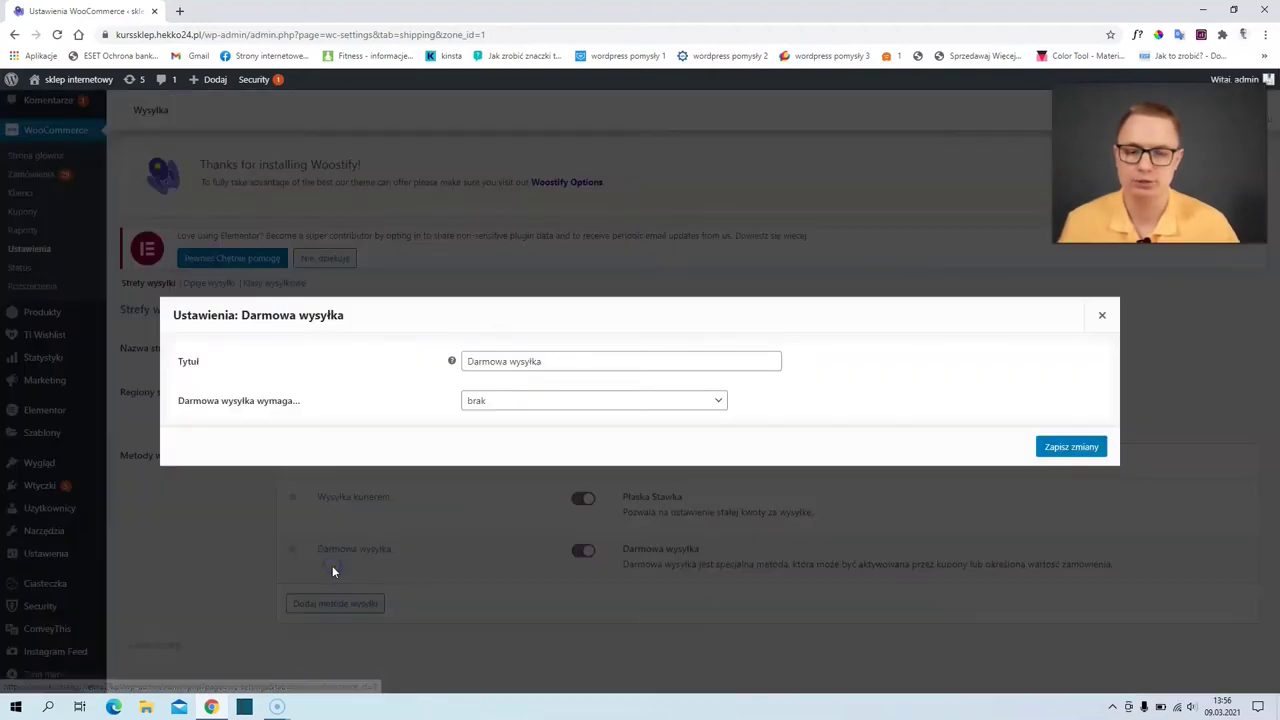
pyautogui.click(484, 401)
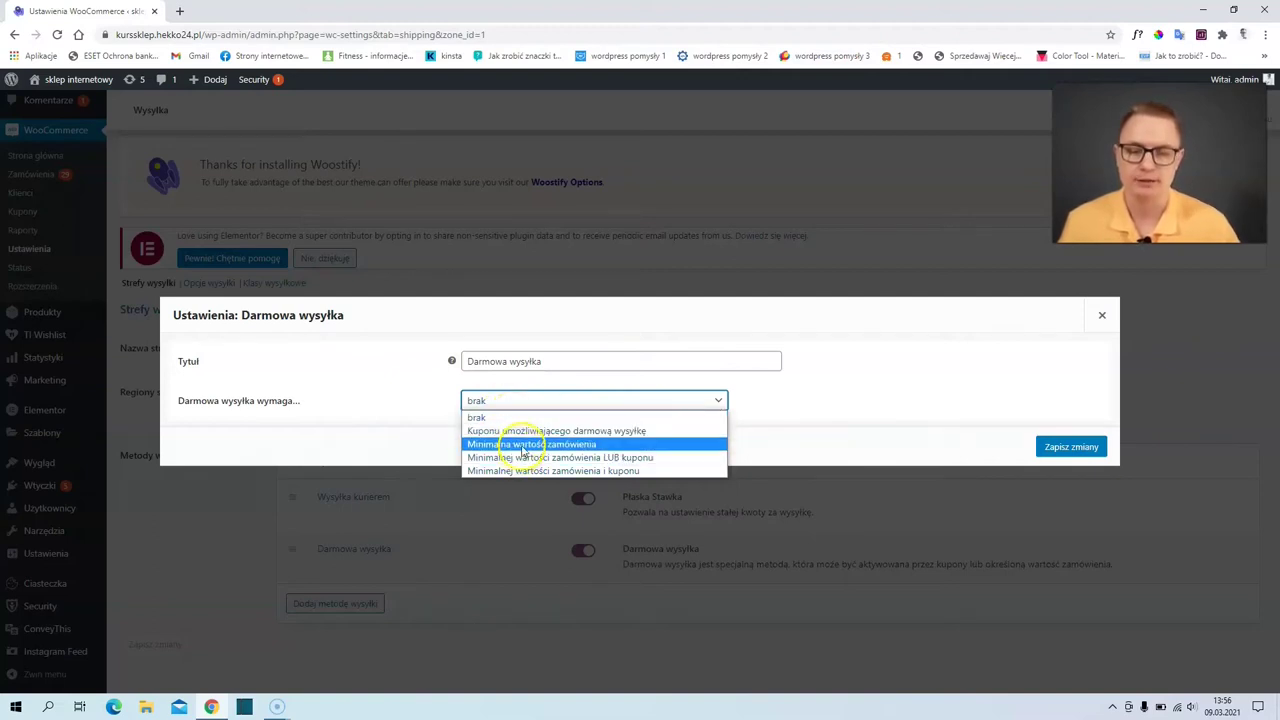
pyautogui.click(523, 451)
pyautogui.doubleClick(477, 402)
pyautogui.write('250')
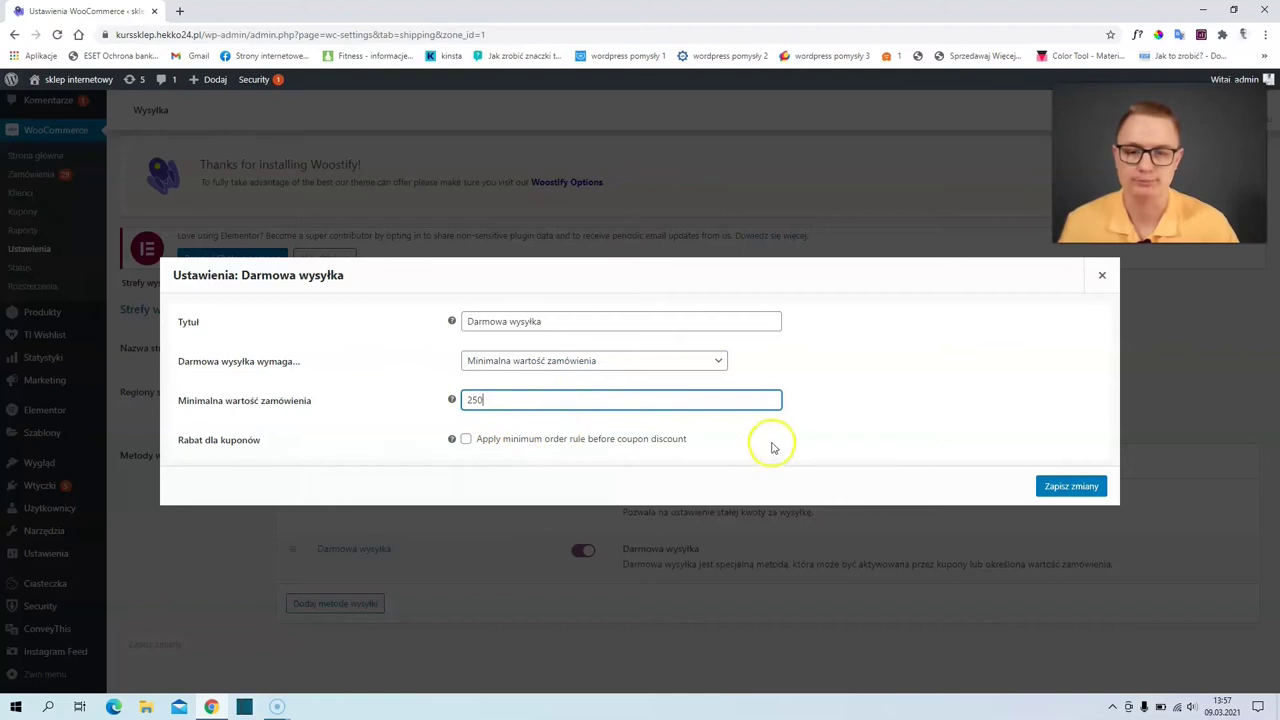
pyautogui.click(1068, 487)
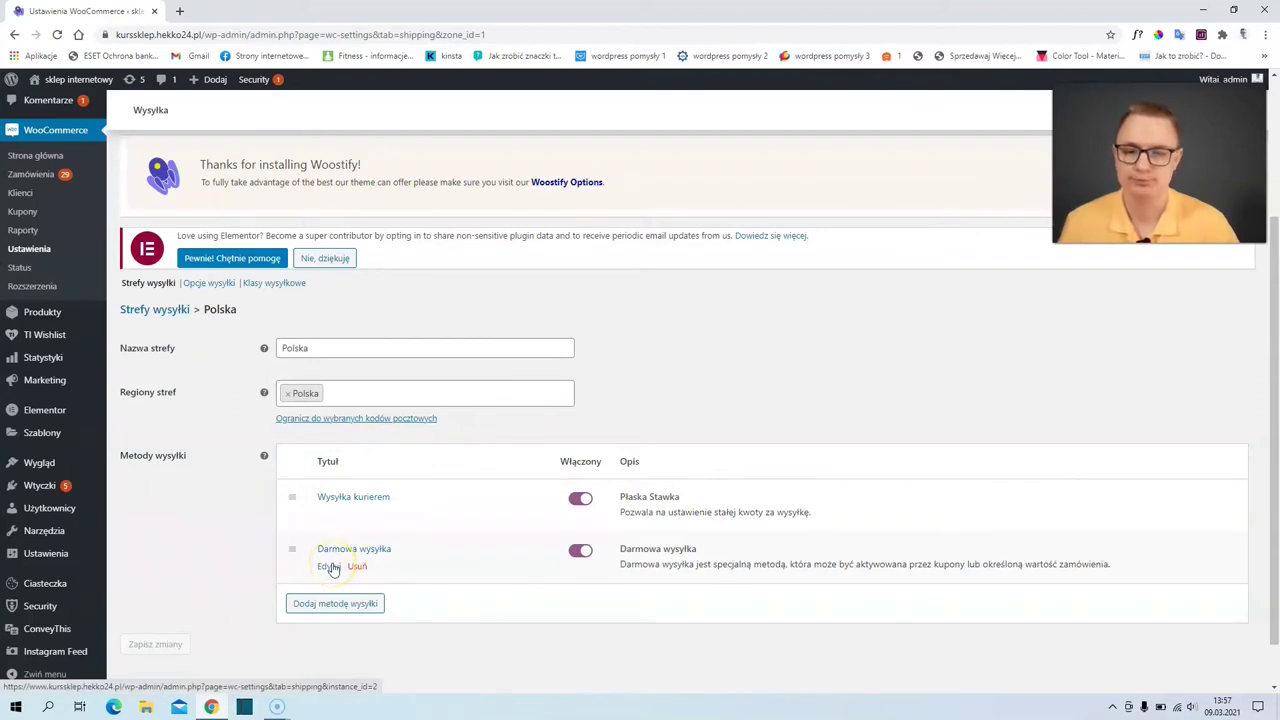
pyautogui.scroll(-1, 331, 566)
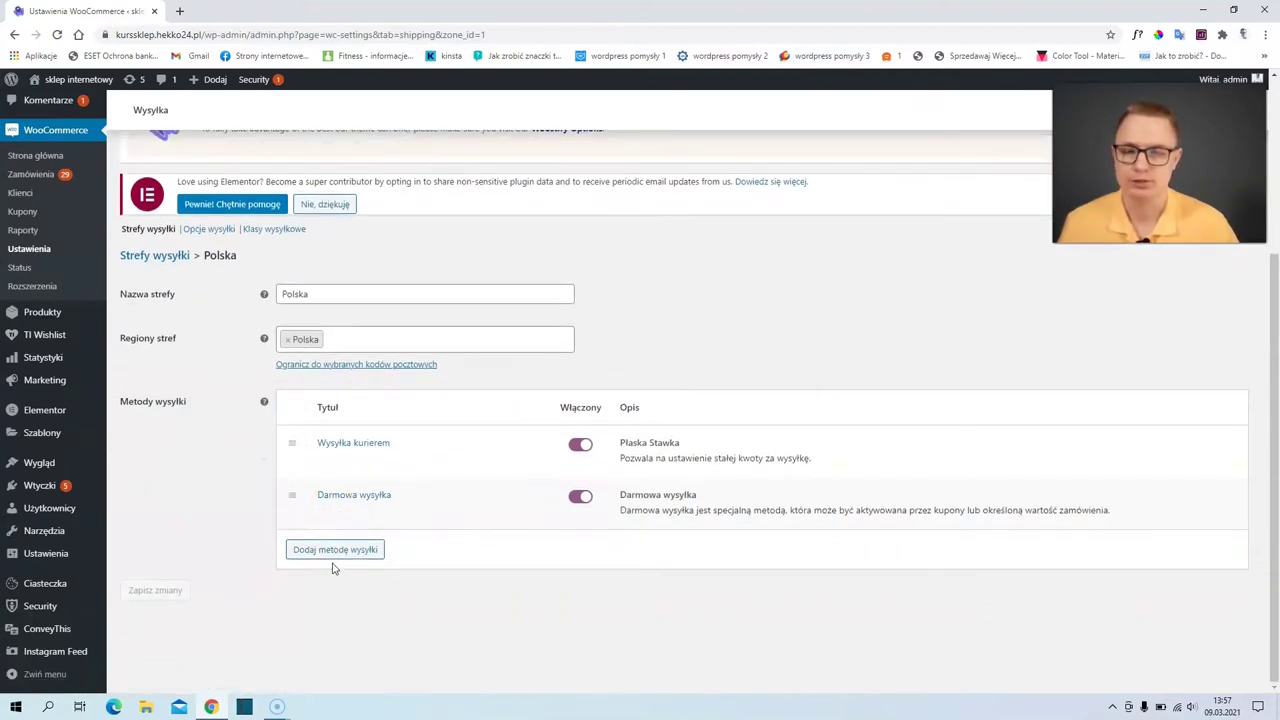
# - Add a third Płaska Stawka method to the Polska zone
pyautogui.click(331, 556)
pyautogui.click(338, 556)
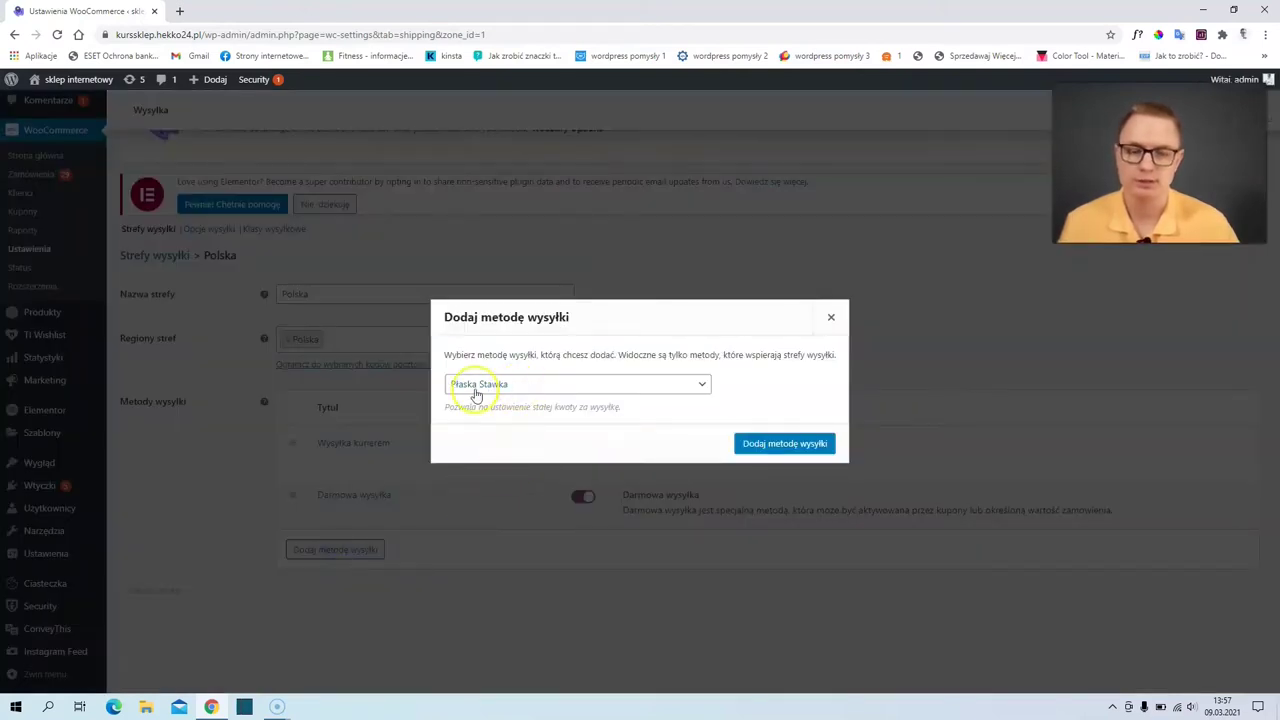
pyautogui.click(786, 447)
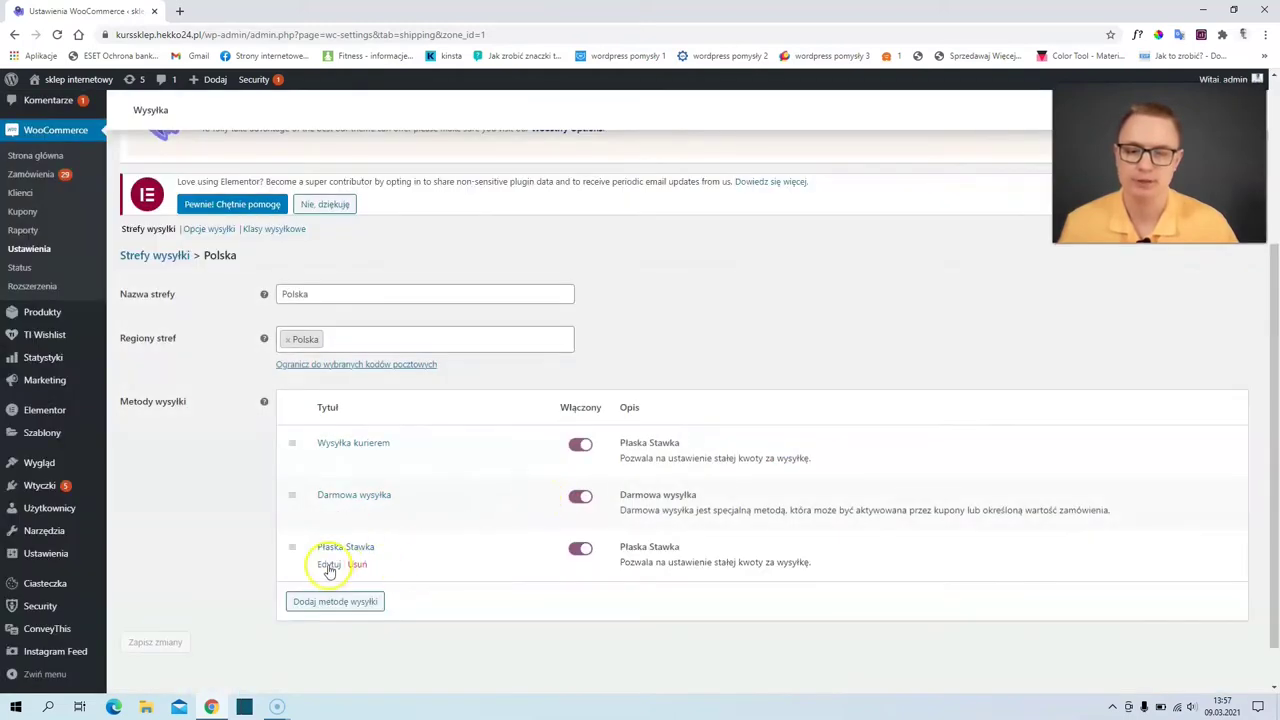
# - Set the new method's title to 'Za pobraniem' and its cost to 20, then save
pyautogui.click(330, 562)
pyautogui.moveTo(566, 346); pyautogui.dragTo(246, 346)
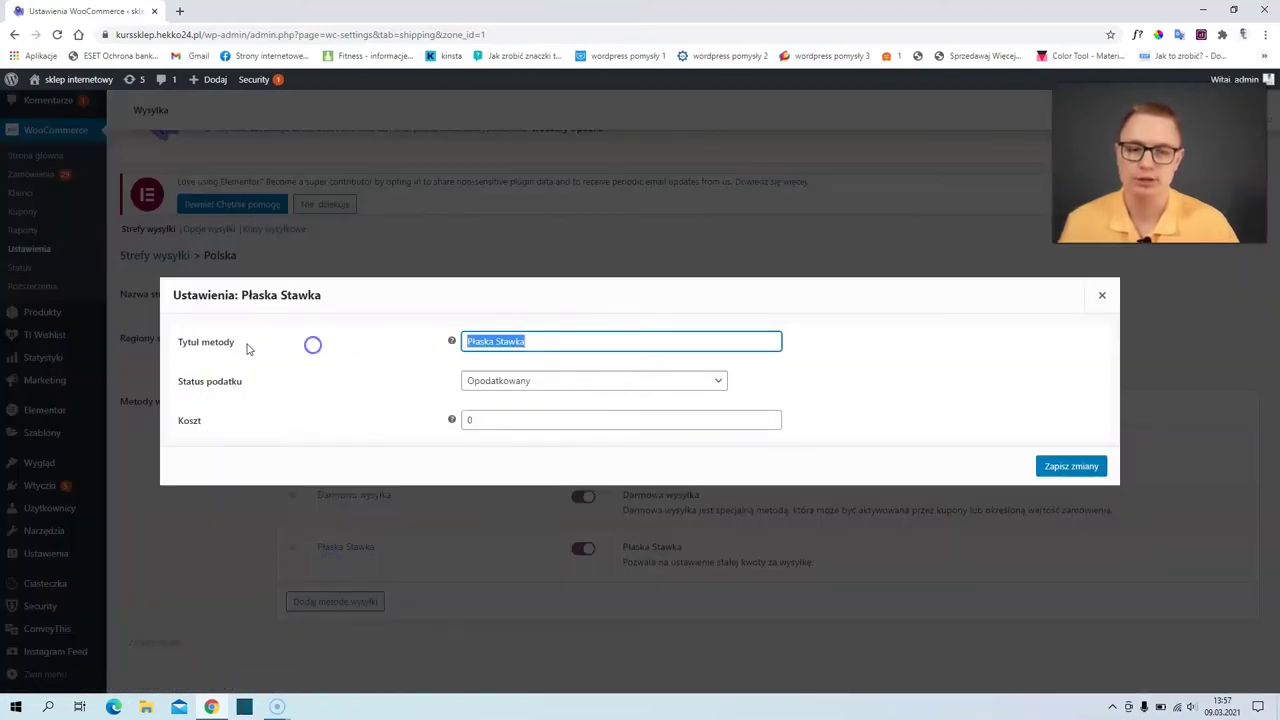
pyautogui.write('Za pobraniem')
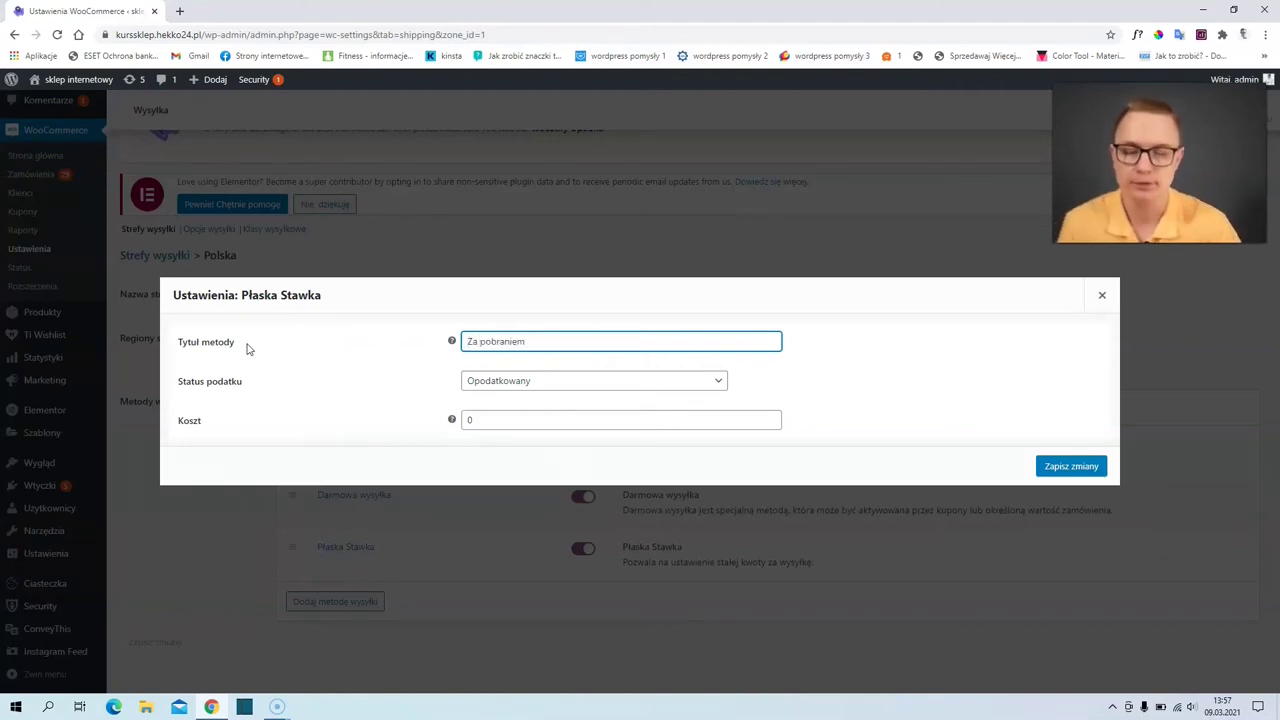
pyautogui.moveTo(462, 422); pyautogui.dragTo(392, 420)
pyautogui.write('20')
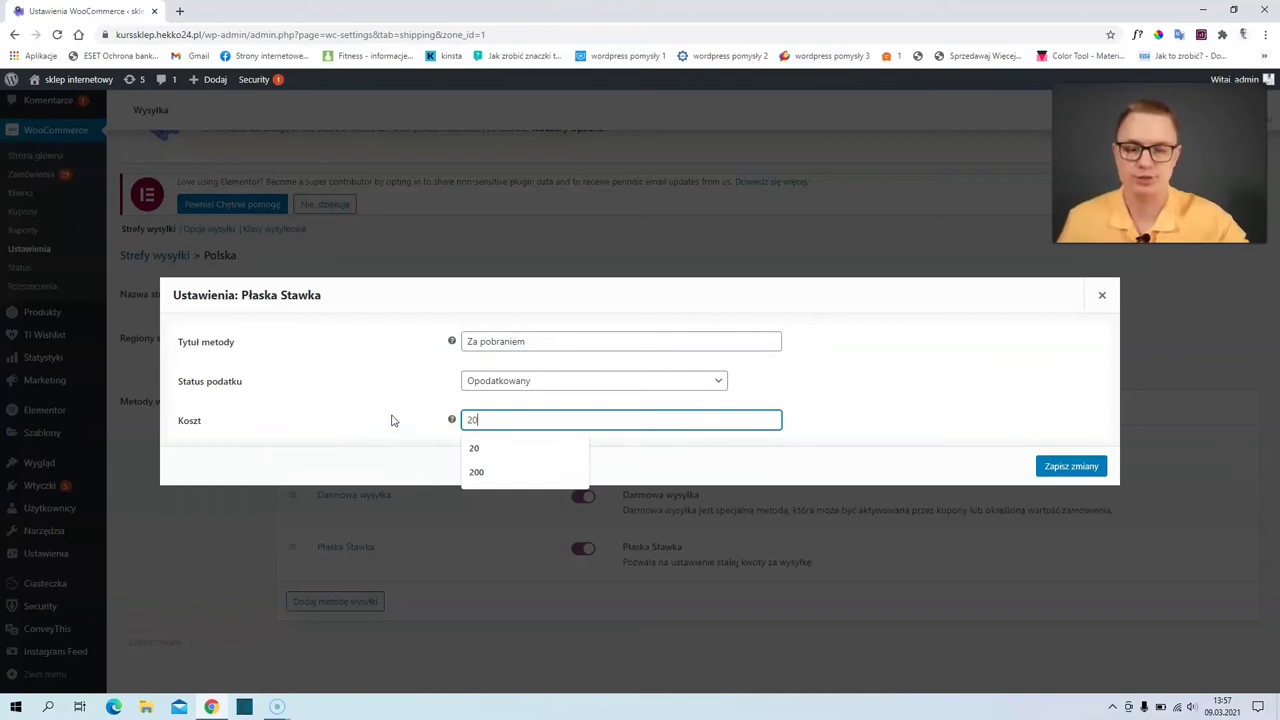
pyautogui.click(502, 452)
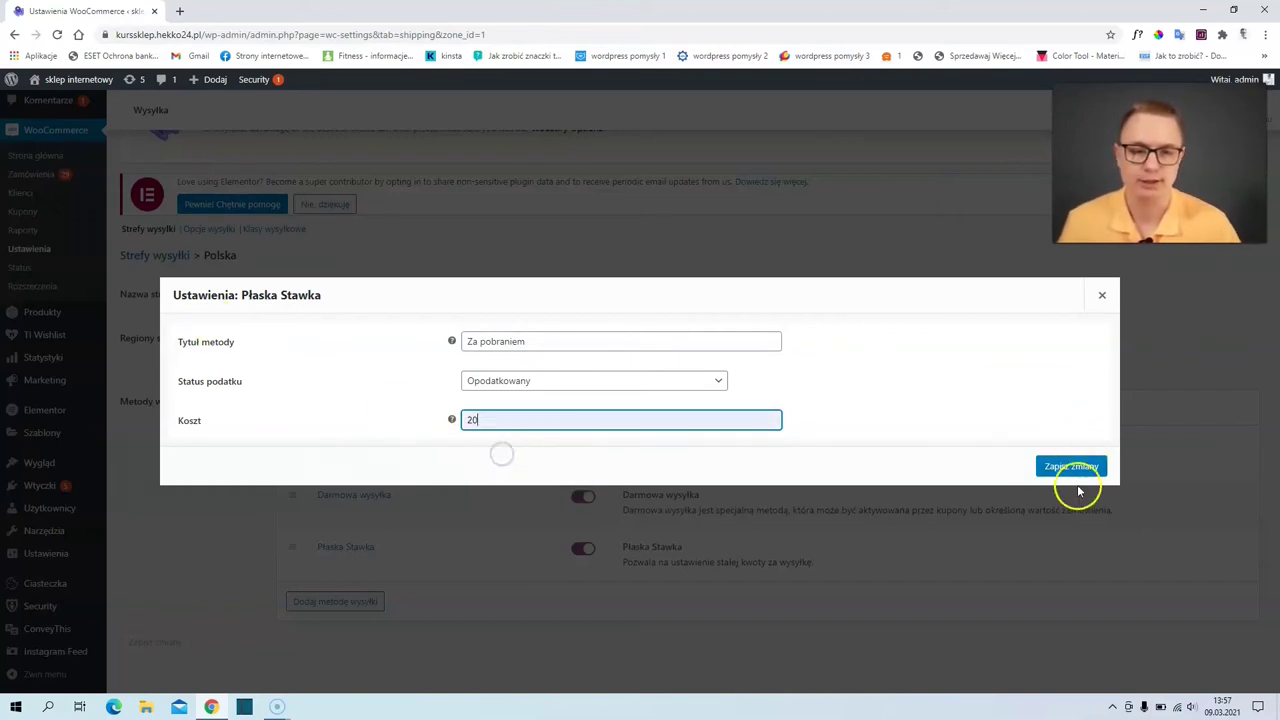
pyautogui.click(1074, 471)
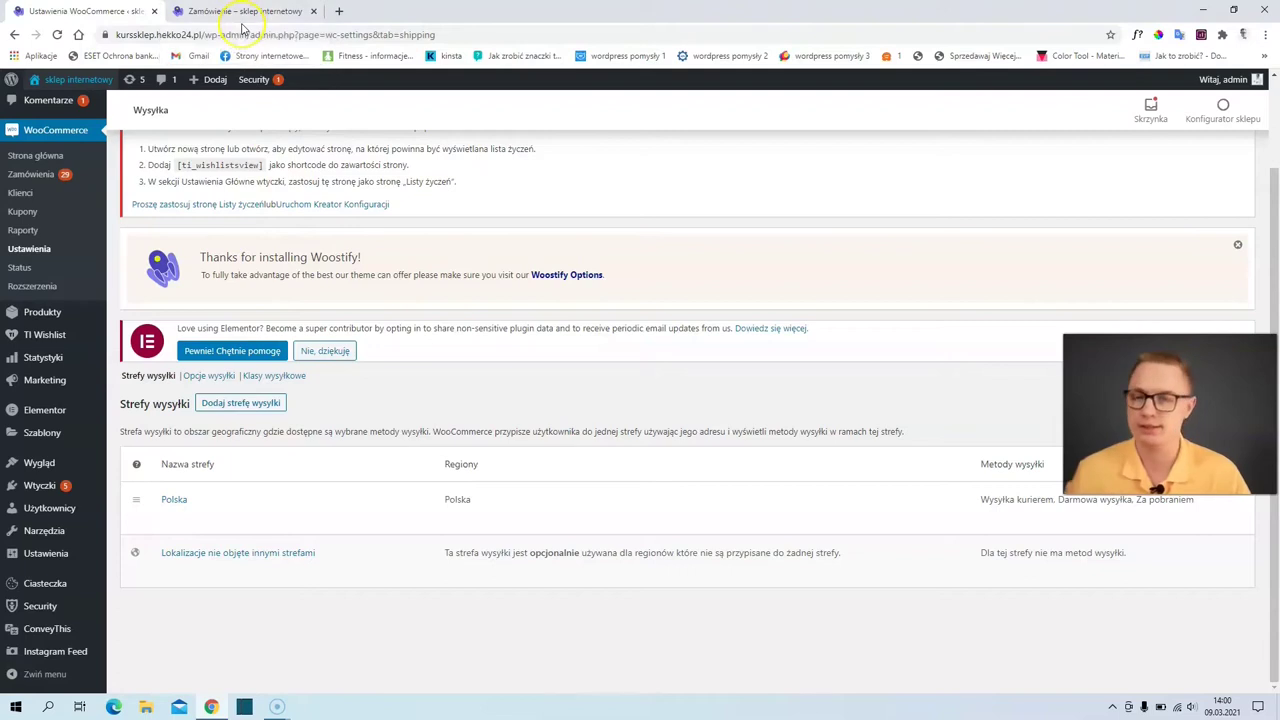
pyautogui.click(245, 12)
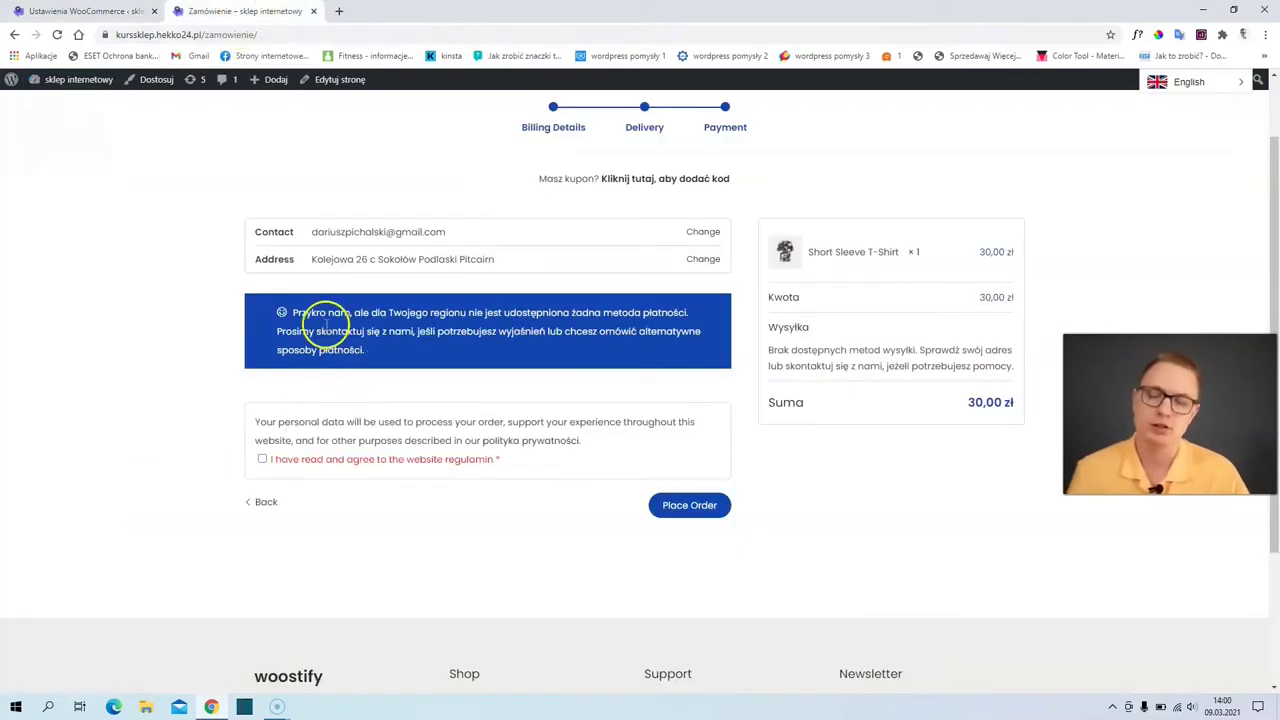
pyautogui.moveTo(309, 312)
pyautogui.mouseDown()
pyautogui.moveTo(337, 343)
pyautogui.moveTo(318, 313)
pyautogui.mouseUp()
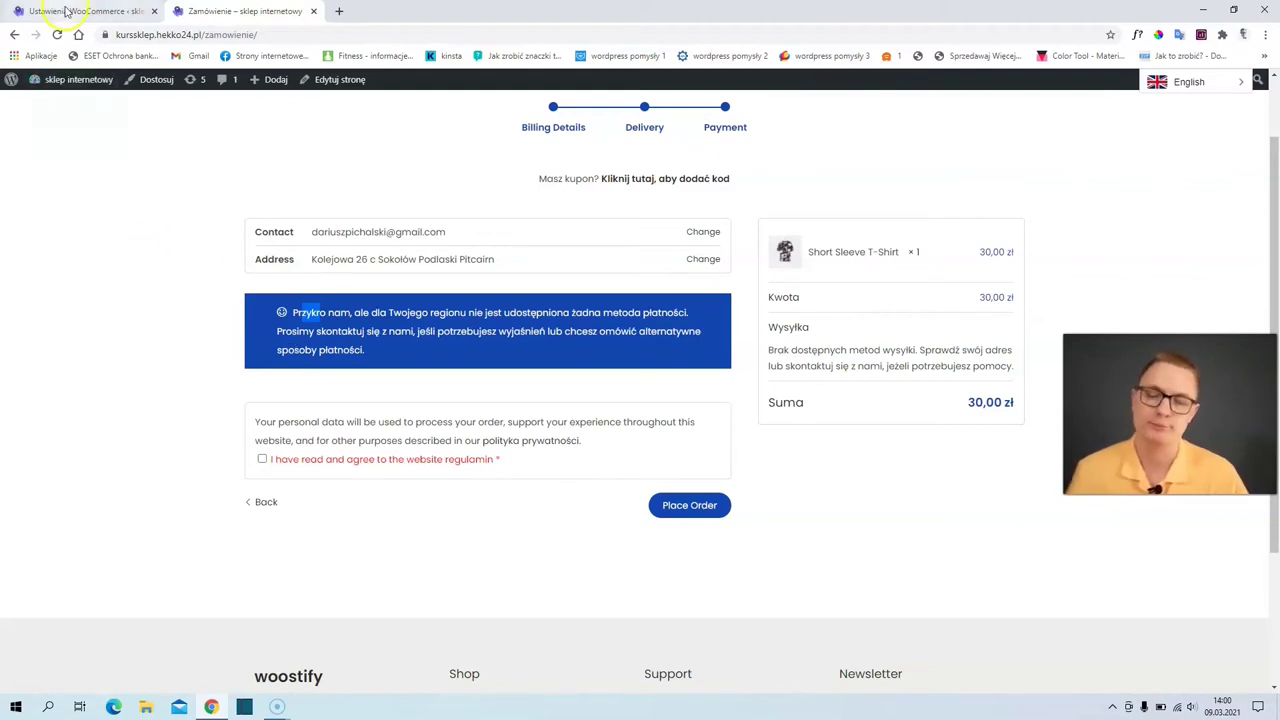
pyautogui.click(65, 11)
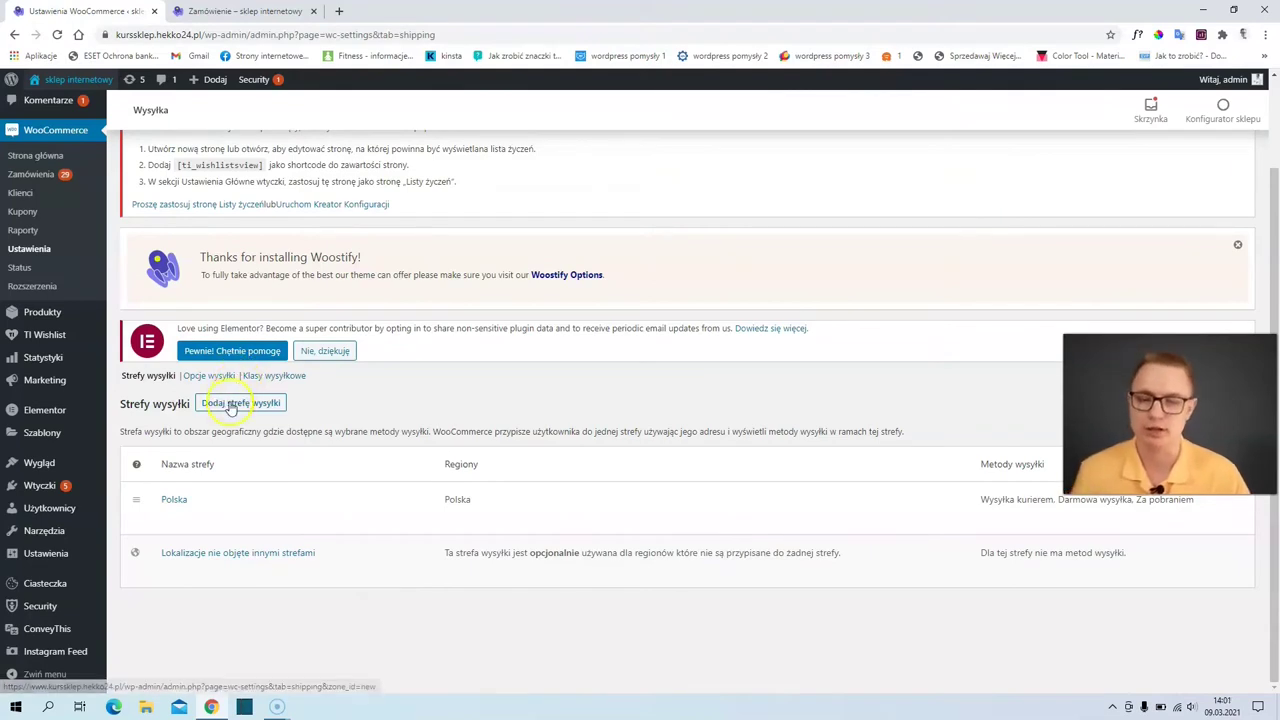
pyautogui.moveTo(212, 511)
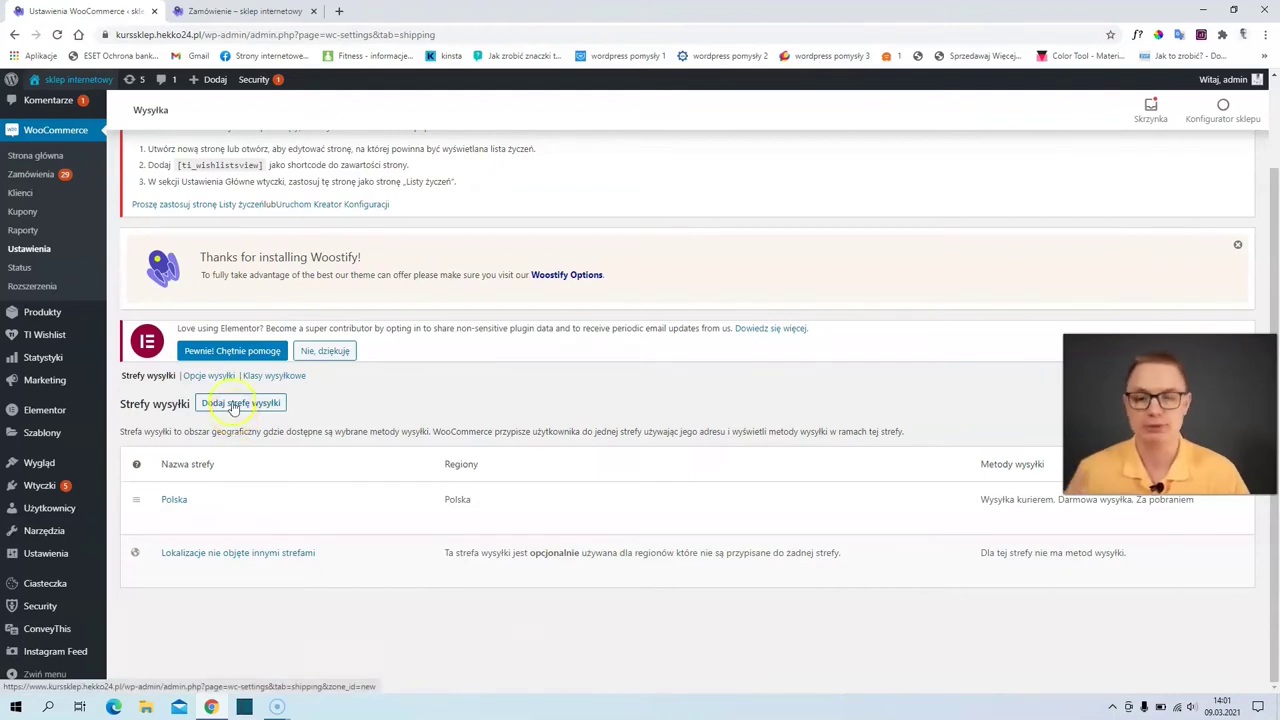
pyautogui.click(233, 404)
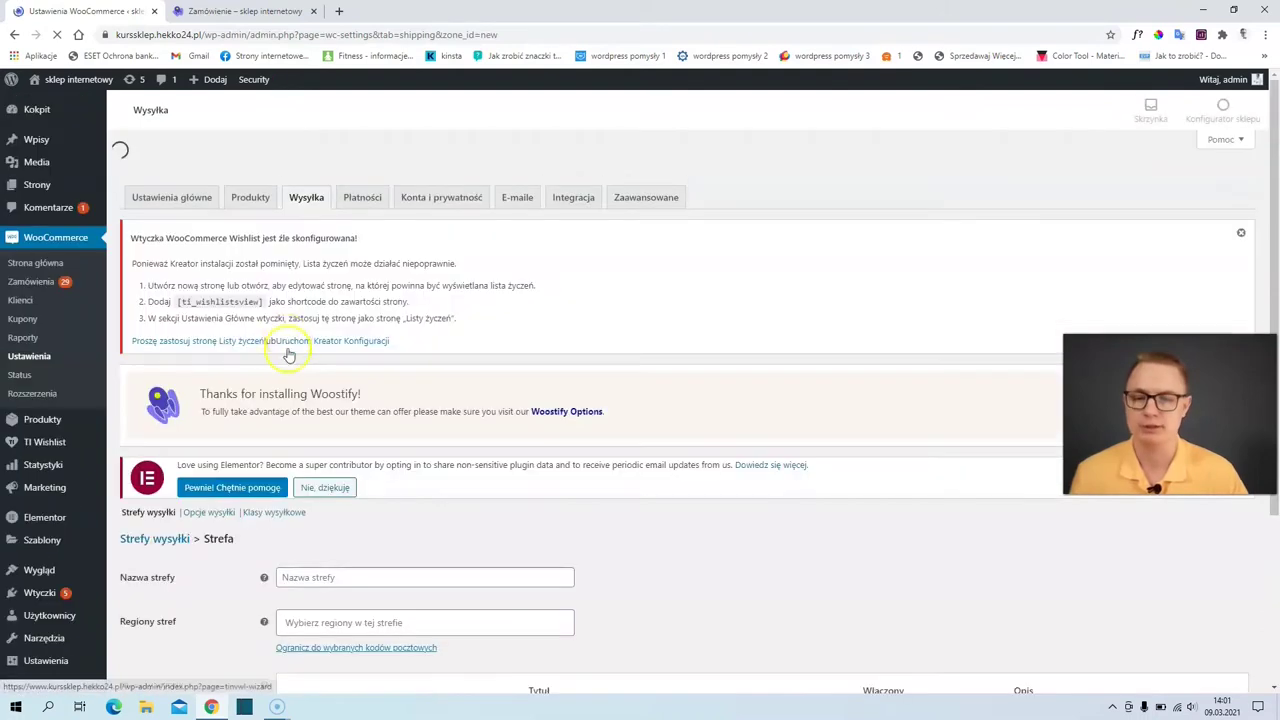
pyautogui.scroll(-2, 300, 395)
pyautogui.click(327, 392)
pyautogui.click(316, 347)
pyautogui.write('azja')
pyautogui.click(340, 390)
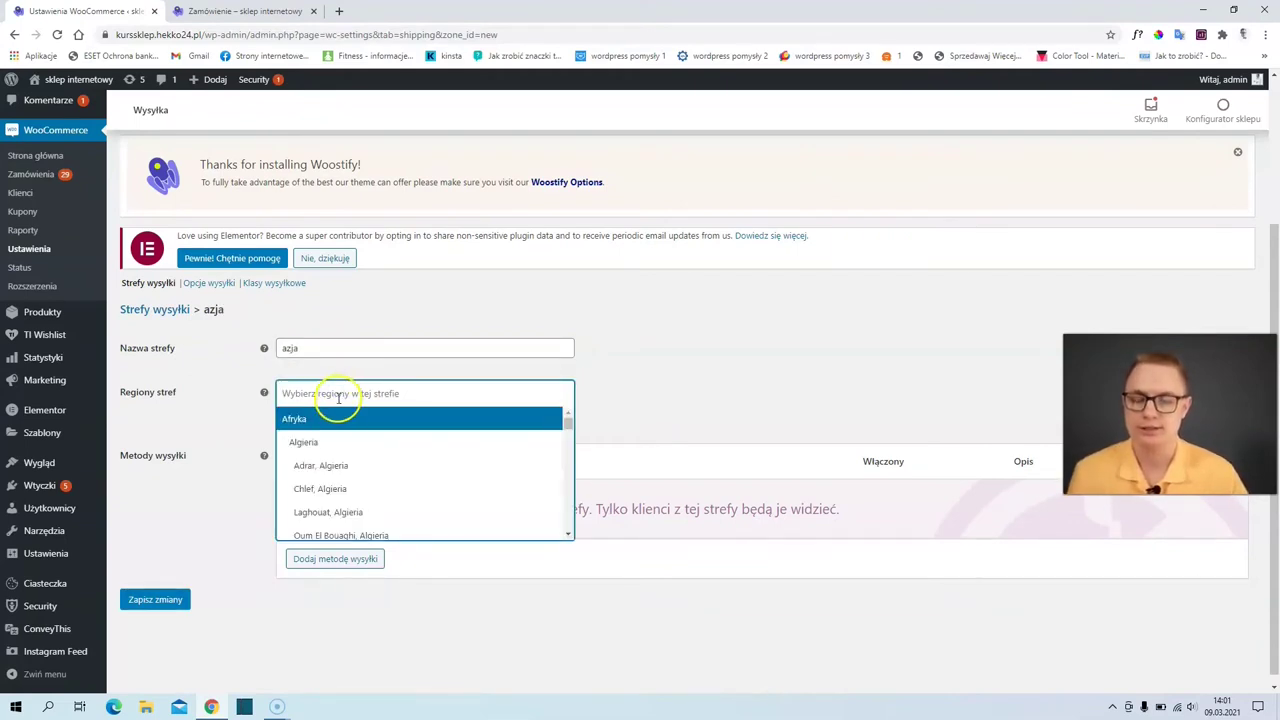
pyautogui.scroll(-3, 321, 428)
pyautogui.scroll(-10, 321, 430)
pyautogui.scroll(-10, 321, 430)
pyautogui.scroll(20, 320, 440)
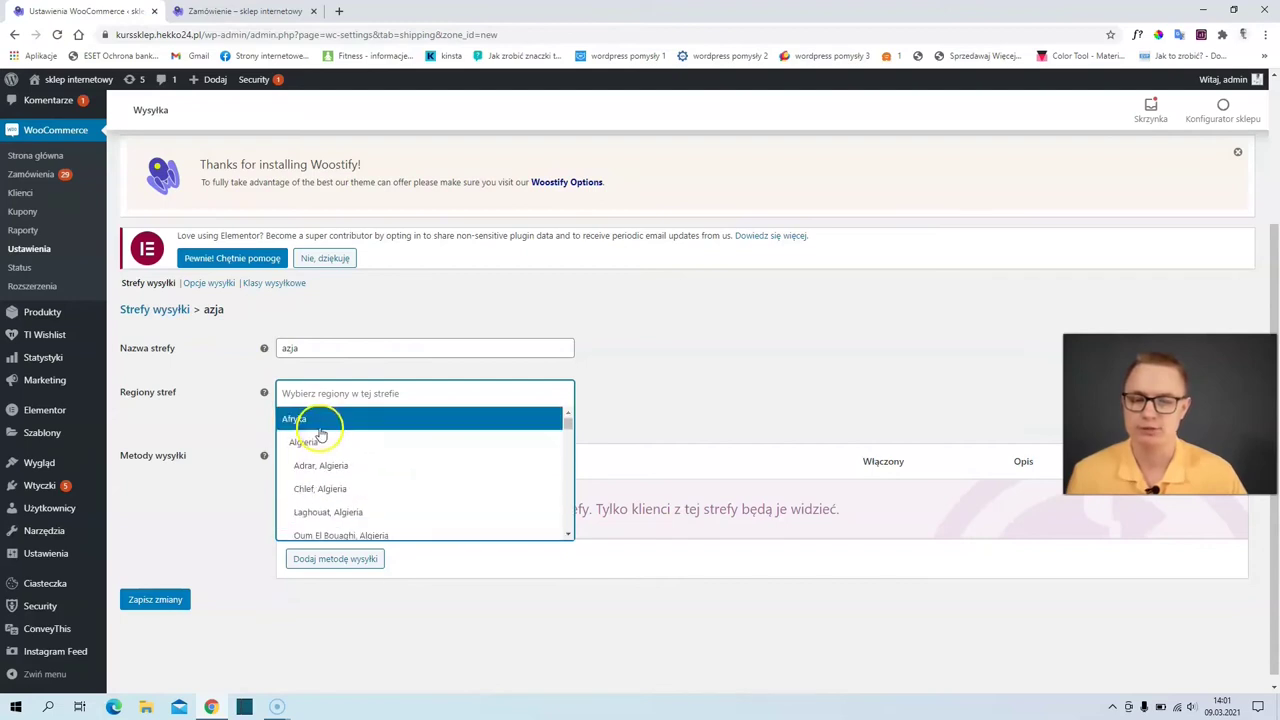
pyautogui.click(312, 420)
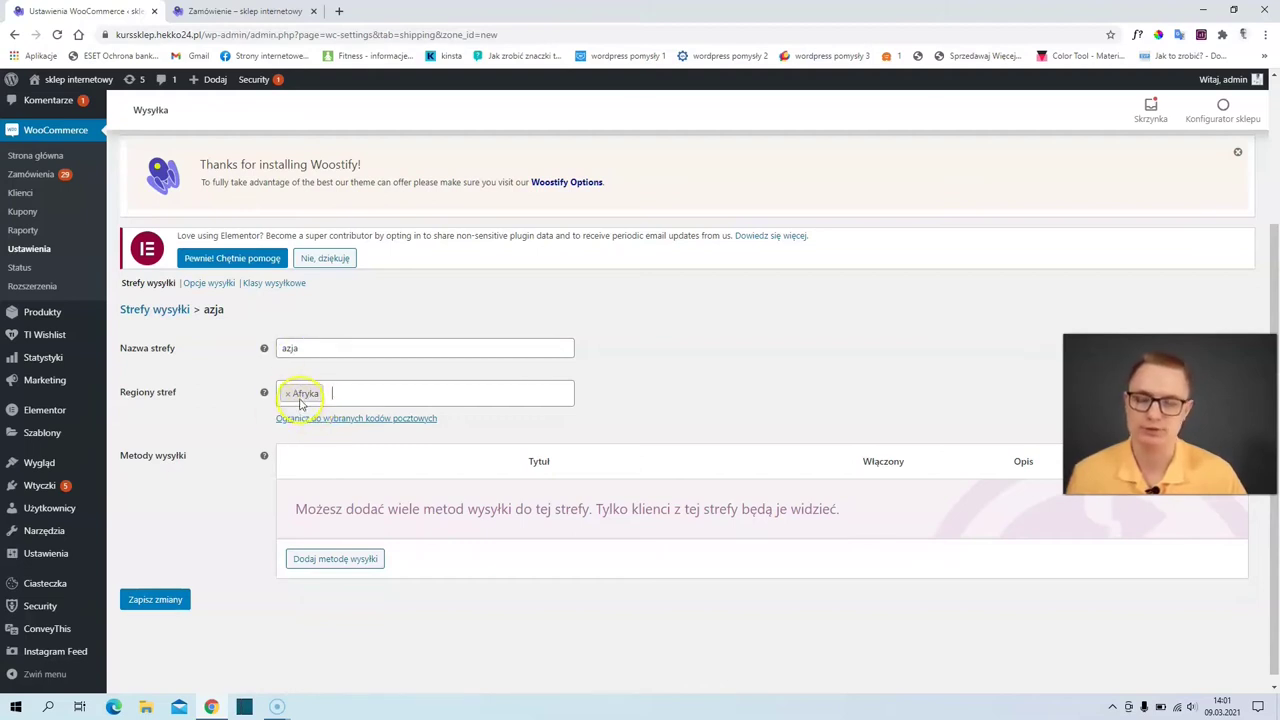
pyautogui.click(150, 288)
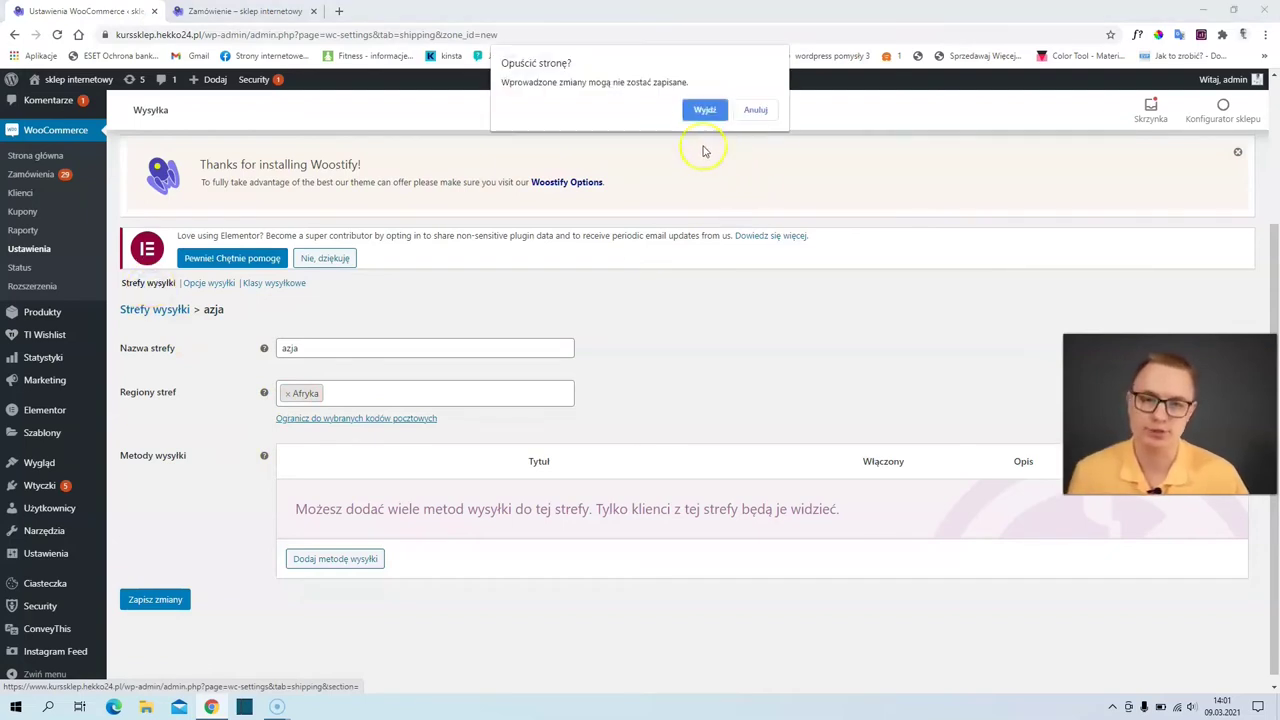
pyautogui.click(703, 112)
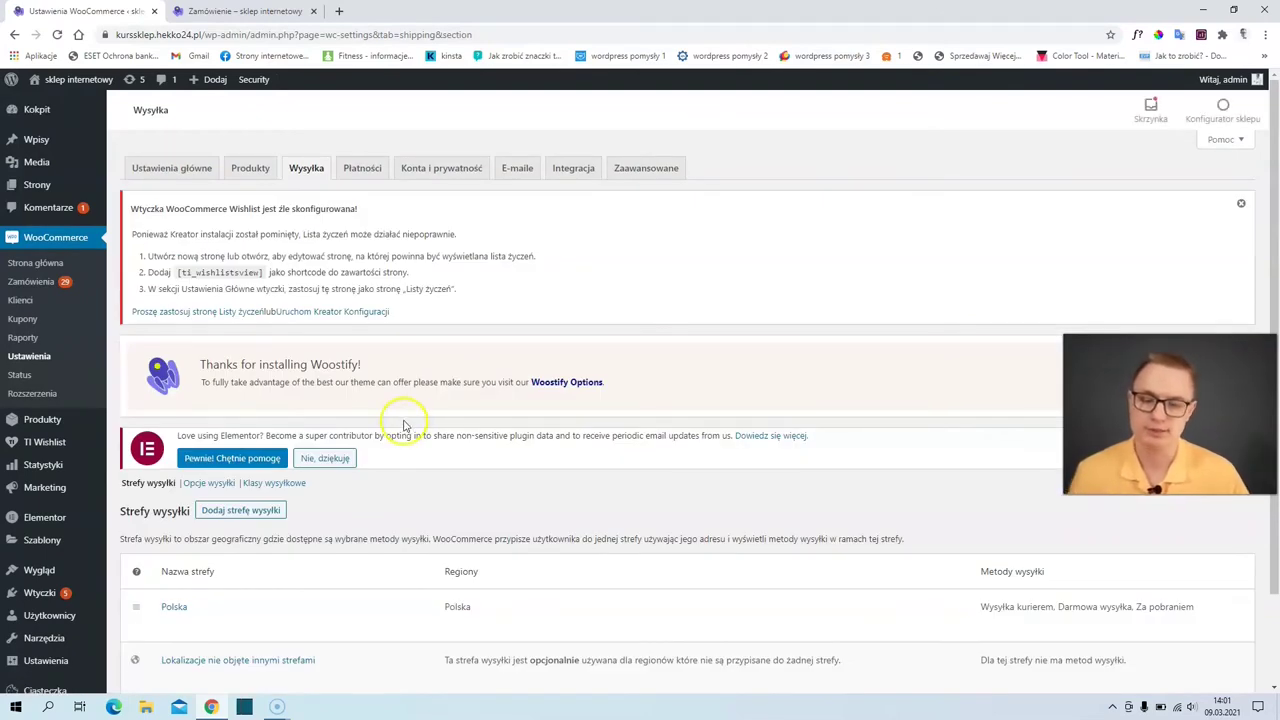
# - Open the Lokalizacje nie objęte innymi strefami zone and check that its shipping methods table is empty
pyautogui.scroll(-1, 343, 490)
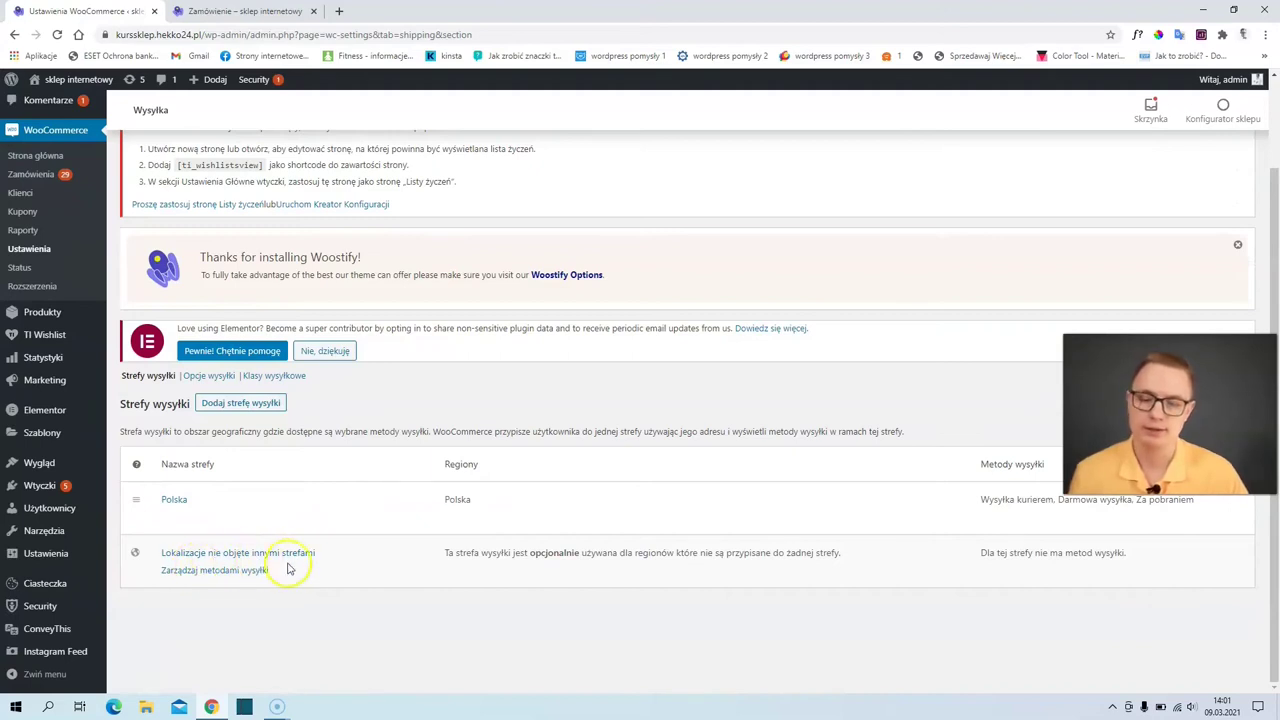
pyautogui.click(229, 578)
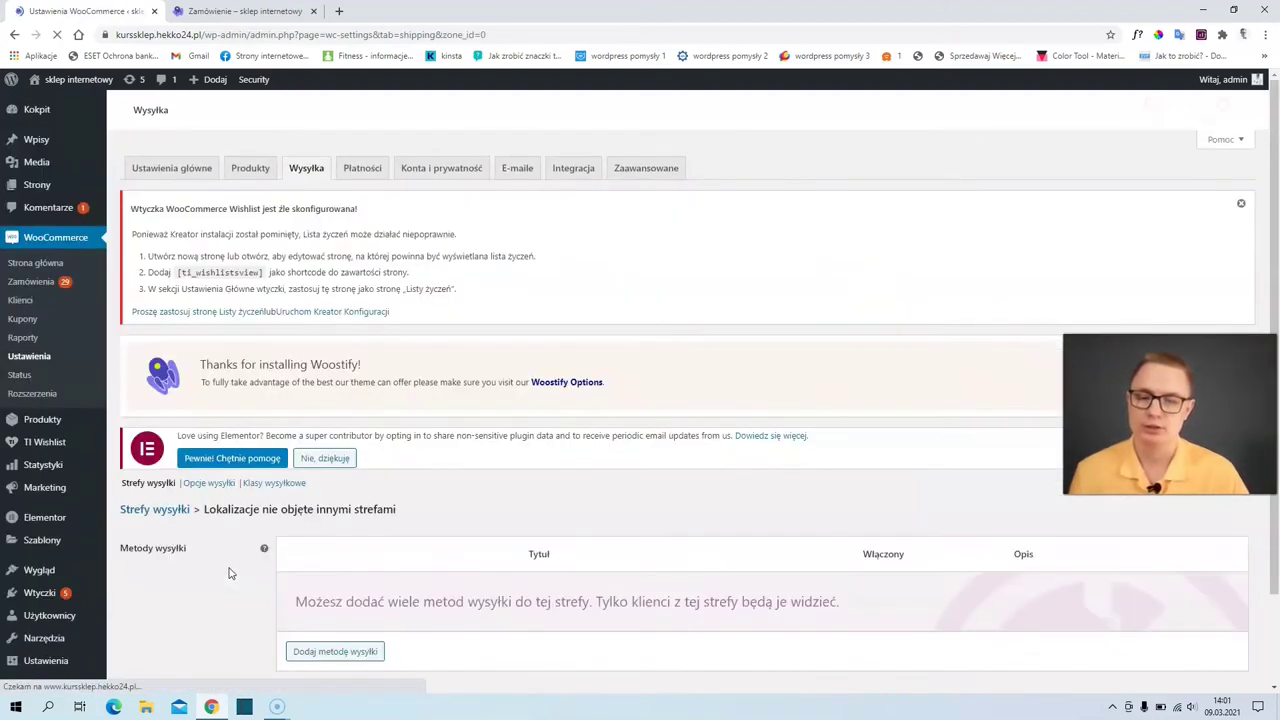
pyautogui.click(235, 568)
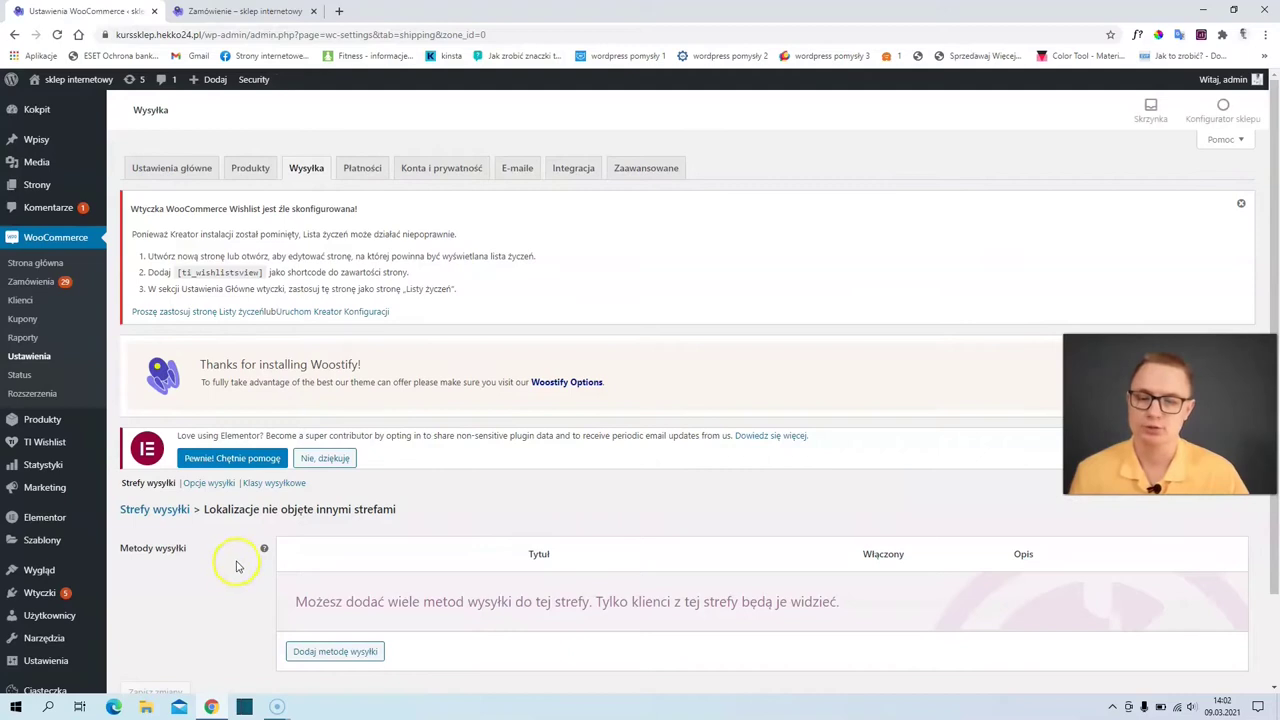
pyautogui.scroll(-2, 237, 567)
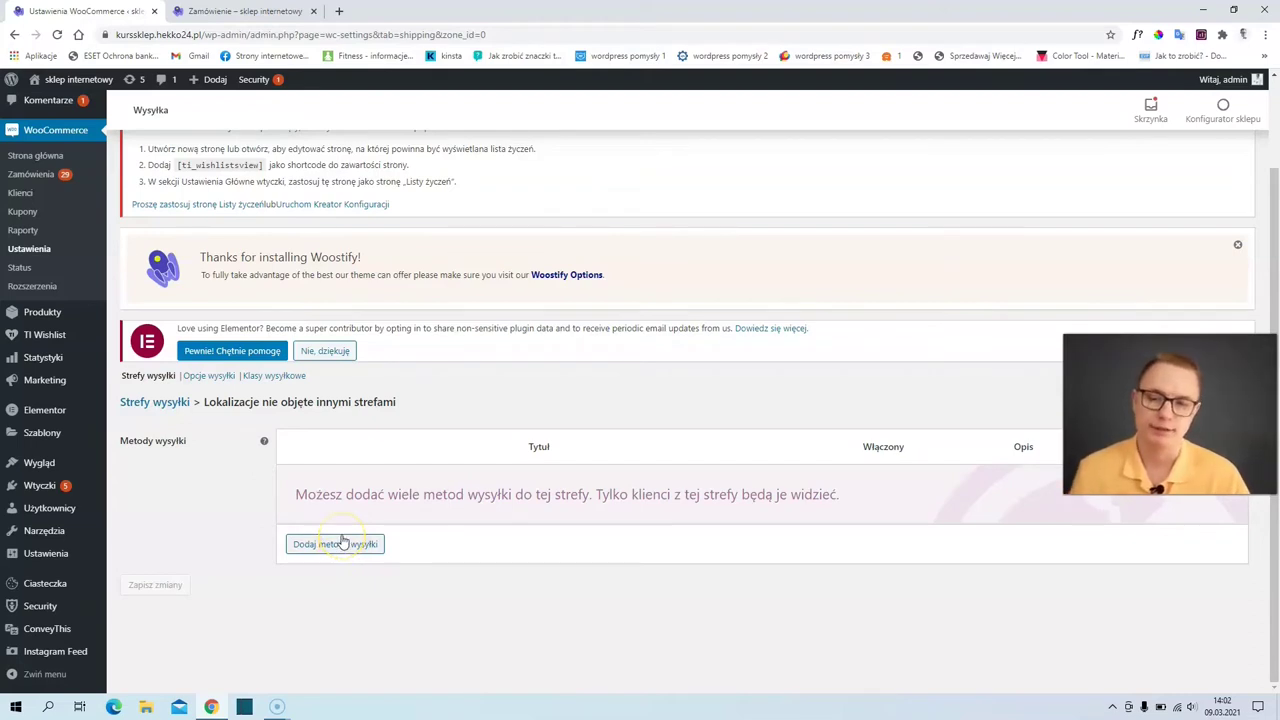
pyautogui.scroll(2, 340, 543)
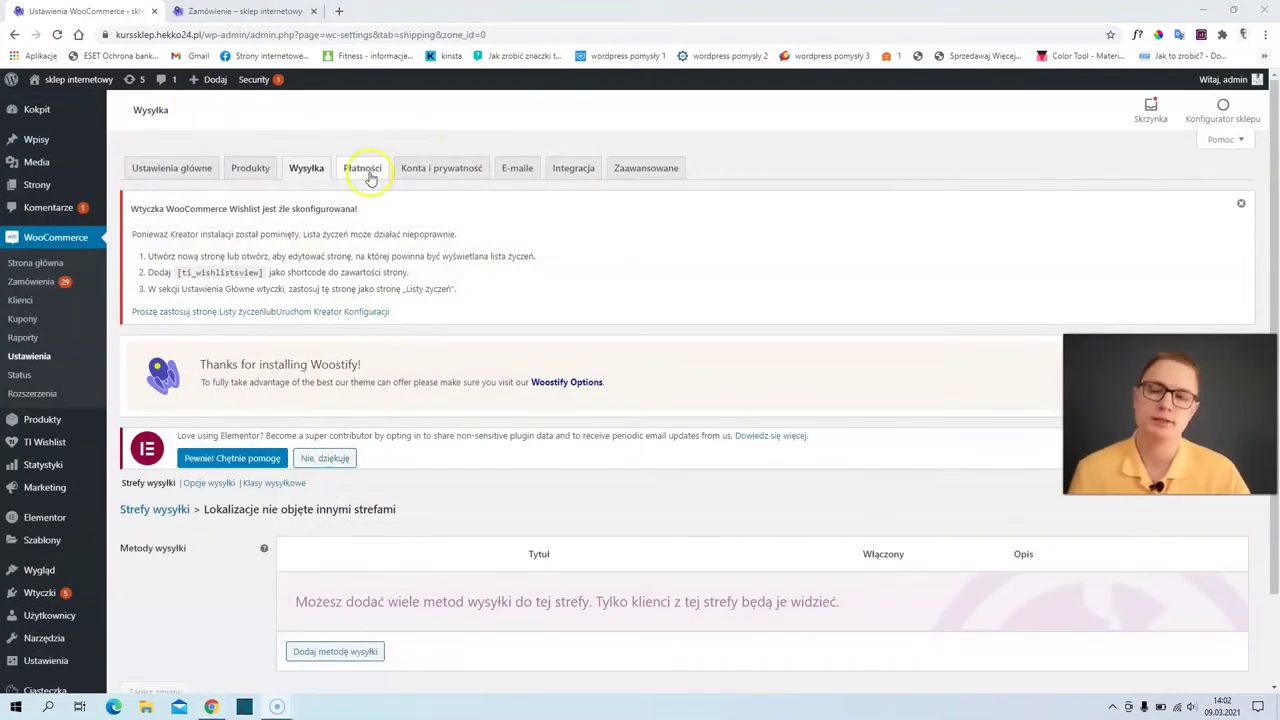
# - On the Płatności tab, switch on Przelew bankowy and PayPal Standard
pyautogui.click(363, 170)
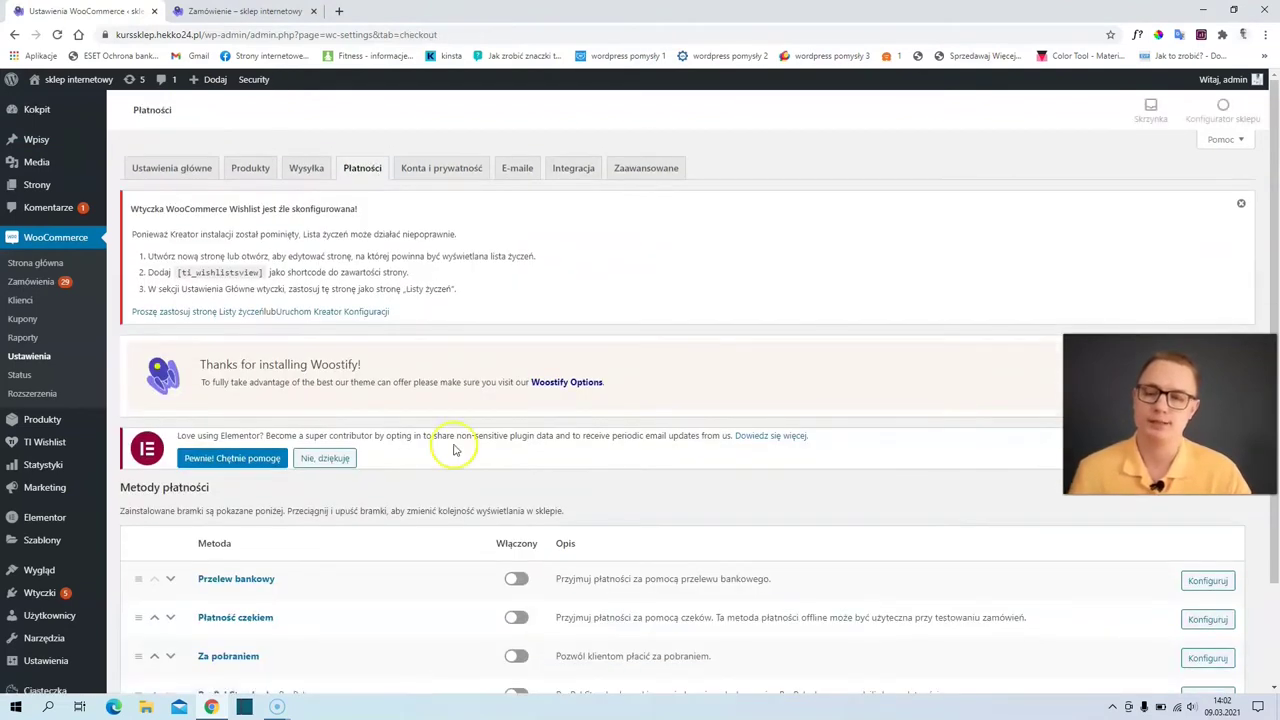
pyautogui.scroll(-3, 450, 449)
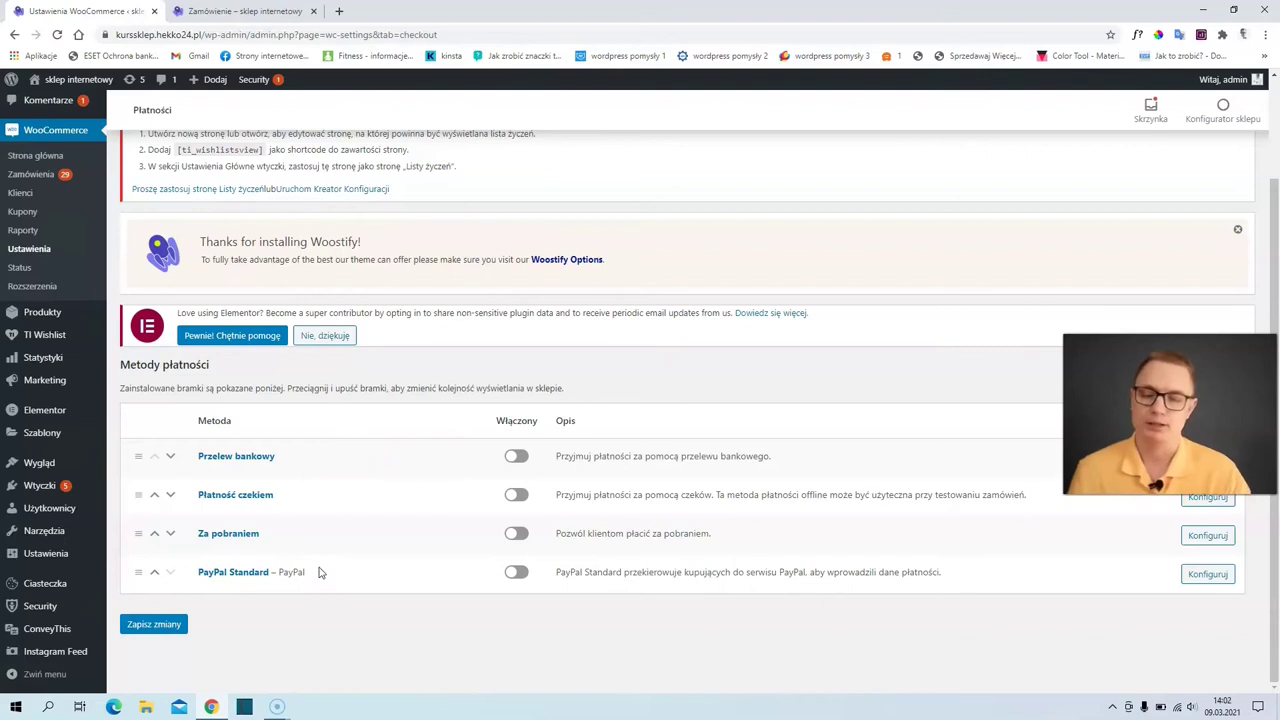
pyautogui.click(514, 458)
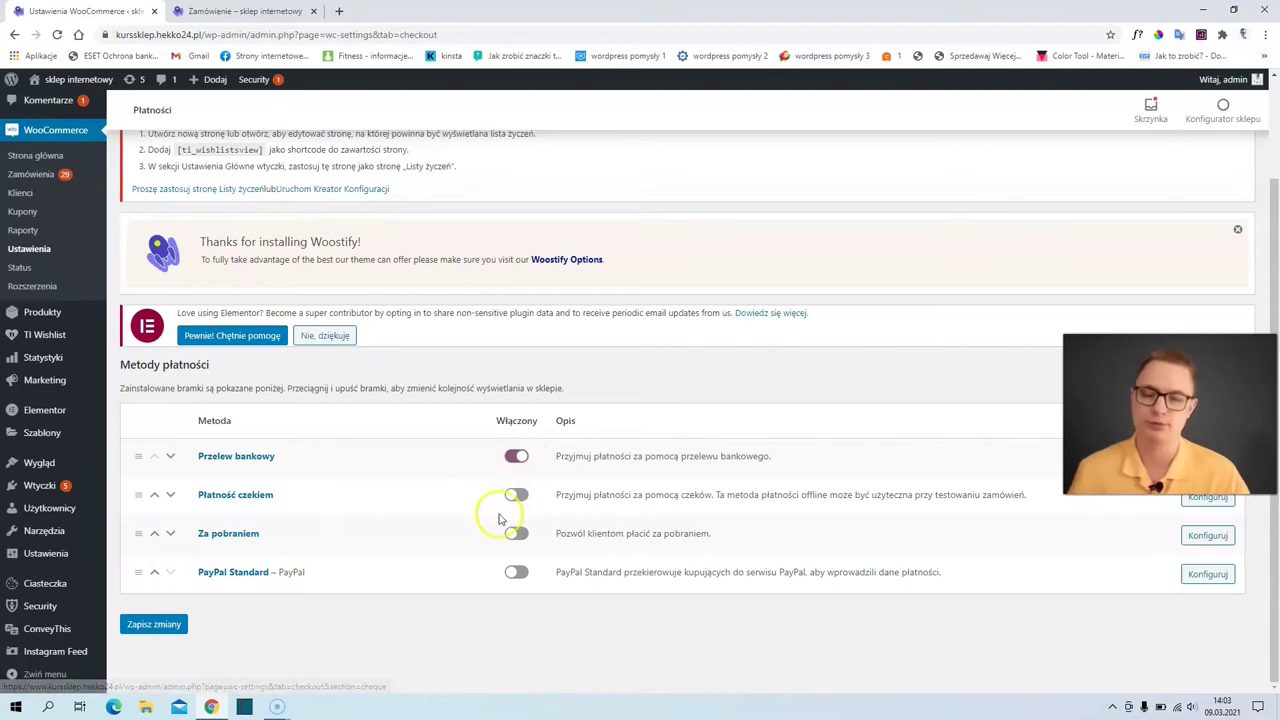
pyautogui.click(518, 573)
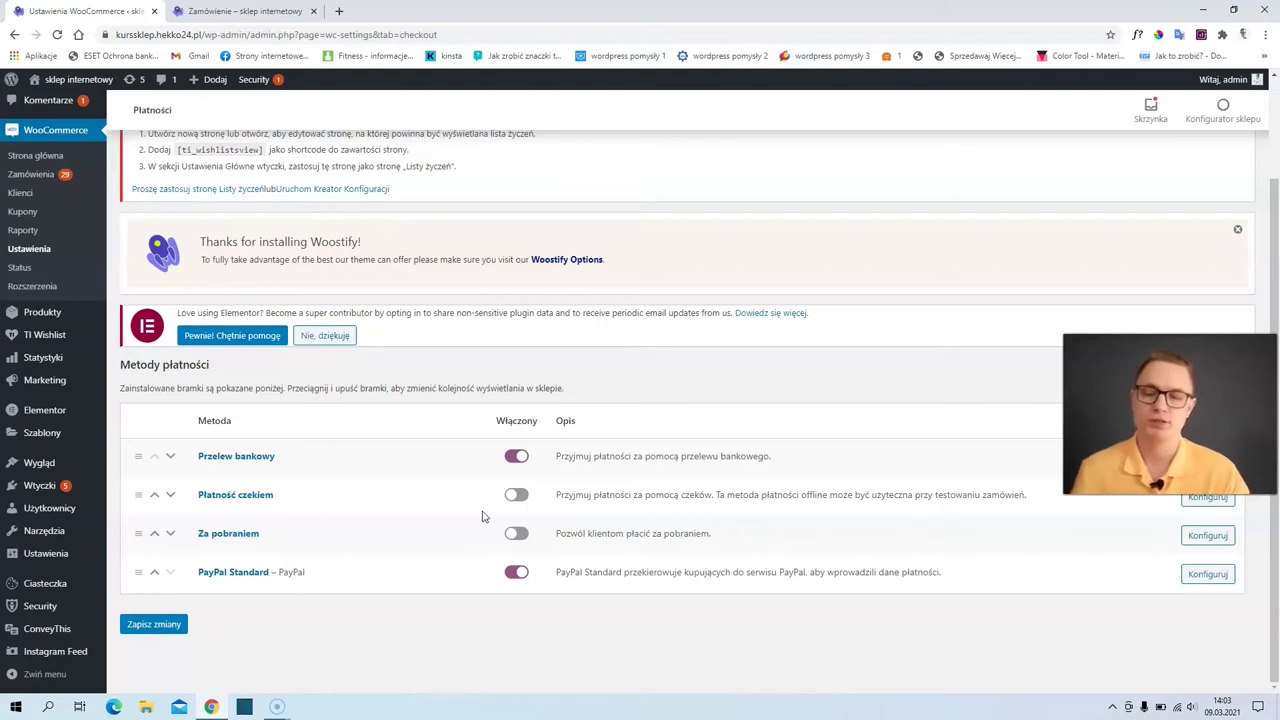
pyautogui.click(480, 508)
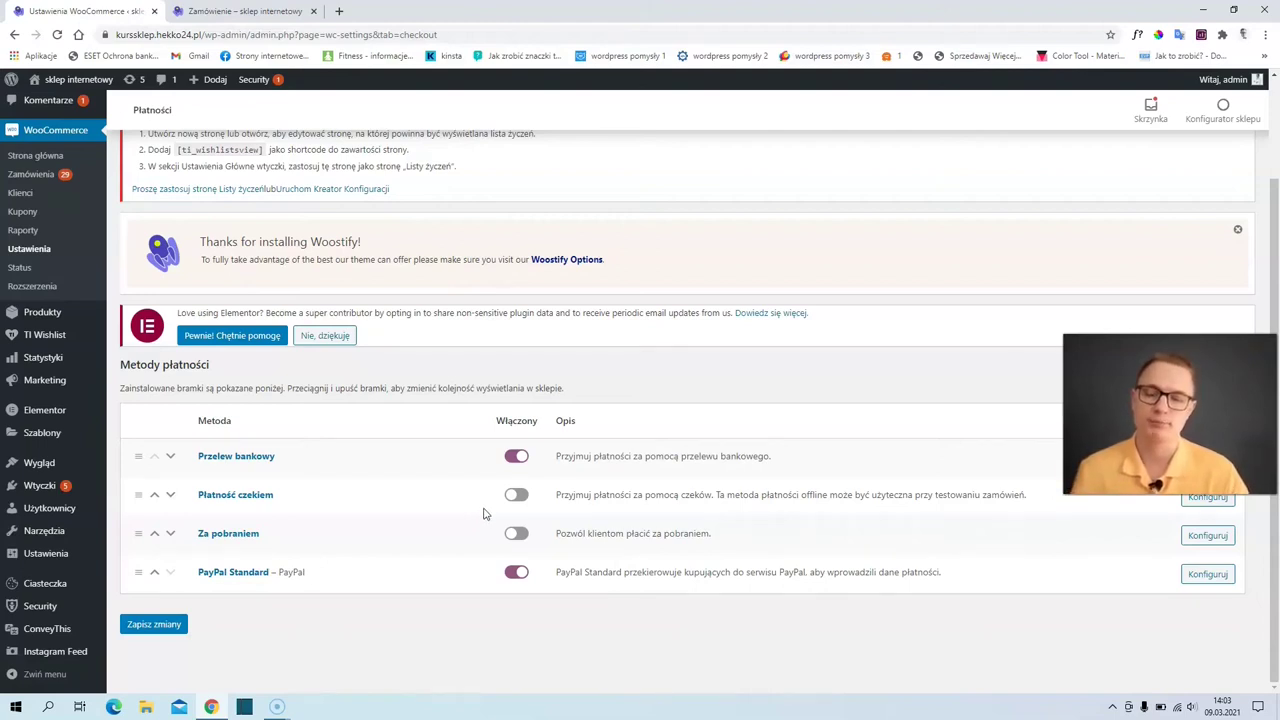
pyautogui.click(483, 514)
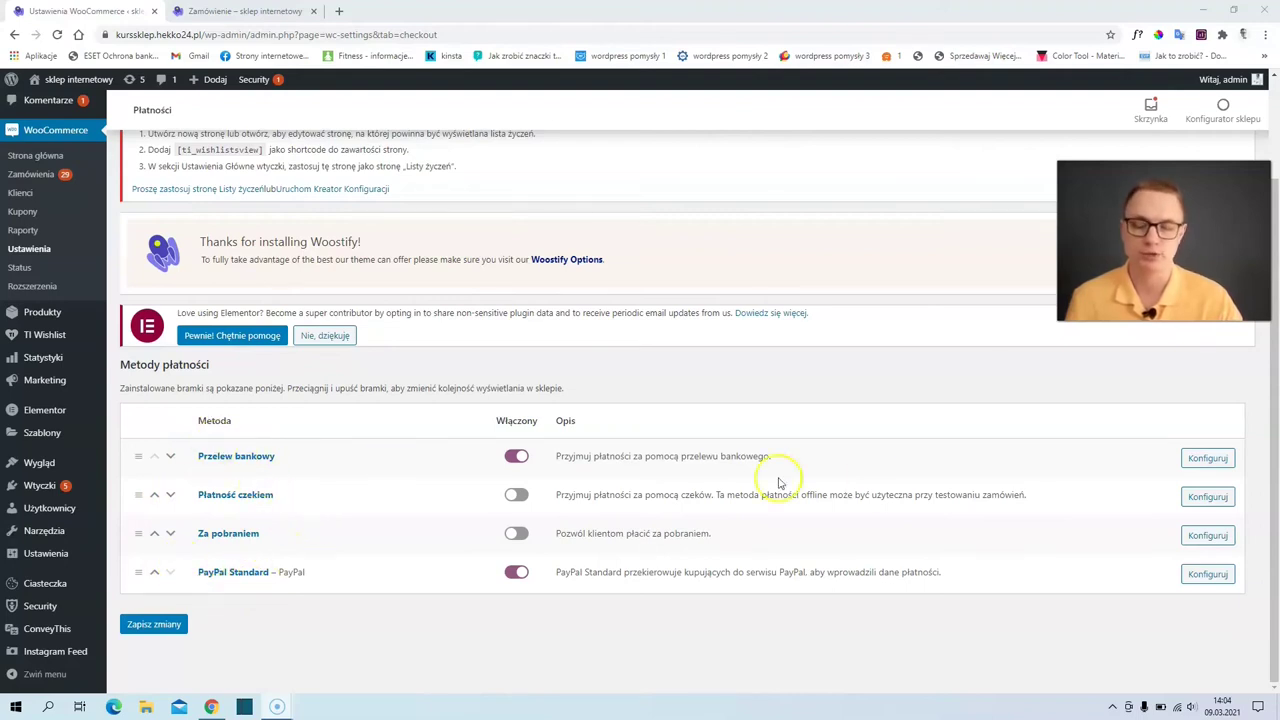
# - In the Przelew bankowy settings, add an account with bank name mBank and its account number, then save
pyautogui.click(1208, 457)
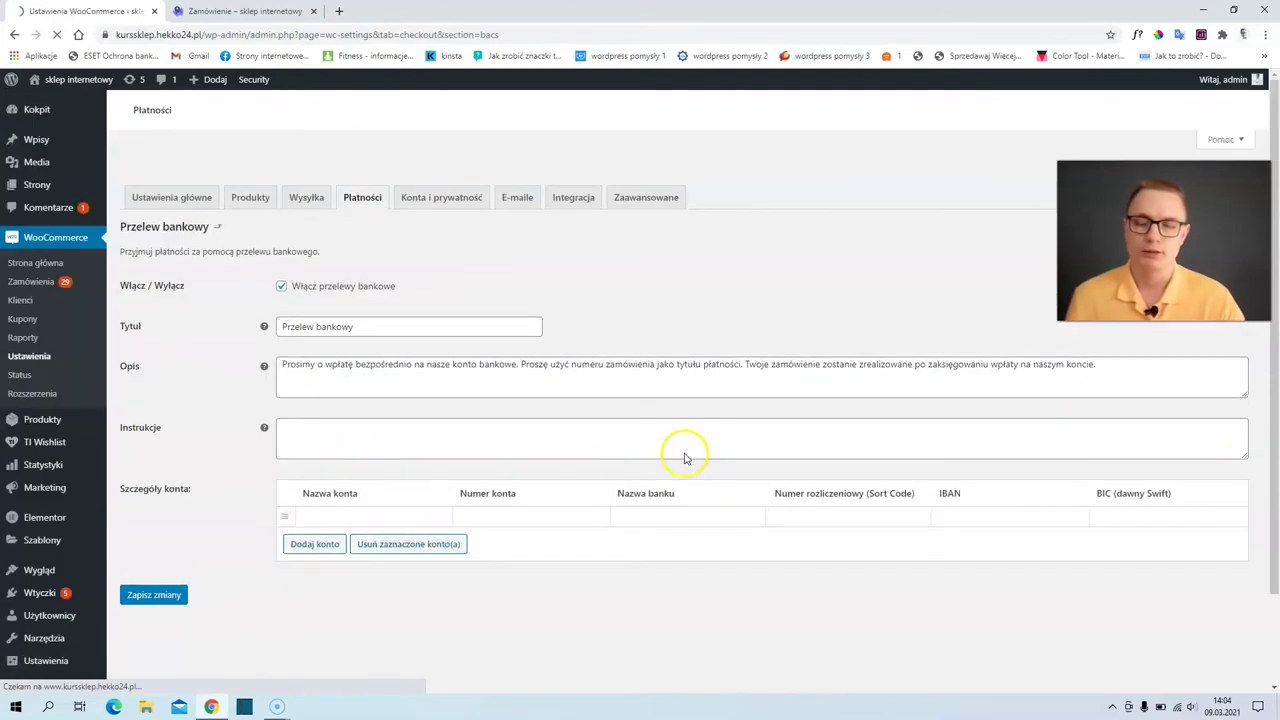
pyautogui.scroll(-2, 477, 503)
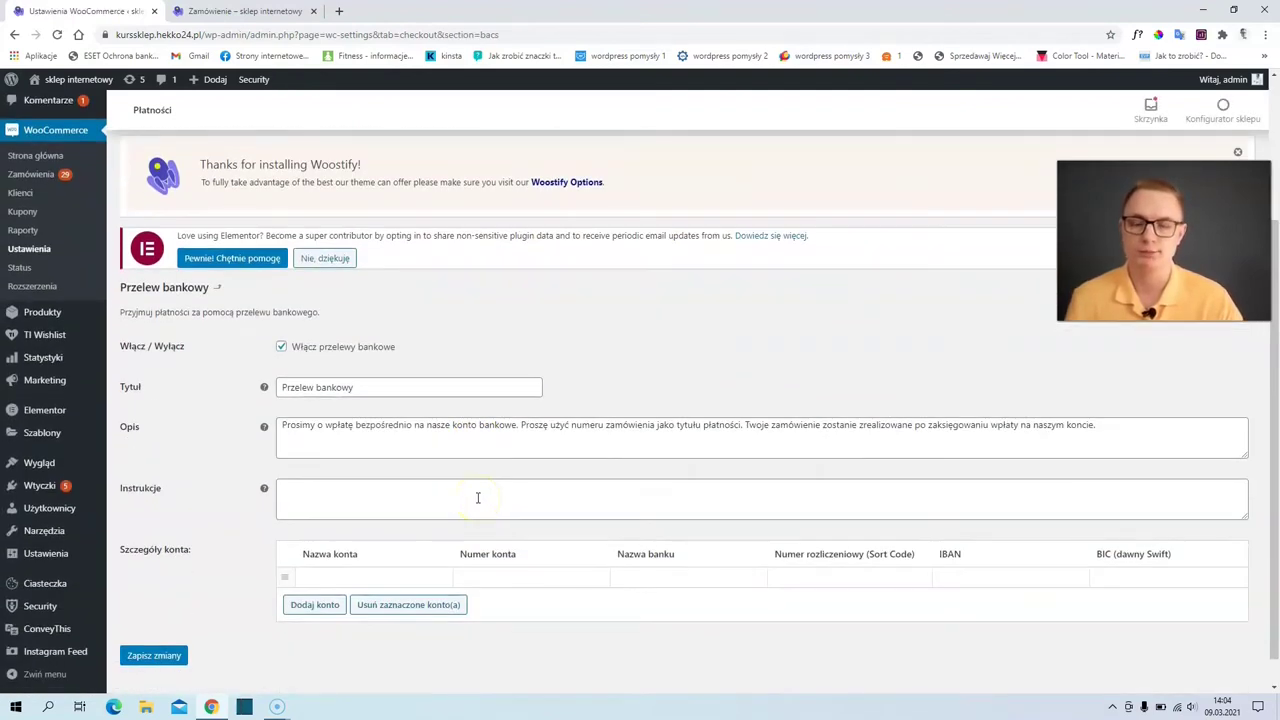
pyautogui.scroll(-1, 405, 460)
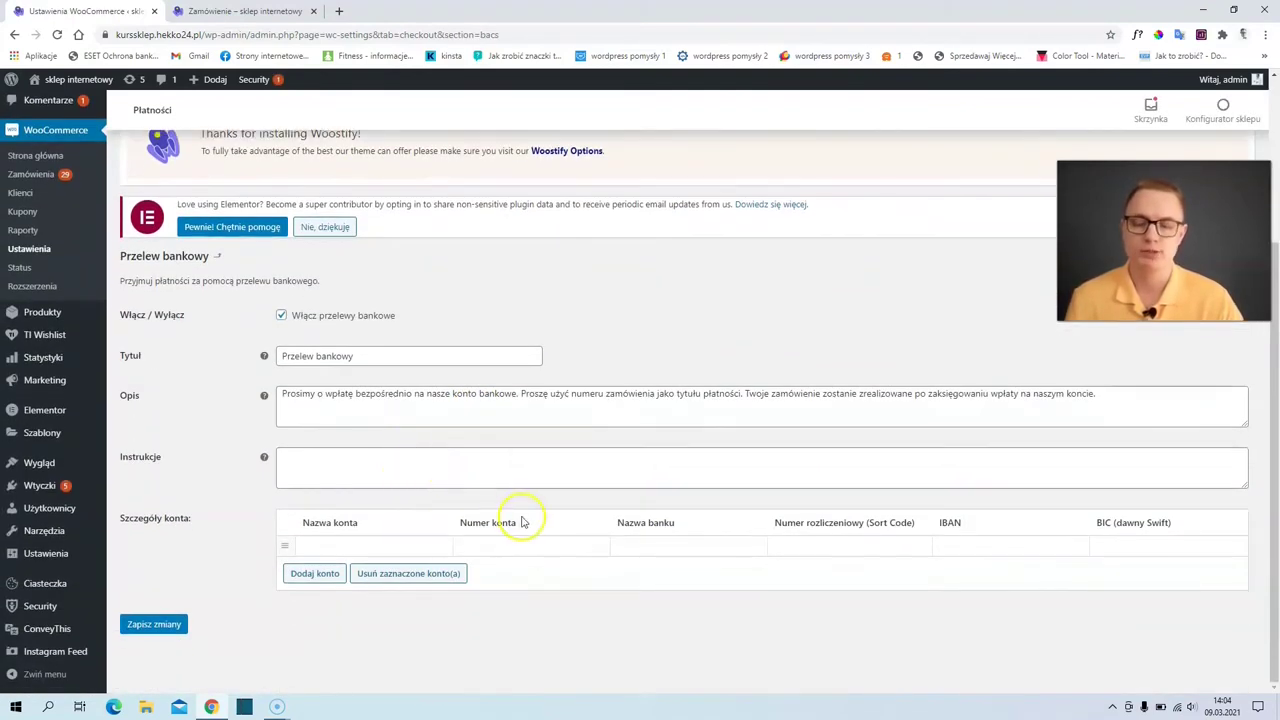
pyautogui.click(640, 550)
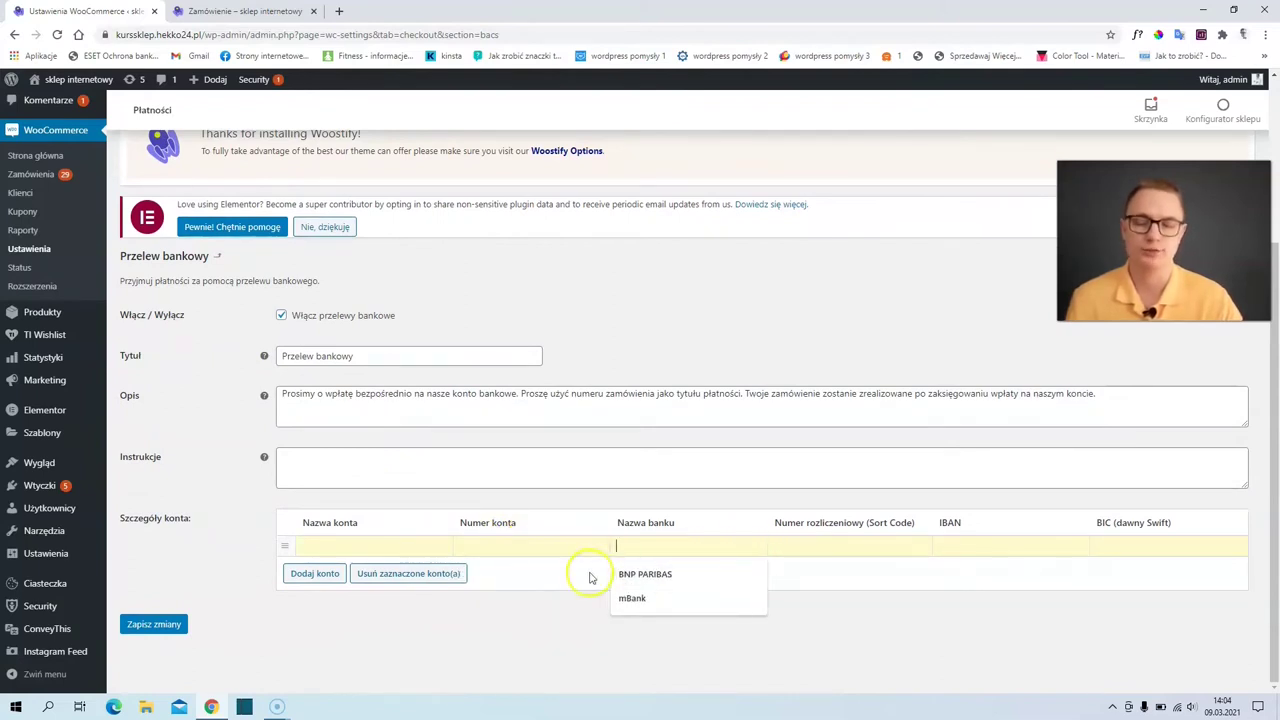
pyautogui.click(640, 596)
pyautogui.click(516, 547)
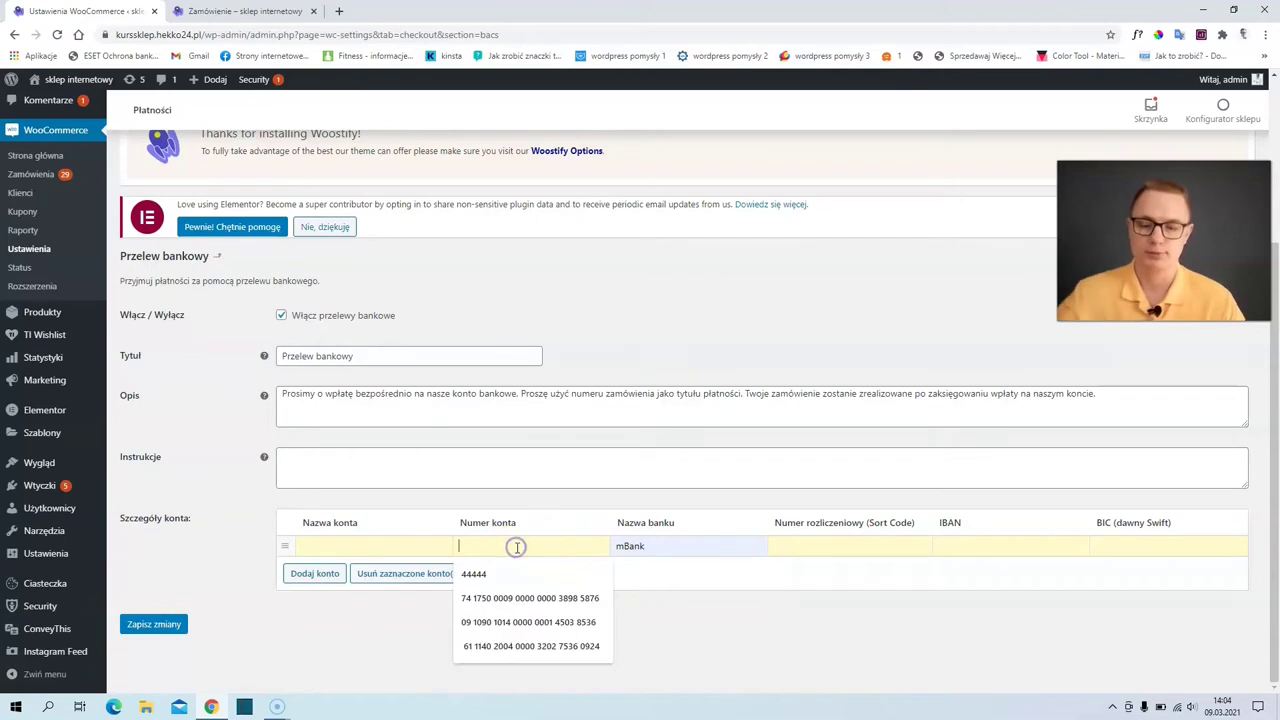
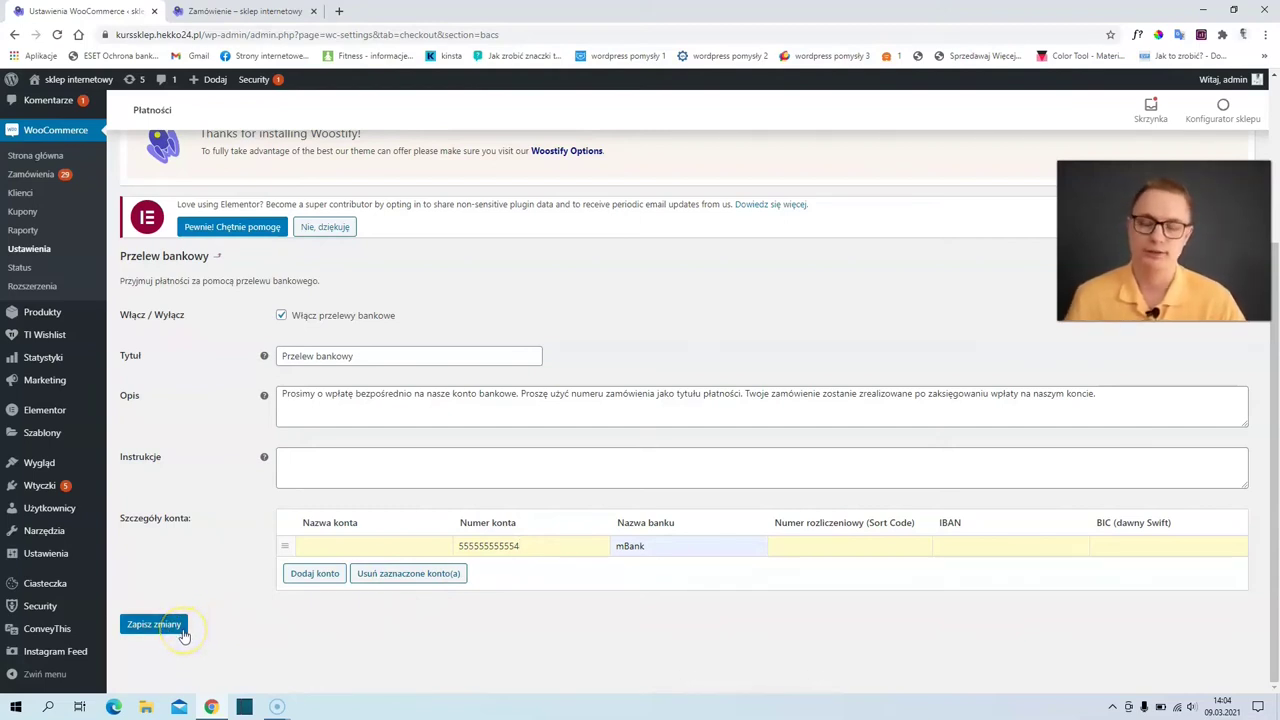
pyautogui.click(157, 630)
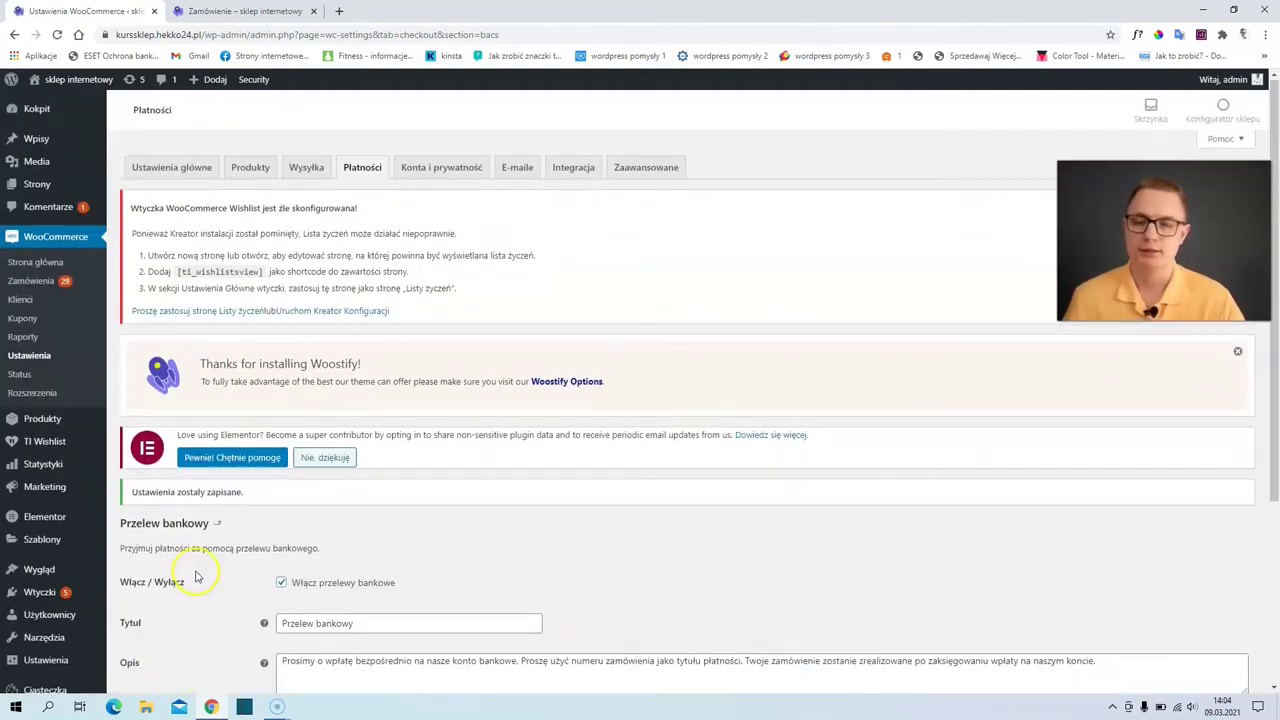
# - Return to the payment methods list
pyautogui.scroll(-1, 197, 577)
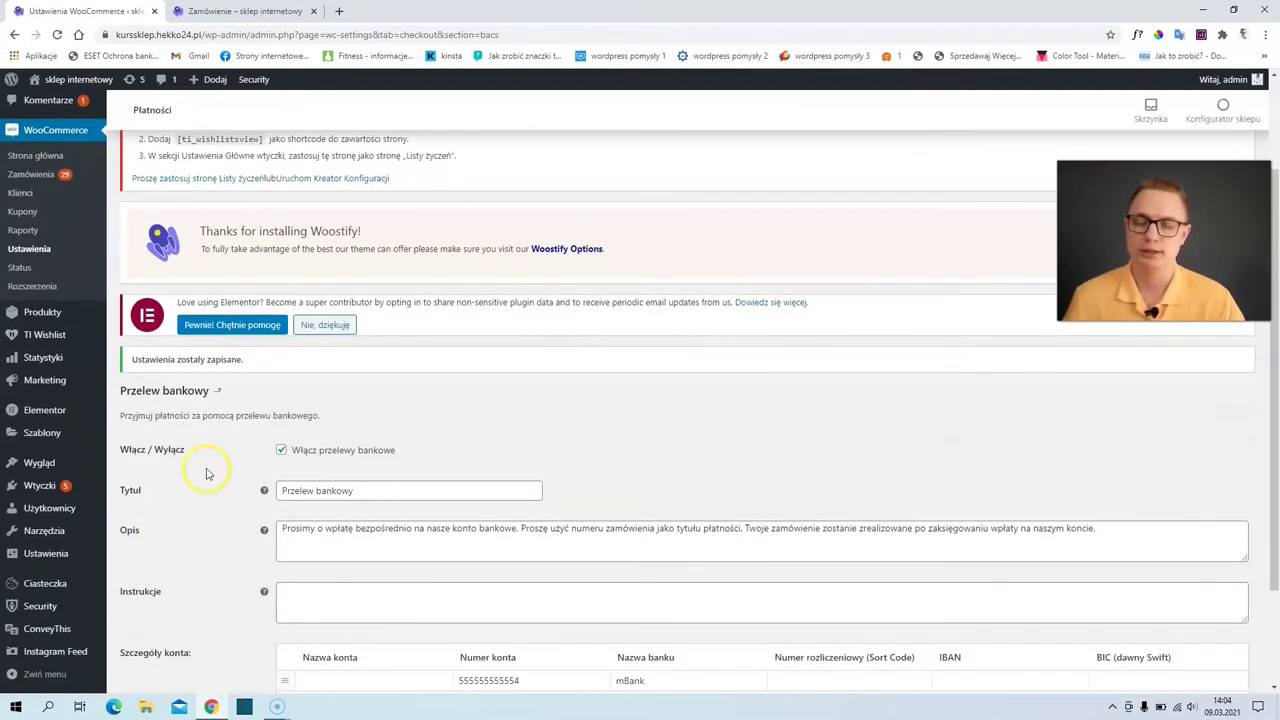
pyautogui.click(220, 394)
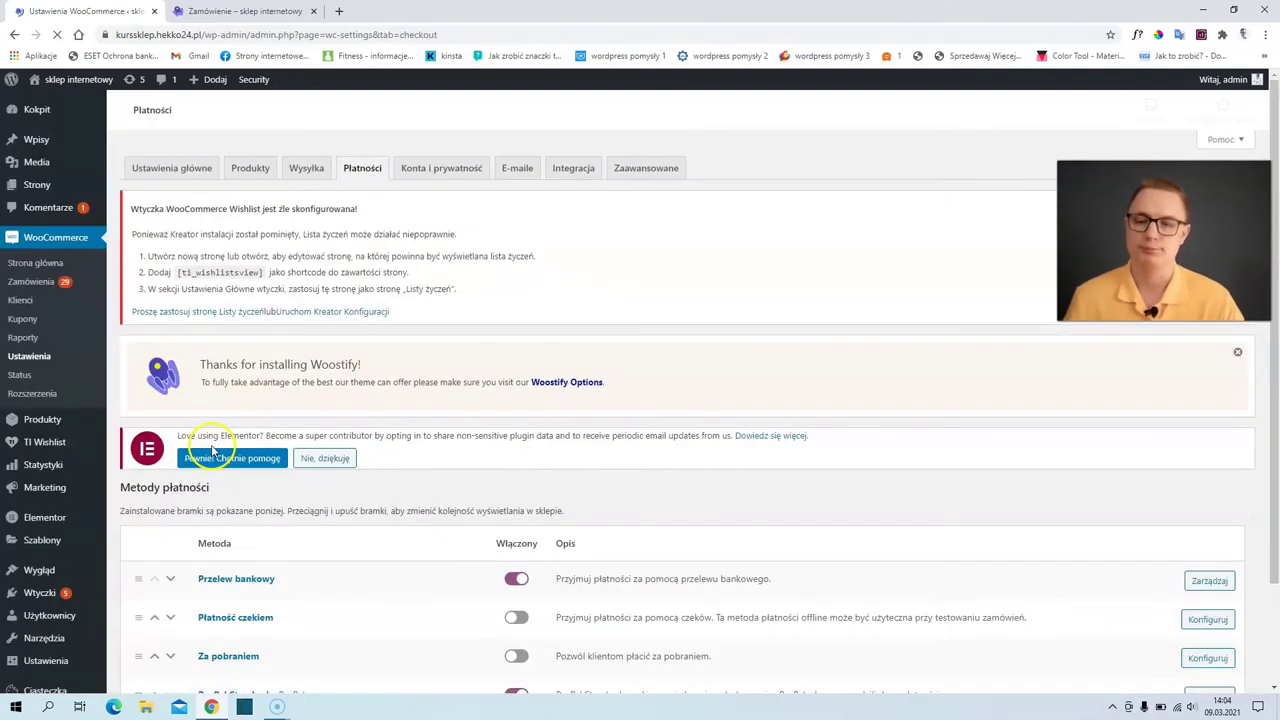
pyautogui.scroll(-1, 300, 455)
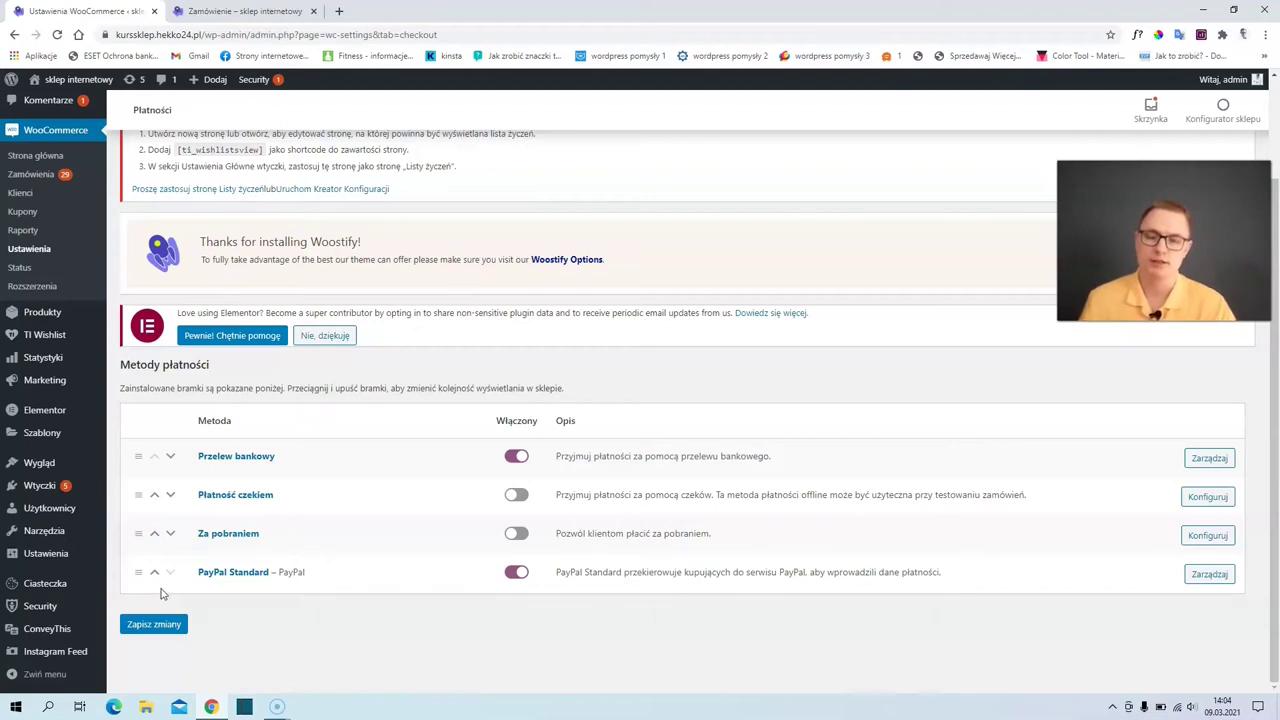
# - Save the PayPal Standard settings unchanged, enabled with the title PayPal
pyautogui.click(1207, 577)
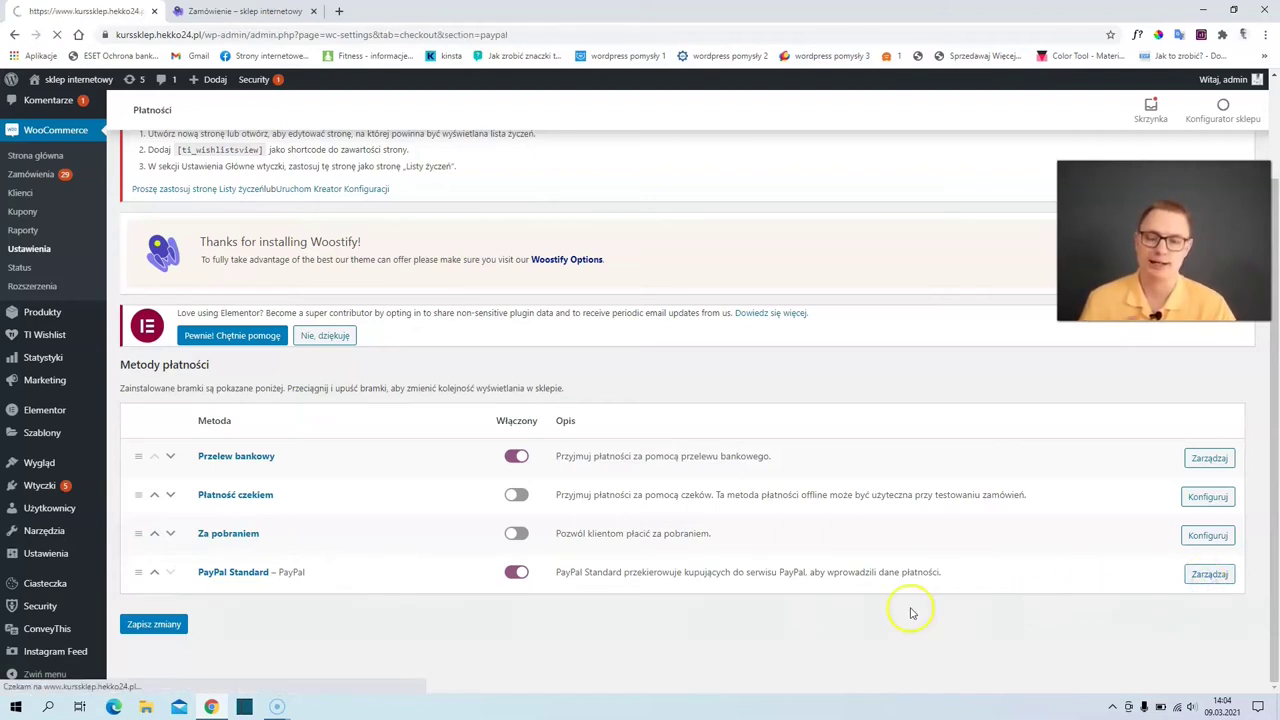
pyautogui.scroll(-2, 490, 590)
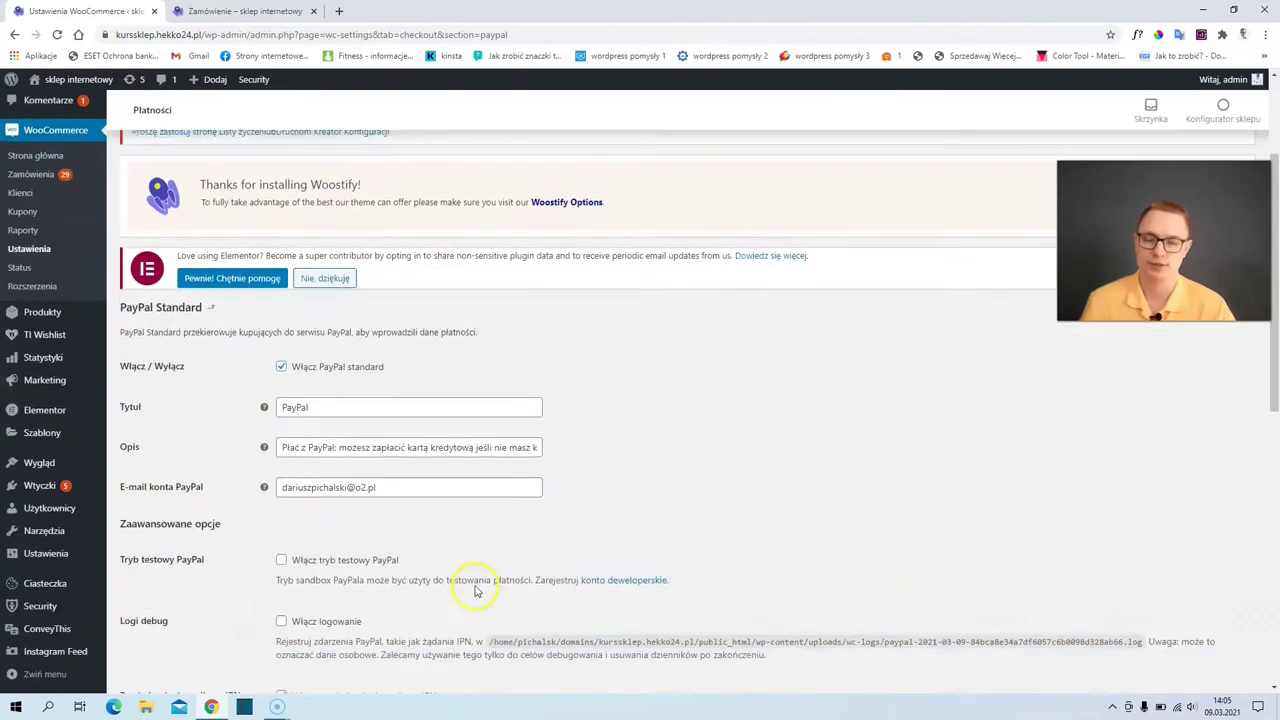
pyautogui.scroll(-1, 345, 480)
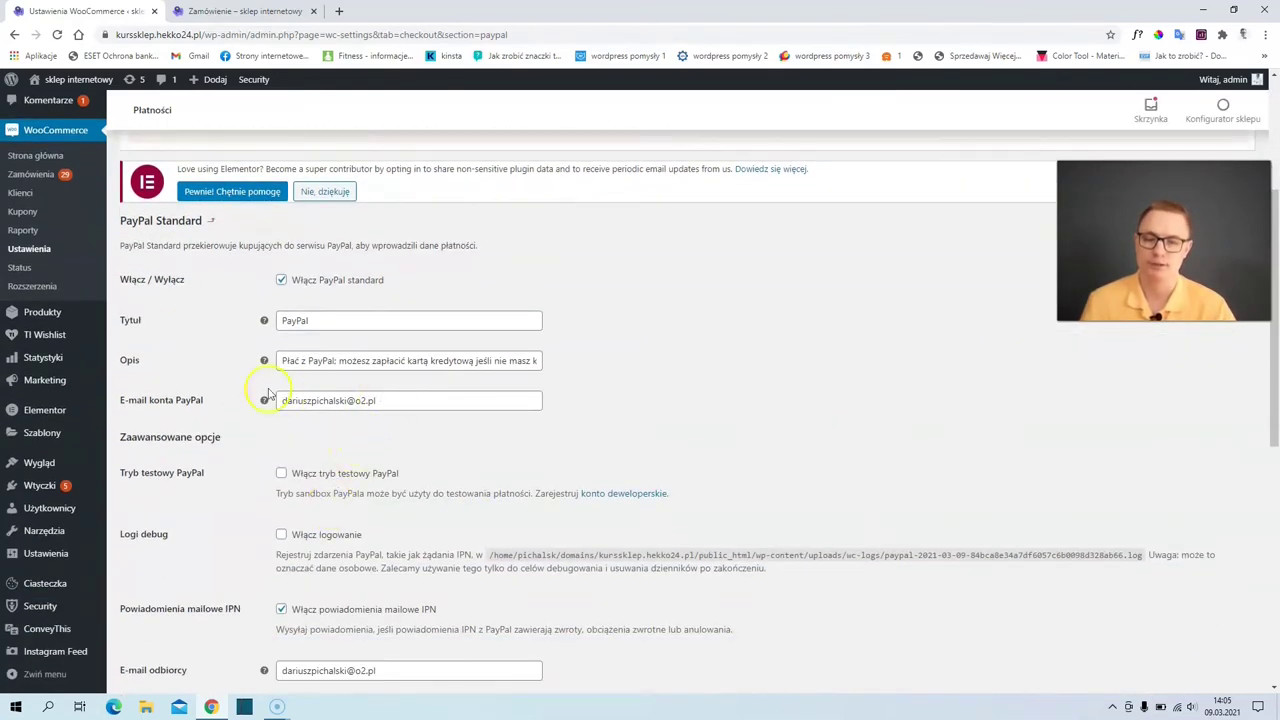
pyautogui.scroll(-4, 368, 425)
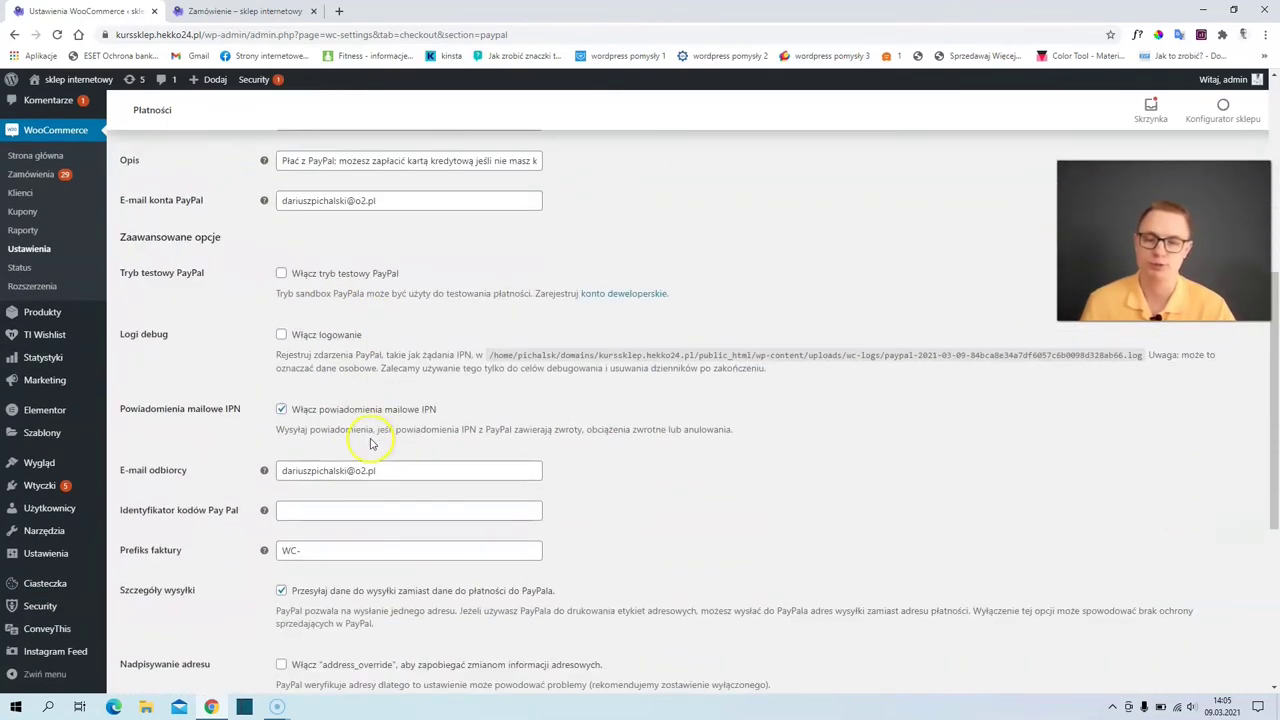
pyautogui.scroll(-3, 370, 443)
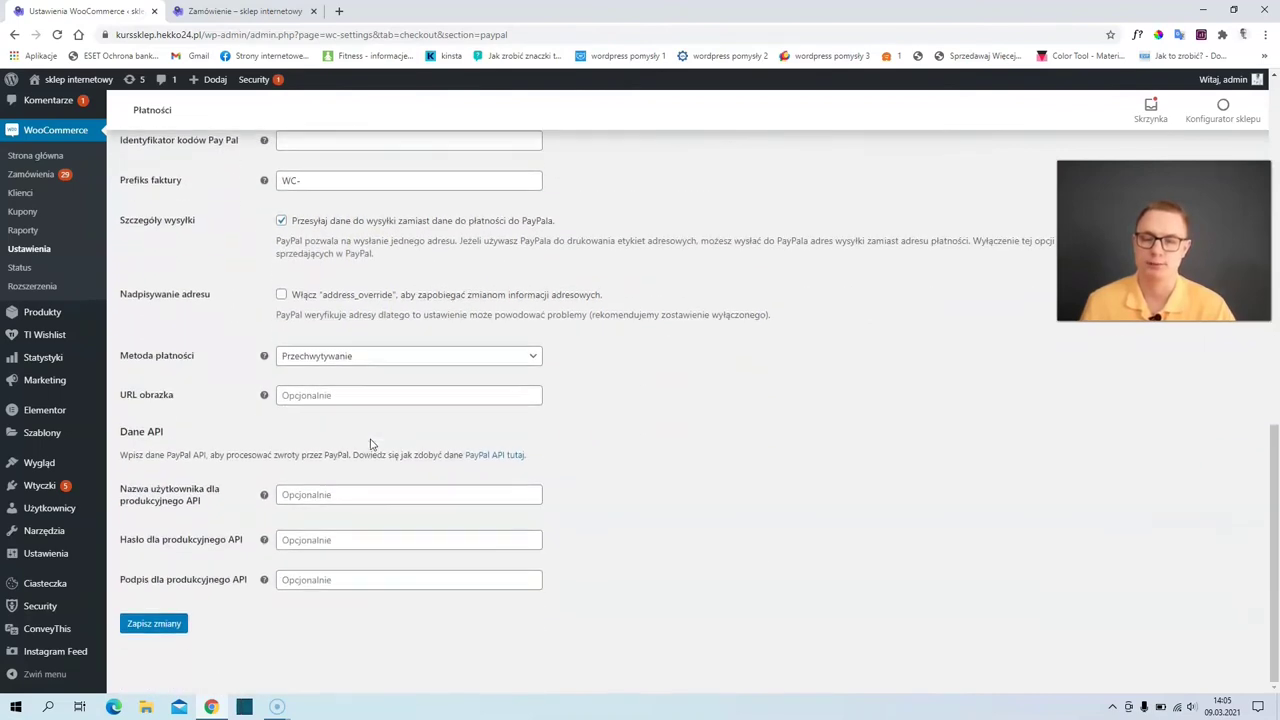
pyautogui.click(168, 628)
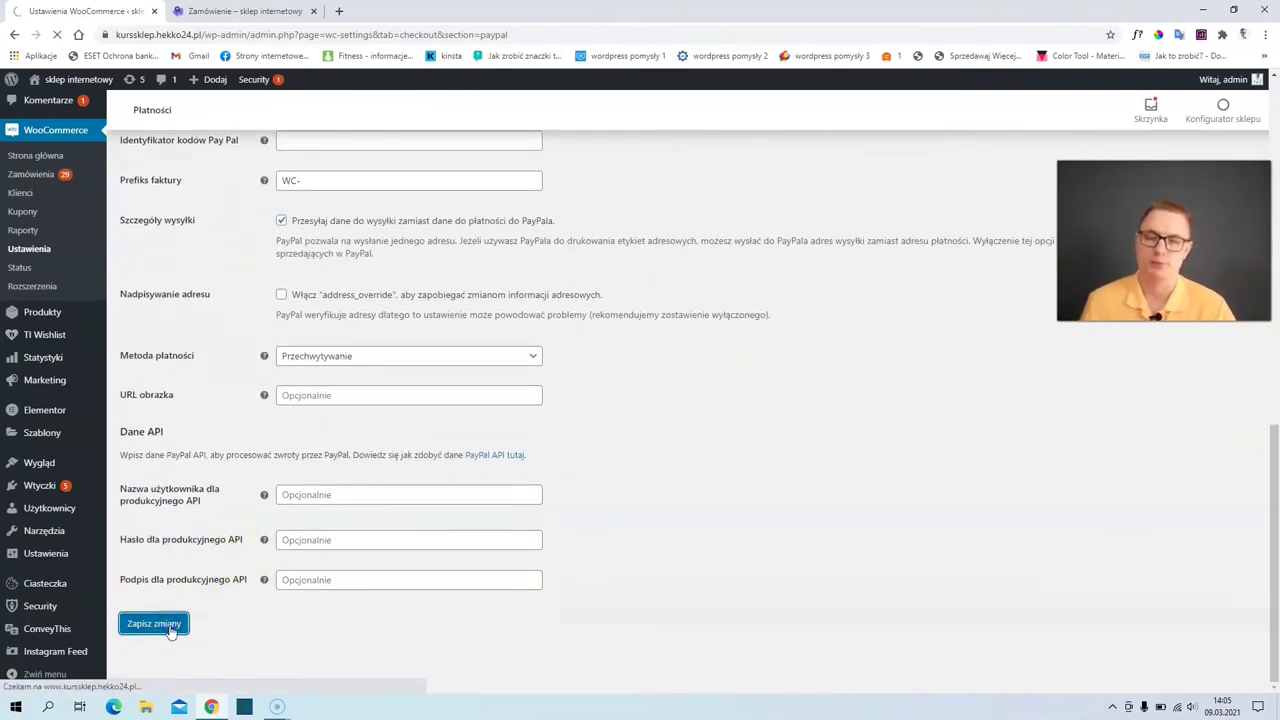
pyautogui.scroll(-1, 252, 580)
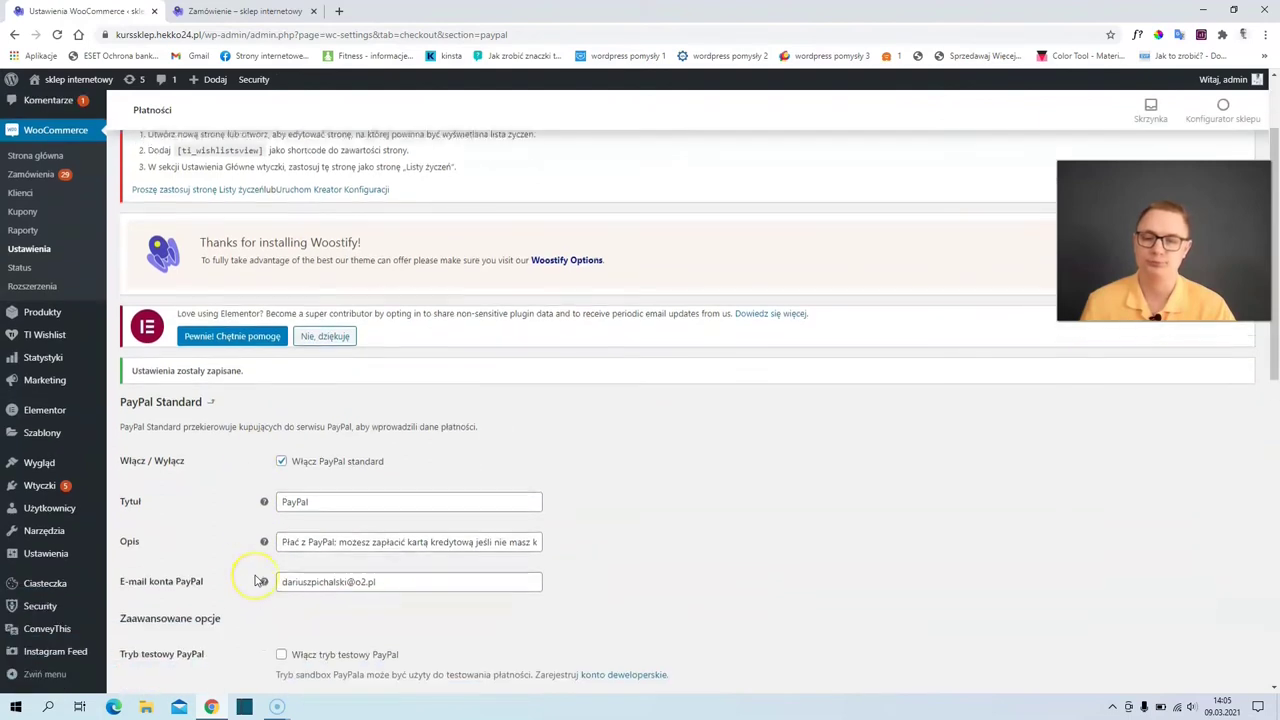
pyautogui.scroll(1, 255, 580)
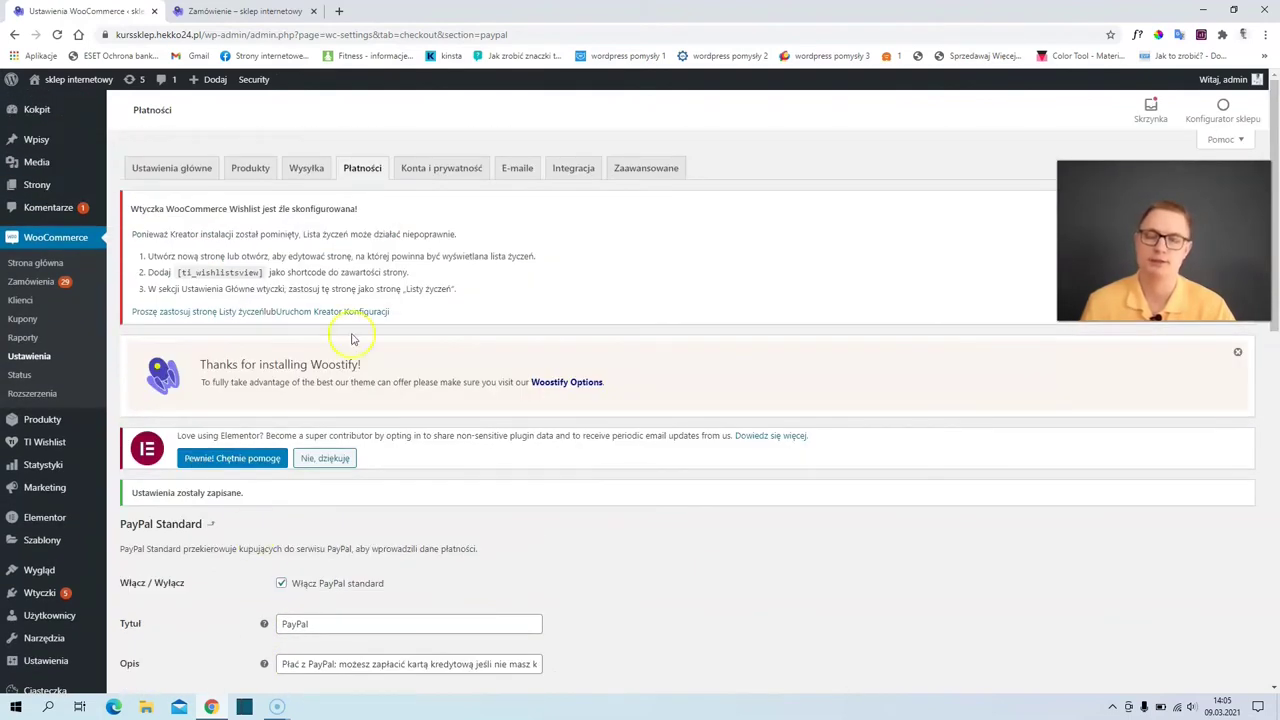
# - On Konta i prywatność, tick 'Pozwól klientom na tworzenie kont na stronie Moje konto' and save
pyautogui.click(445, 175)
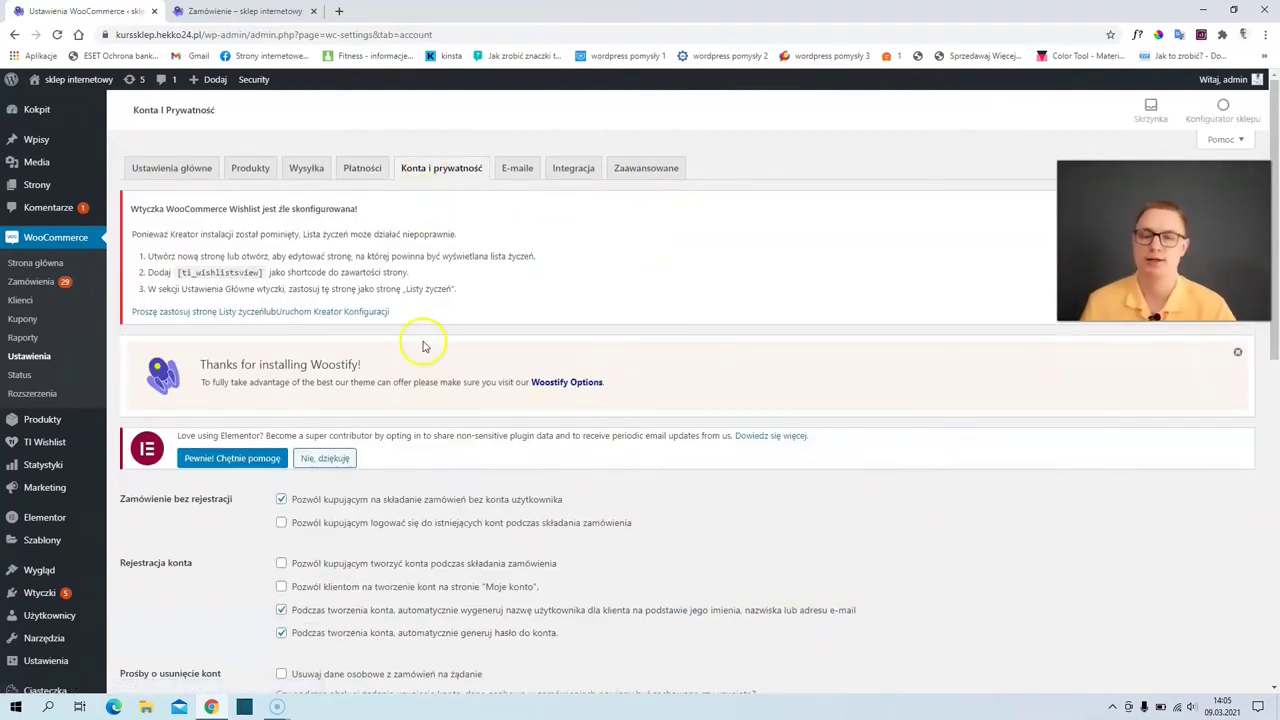
pyautogui.scroll(-1, 423, 343)
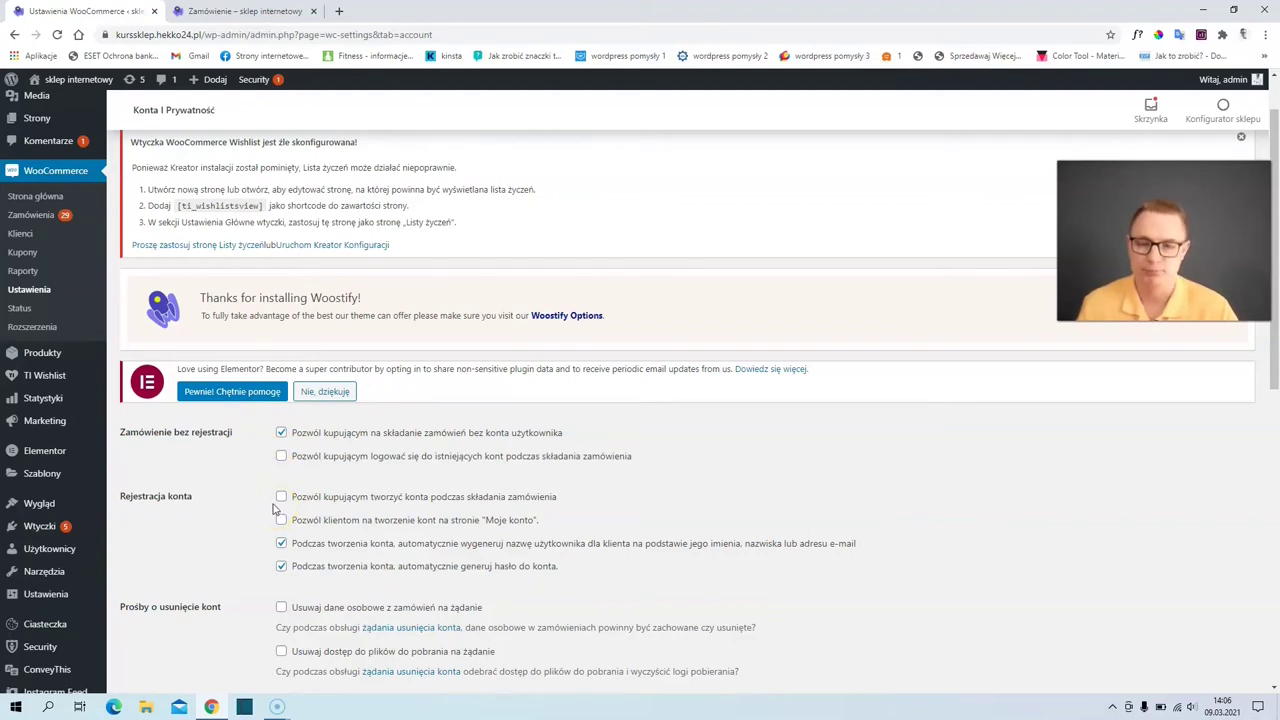
pyautogui.click(281, 522)
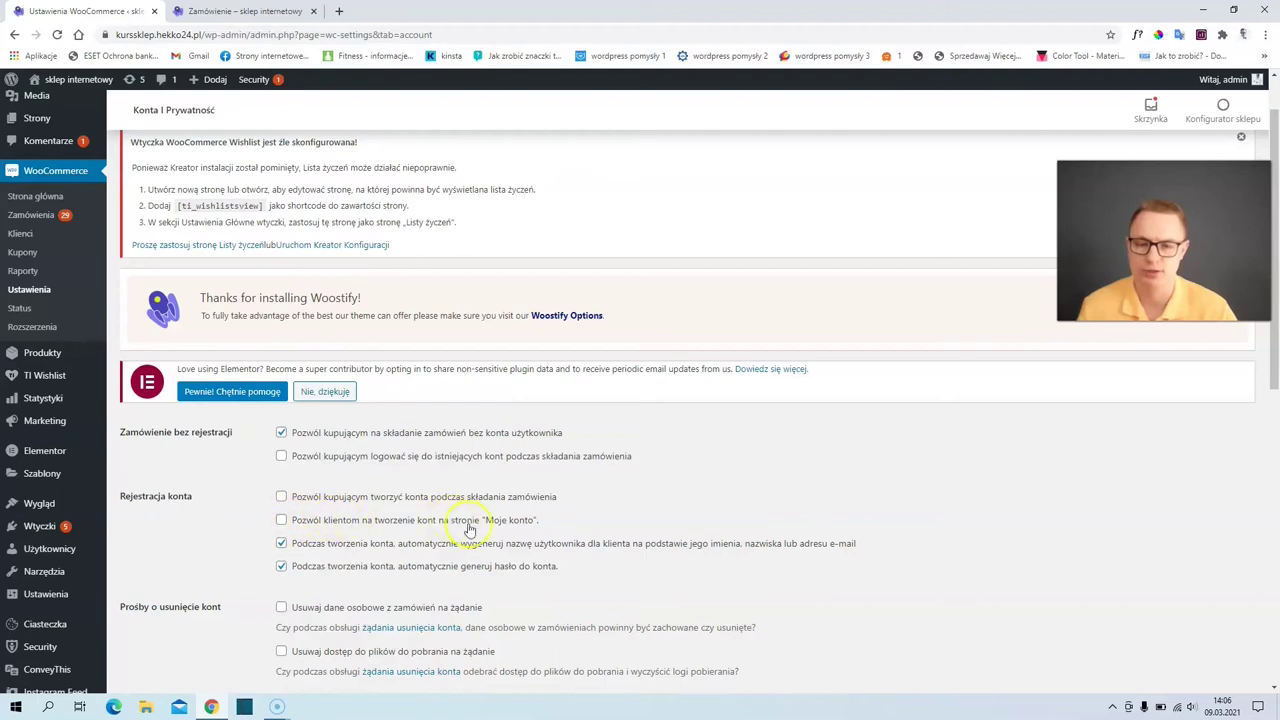
pyautogui.click(283, 521)
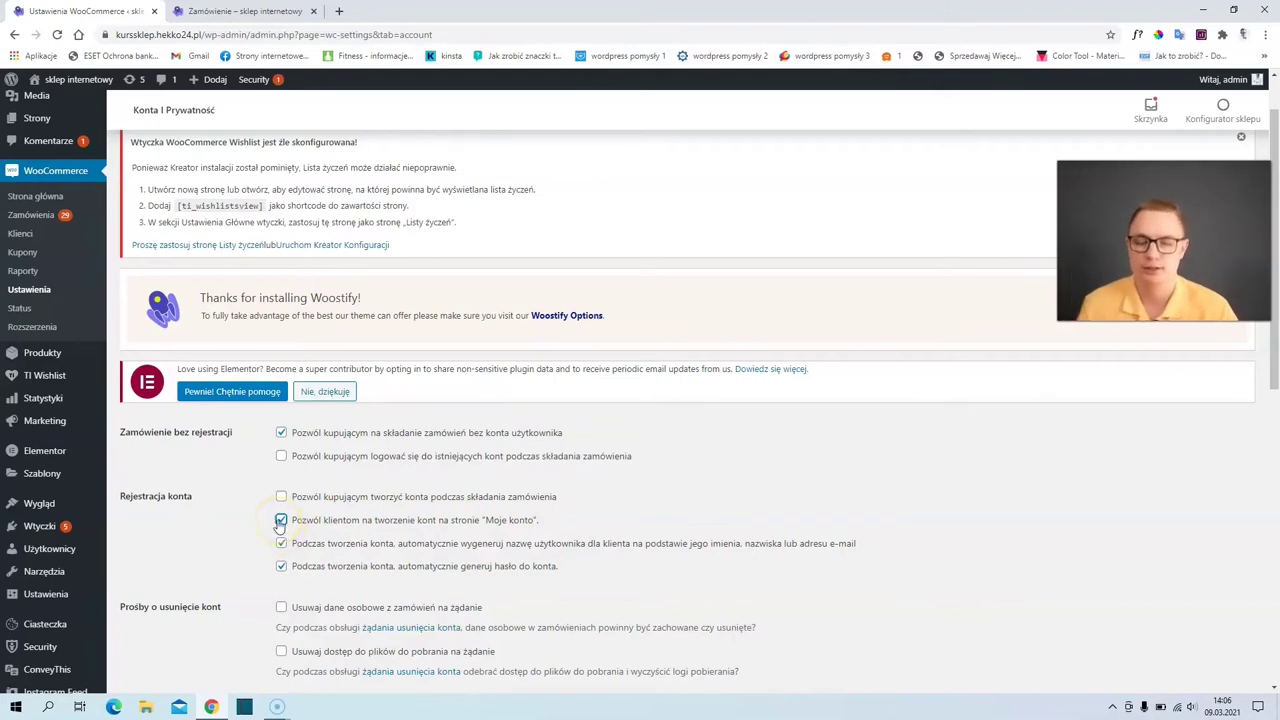
pyautogui.scroll(-1, 280, 527)
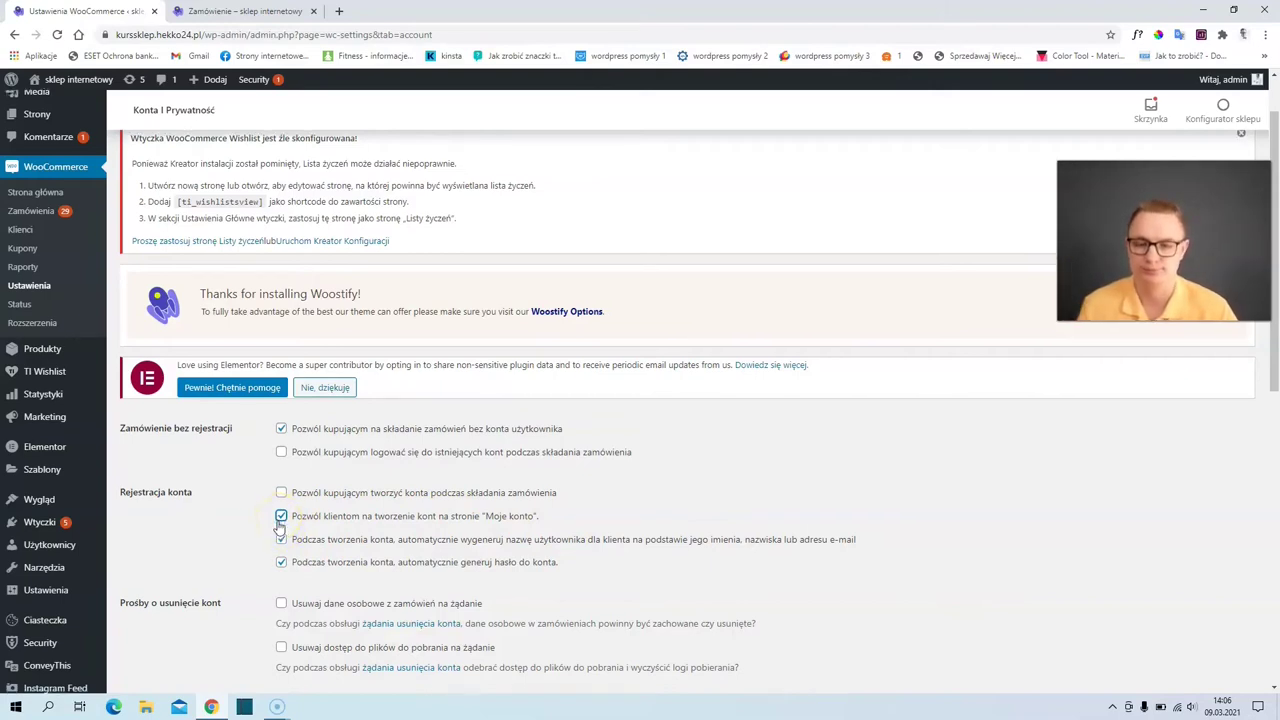
pyautogui.scroll(-5, 280, 527)
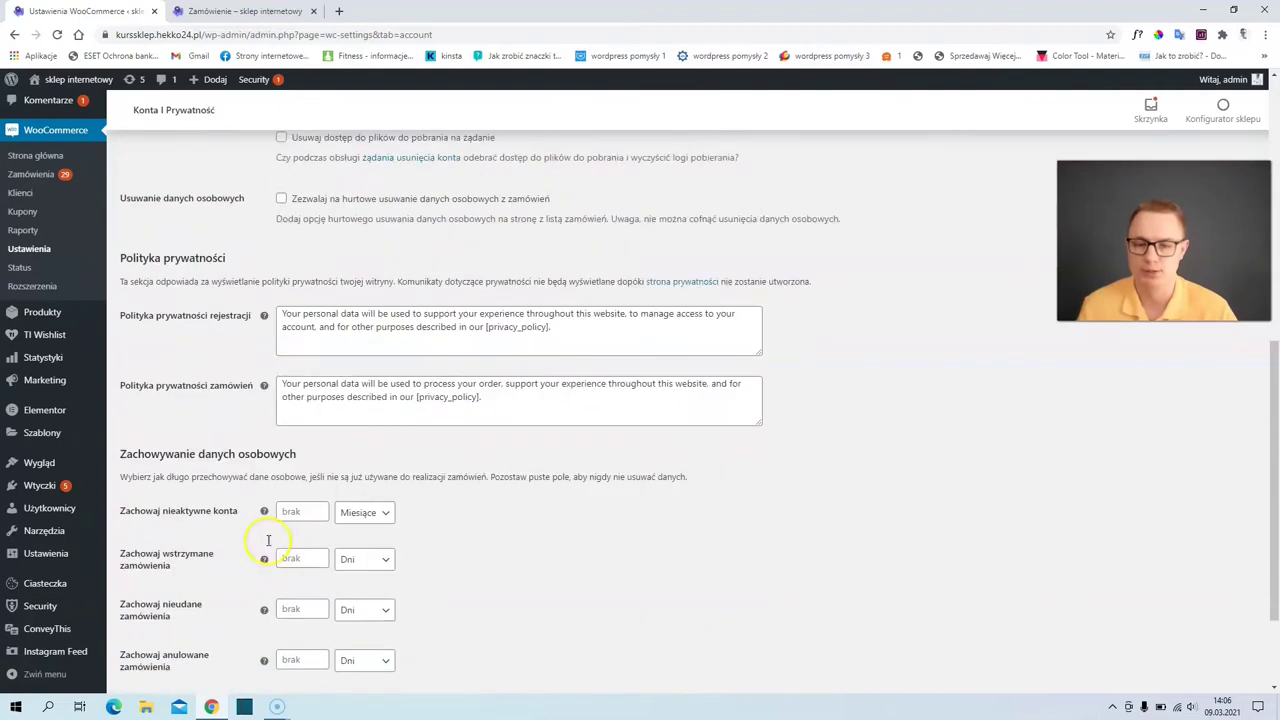
pyautogui.click(158, 620)
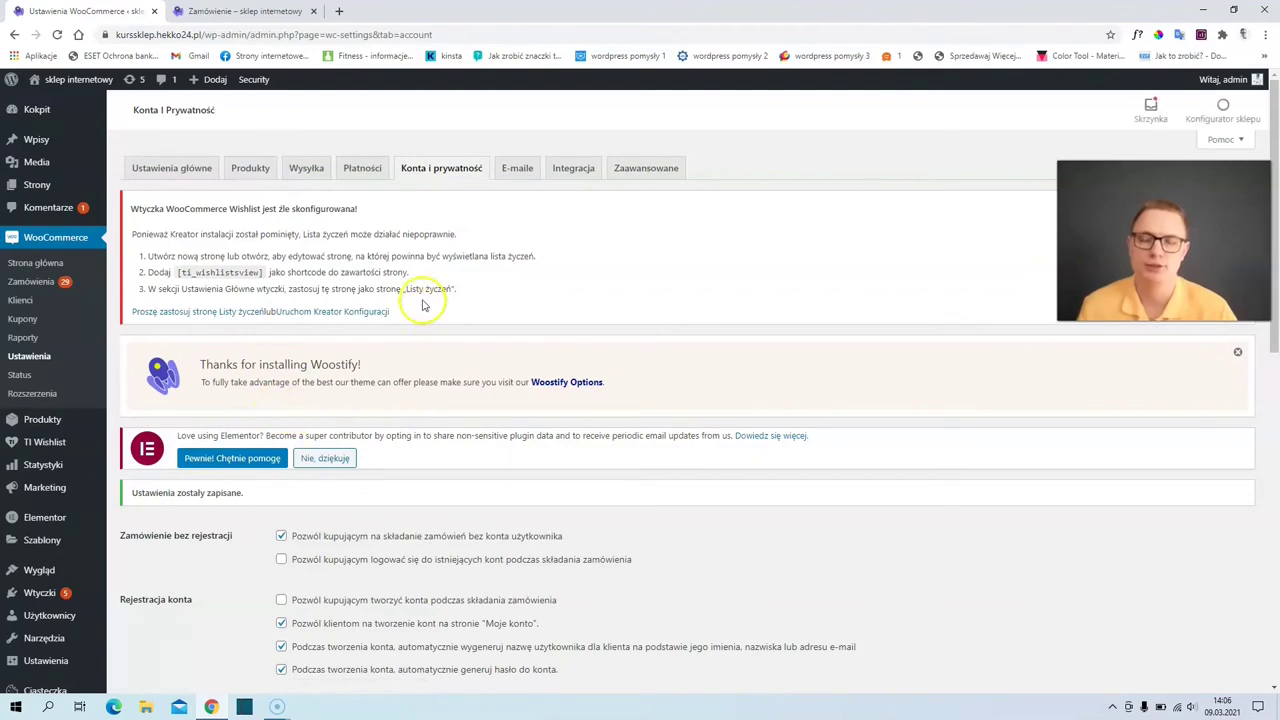
# - On the E-maile tab, review the notification list and open the Nowe zamówienie e-mail settings
pyautogui.click(516, 170)
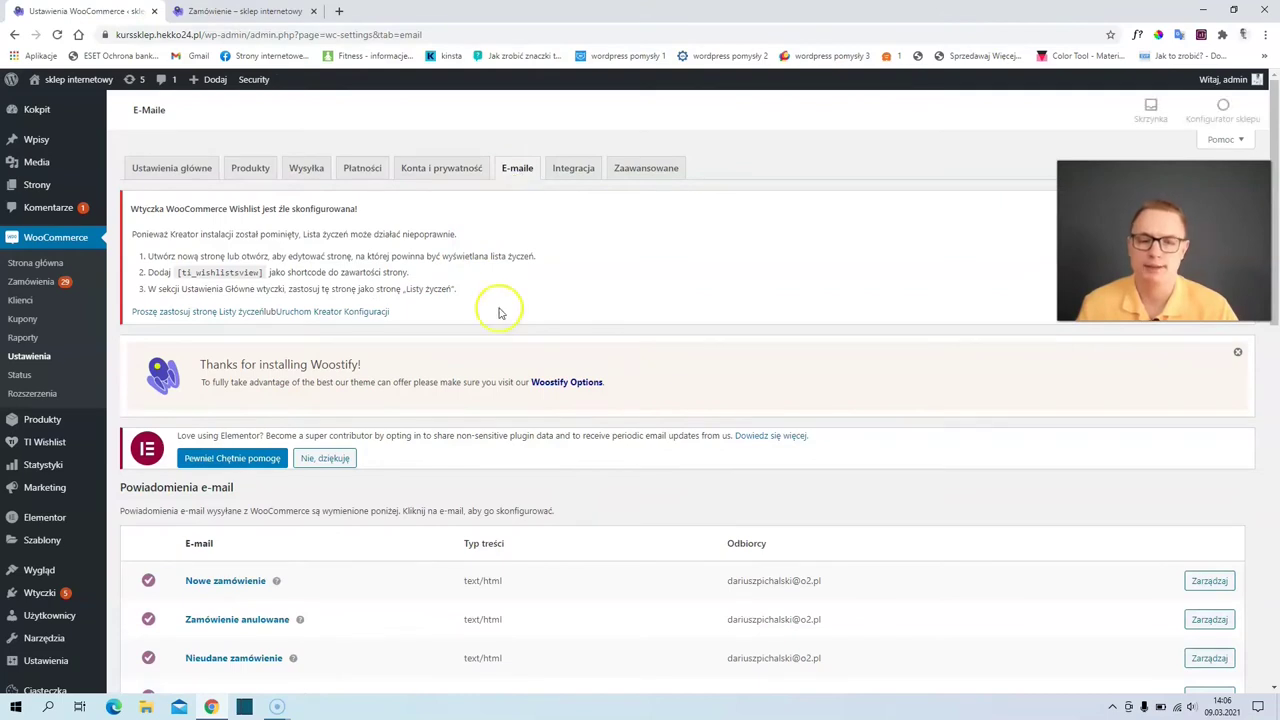
pyautogui.scroll(-3, 505, 310)
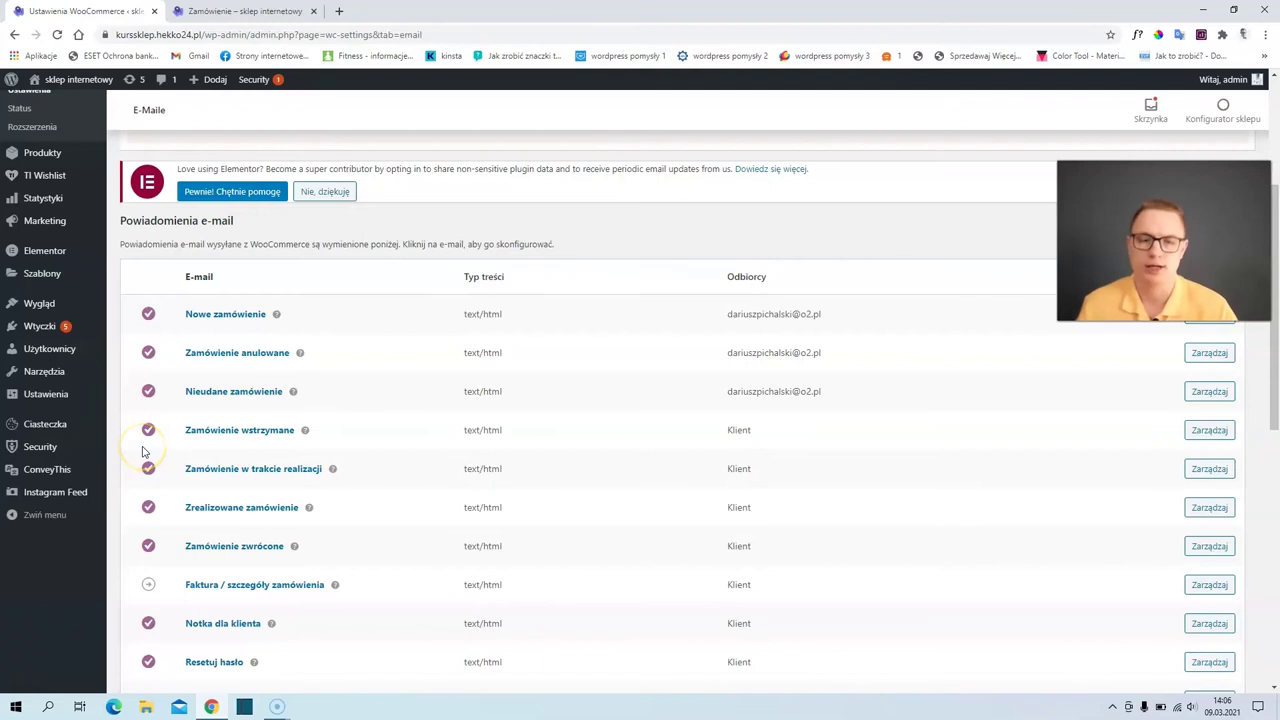
pyautogui.scroll(1, 425, 355)
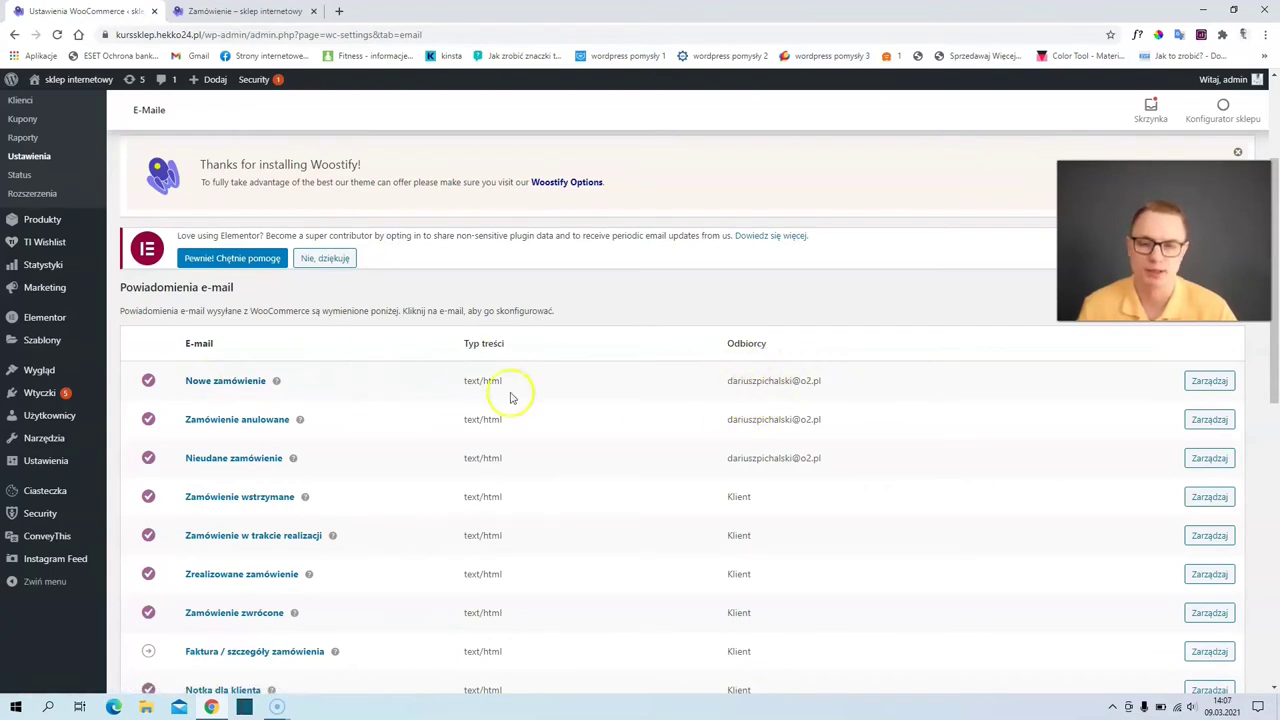
pyautogui.click(1209, 386)
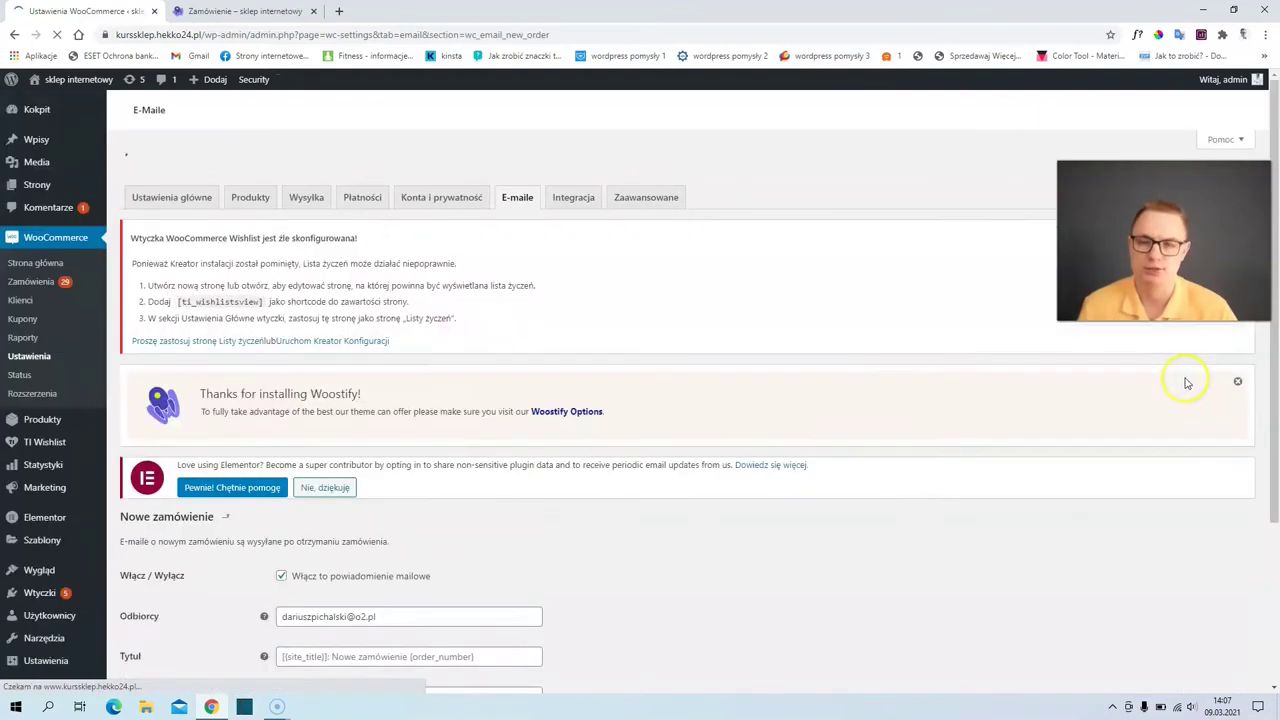
pyautogui.scroll(-3, 872, 449)
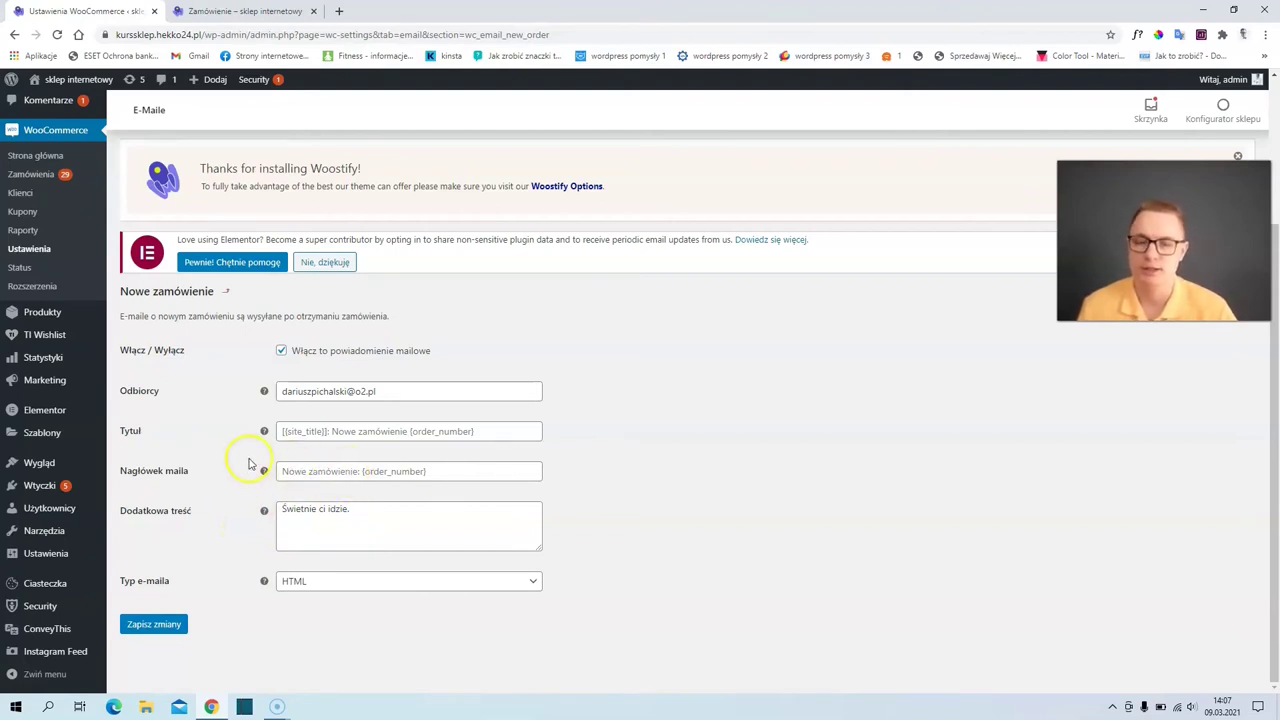
pyautogui.click(227, 292)
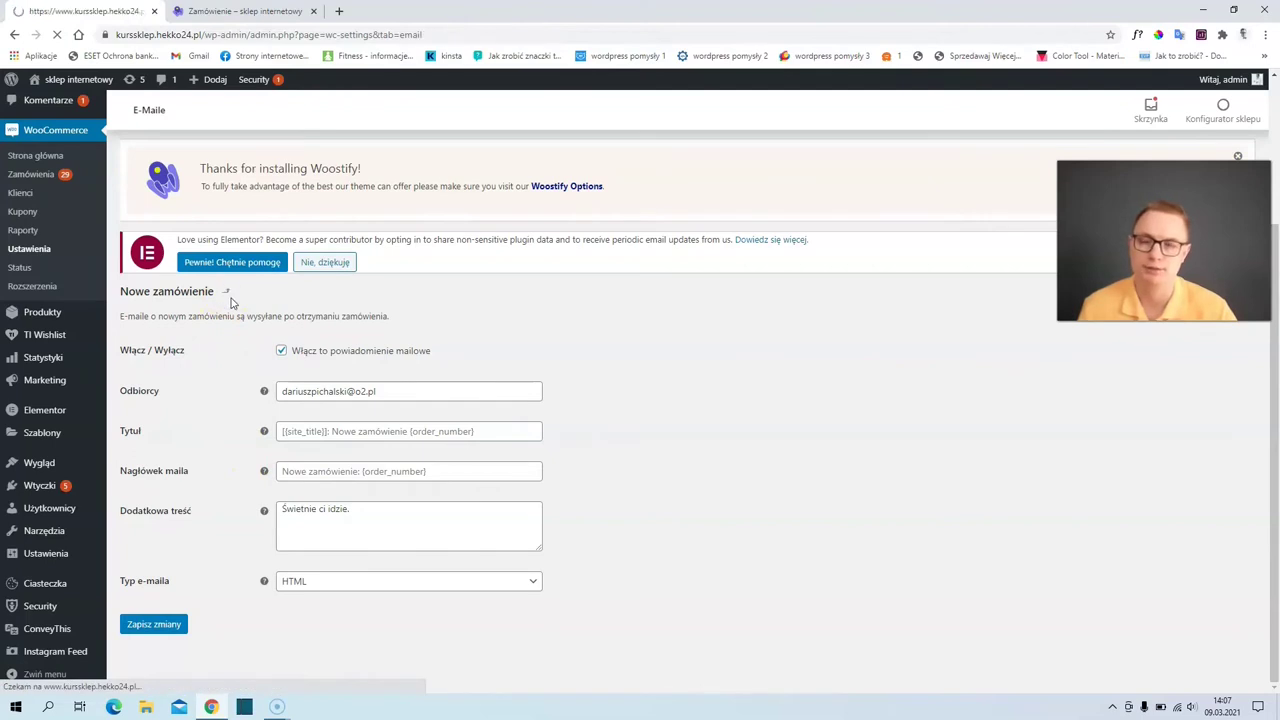
pyautogui.scroll(-3, 423, 380)
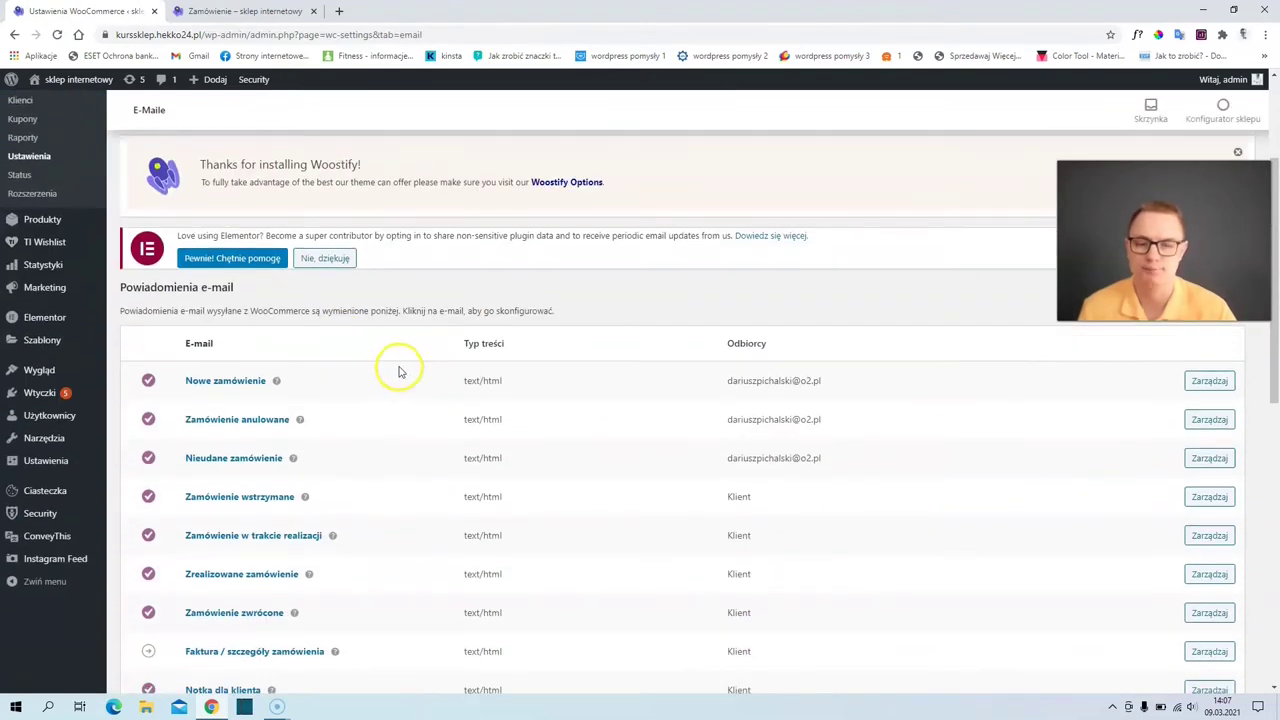
pyautogui.scroll(-2, 400, 373)
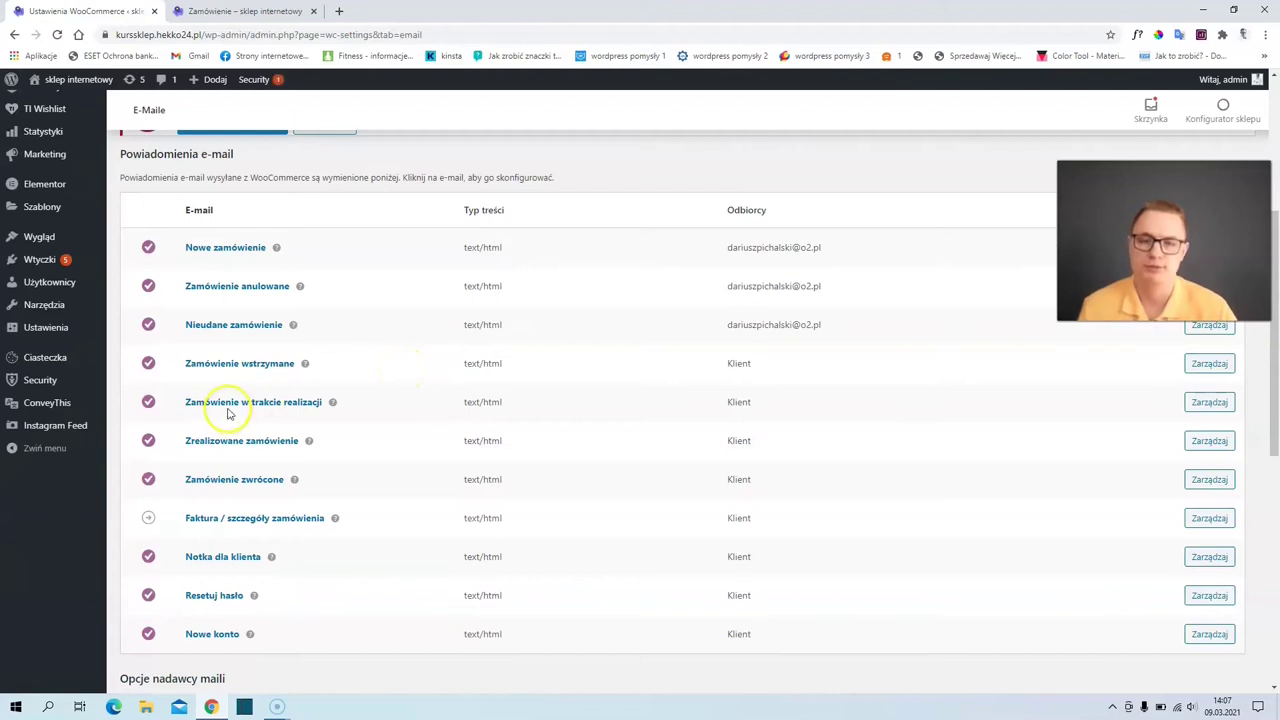
pyautogui.click(1205, 402)
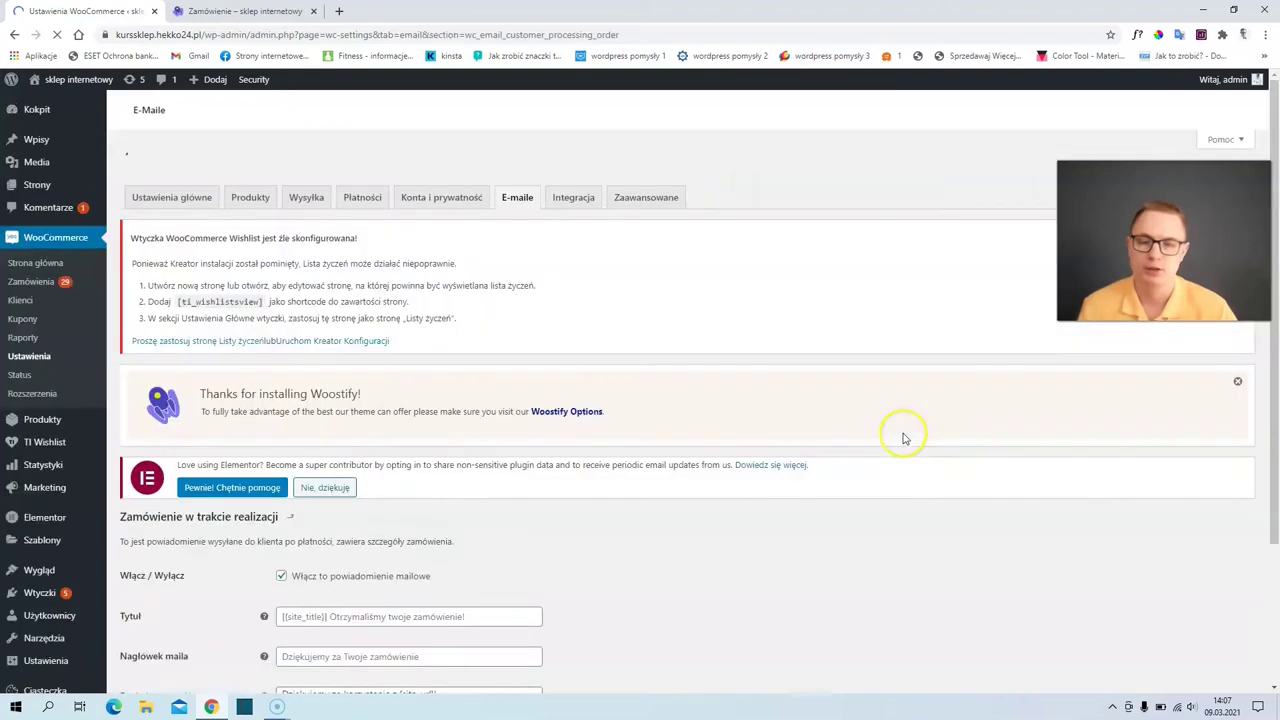
pyautogui.scroll(-3, 731, 500)
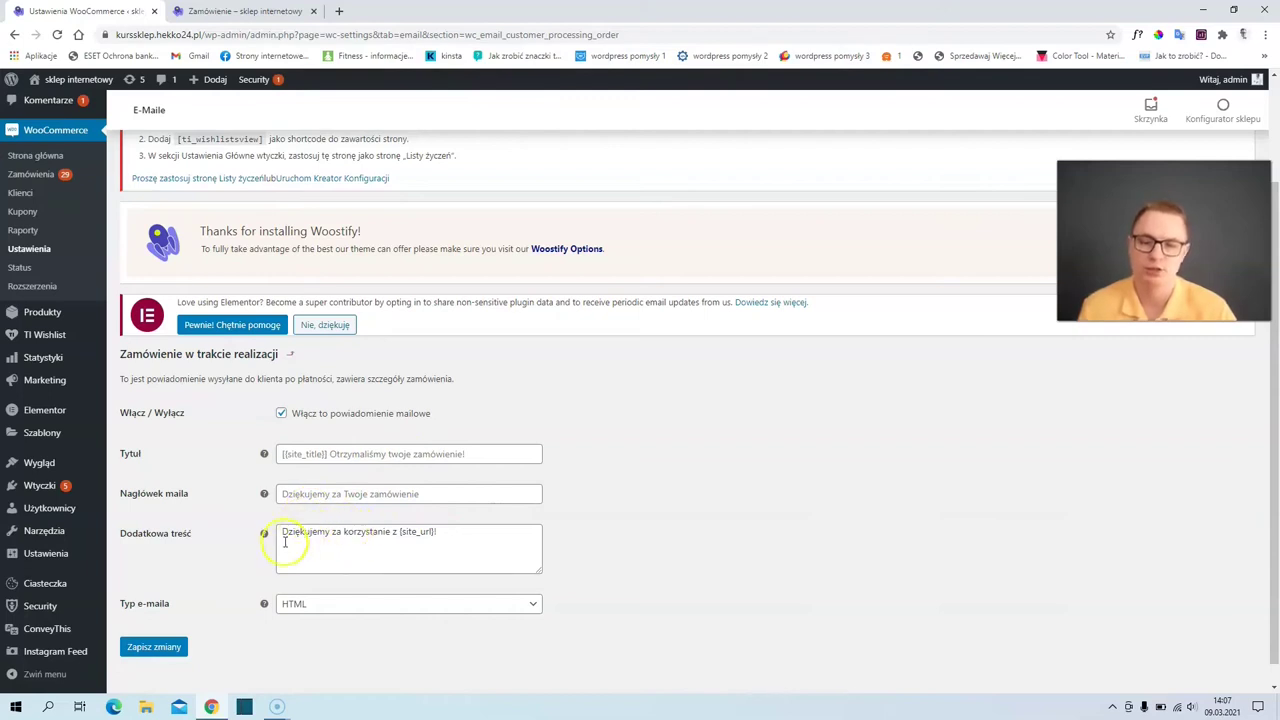
pyautogui.click(289, 550)
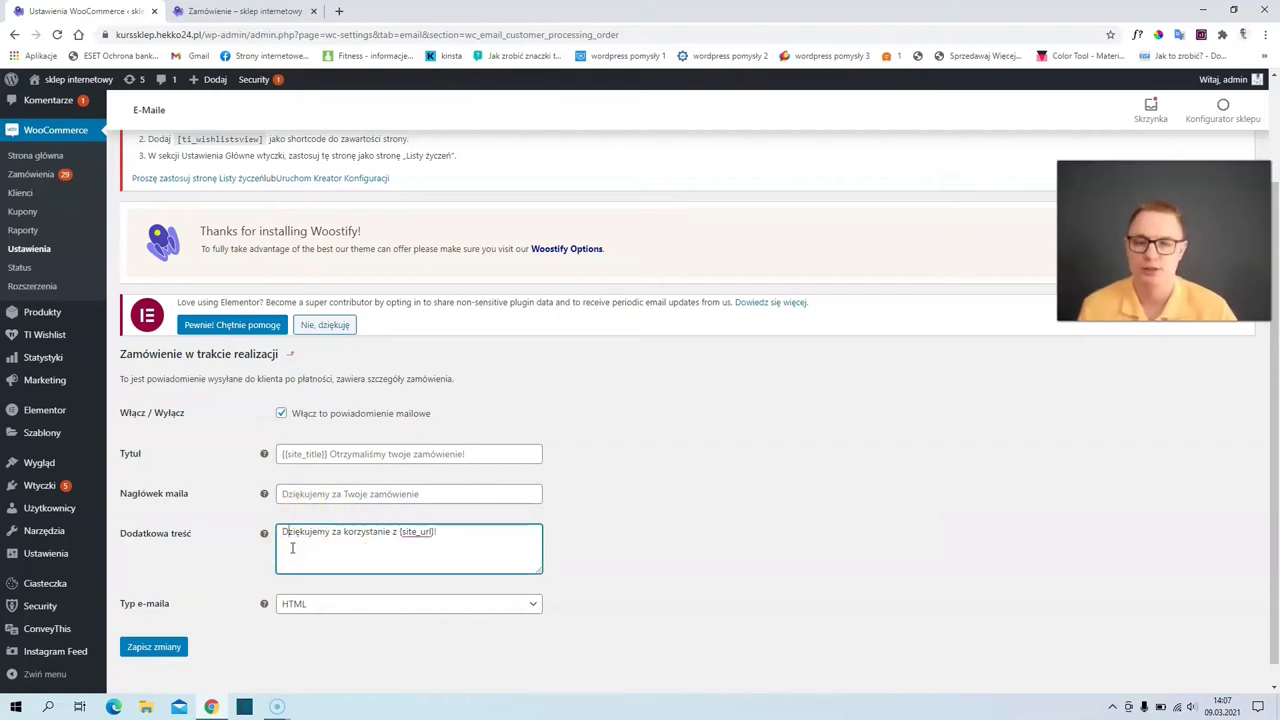
pyautogui.click(290, 562)
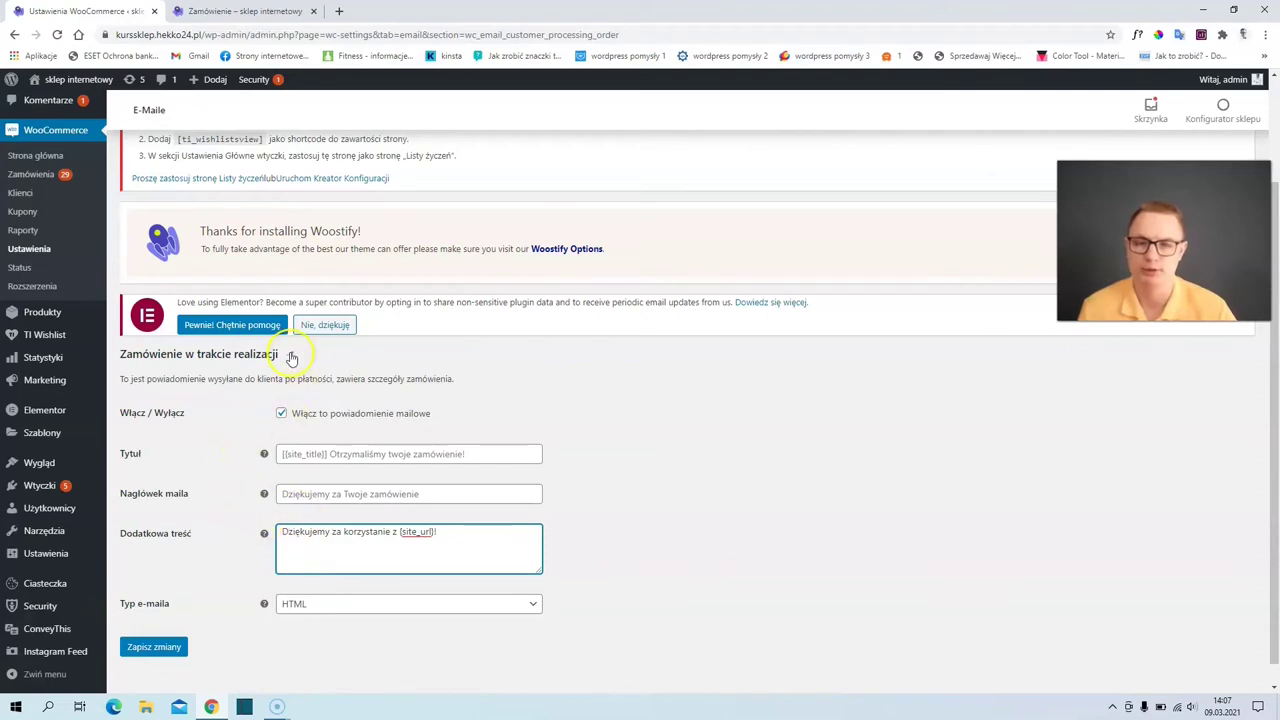
pyautogui.click(290, 355)
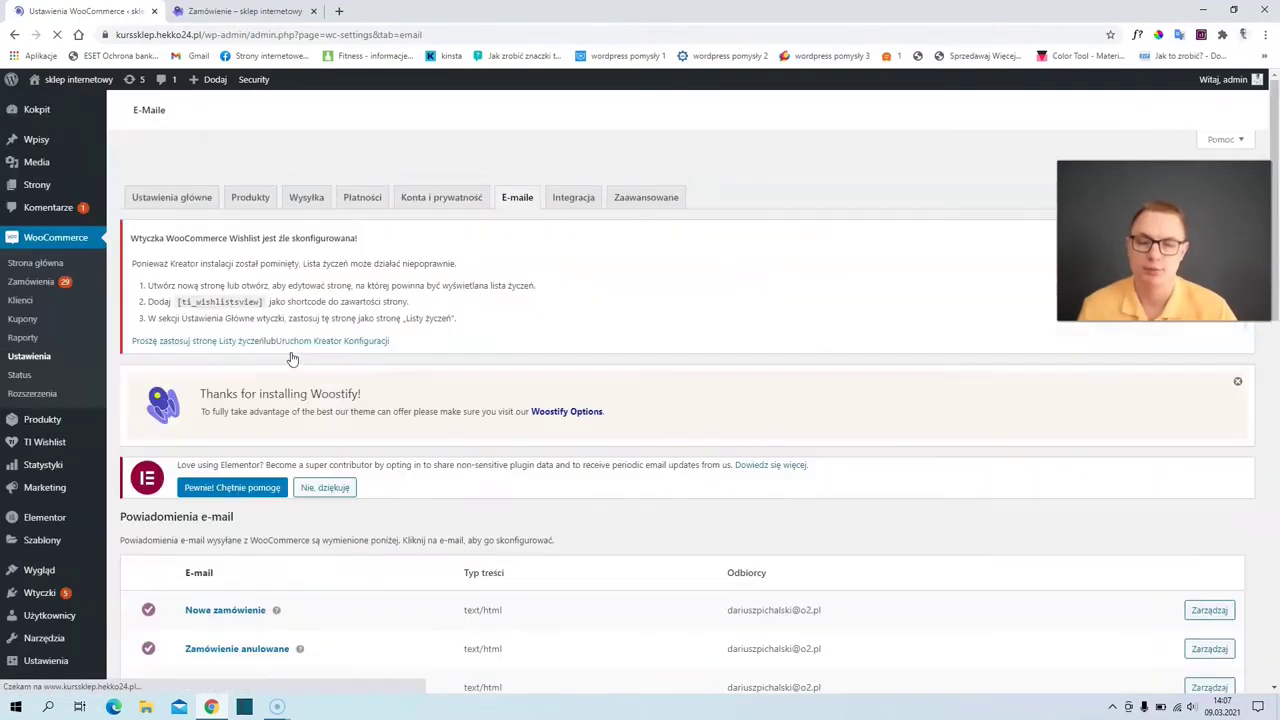
pyautogui.scroll(-3, 309, 443)
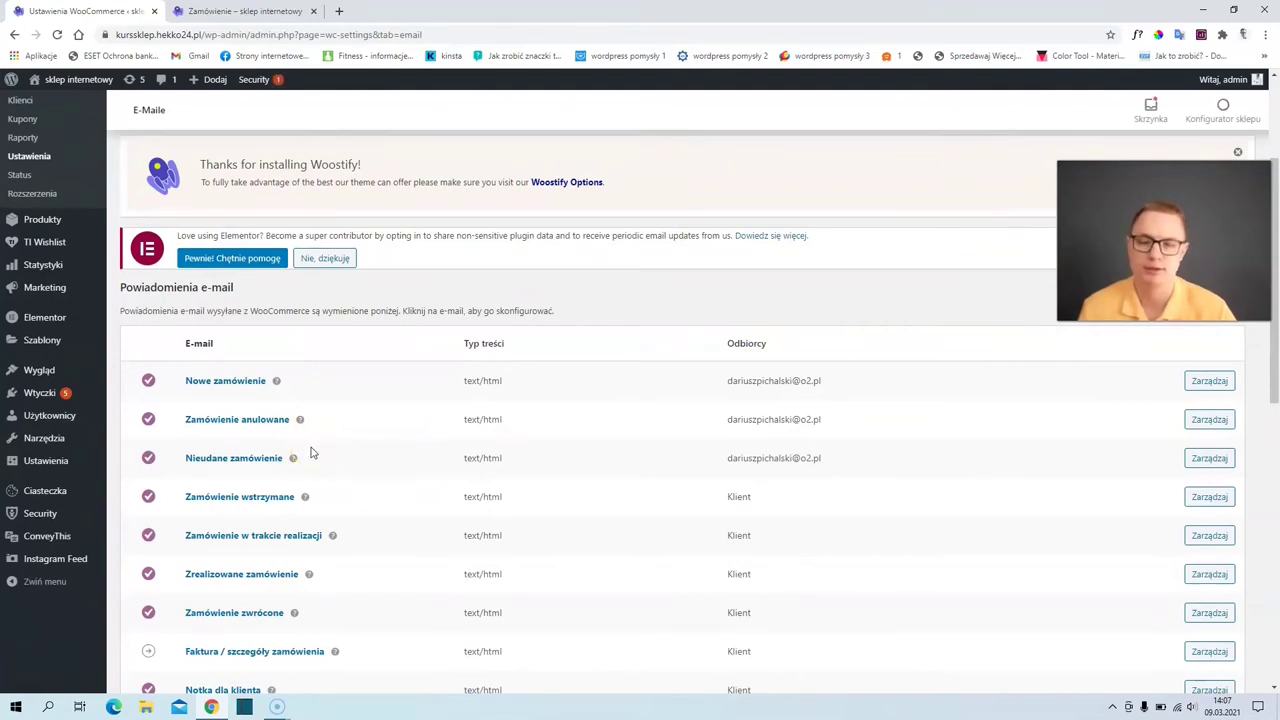
pyautogui.scroll(-2, 160, 545)
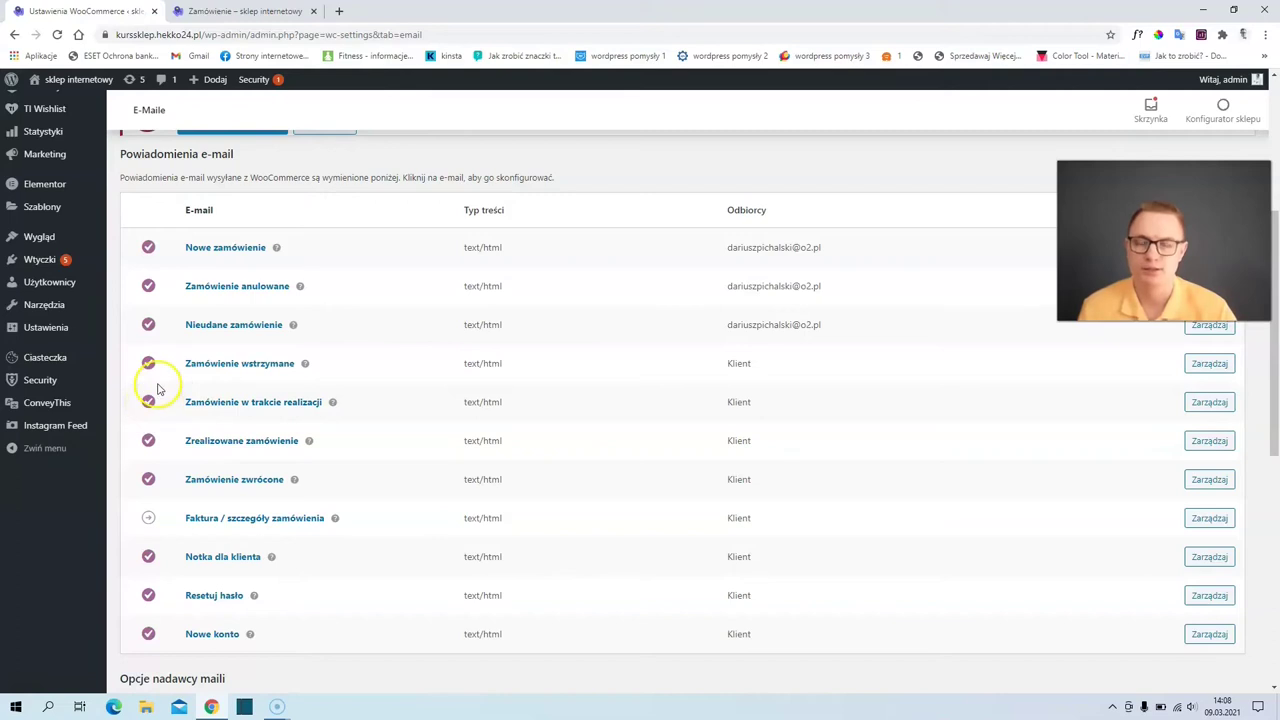
pyautogui.scroll(2, 556, 468)
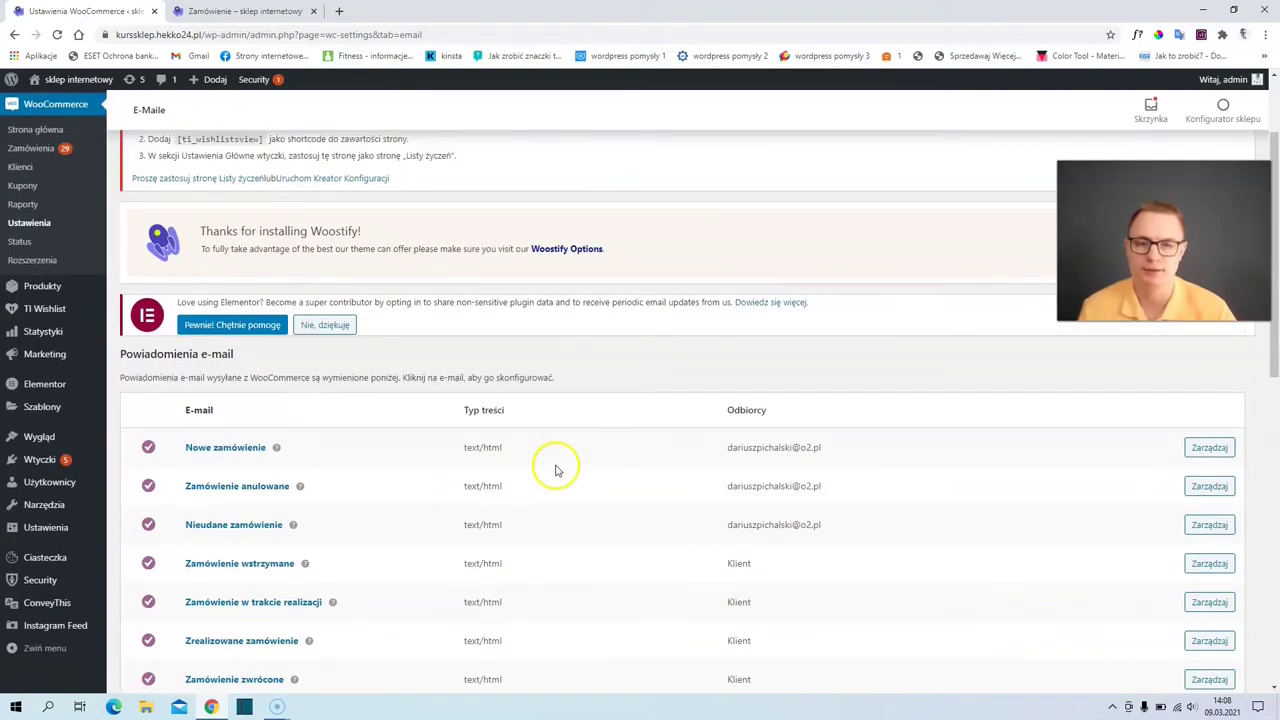
pyautogui.scroll(2, 968, 456)
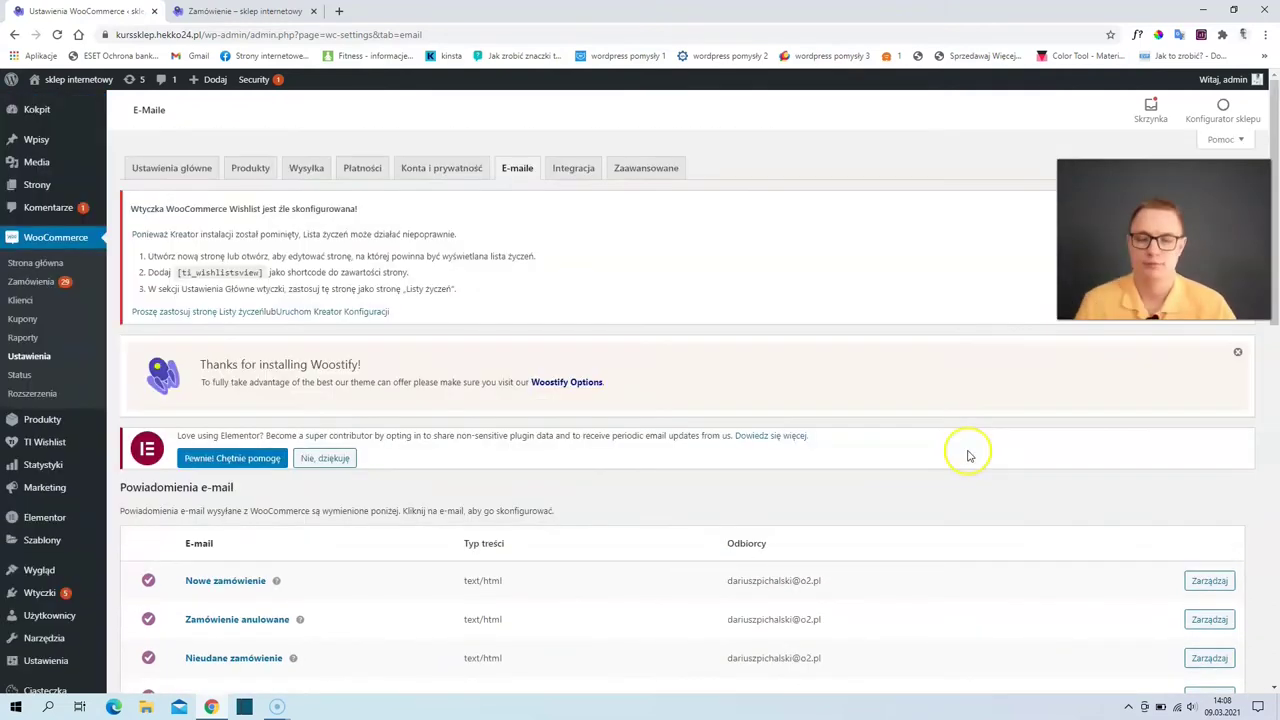
# - In the Nowe zamówienie e-mail settings, switch the notification off and back on, then head to Zaawansowane
pyautogui.click(1205, 582)
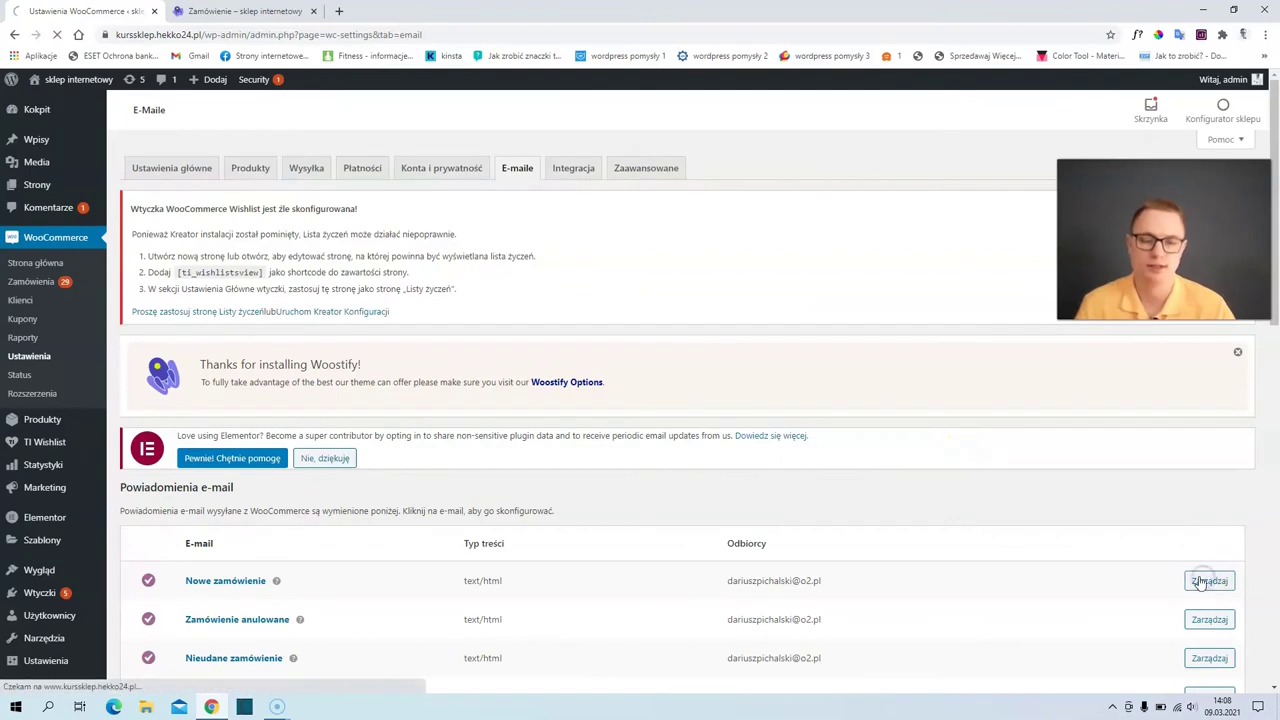
pyautogui.scroll(-2, 350, 427)
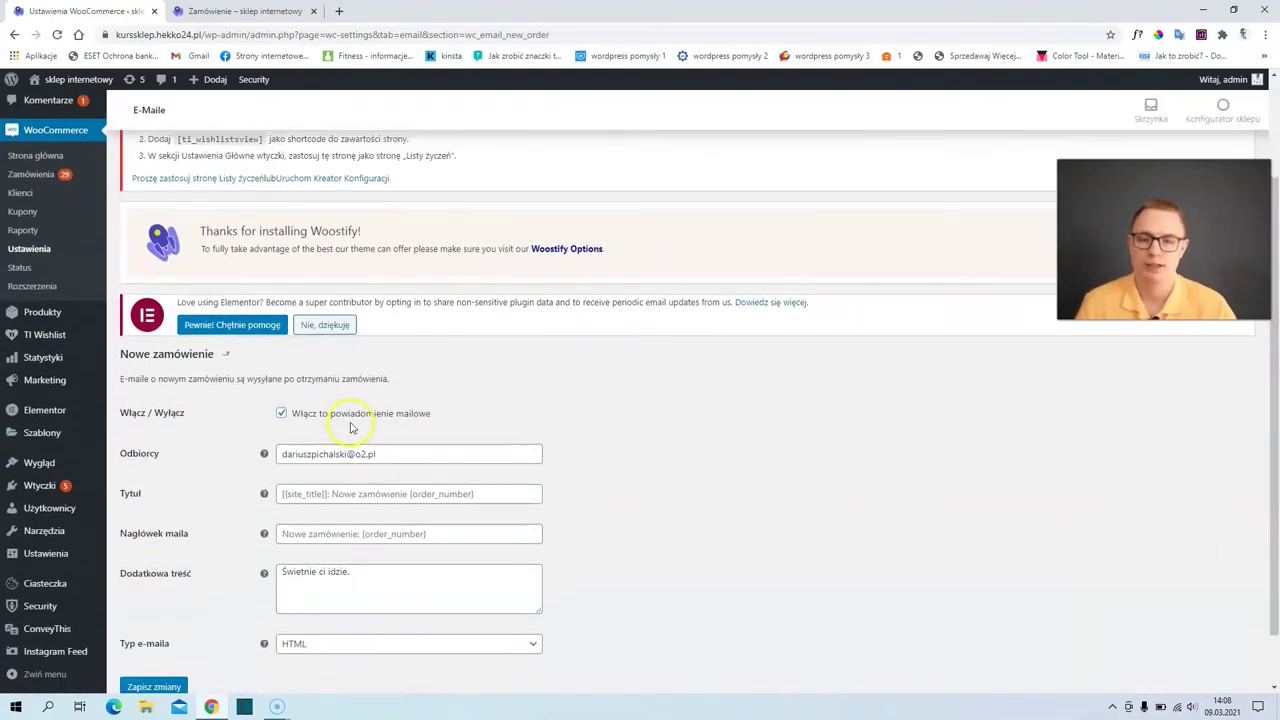
pyautogui.click(281, 413)
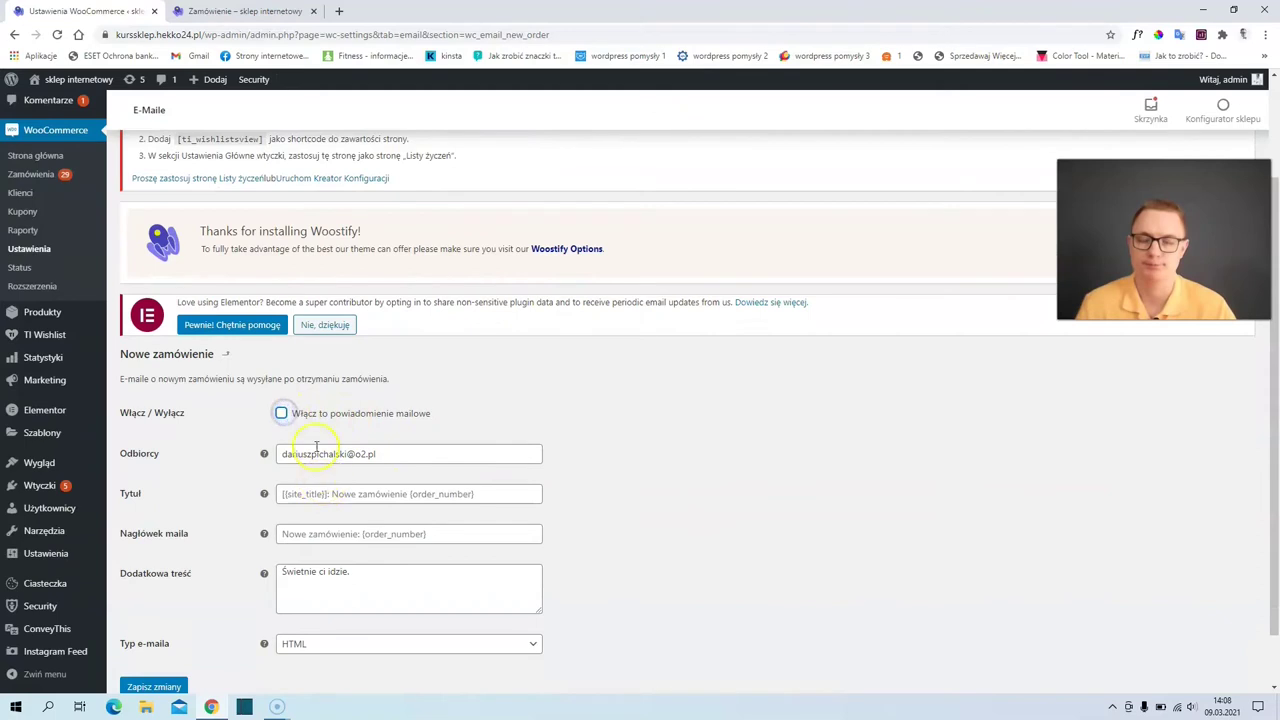
pyautogui.scroll(-1, 246, 491)
pyautogui.click(282, 351)
pyautogui.scroll(2, 283, 350)
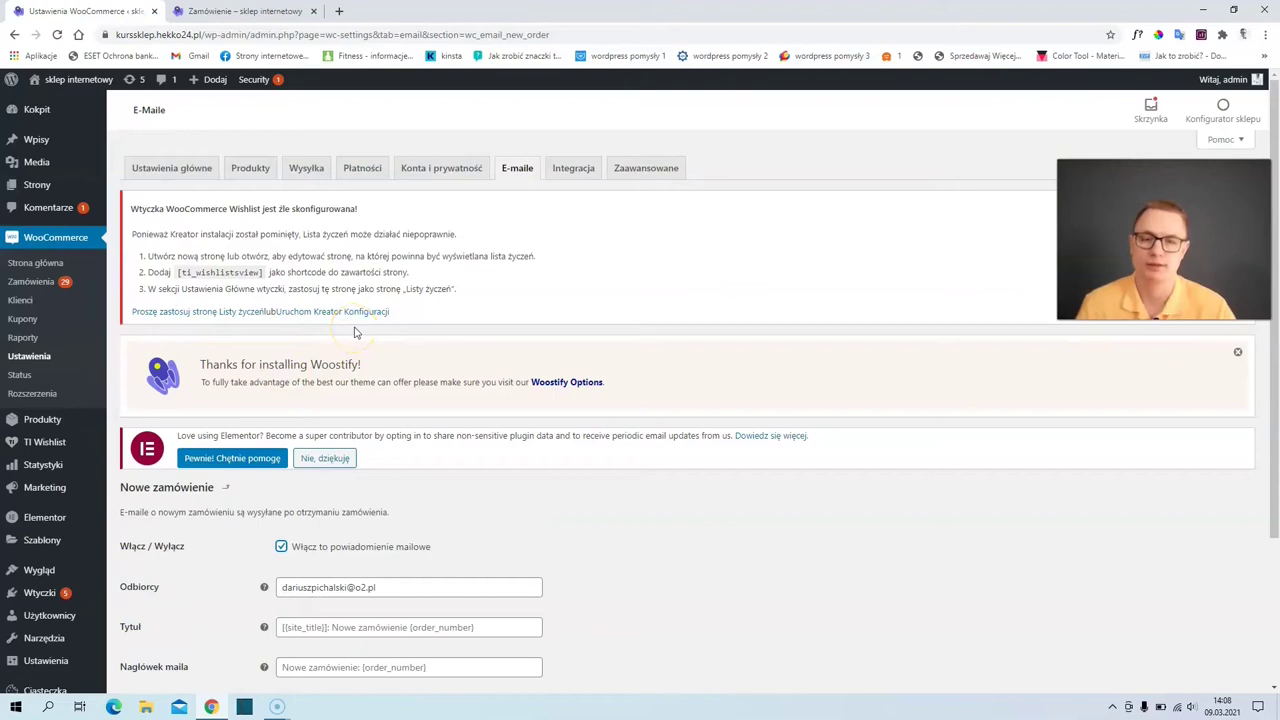
pyautogui.click(651, 173)
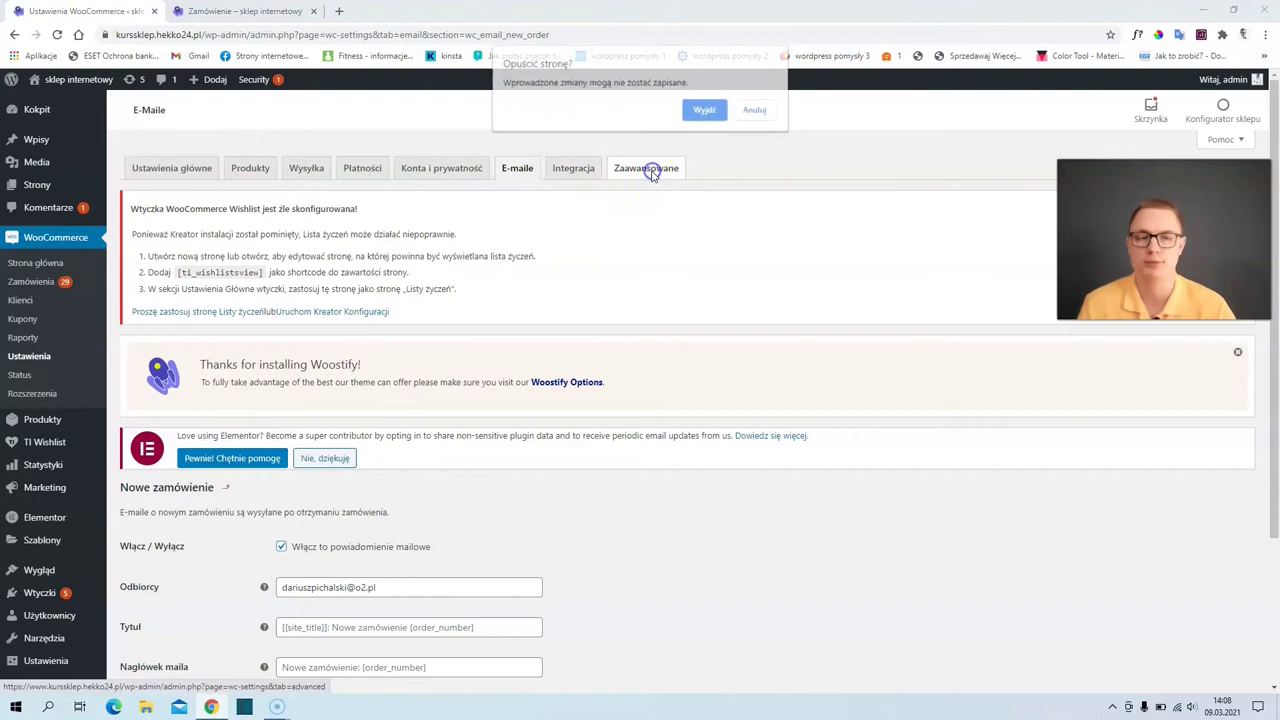
# - Leave the e-mail settings unsaved, review the Zaawansowane page assignments, and open the shop homepage in a new tab
pyautogui.click(701, 112)
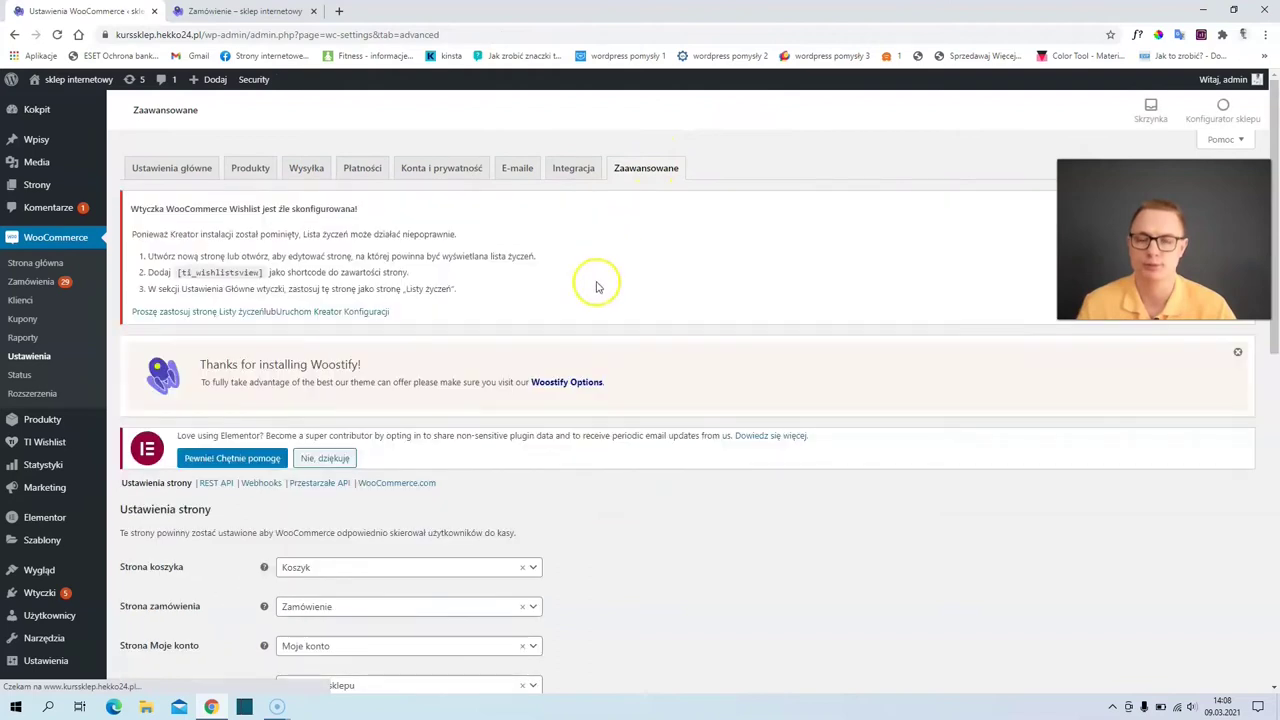
pyautogui.scroll(-3, 449, 375)
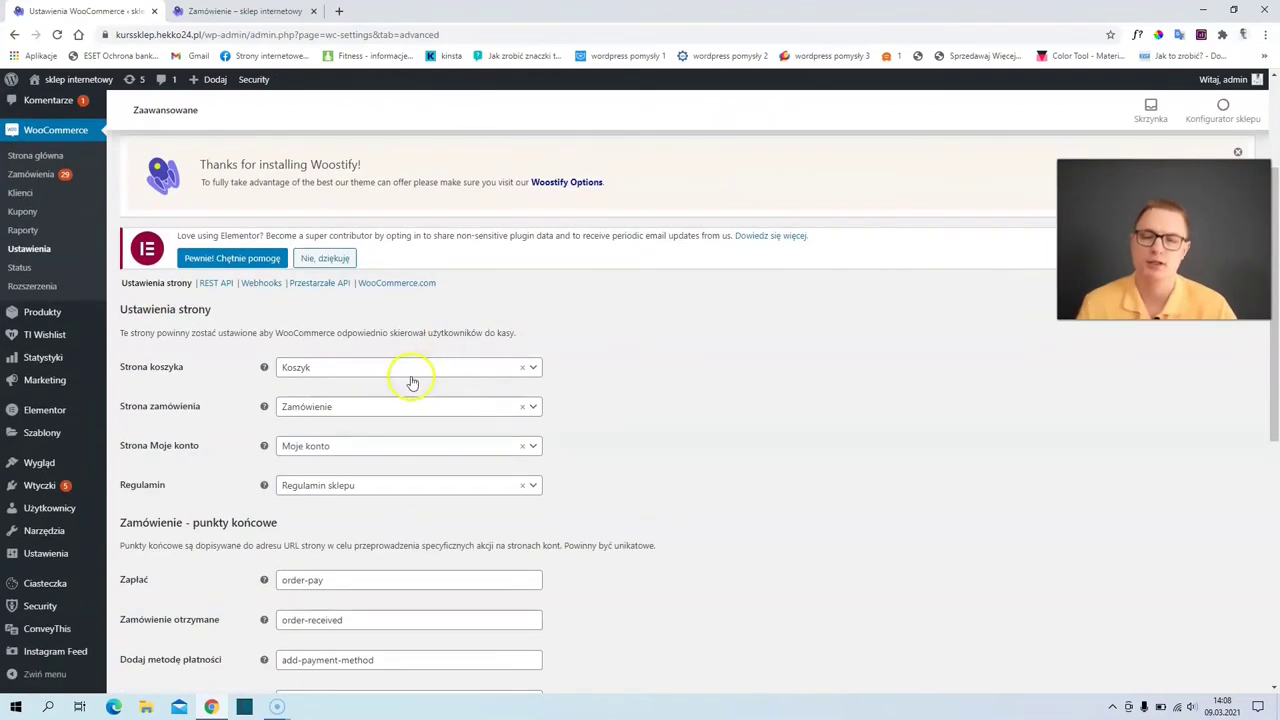
pyautogui.moveTo(264, 372)
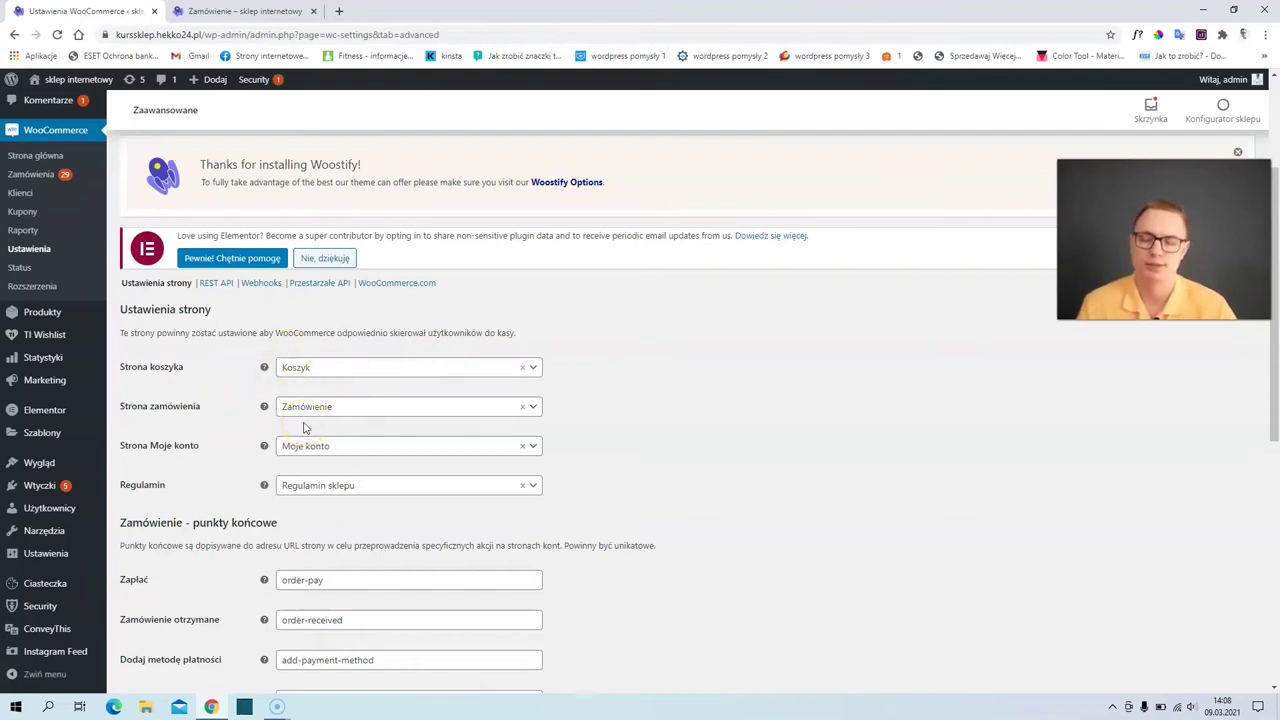
pyautogui.scroll(-1, 300, 446)
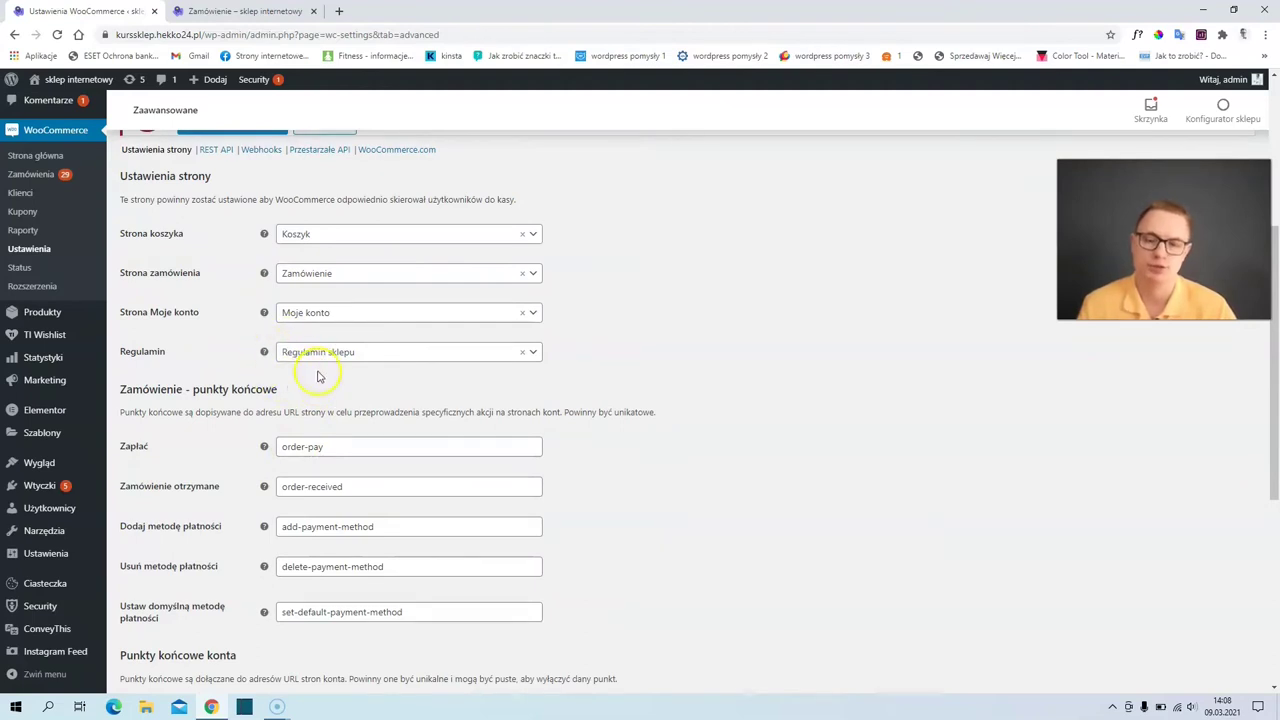
pyautogui.scroll(-2, 318, 376)
pyautogui.scroll(-1, 320, 382)
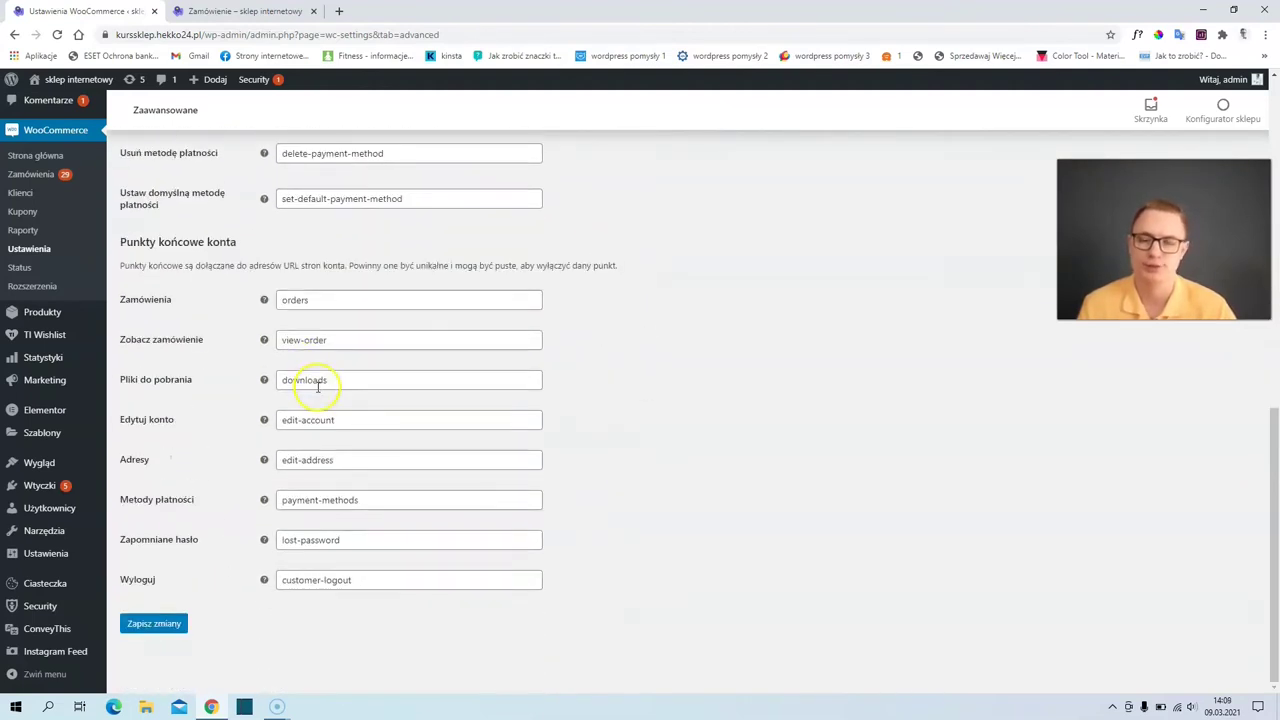
pyautogui.scroll(5, 318, 390)
pyautogui.scroll(2, 318, 397)
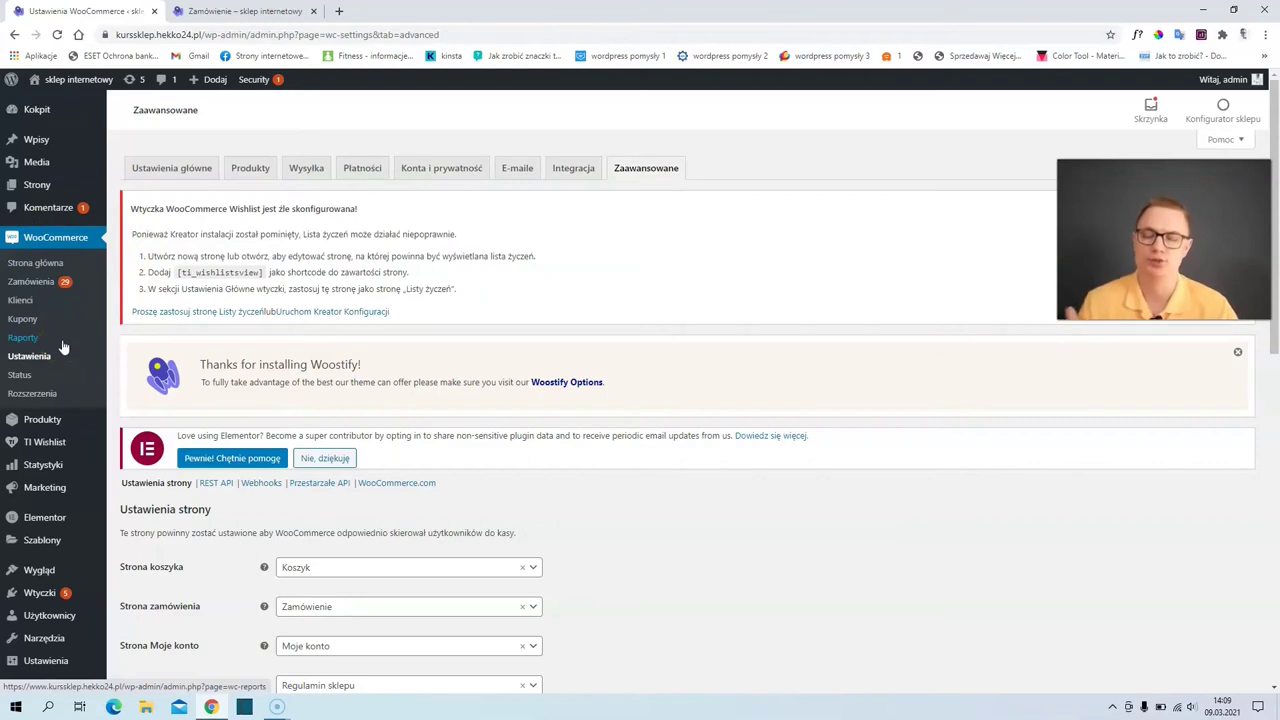
pyautogui.rightClick(62, 88)
pyautogui.click(120, 92)
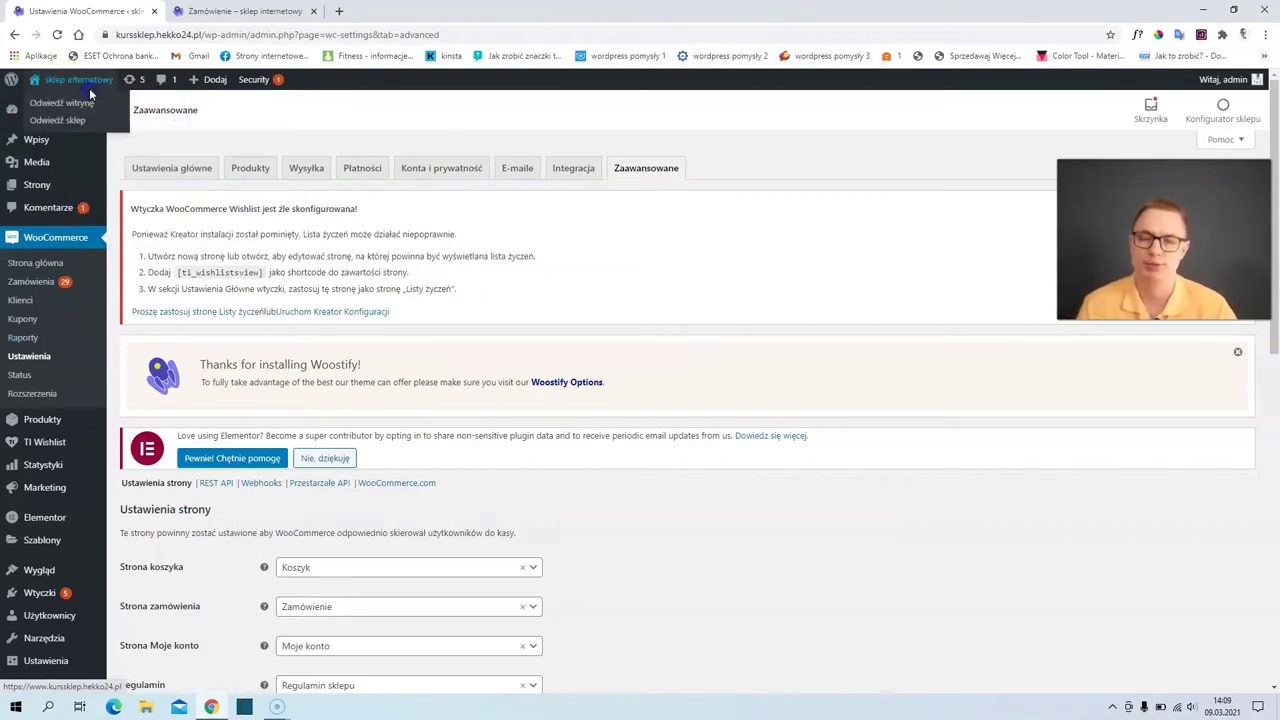
# - Look over the storefront home page header and its menu
pyautogui.click(391, 11)
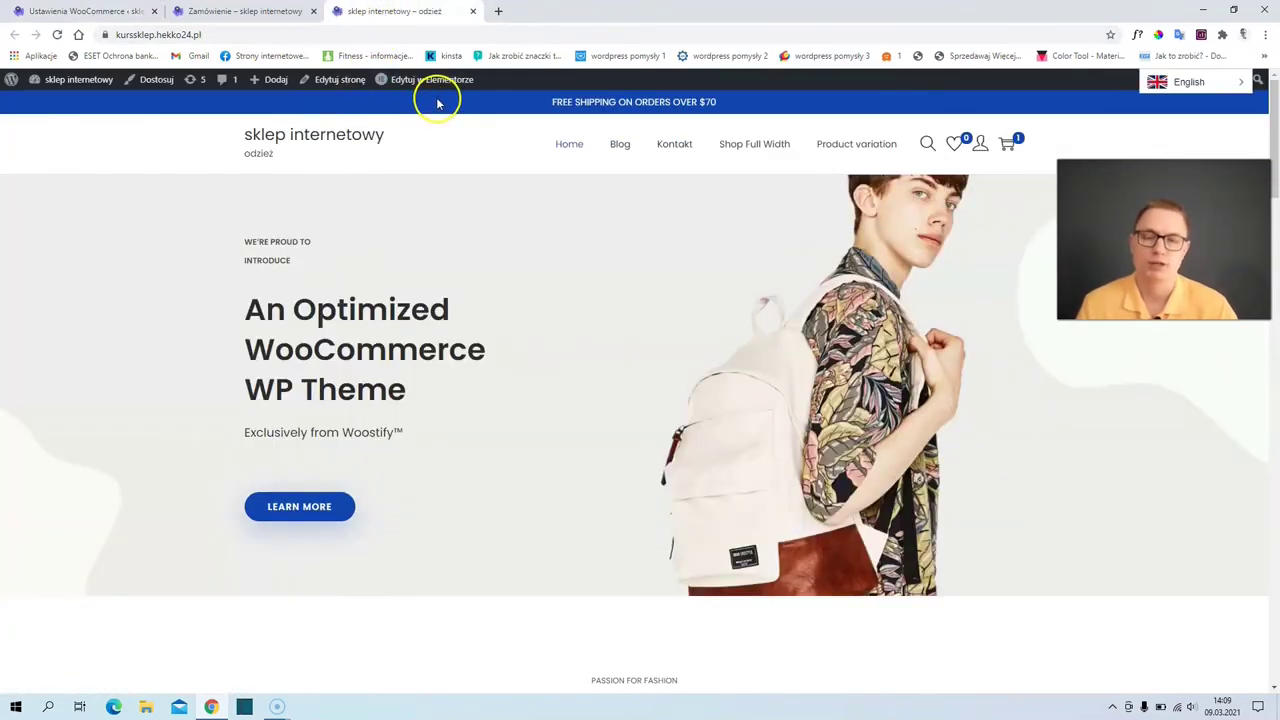
pyautogui.moveTo(431, 90)
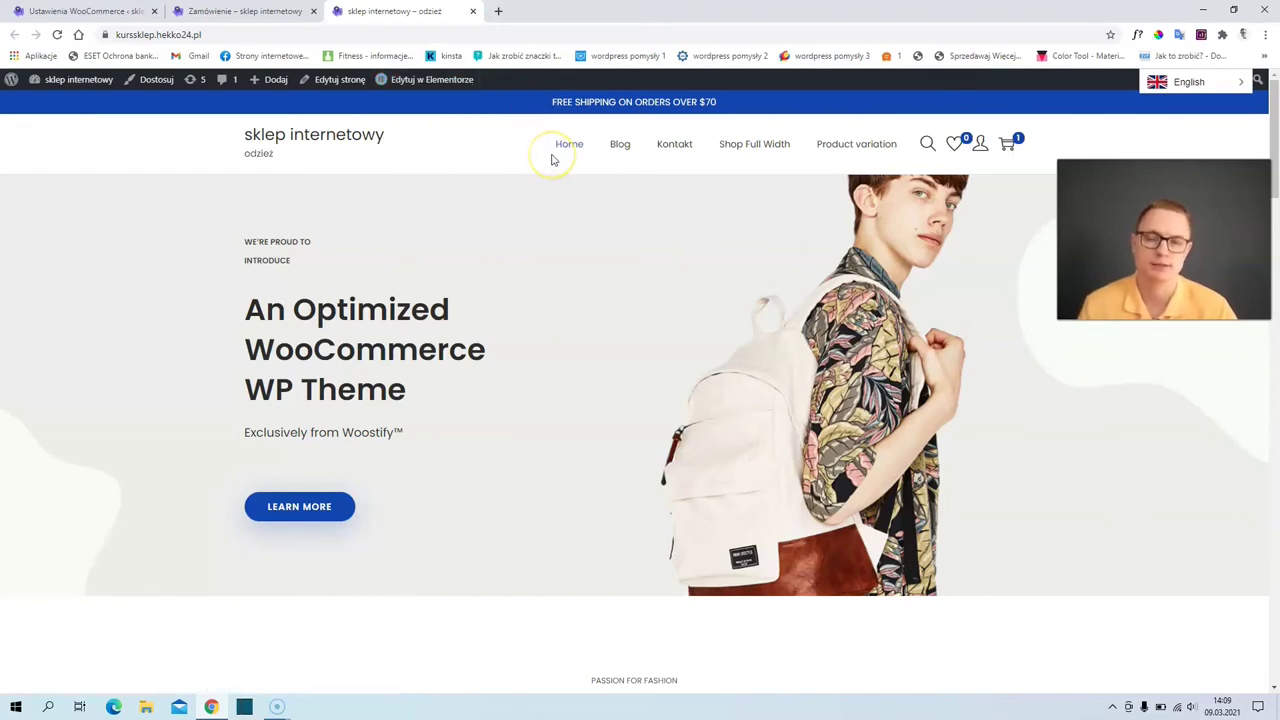
pyautogui.scroll(-2, 550, 206)
pyautogui.scroll(2, 551, 206)
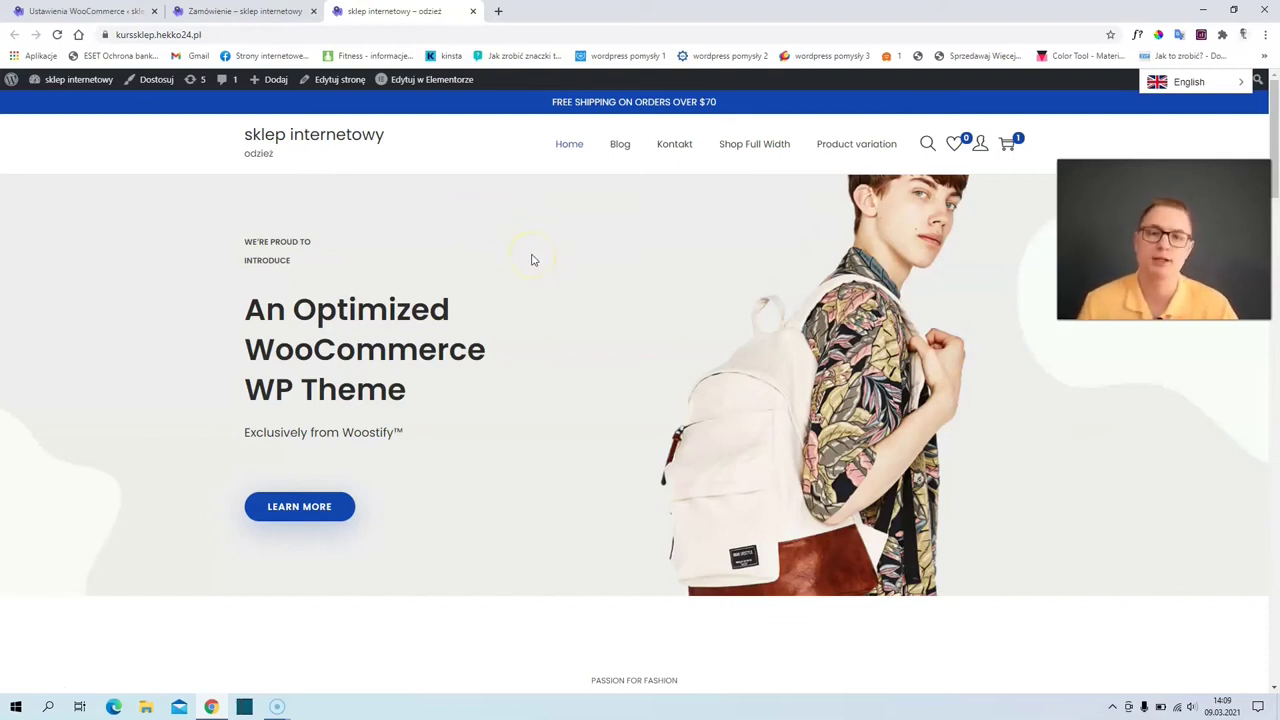
pyautogui.scroll(-7, 533, 260)
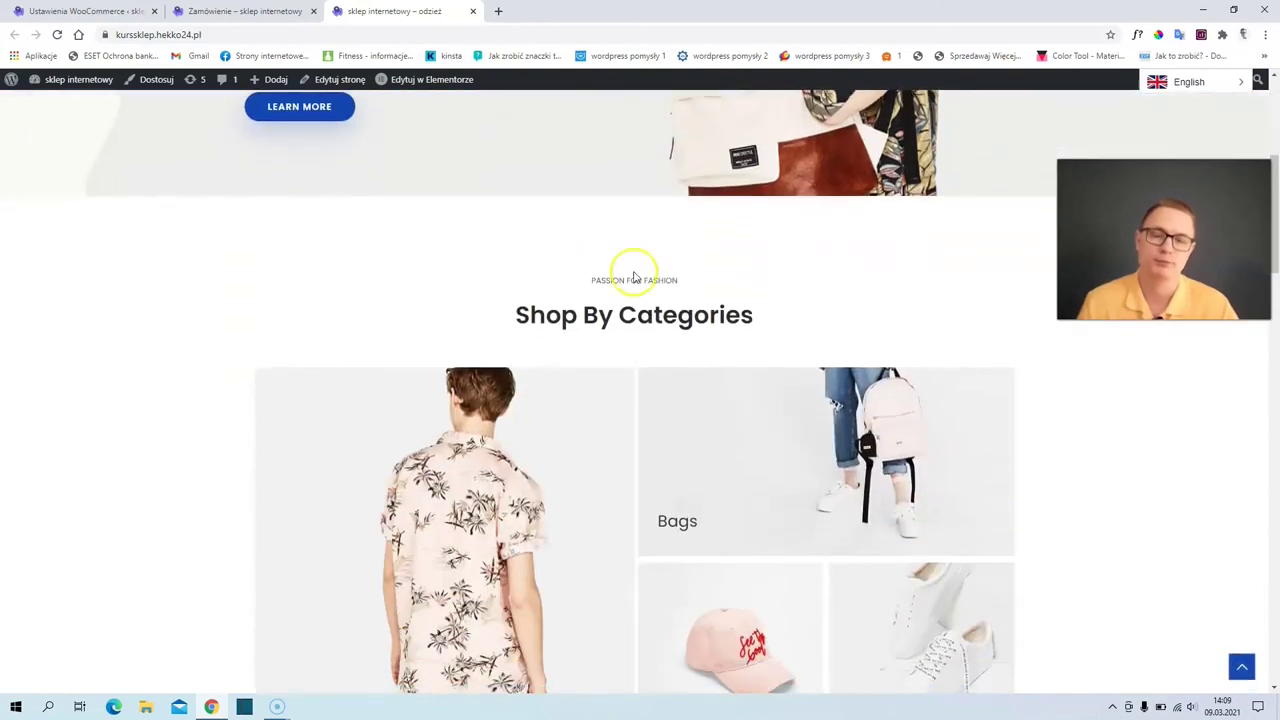
pyautogui.scroll(7, 445, 293)
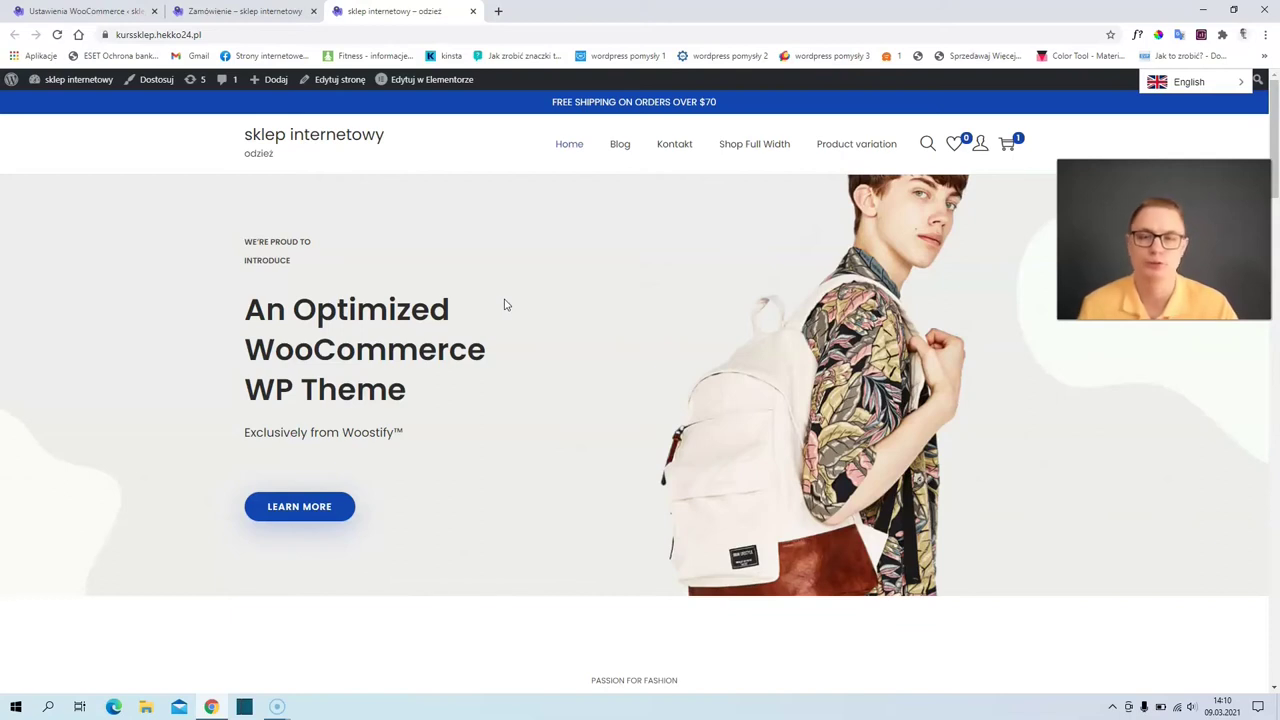
# - Check the account dropdown, then return to the admin's Zaawansowane settings
pyautogui.click(500, 307)
pyautogui.click(490, 309)
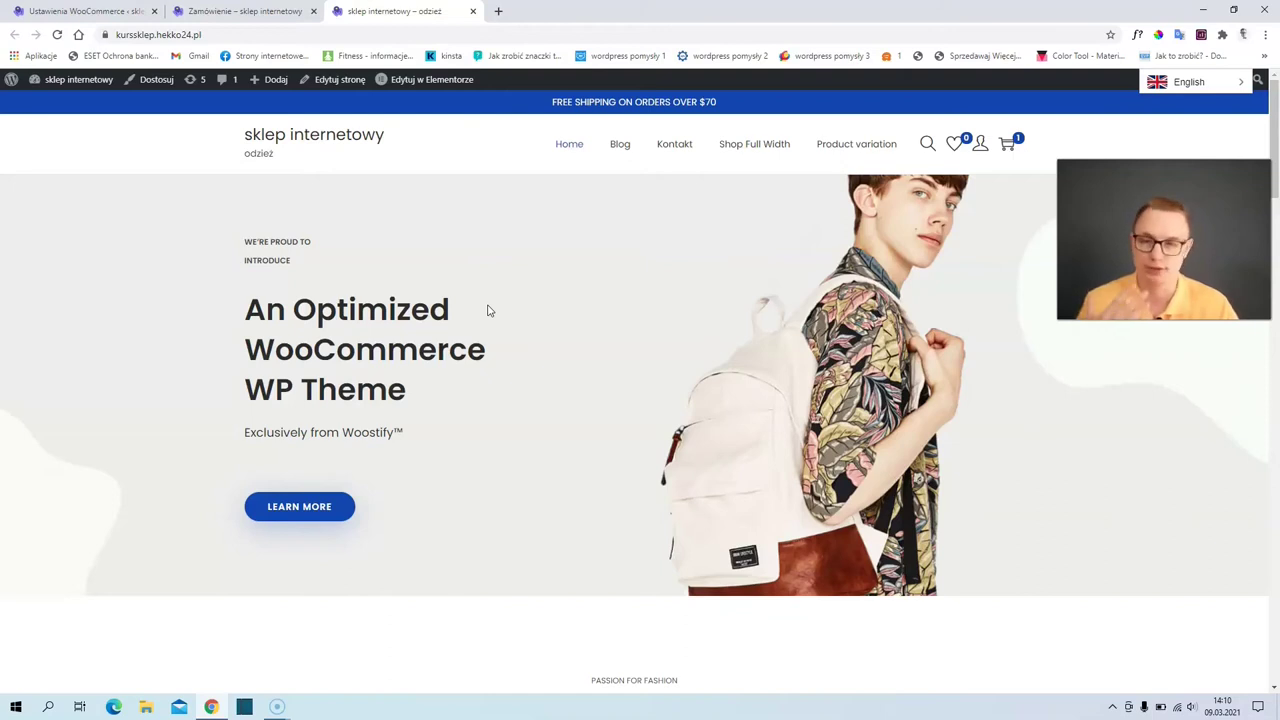
pyautogui.click(487, 310)
pyautogui.click(193, 205)
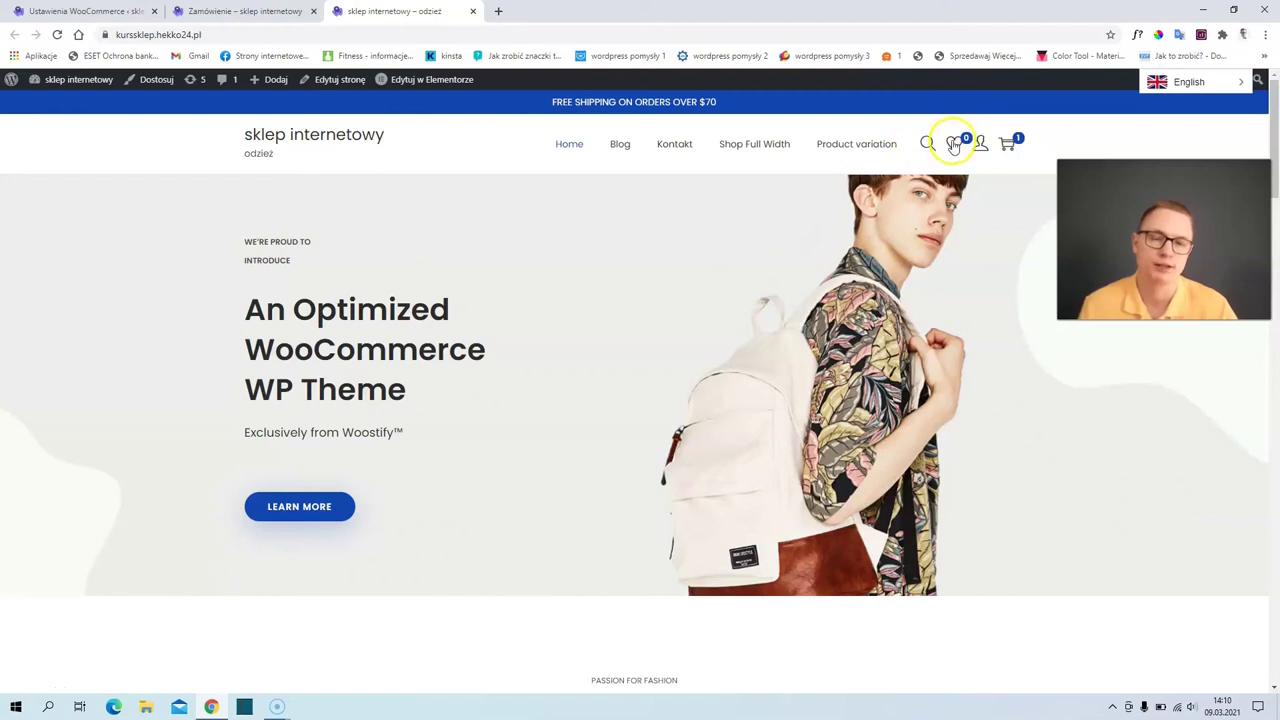
pyautogui.moveTo(987, 148)
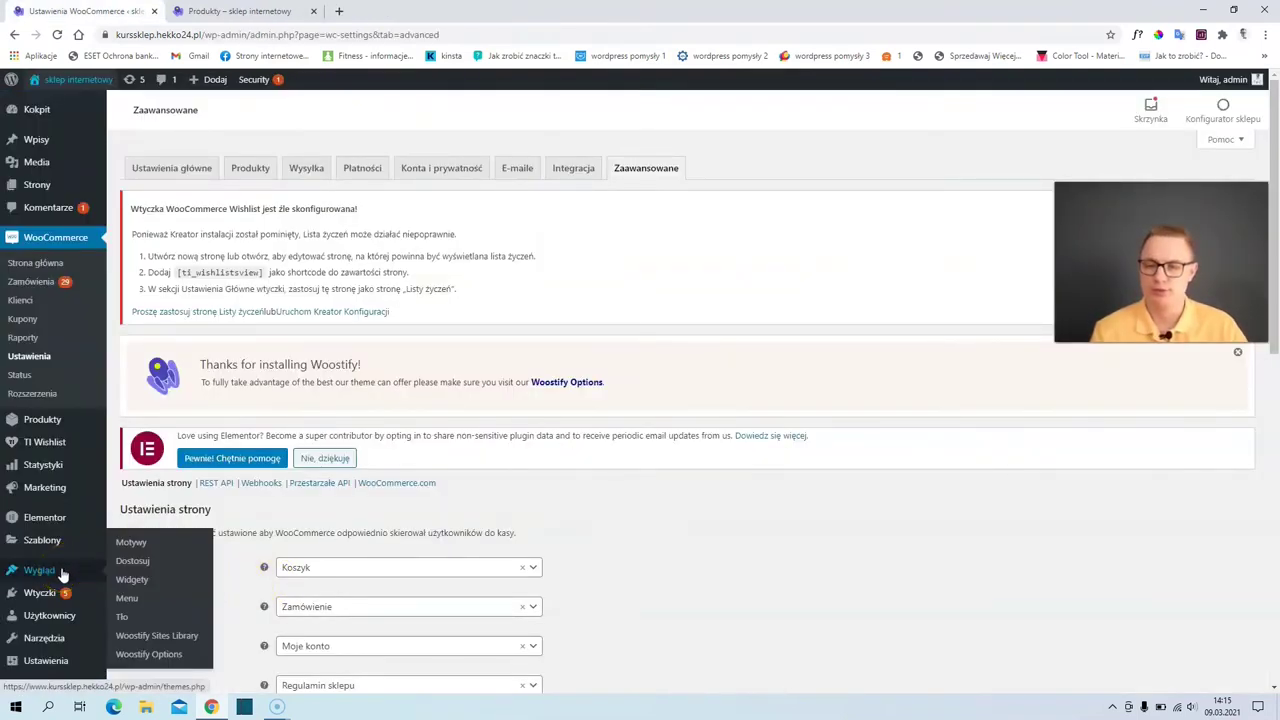
# - Open Wygląd > Menu, glance at the storefront shop and home pages, then return to the editor
pyautogui.moveTo(87, 566)
pyautogui.click(132, 612)
pyautogui.click(234, 11)
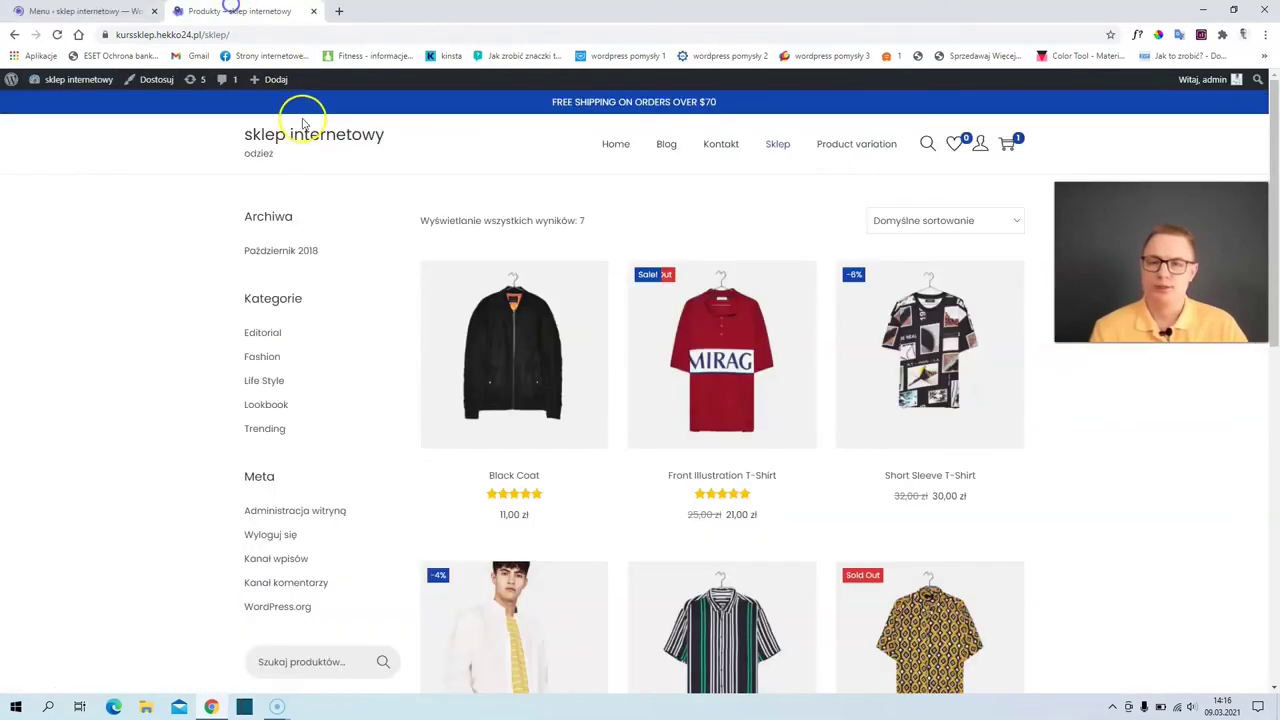
pyautogui.click(615, 146)
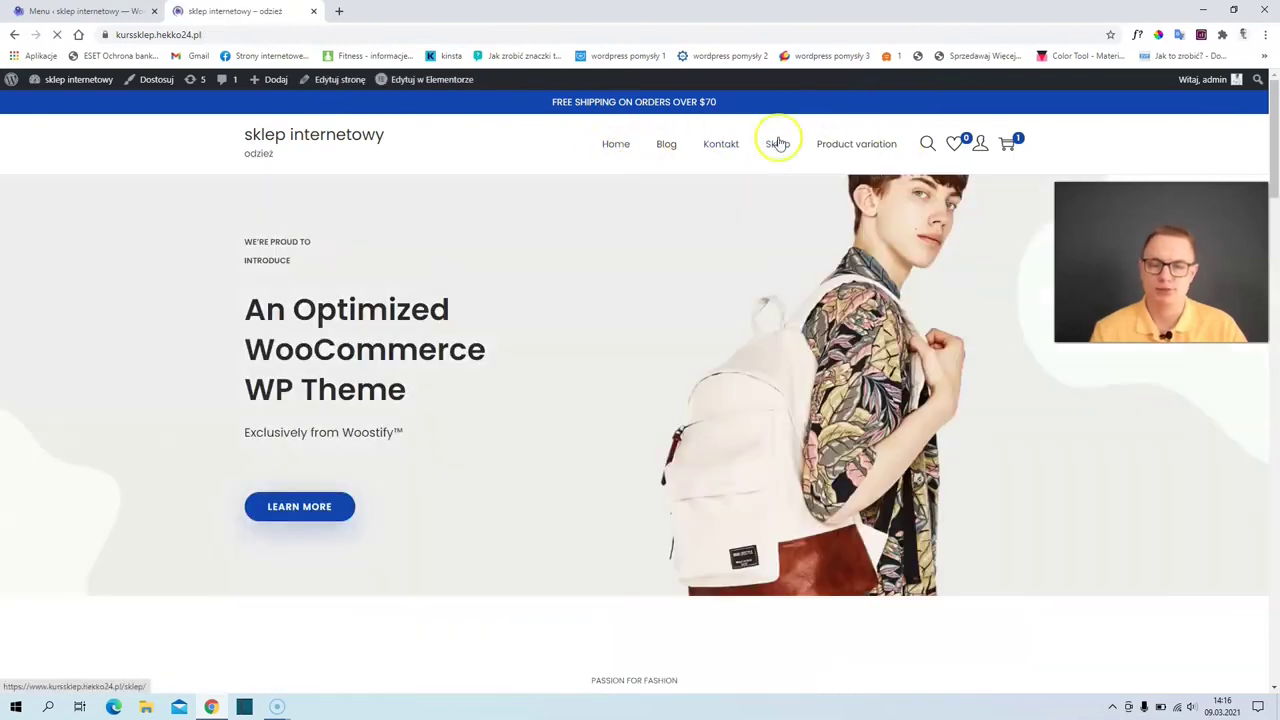
pyautogui.click(82, 11)
pyautogui.scroll(-4, 270, 378)
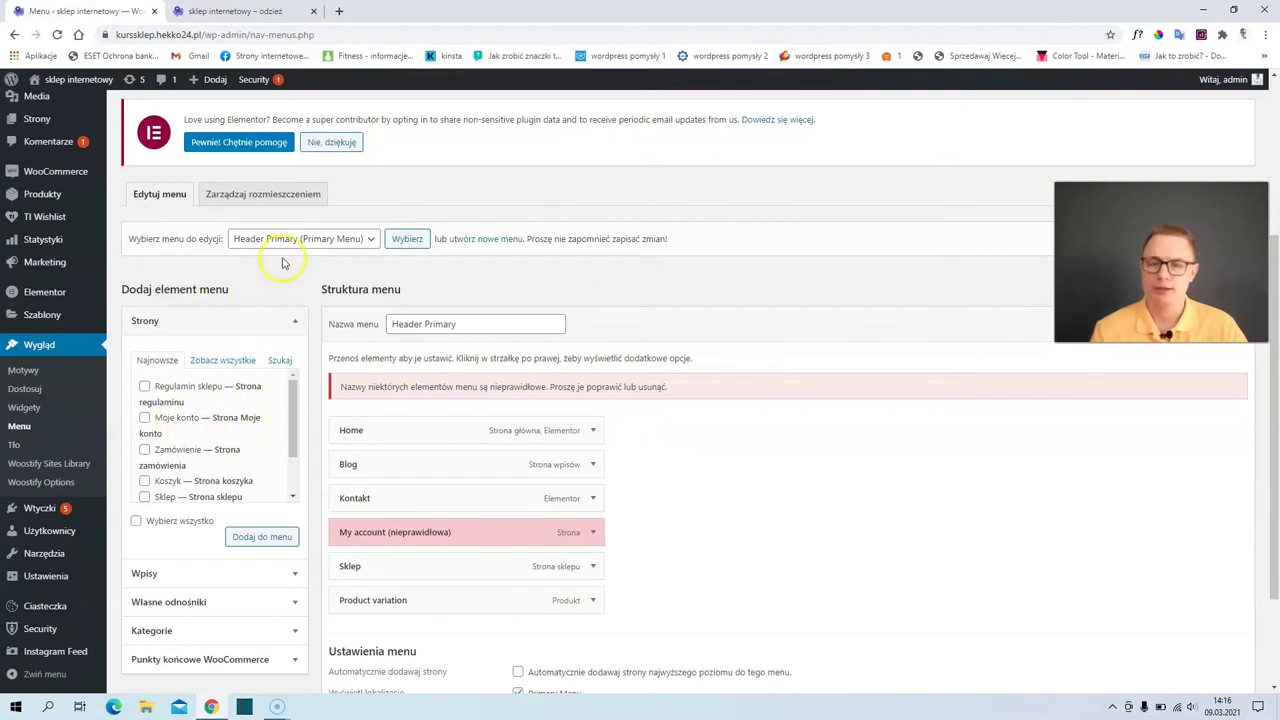
# - Load the Header Primary menu and remove the broken My account item
pyautogui.click(284, 240)
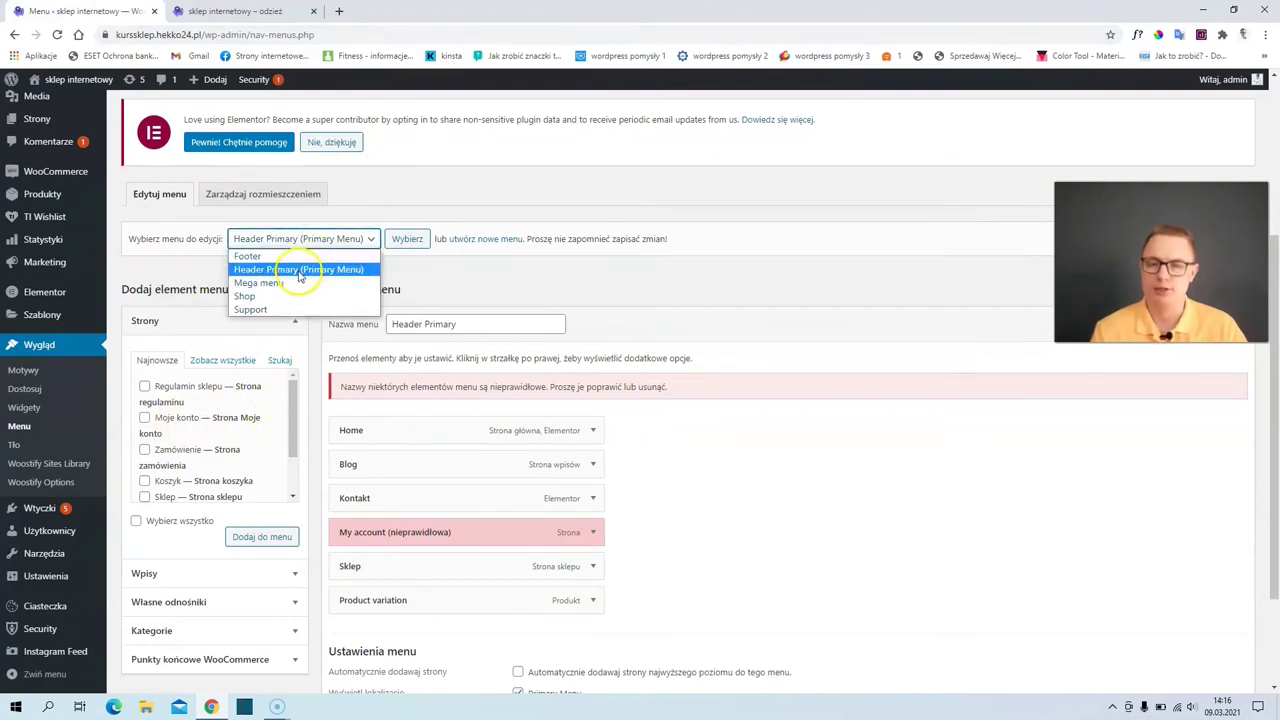
pyautogui.click(298, 270)
pyautogui.click(407, 238)
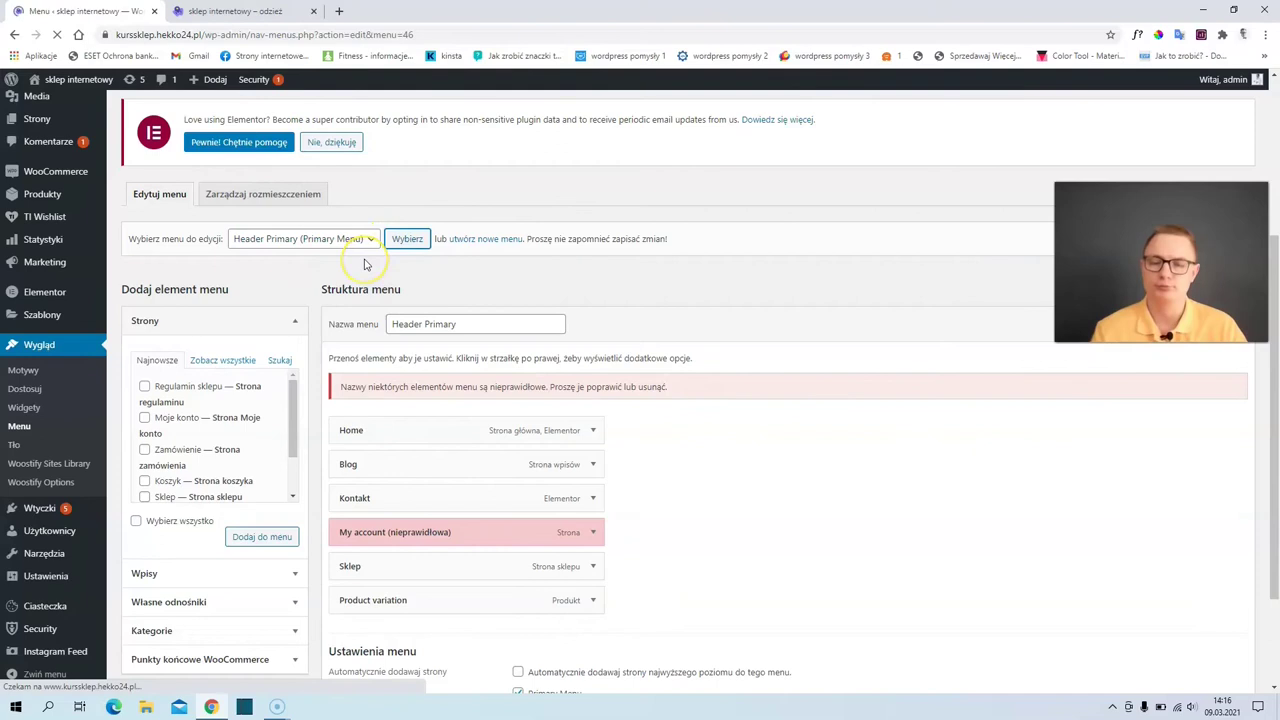
pyautogui.scroll(-5, 489, 411)
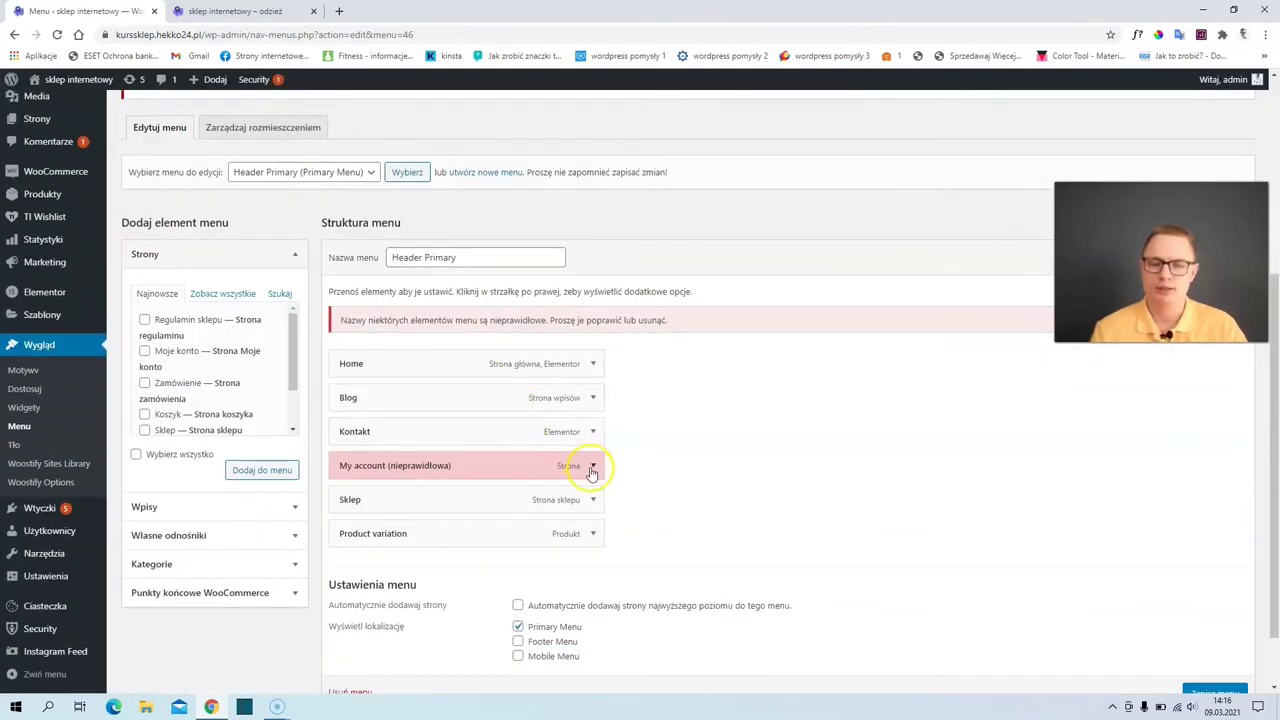
pyautogui.click(592, 467)
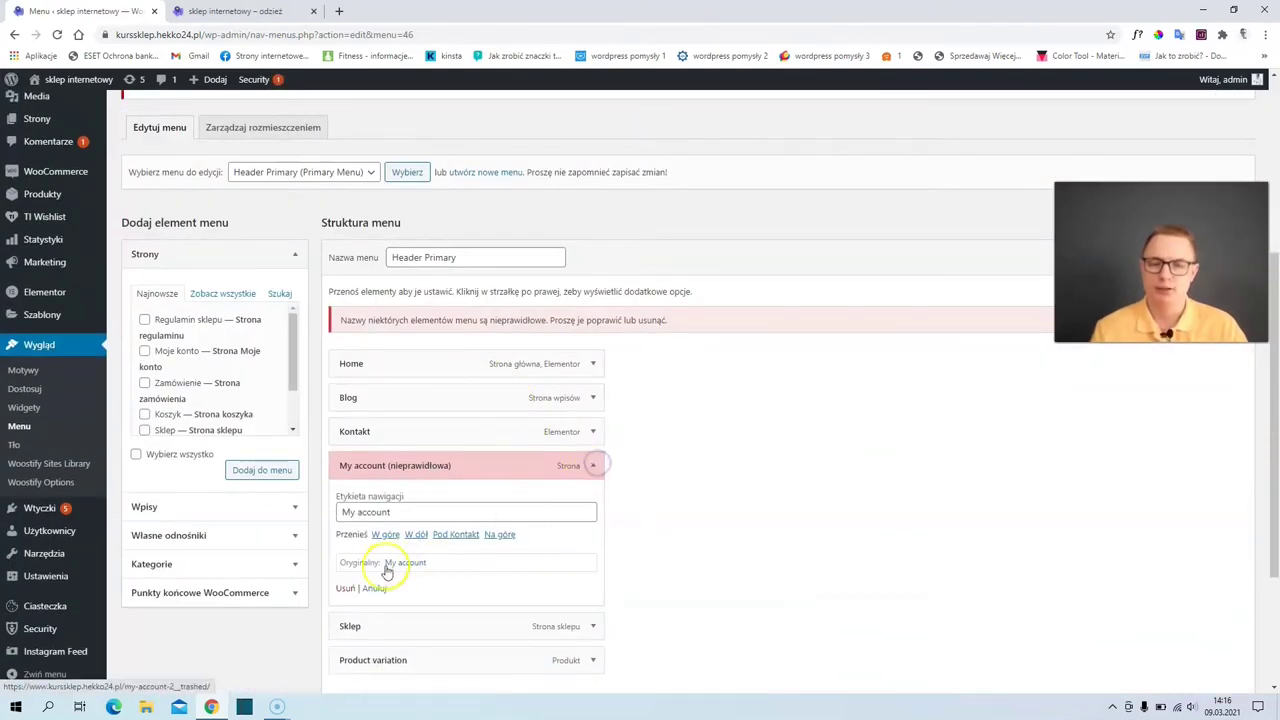
pyautogui.click(345, 588)
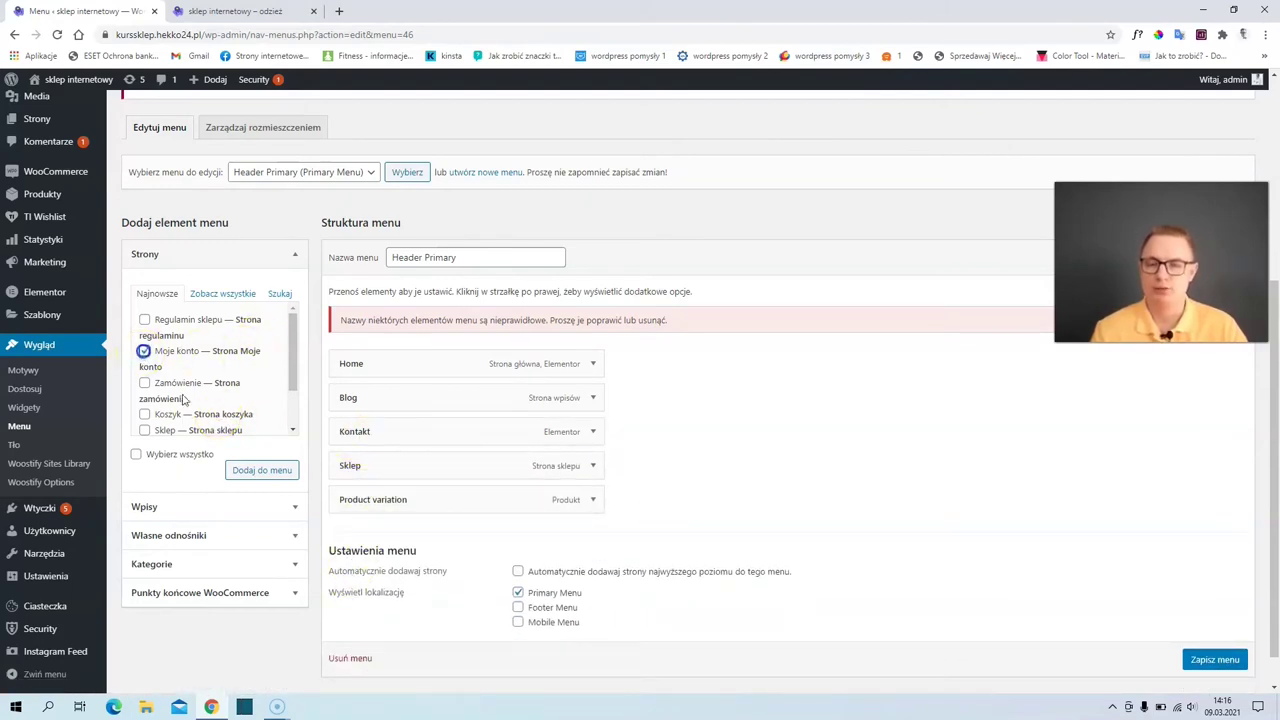
# - Add the Moje konto page to Header Primary, adjust its position, and save the menu
pyautogui.click(258, 472)
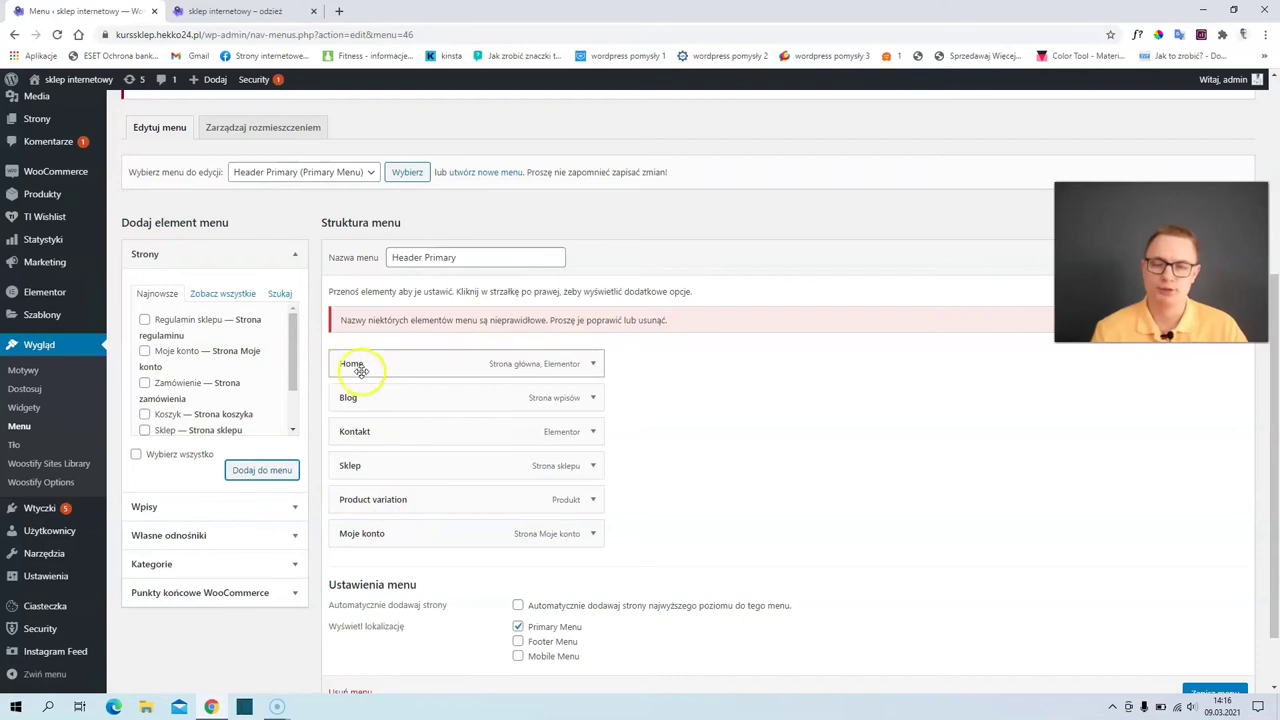
pyautogui.click(220, 11)
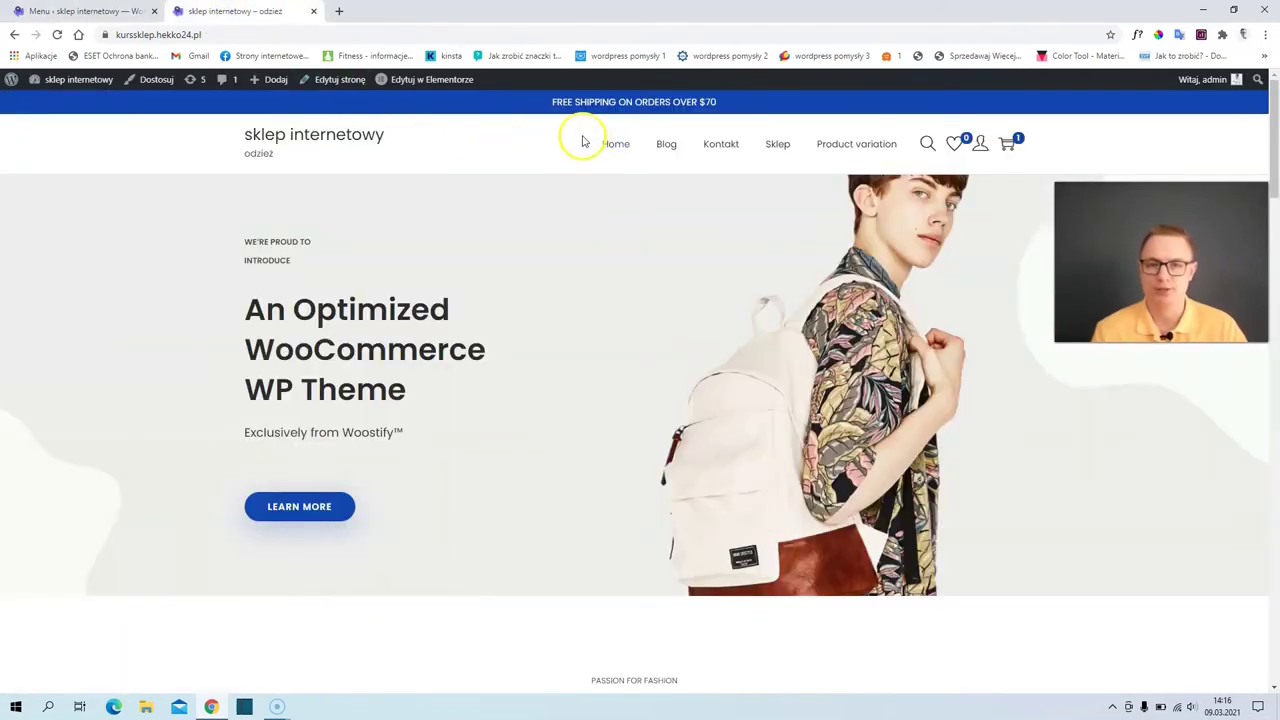
pyautogui.click(135, 11)
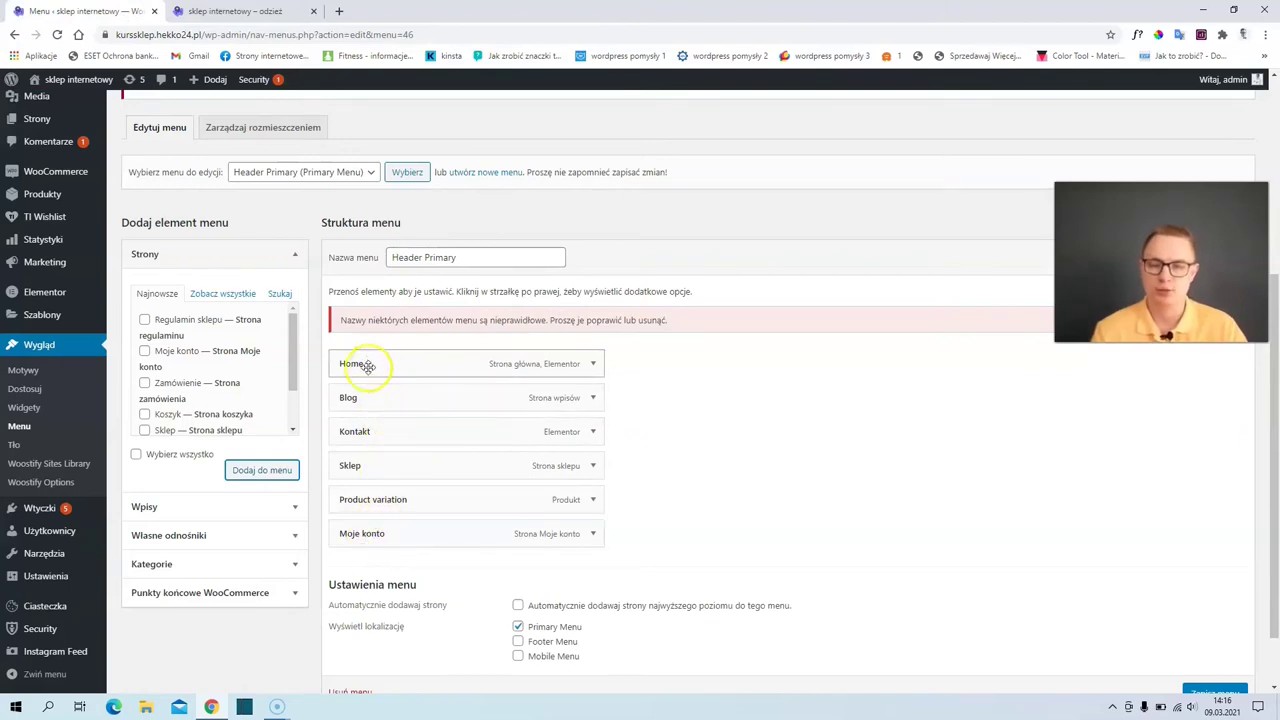
pyautogui.moveTo(380, 536)
pyautogui.mouseDown()
pyautogui.moveTo(383, 386)
pyautogui.moveTo(405, 547)
pyautogui.moveTo(394, 533)
pyautogui.mouseUp()
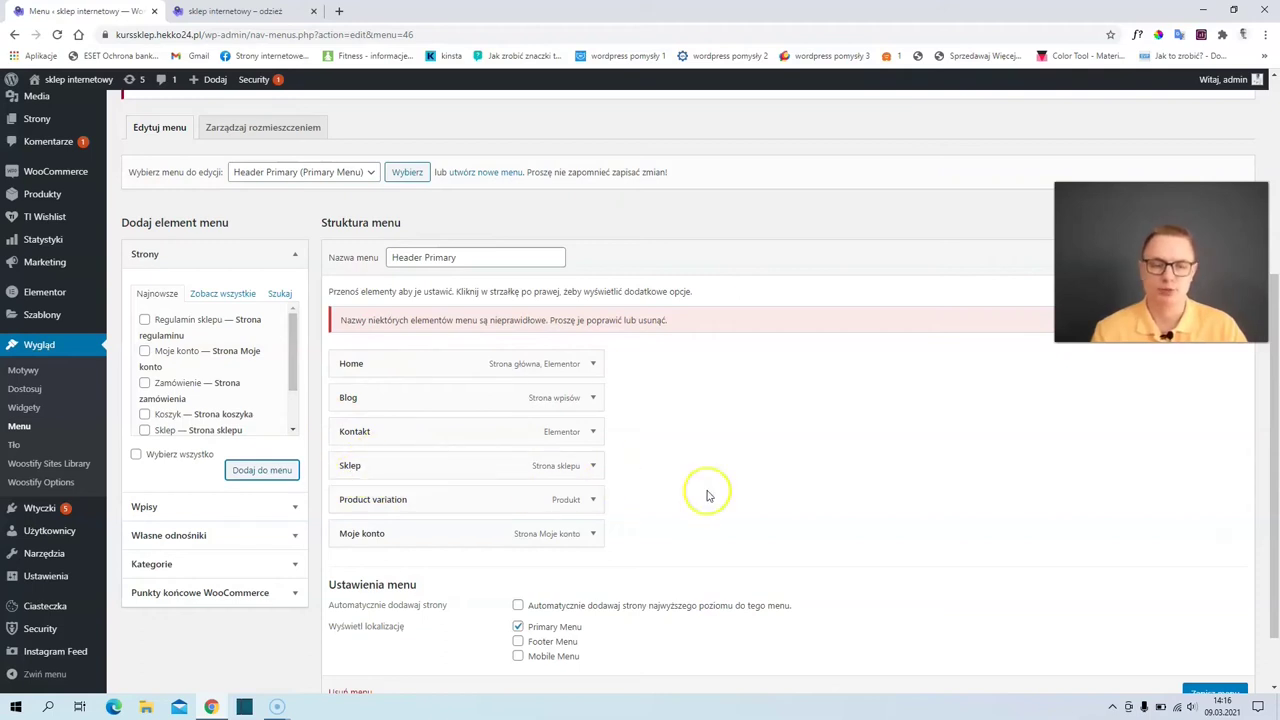
pyautogui.scroll(-1, 960, 570)
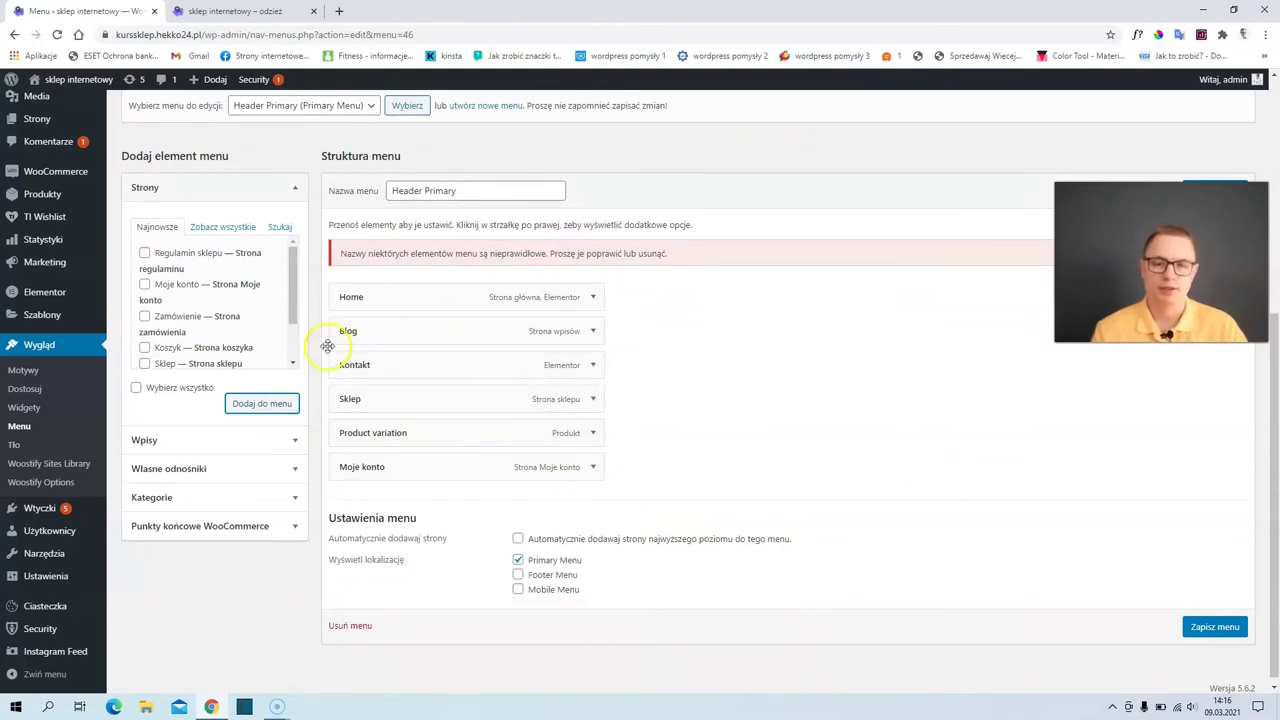
pyautogui.click(1203, 628)
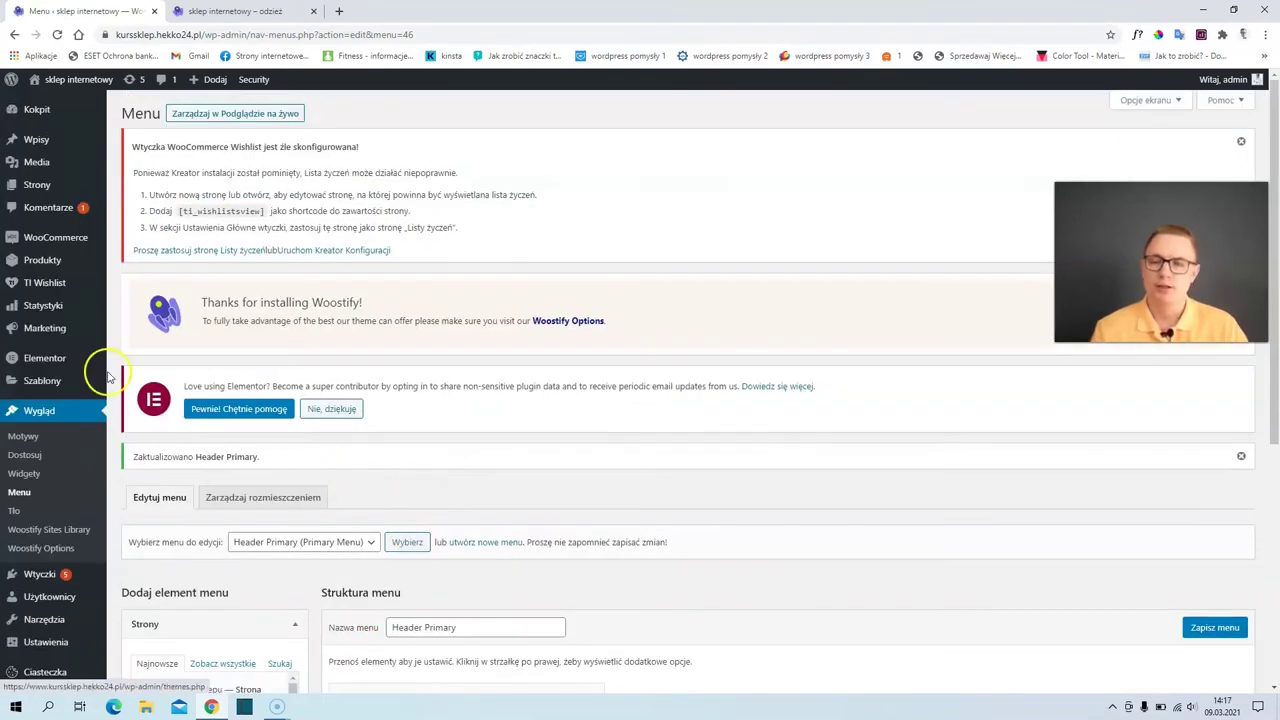
pyautogui.moveTo(88, 381)
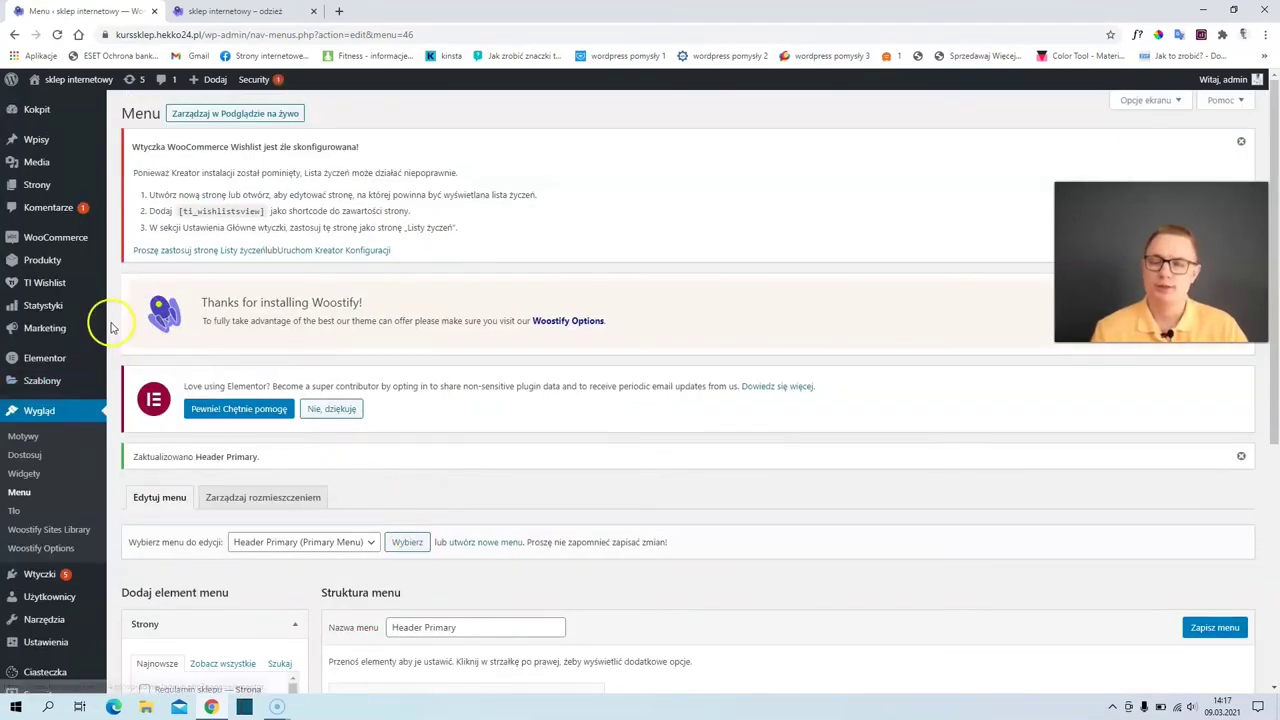
# - Set the 'Choose Your Image' placeholder as the logo under Tożsamość witryny, skipping cropping
pyautogui.click(28, 460)
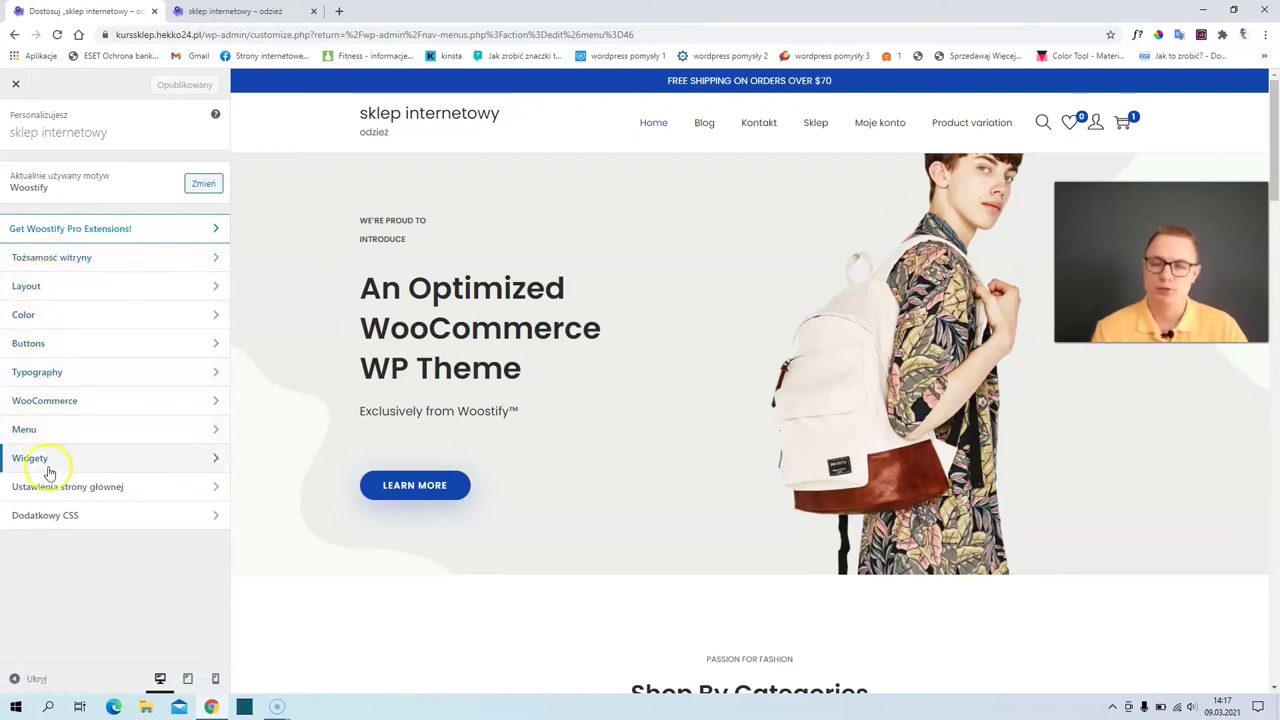
pyautogui.click(76, 266)
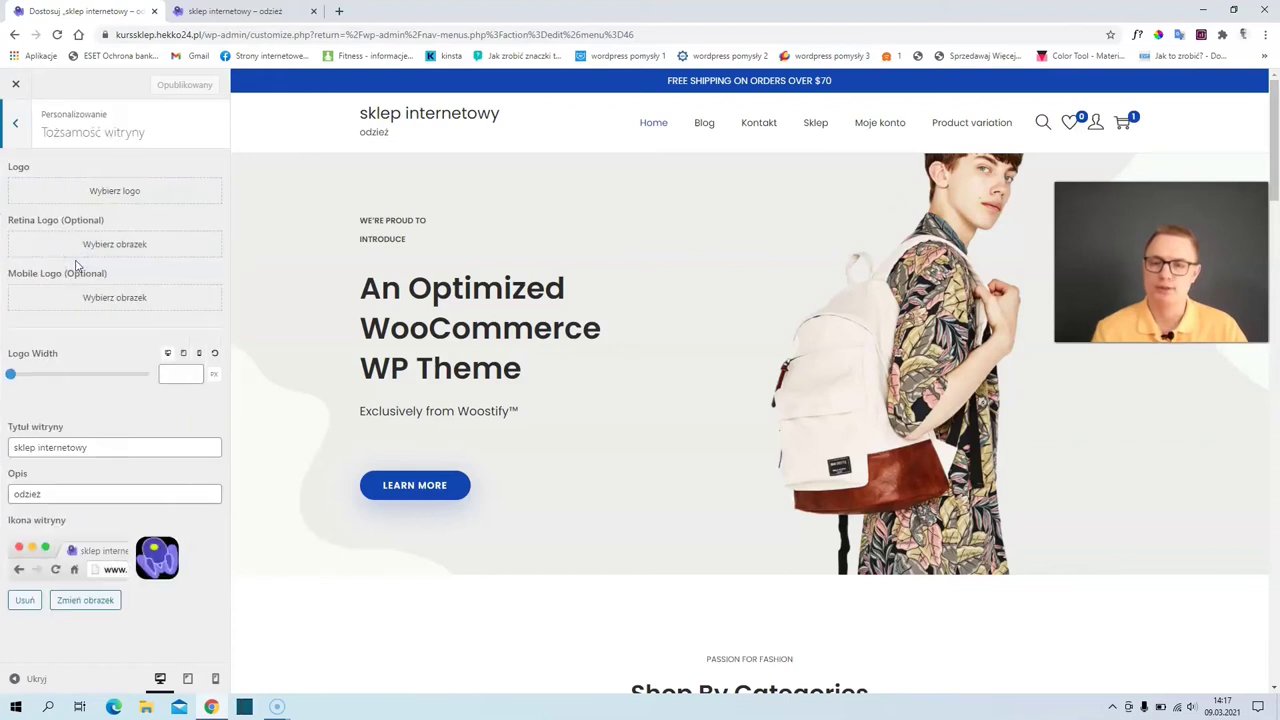
pyautogui.click(122, 192)
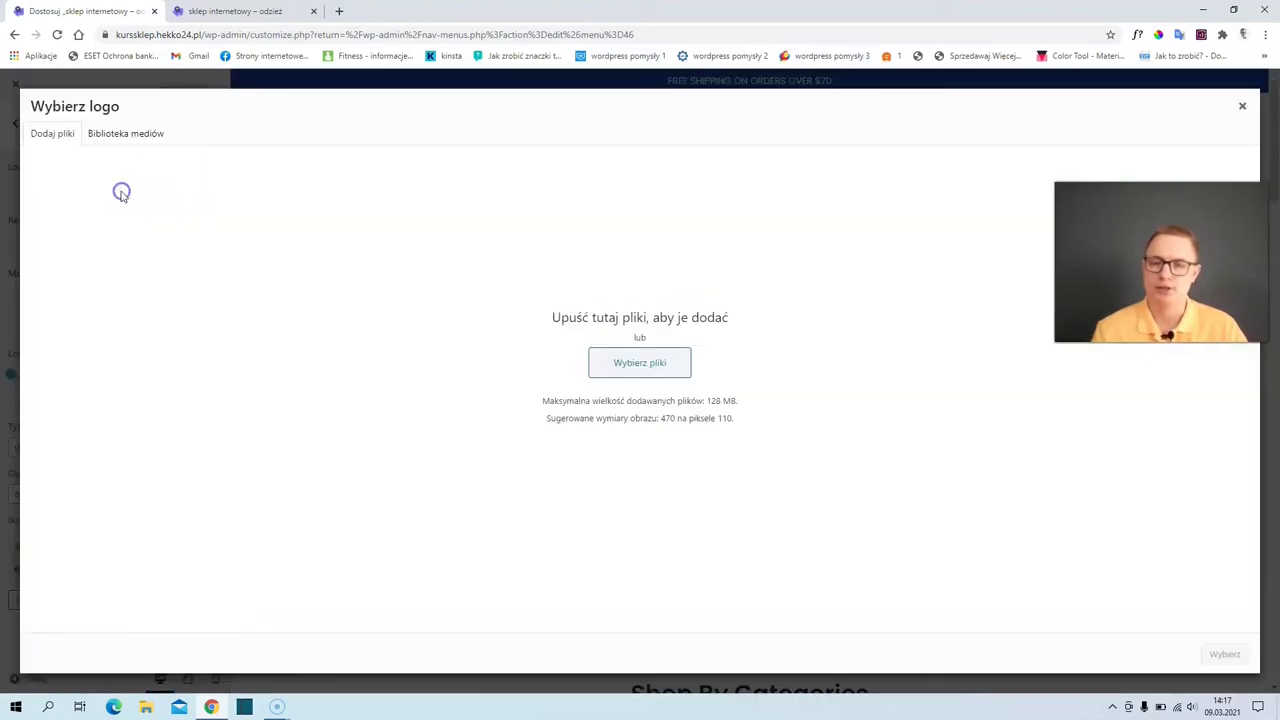
pyautogui.click(122, 133)
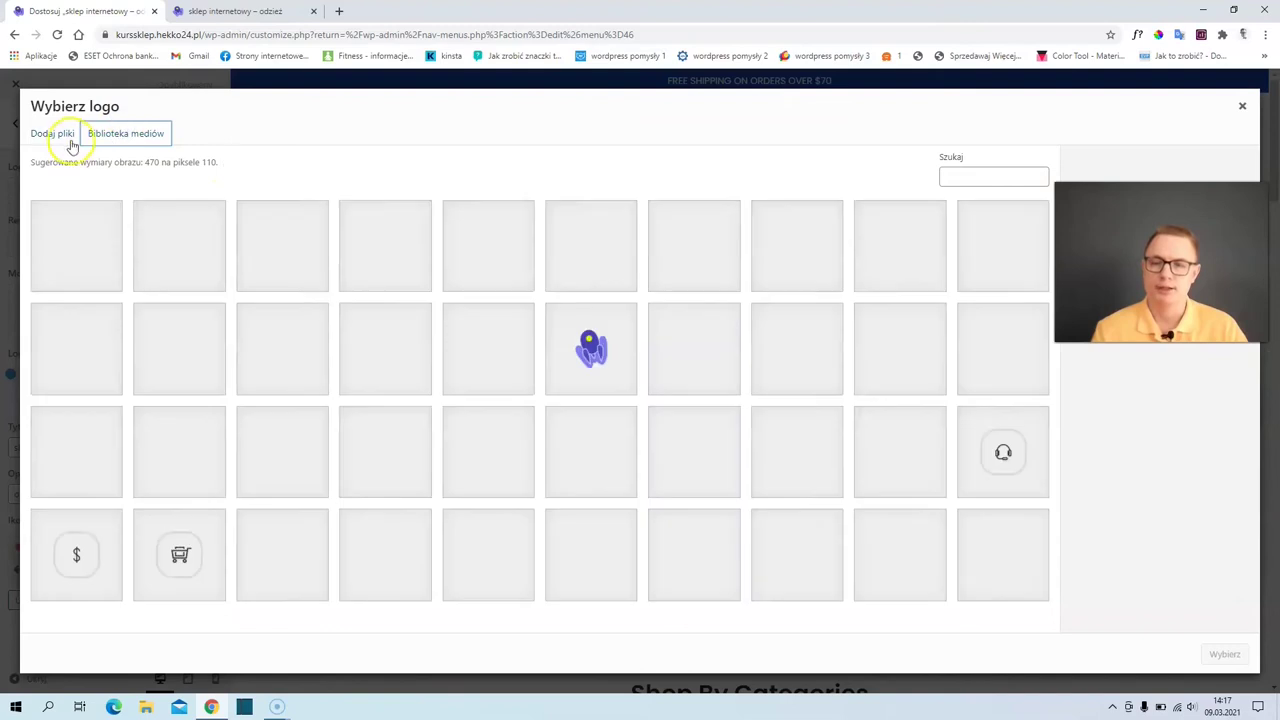
pyautogui.click(55, 138)
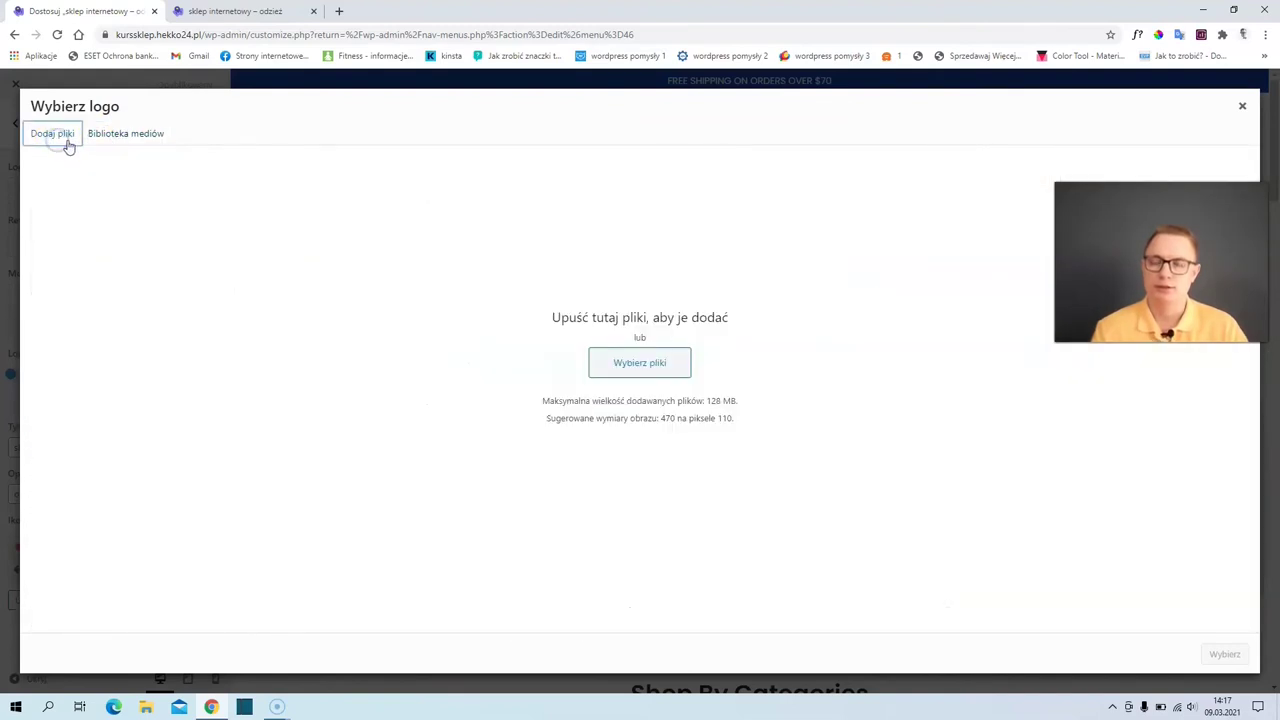
pyautogui.click(636, 366)
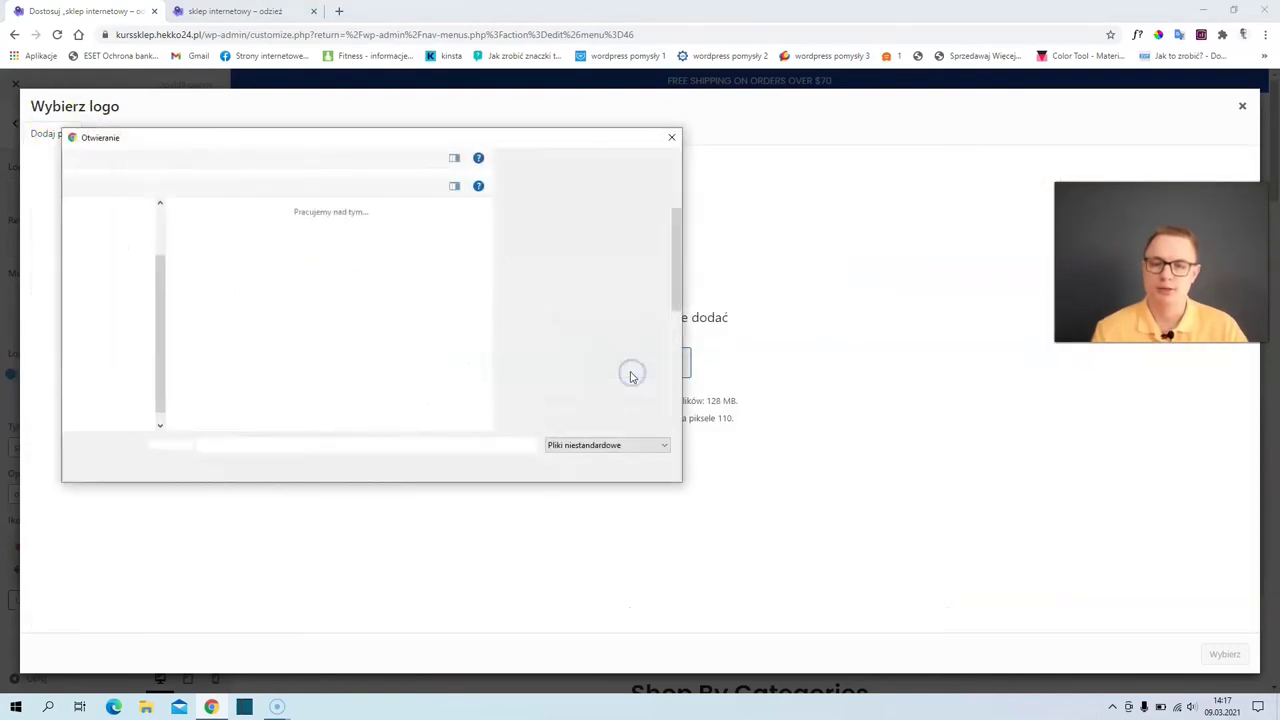
pyautogui.click(670, 137)
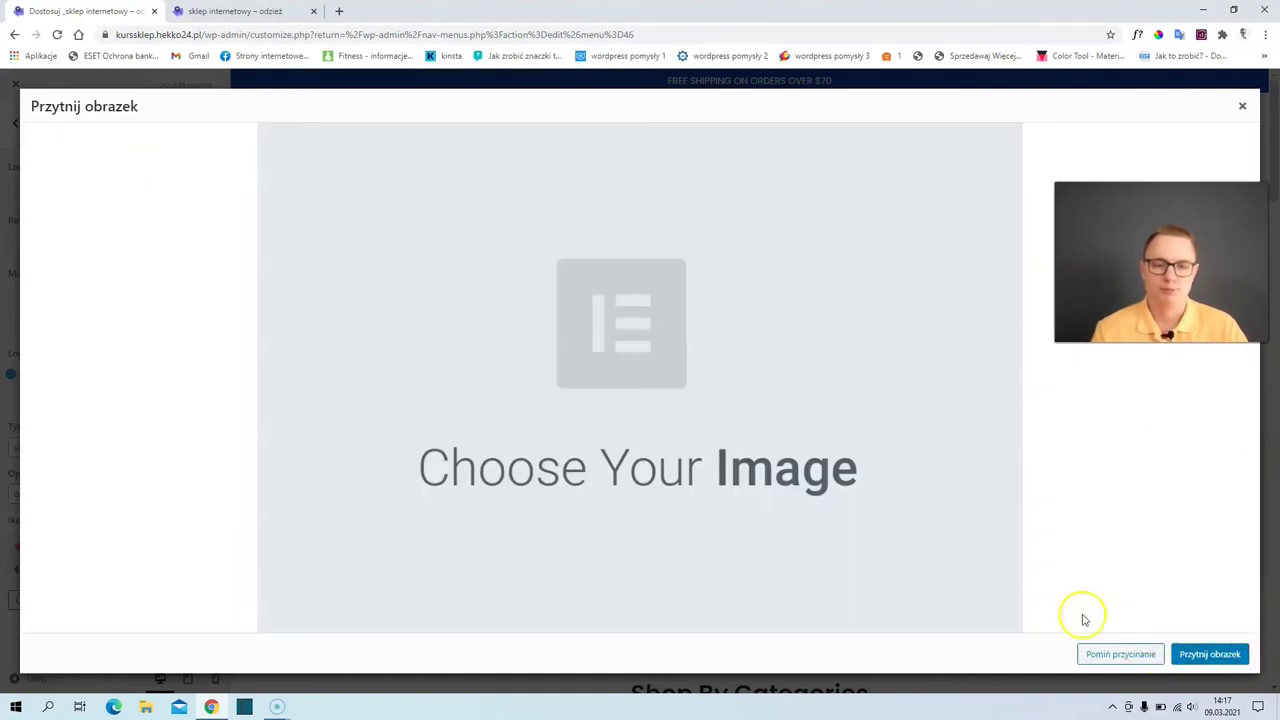
pyautogui.click(1145, 654)
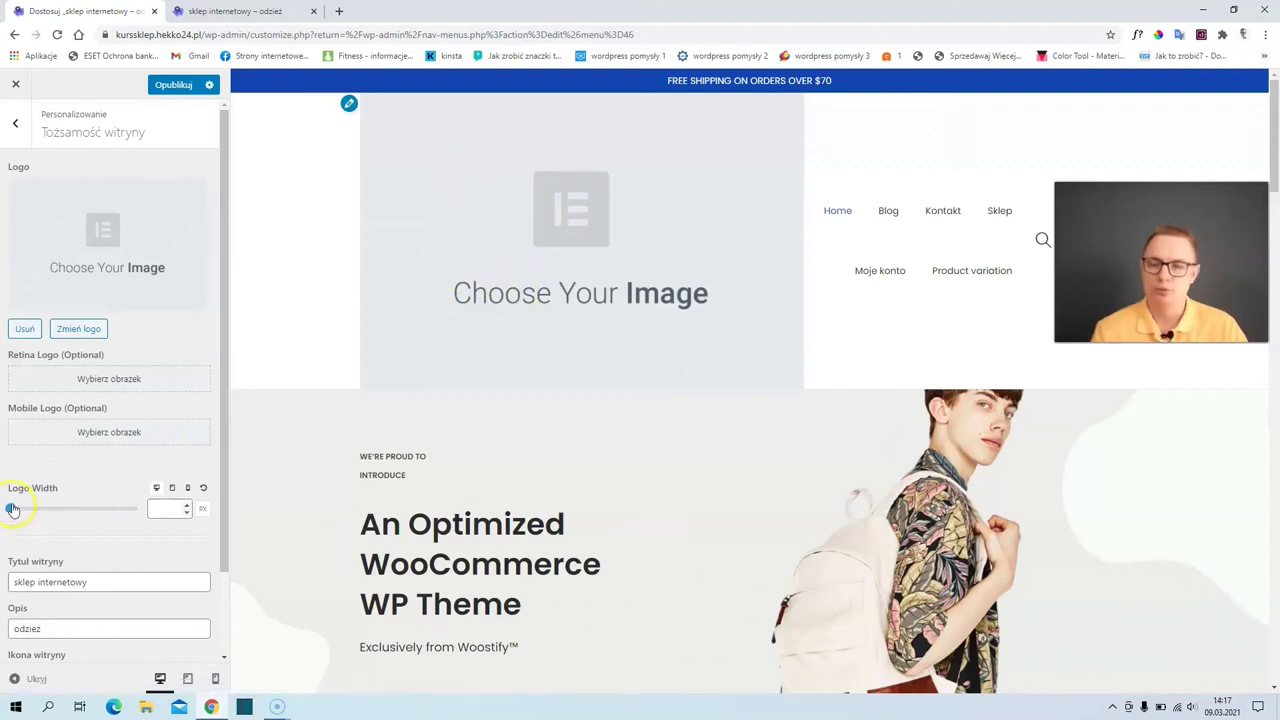
# - Adjust the logo width per device: about 138 px on tablet and 80 px on mobile
pyautogui.moveTo(12, 518); pyautogui.dragTo(34, 503)
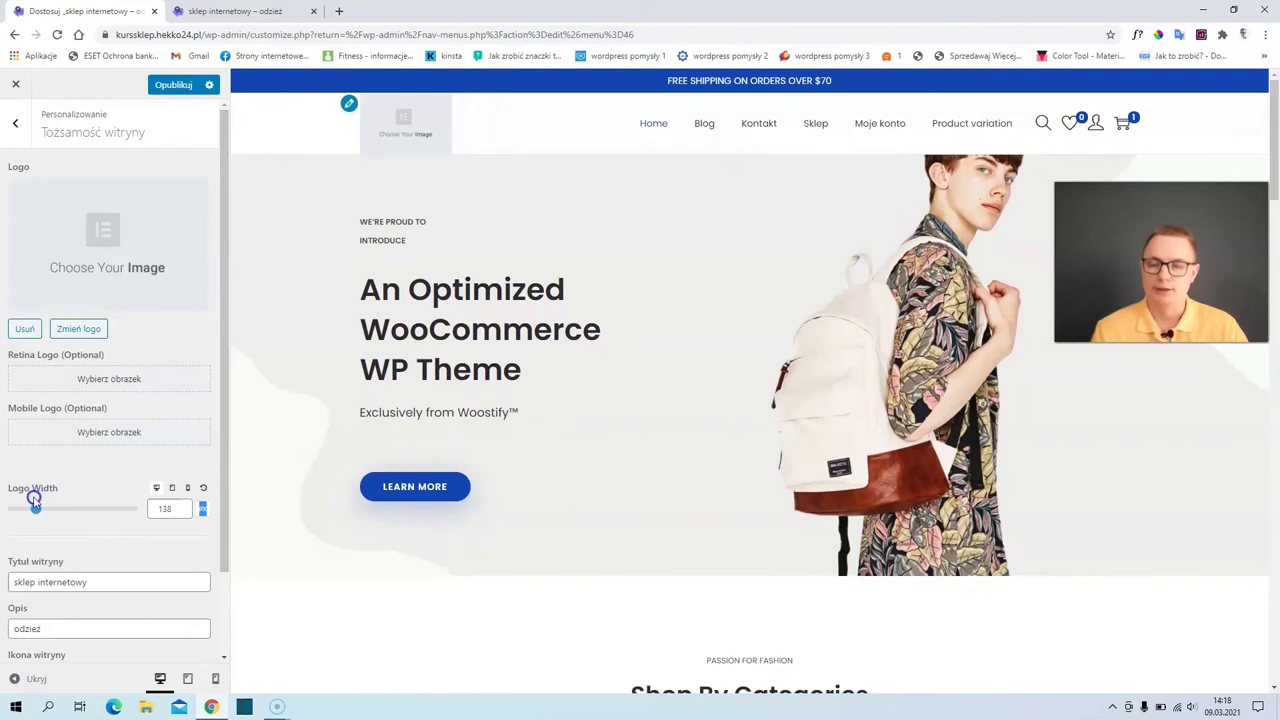
pyautogui.click(187, 679)
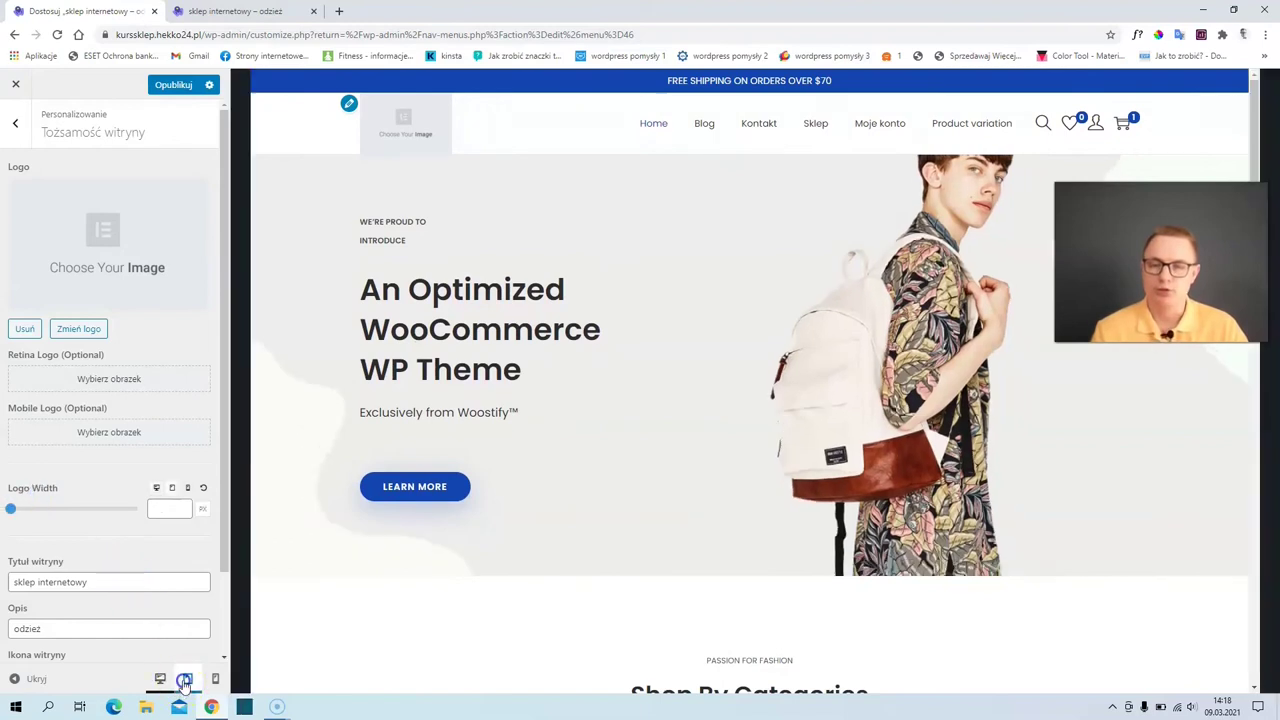
pyautogui.moveTo(12, 512); pyautogui.dragTo(34, 514)
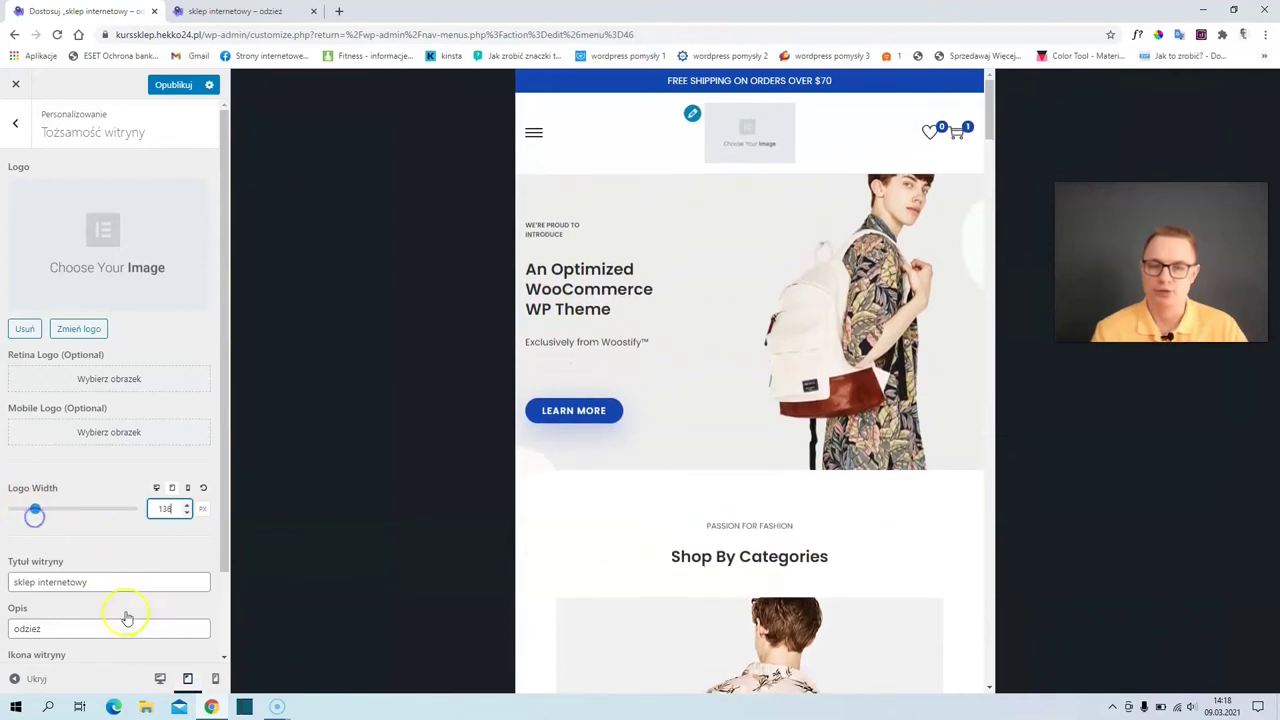
pyautogui.click(215, 679)
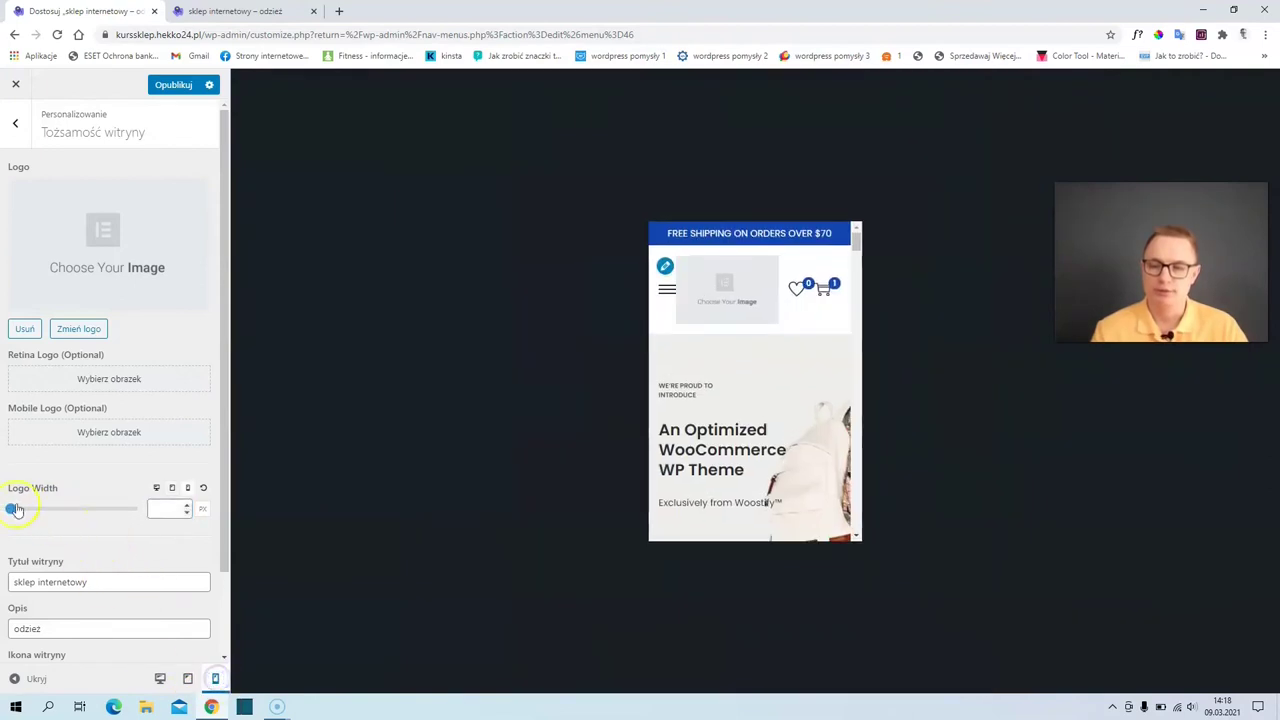
pyautogui.moveTo(10, 512)
pyautogui.mouseDown()
pyautogui.moveTo(43, 514)
pyautogui.moveTo(17, 513)
pyautogui.mouseUp()
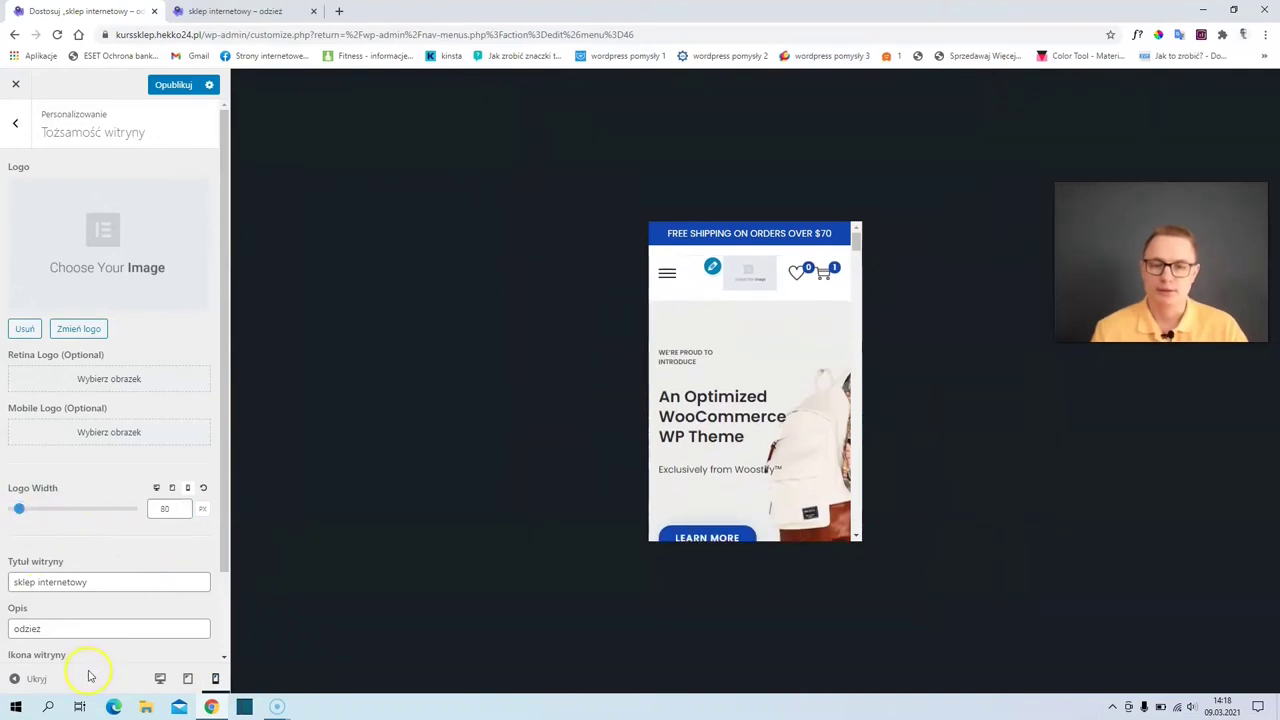
# - Review the desktop-width preview and go back to the main customizer menu
pyautogui.click(160, 680)
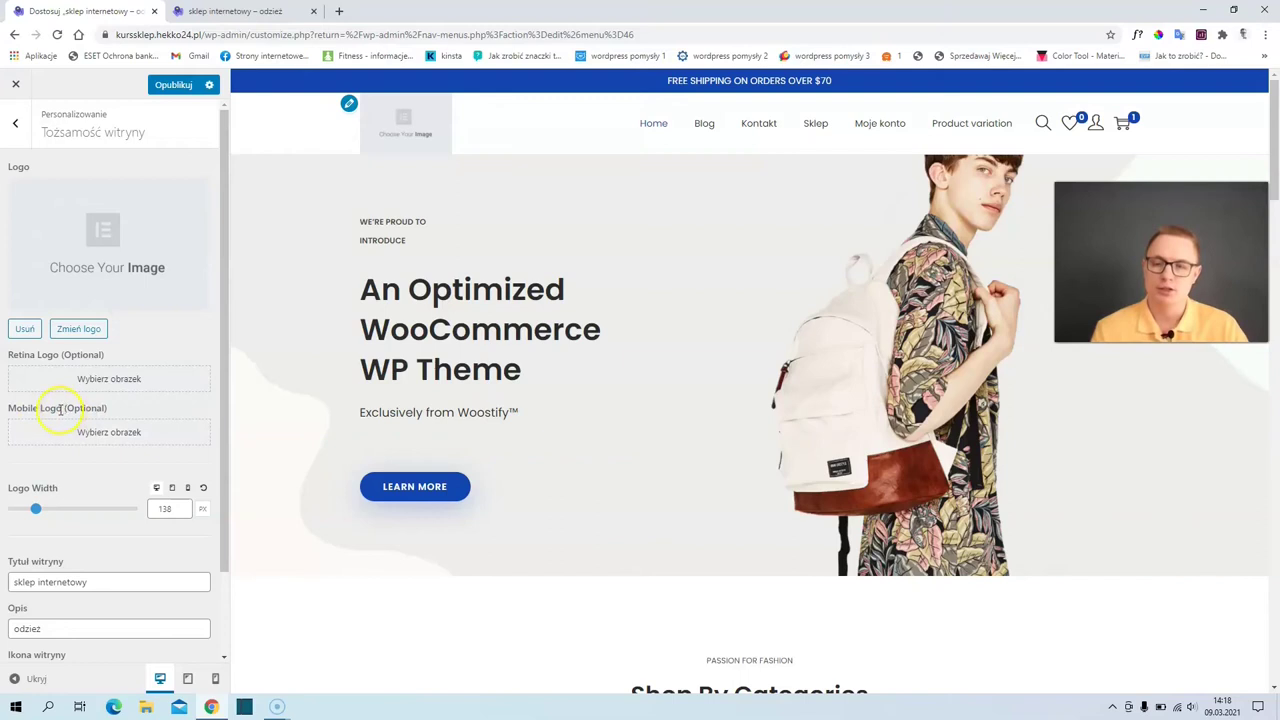
pyautogui.scroll(-1, 80, 437)
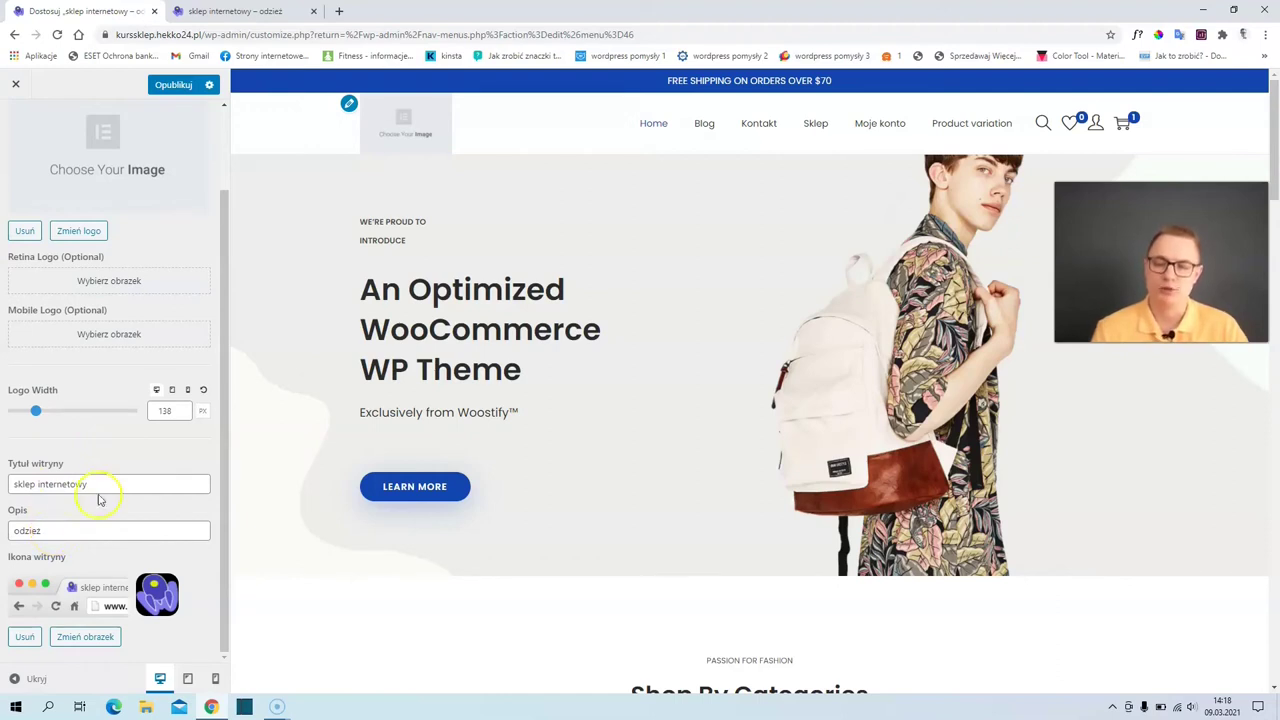
pyautogui.scroll(2, 79, 521)
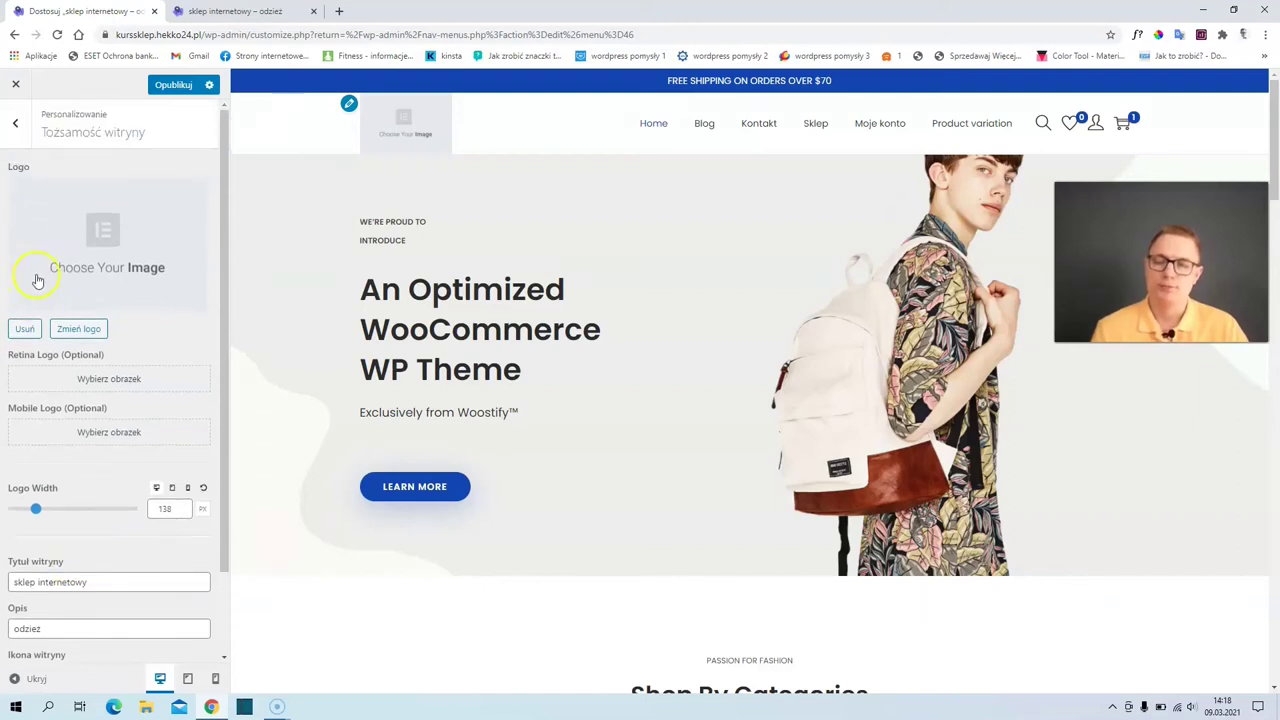
pyautogui.click(15, 126)
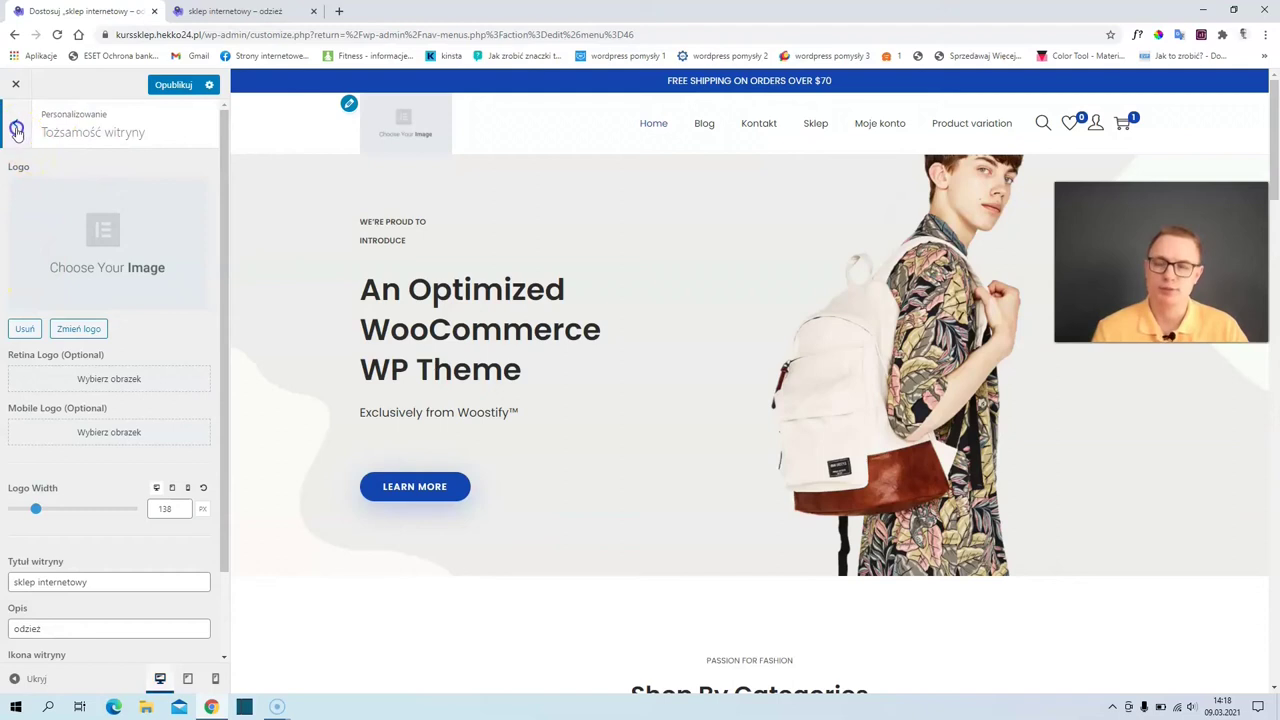
# - Change the Layout > Site Container width from 1200 to 1250
pyautogui.click(60, 288)
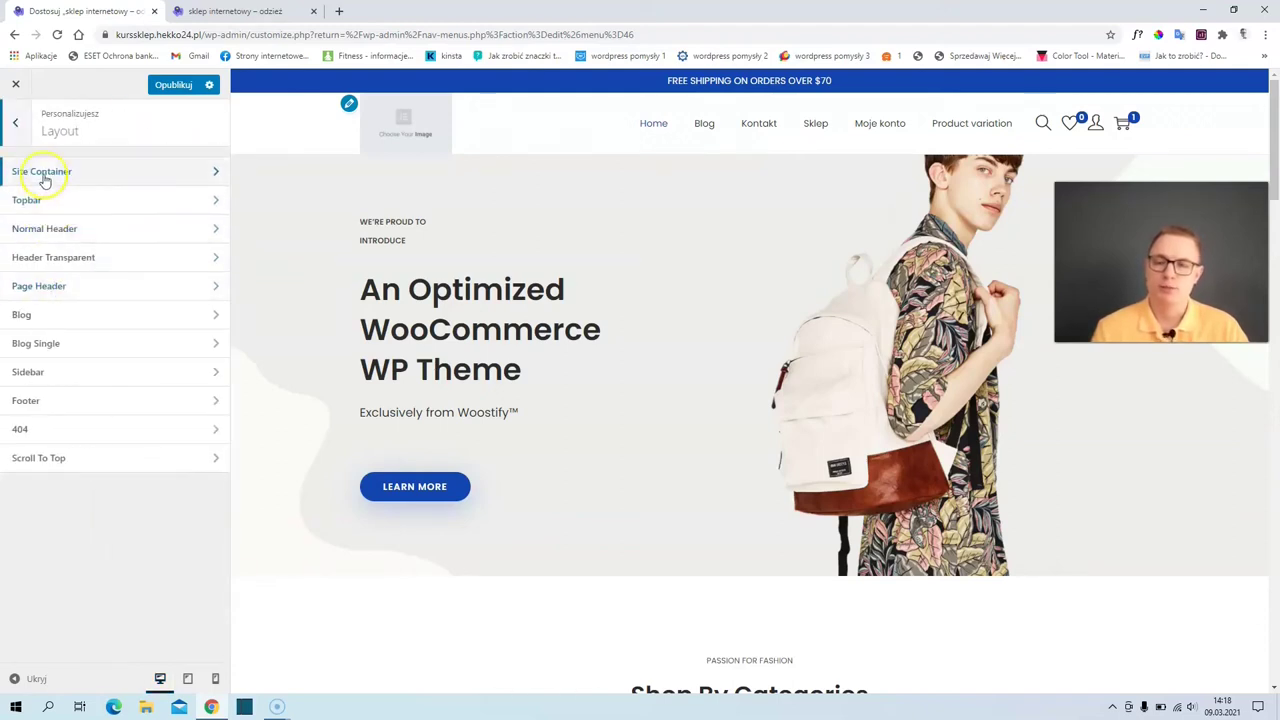
pyautogui.click(46, 173)
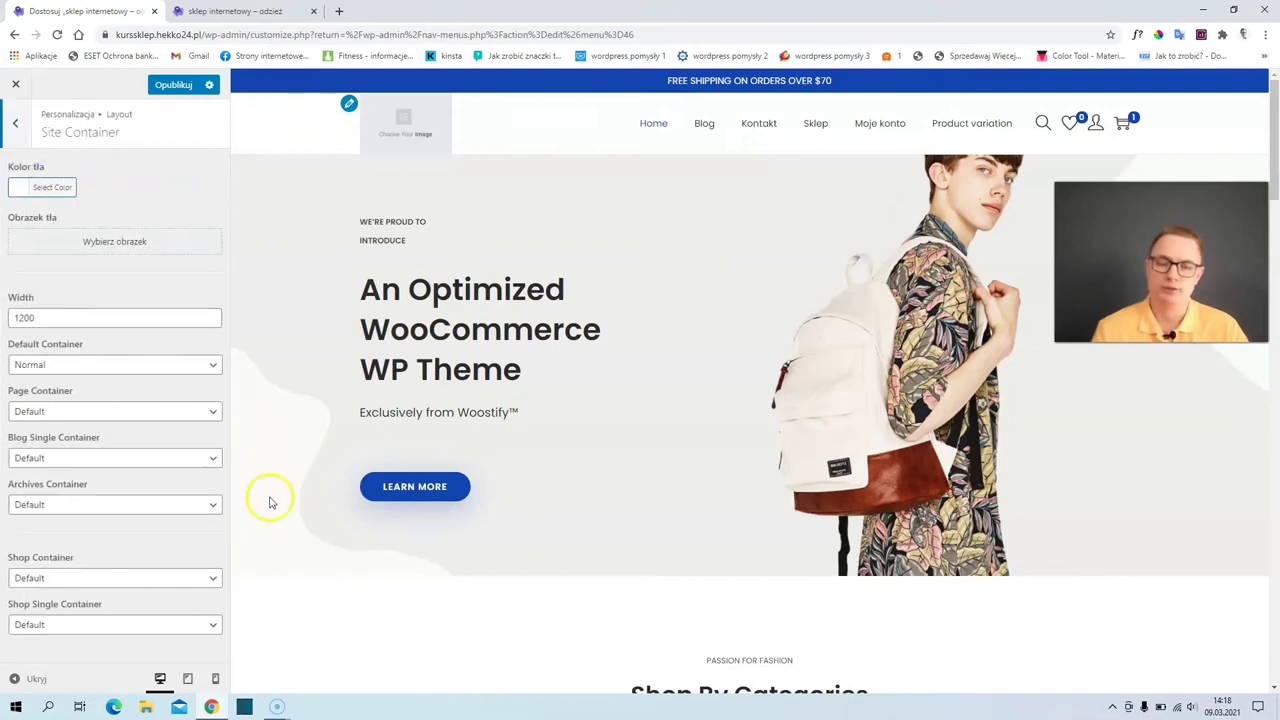
pyautogui.doubleClick(27, 317)
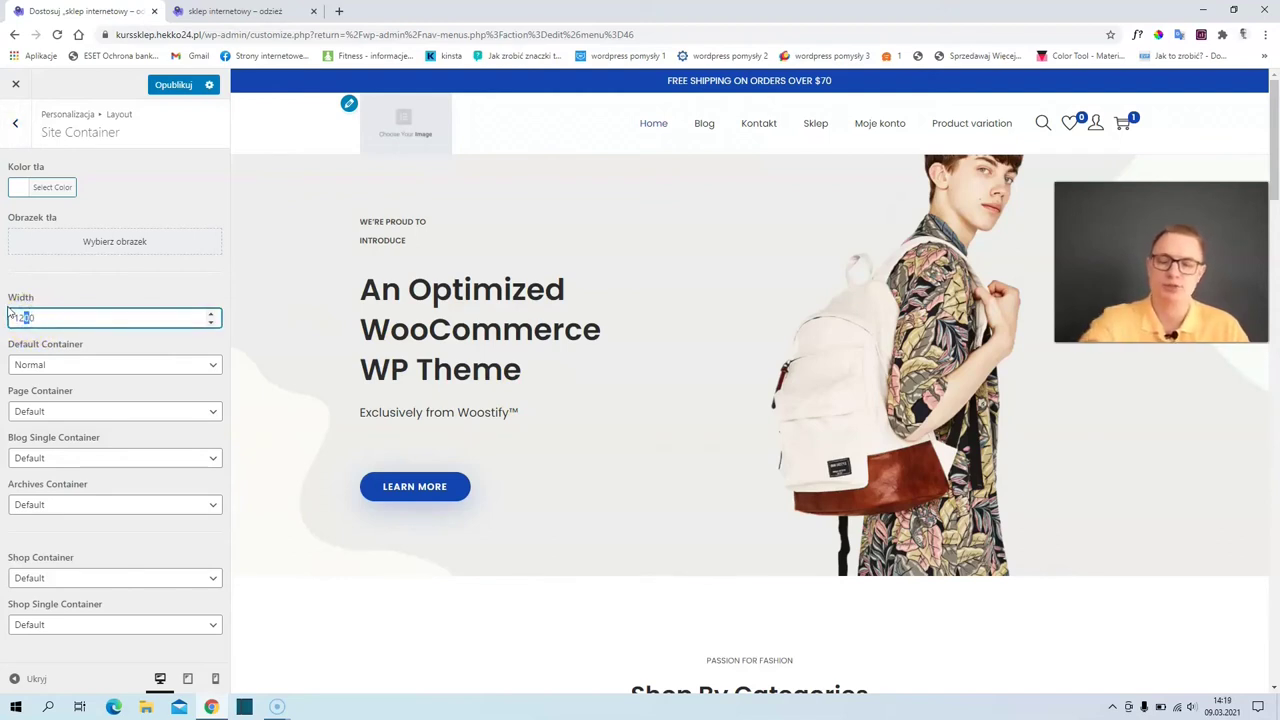
pyautogui.write('5')
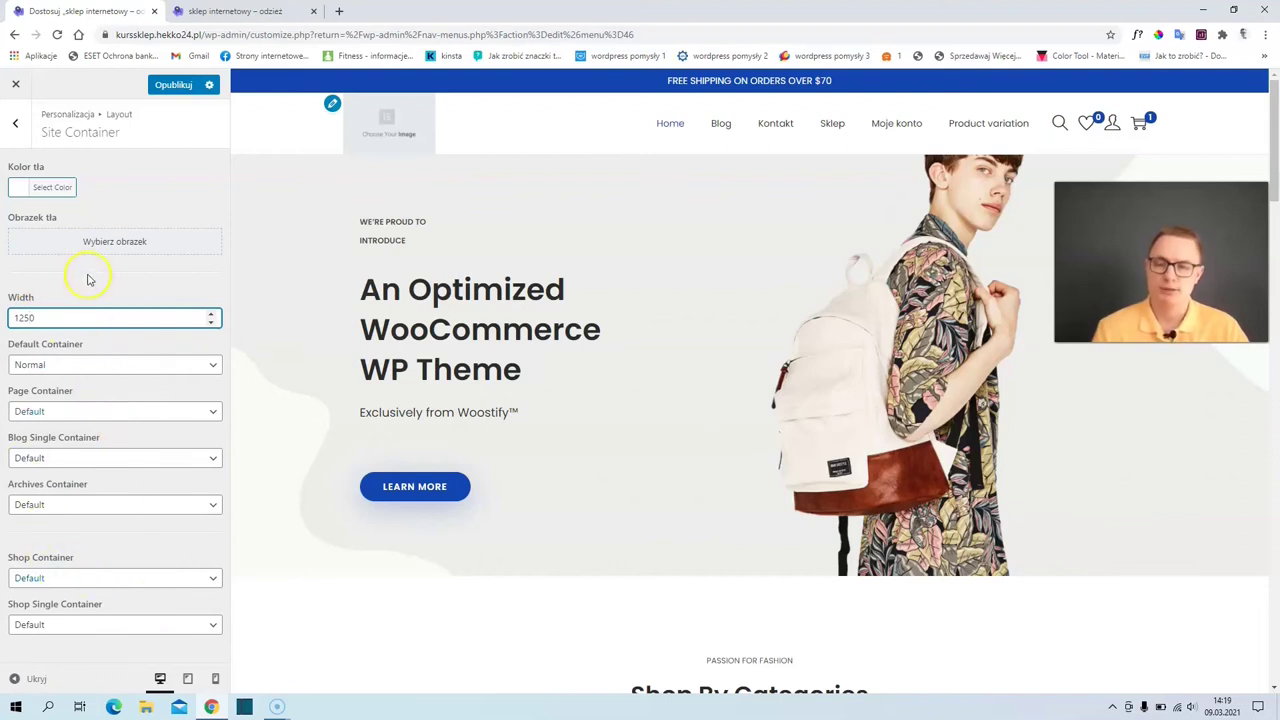
pyautogui.click(18, 126)
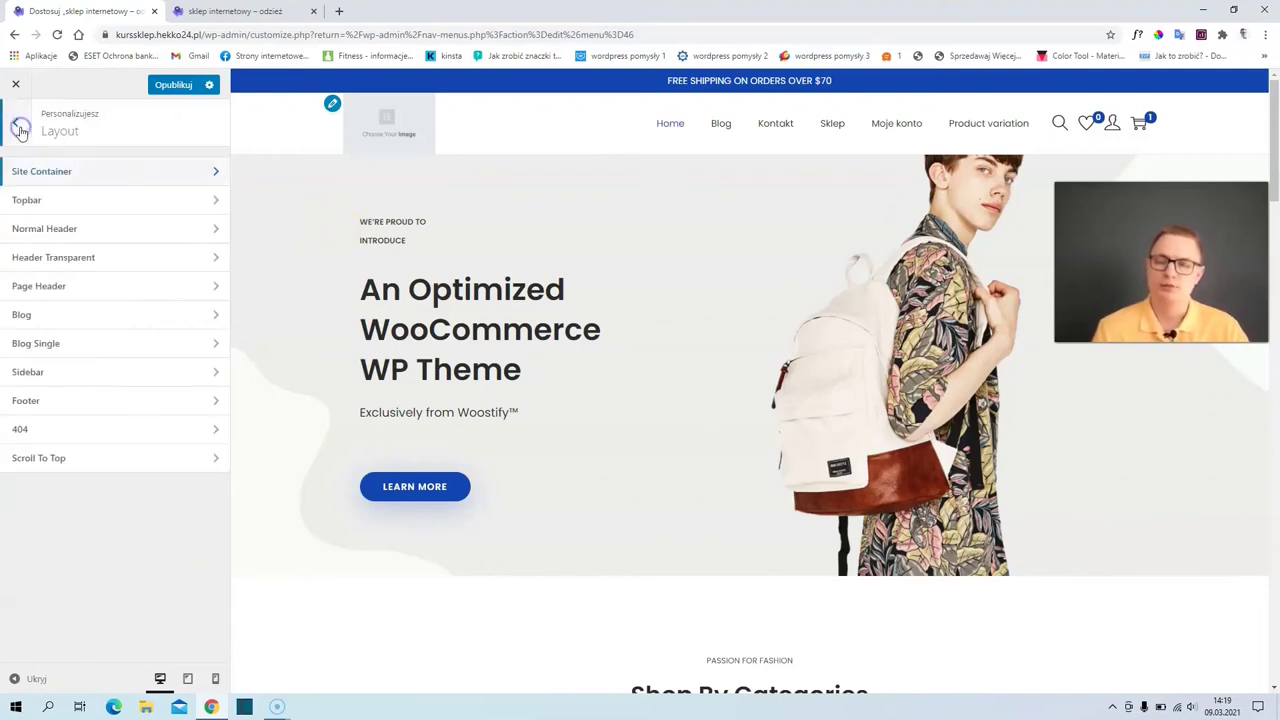
# - Keep the topbar displayed and set its background colour to black
pyautogui.click(62, 205)
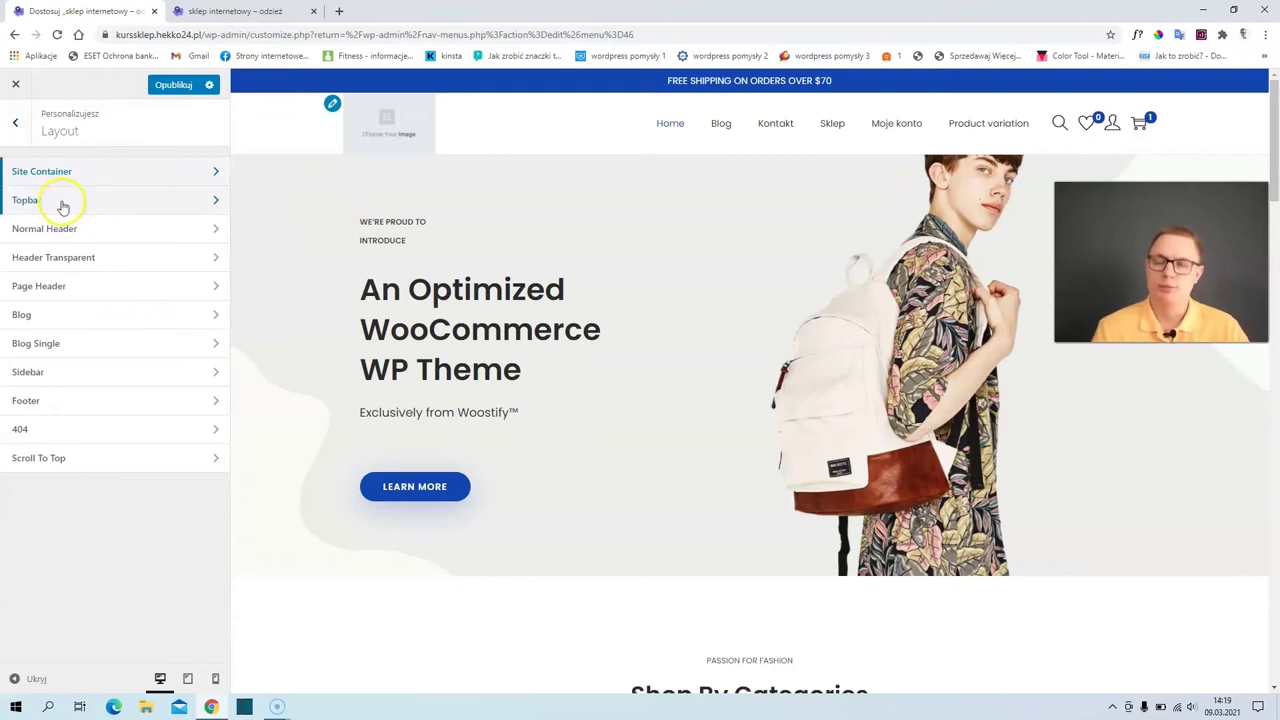
pyautogui.click(62, 205)
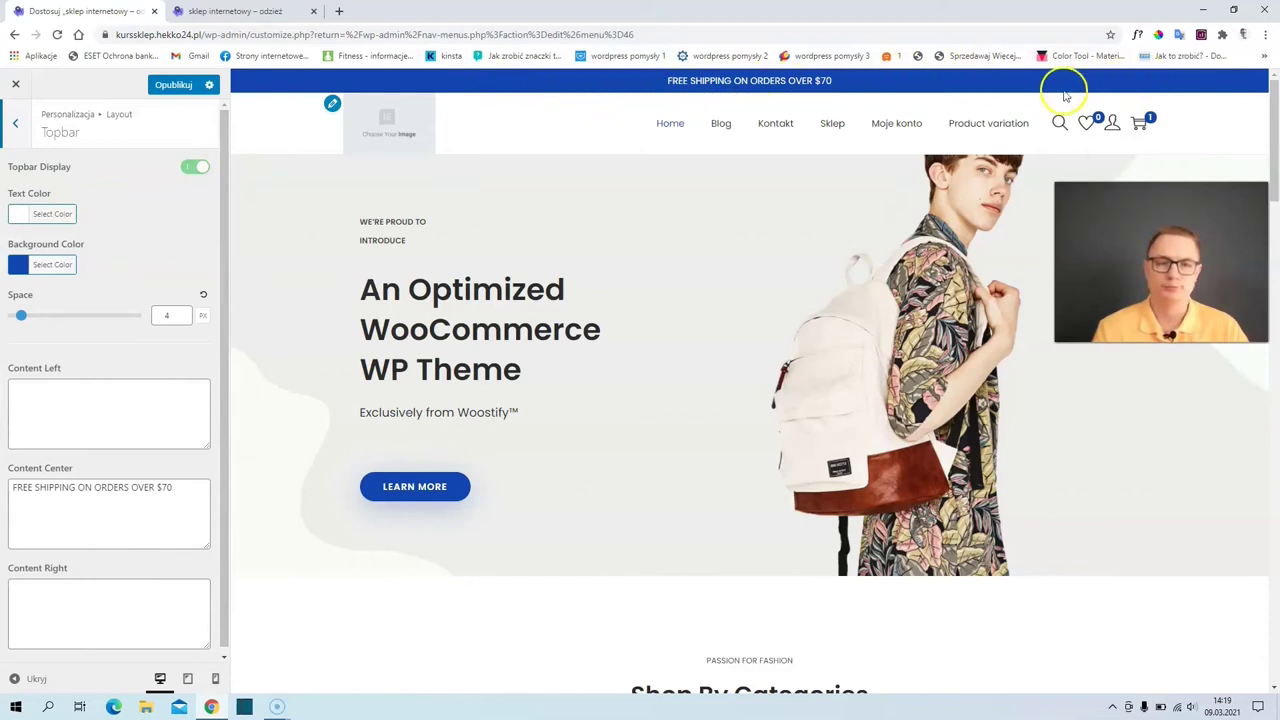
pyautogui.click(198, 170)
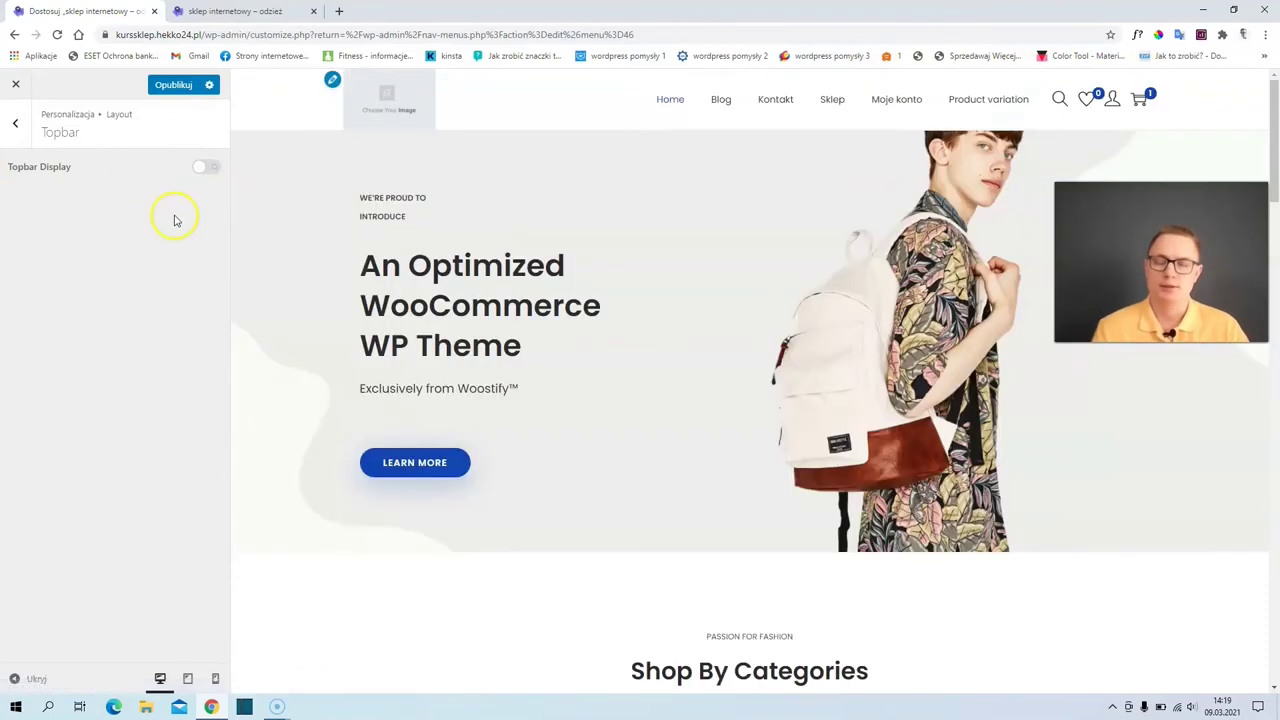
pyautogui.click(204, 172)
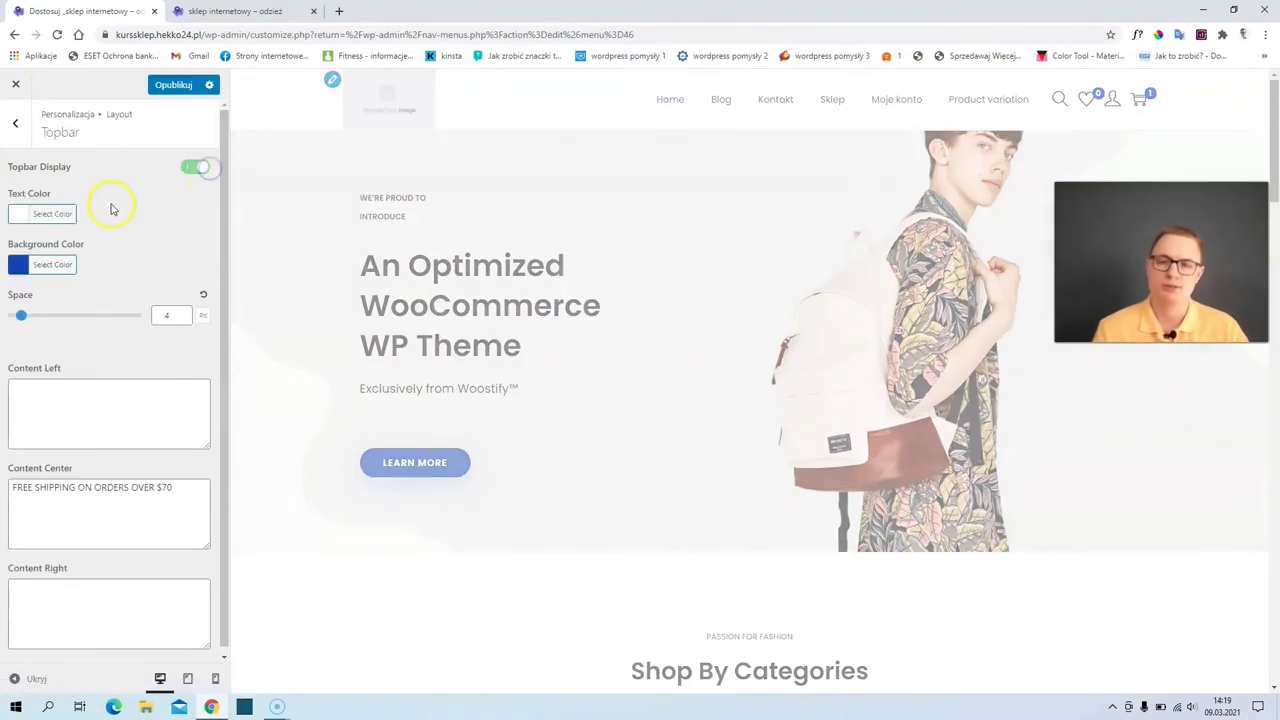
pyautogui.click(30, 266)
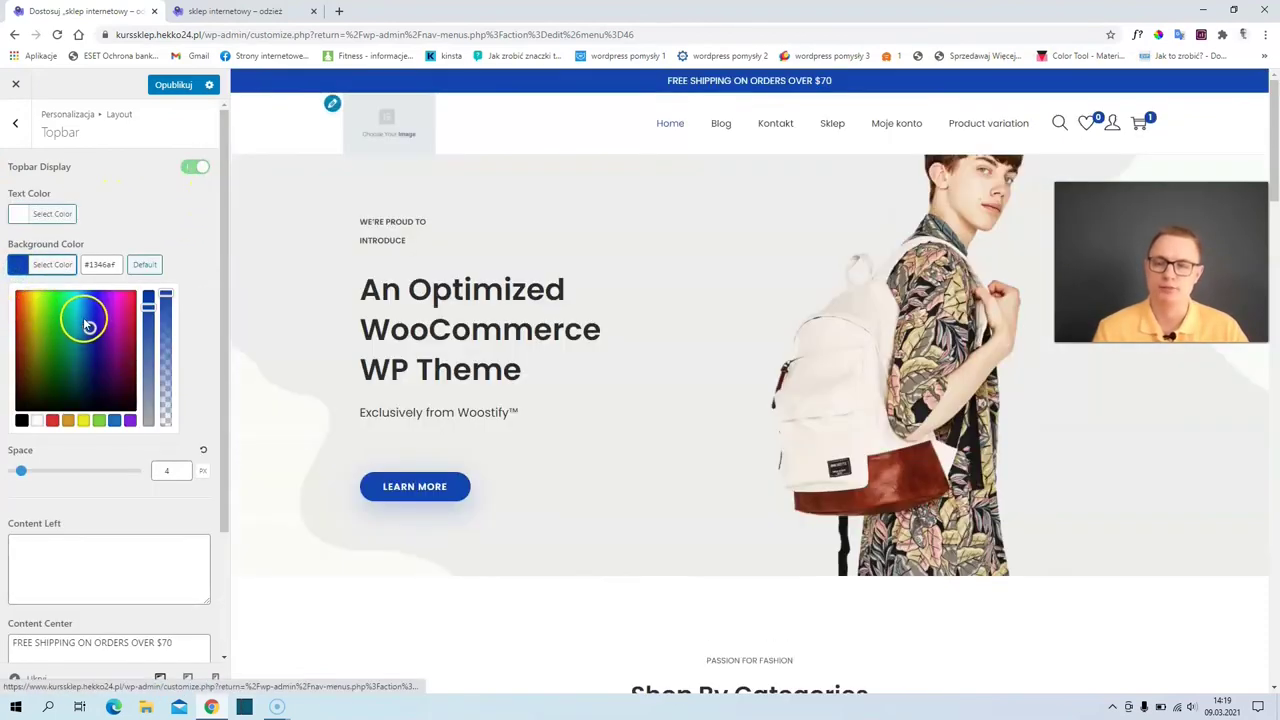
pyautogui.moveTo(78, 352); pyautogui.dragTo(101, 404)
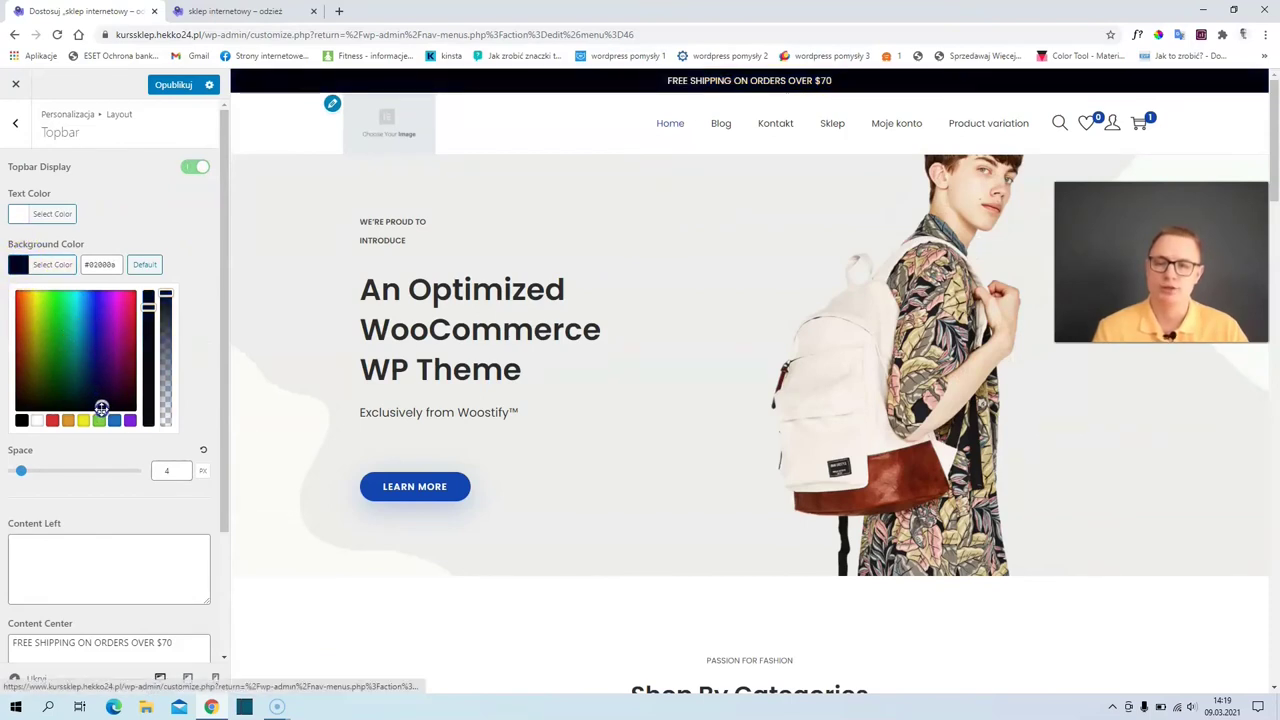
pyautogui.click(18, 268)
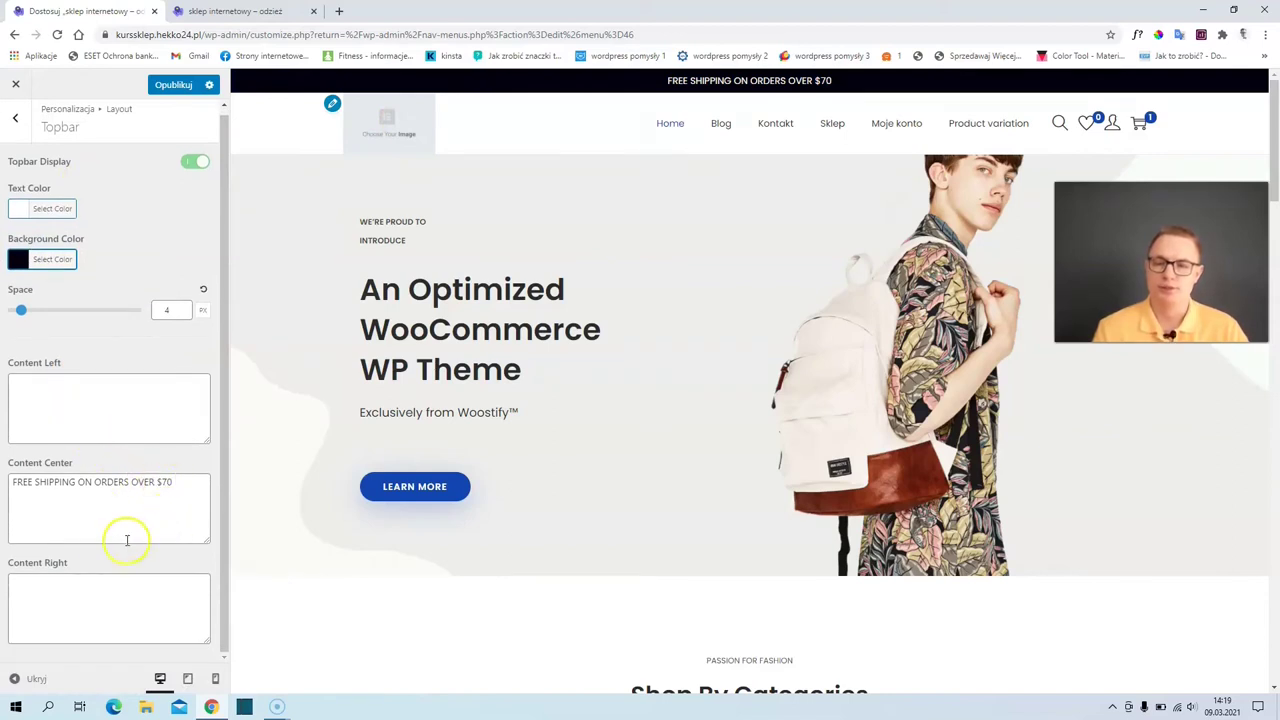
# - Enter the test text 'dgfgfgfgfg' as the topbar's Content Right
pyautogui.click(71, 577)
pyautogui.write('dgfgfgfgfg')
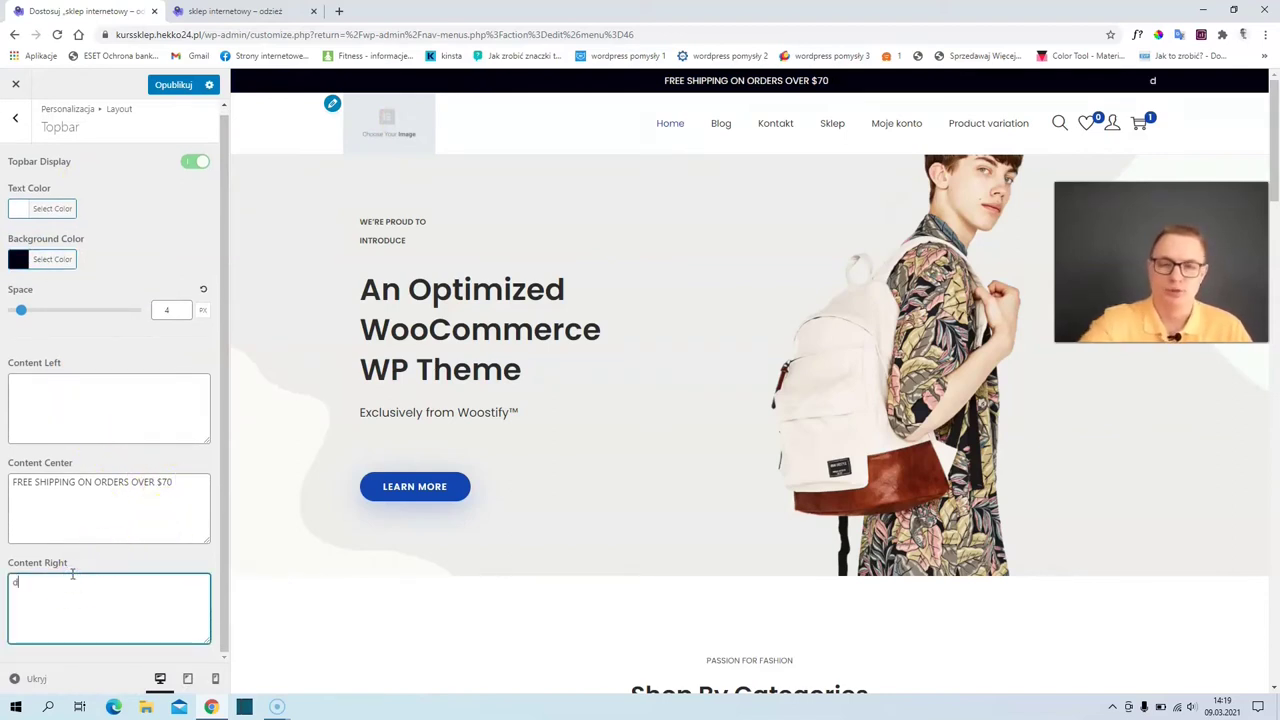
pyautogui.doubleClick(35, 583)
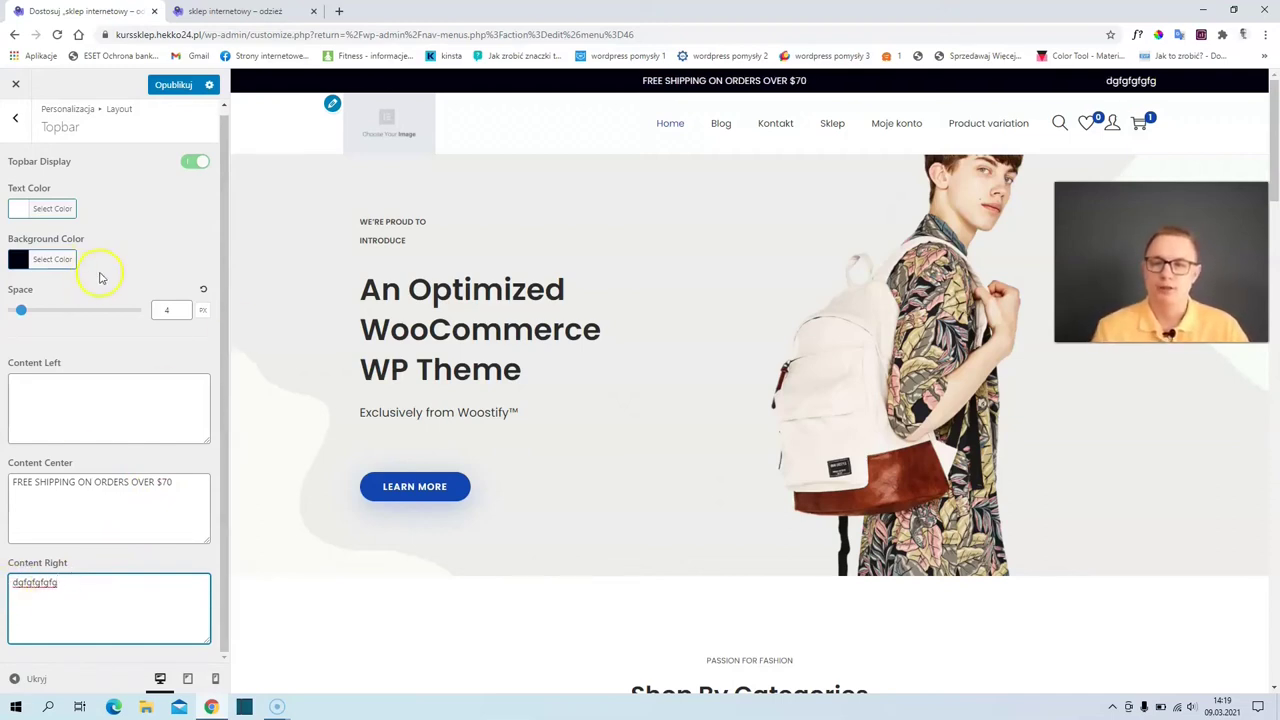
pyautogui.click(16, 118)
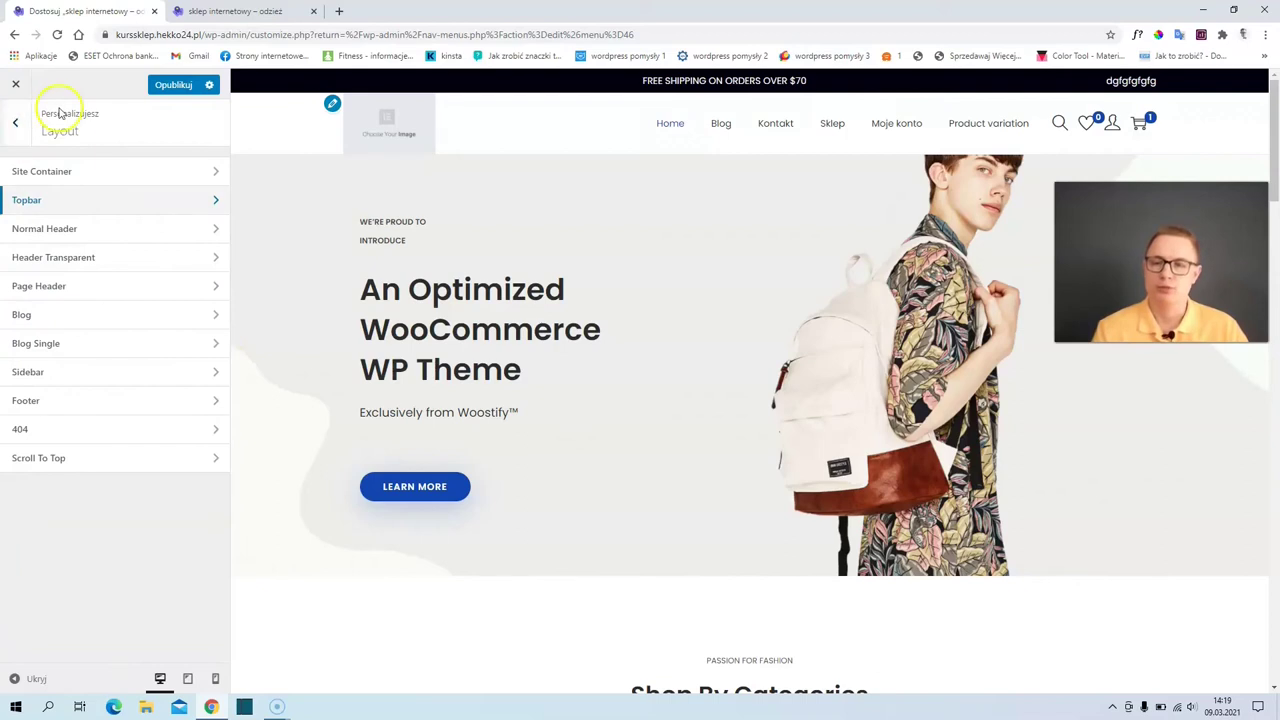
# - In Normal Header, toggle Header Menu off and back on, then try the preview's search overlay
pyautogui.click(71, 229)
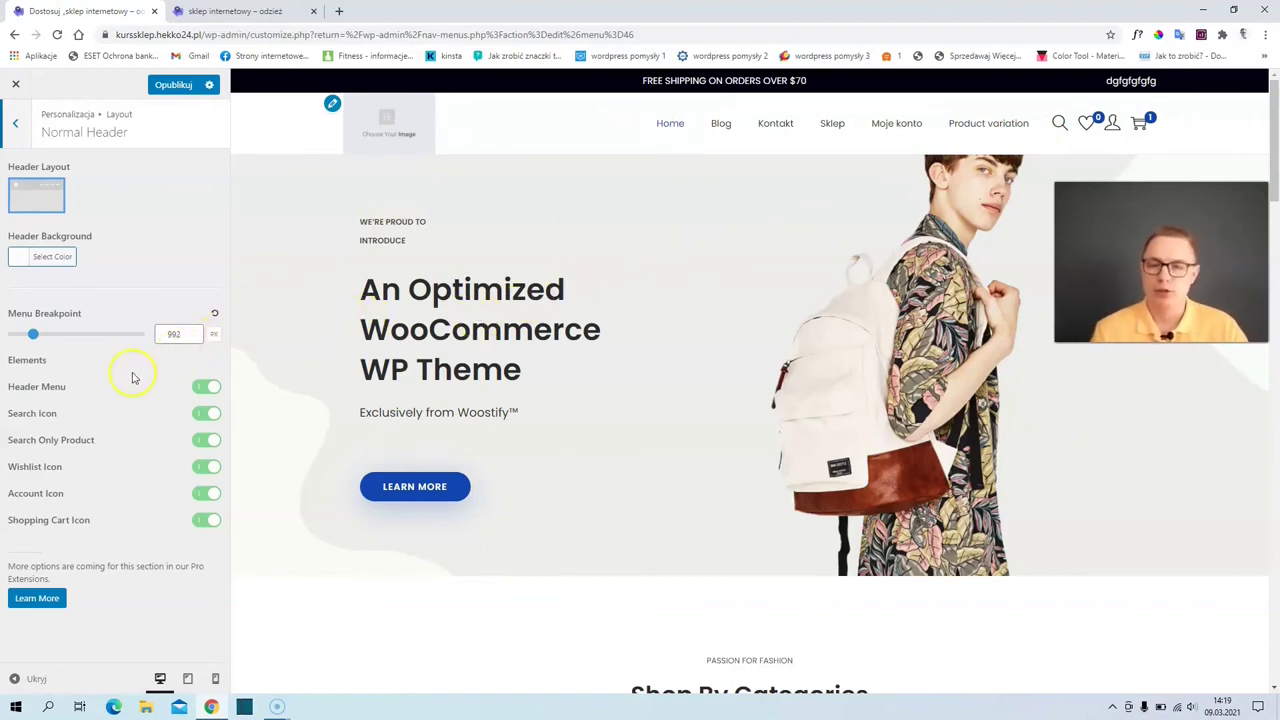
pyautogui.click(204, 388)
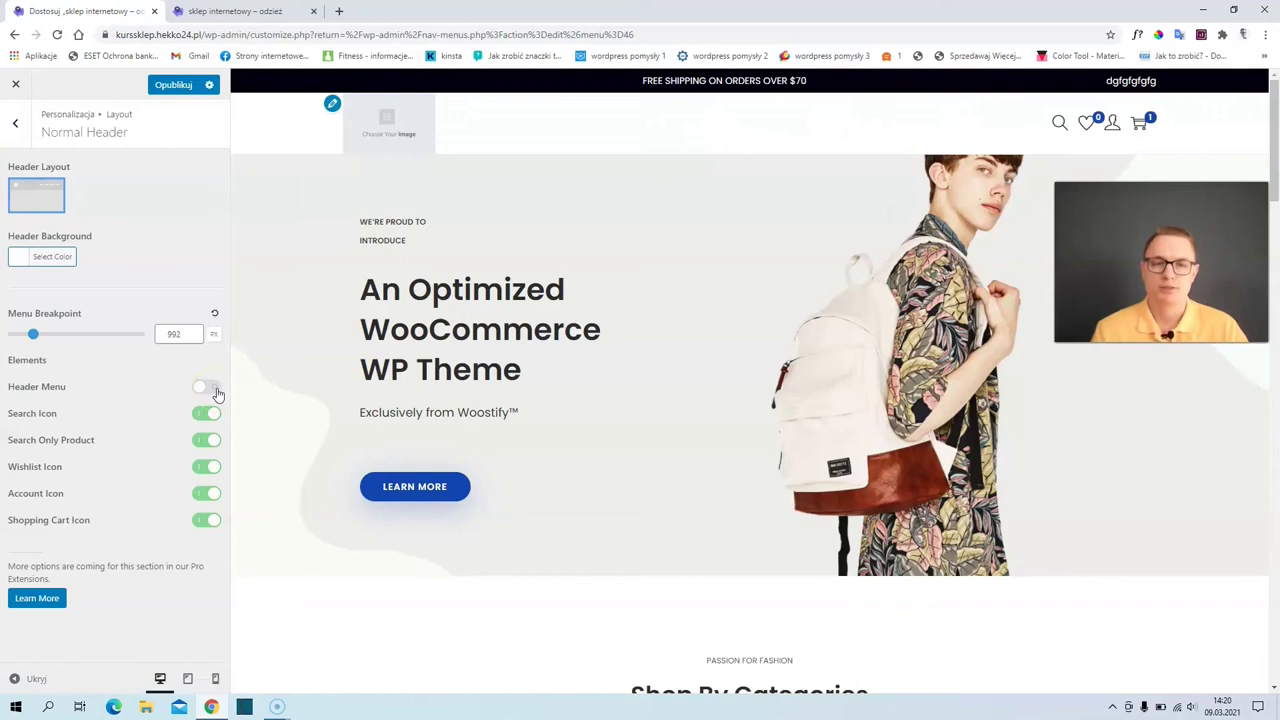
pyautogui.click(210, 390)
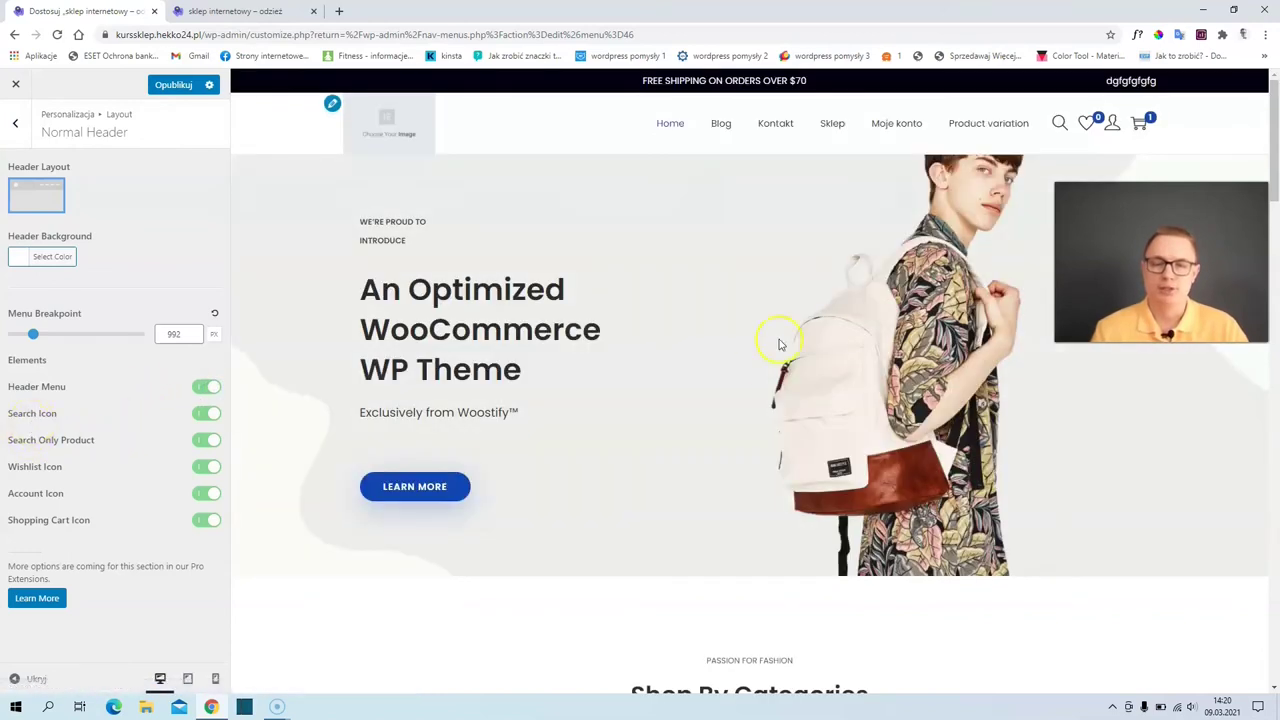
pyautogui.click(1059, 122)
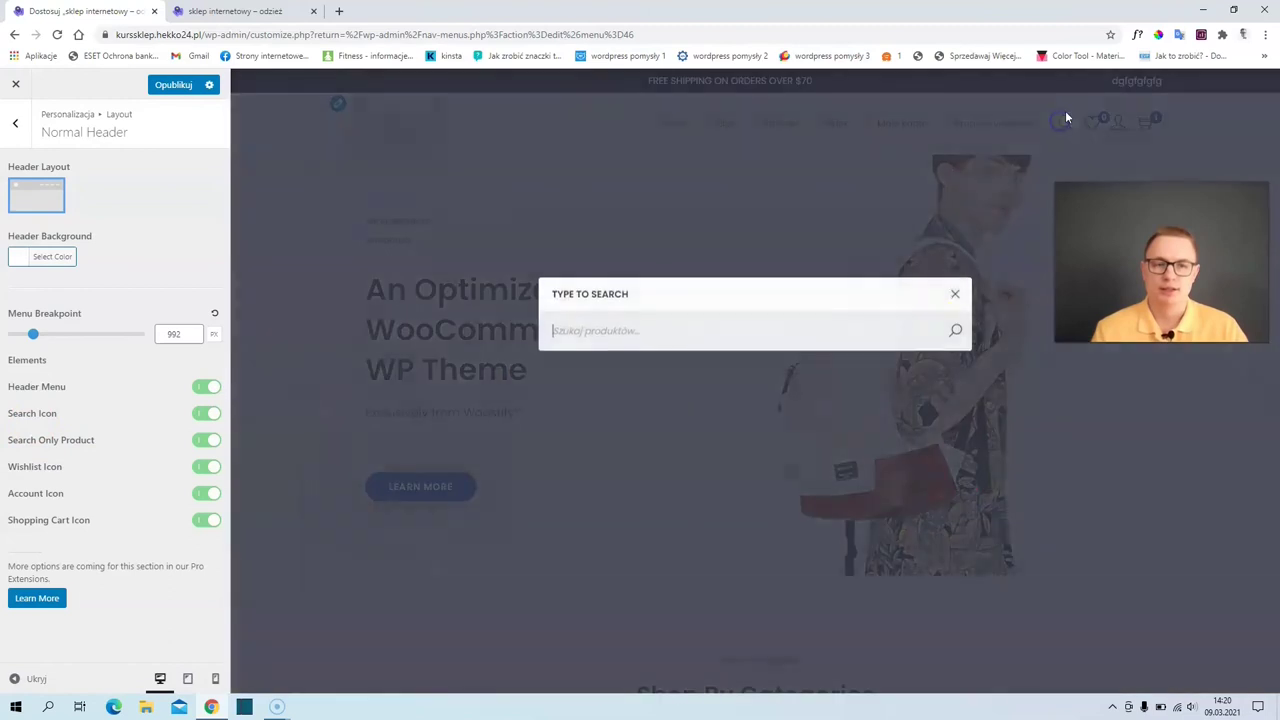
pyautogui.click(953, 295)
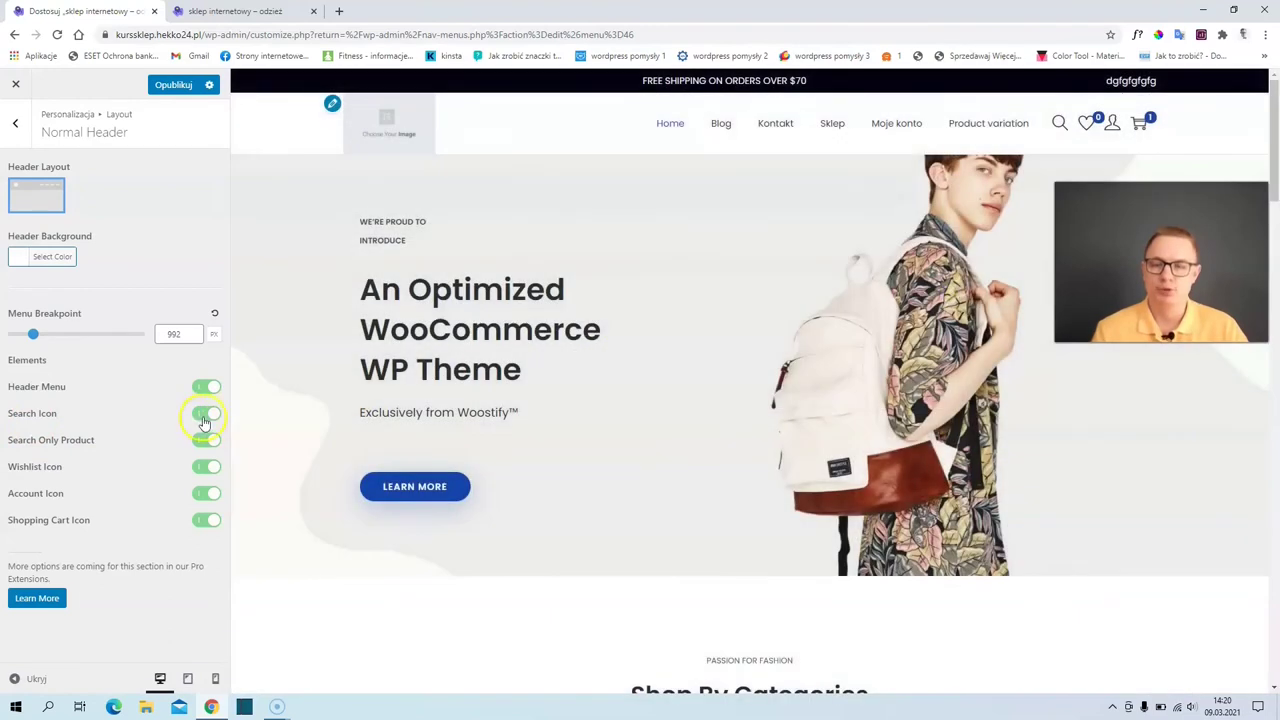
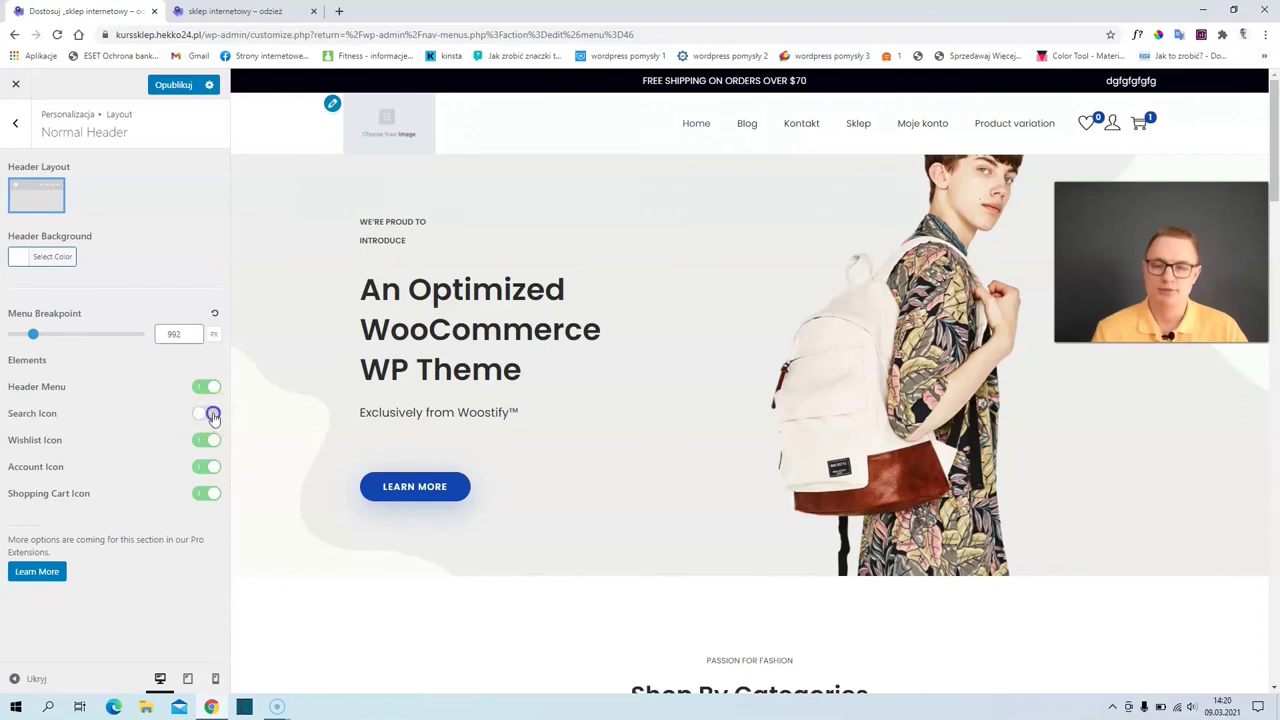
# - Enable the Search Icon toggle in the Normal Header, then go back to the Layout sections
pyautogui.click(210, 414)
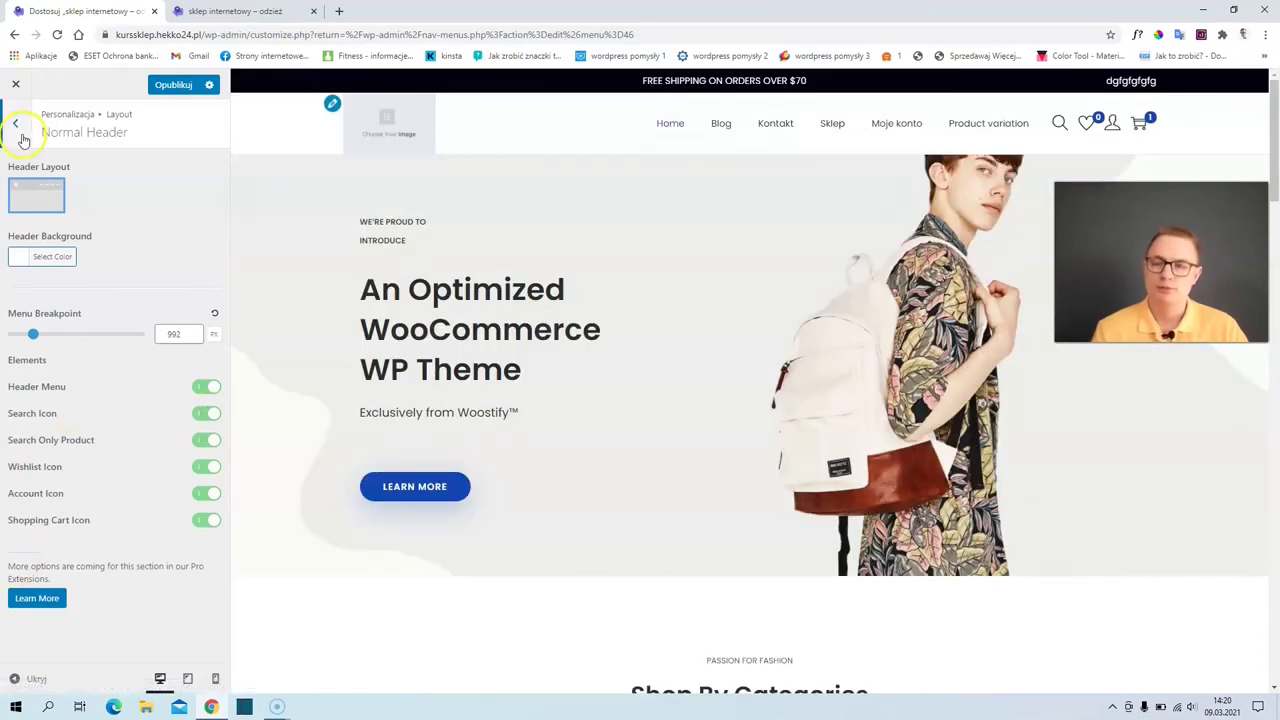
pyautogui.click(16, 124)
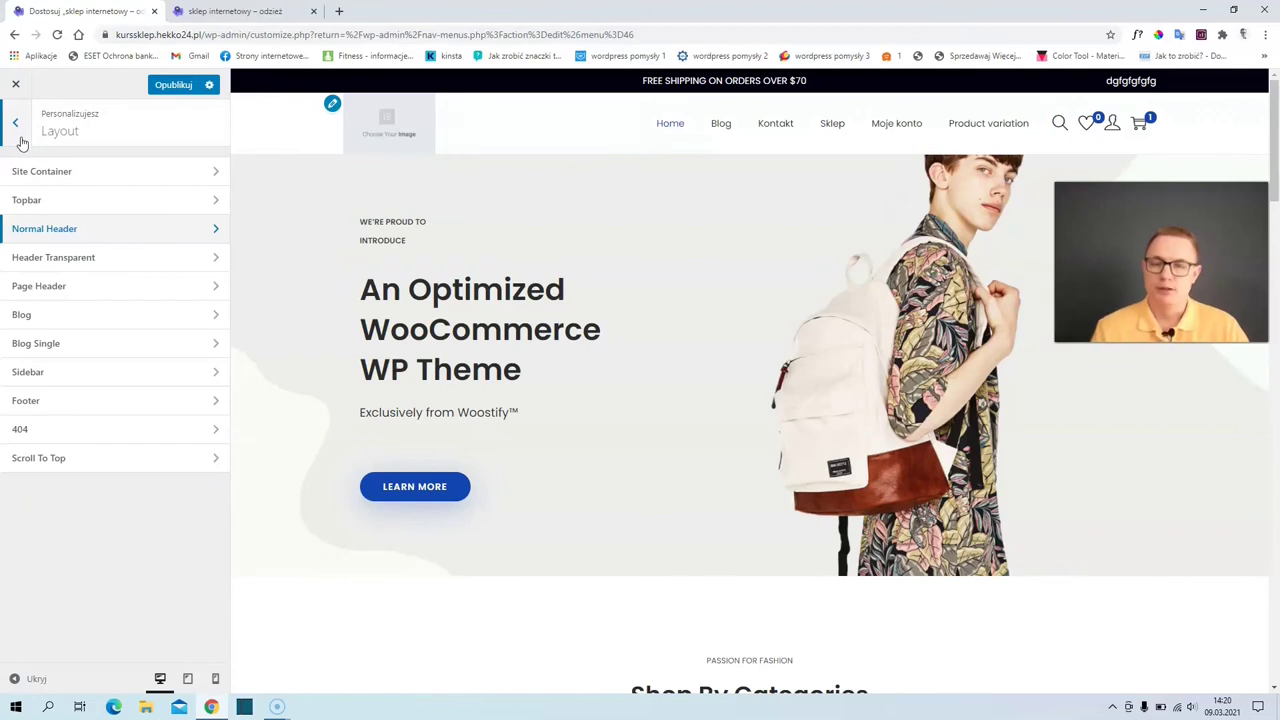
pyautogui.click(53, 262)
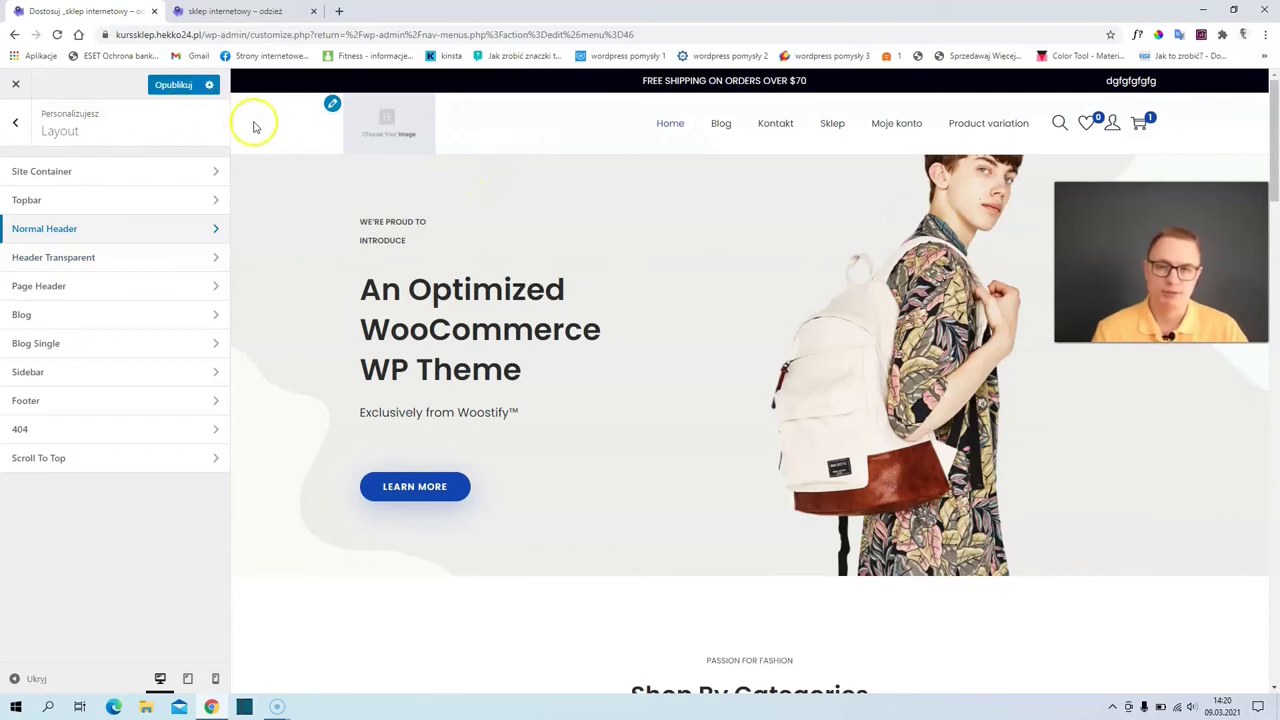
# - Enable the transparent header and set its Menu Transparent Color to grey
pyautogui.click(20, 264)
pyautogui.click(210, 168)
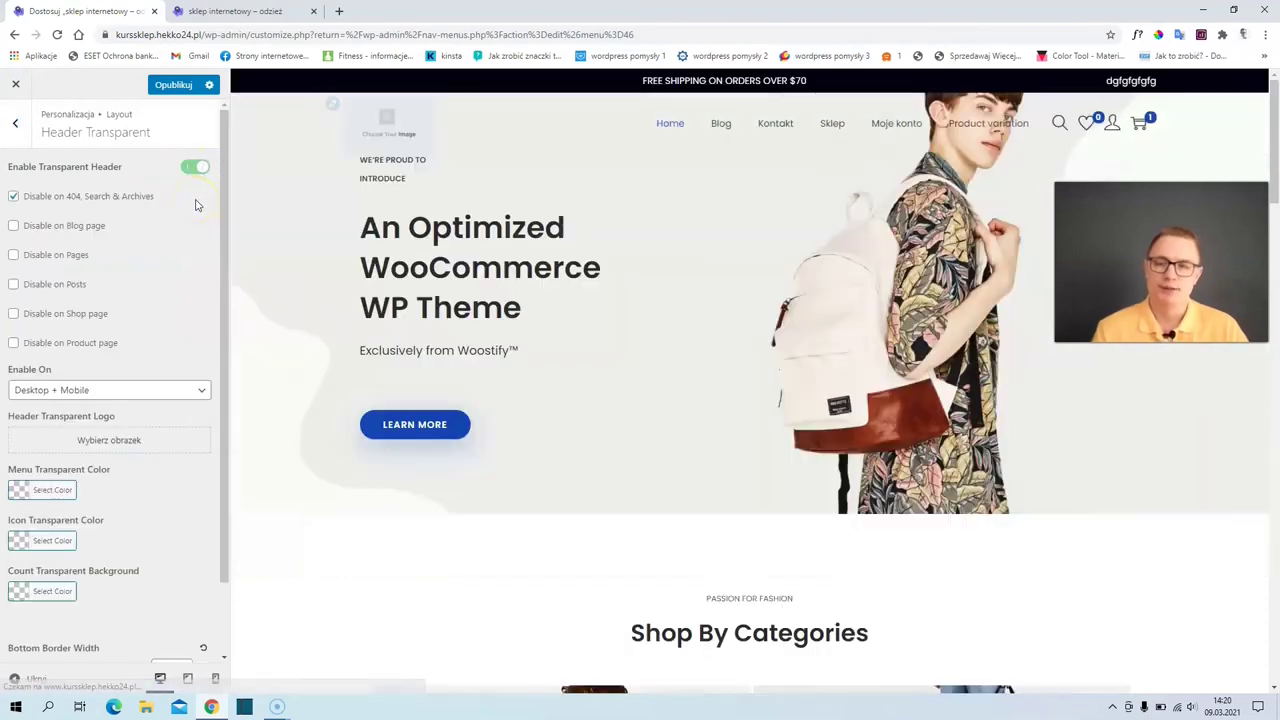
pyautogui.click(17, 492)
pyautogui.click(60, 549)
pyautogui.click(83, 582)
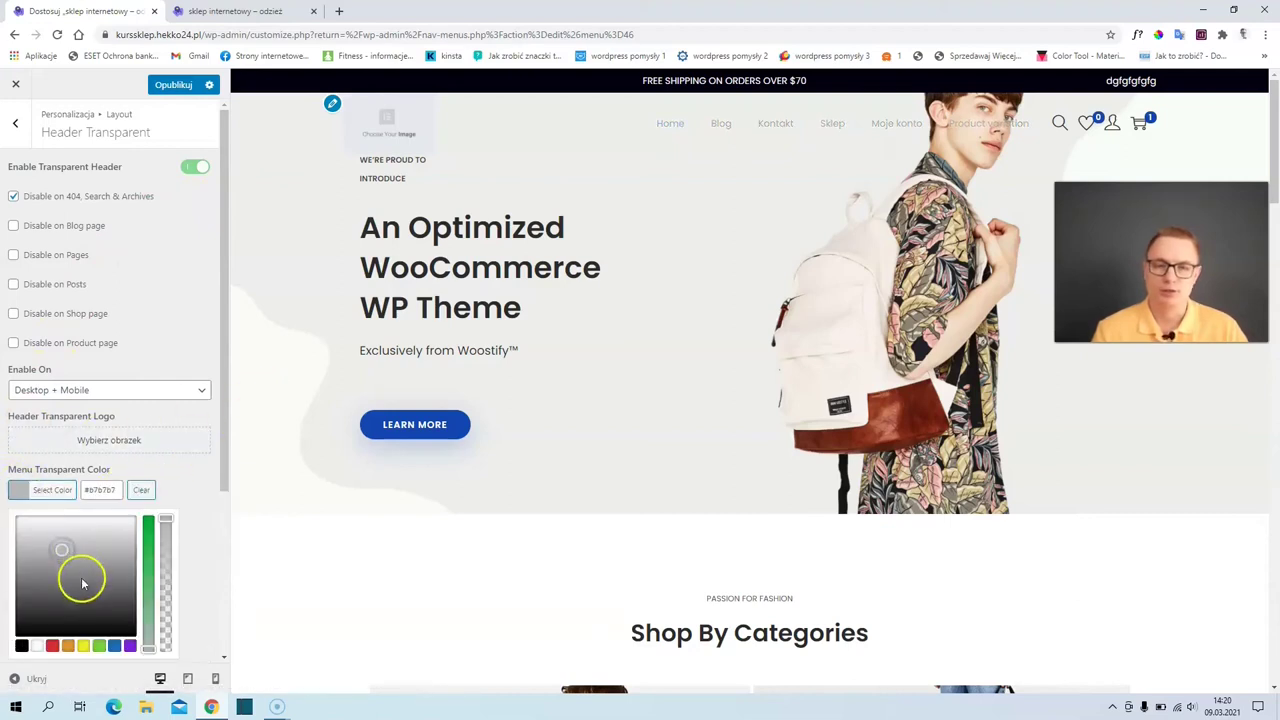
pyautogui.click(162, 478)
pyautogui.click(33, 543)
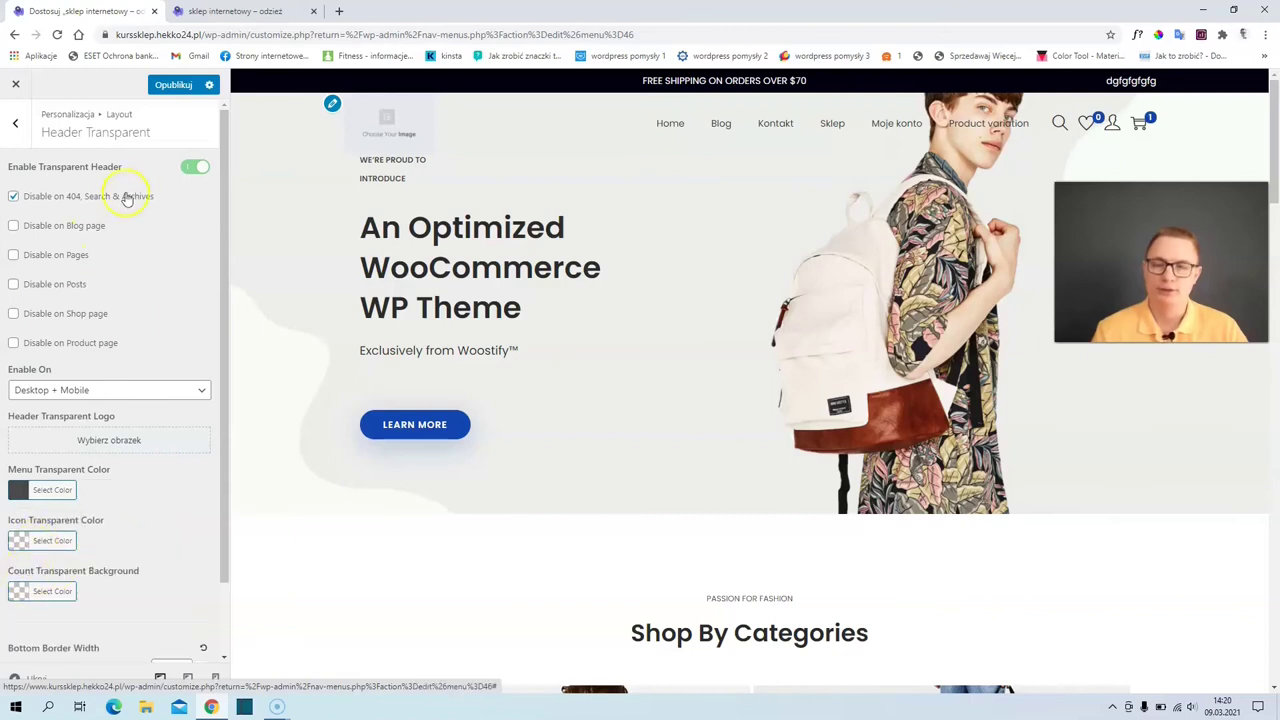
# - Switch the transparent header back off and bring up the Page Header settings
pyautogui.click(191, 172)
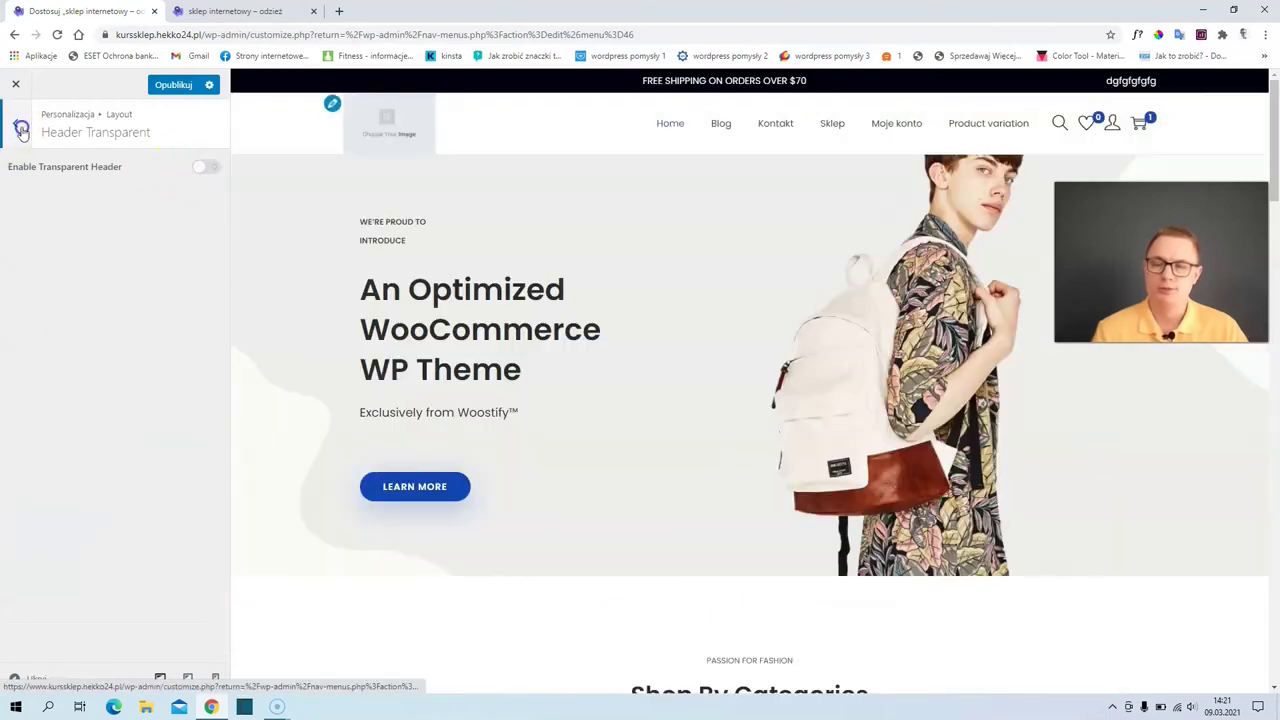
pyautogui.click(17, 128)
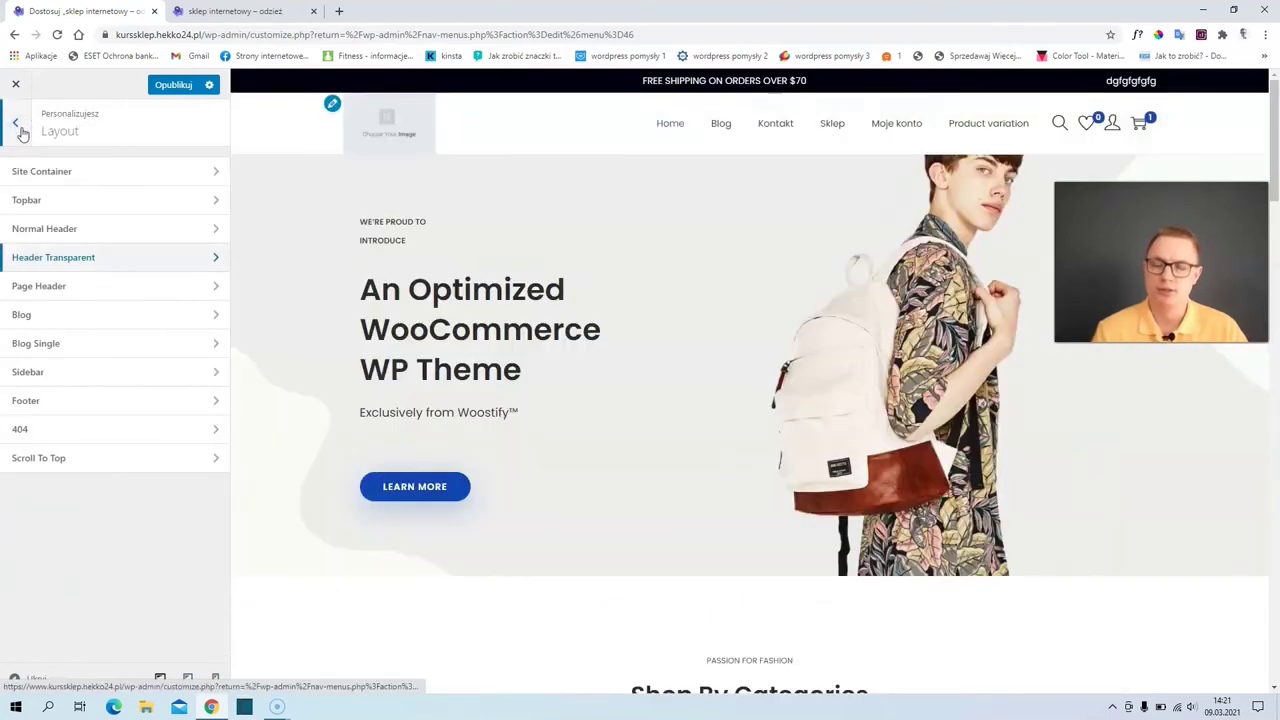
pyautogui.click(66, 288)
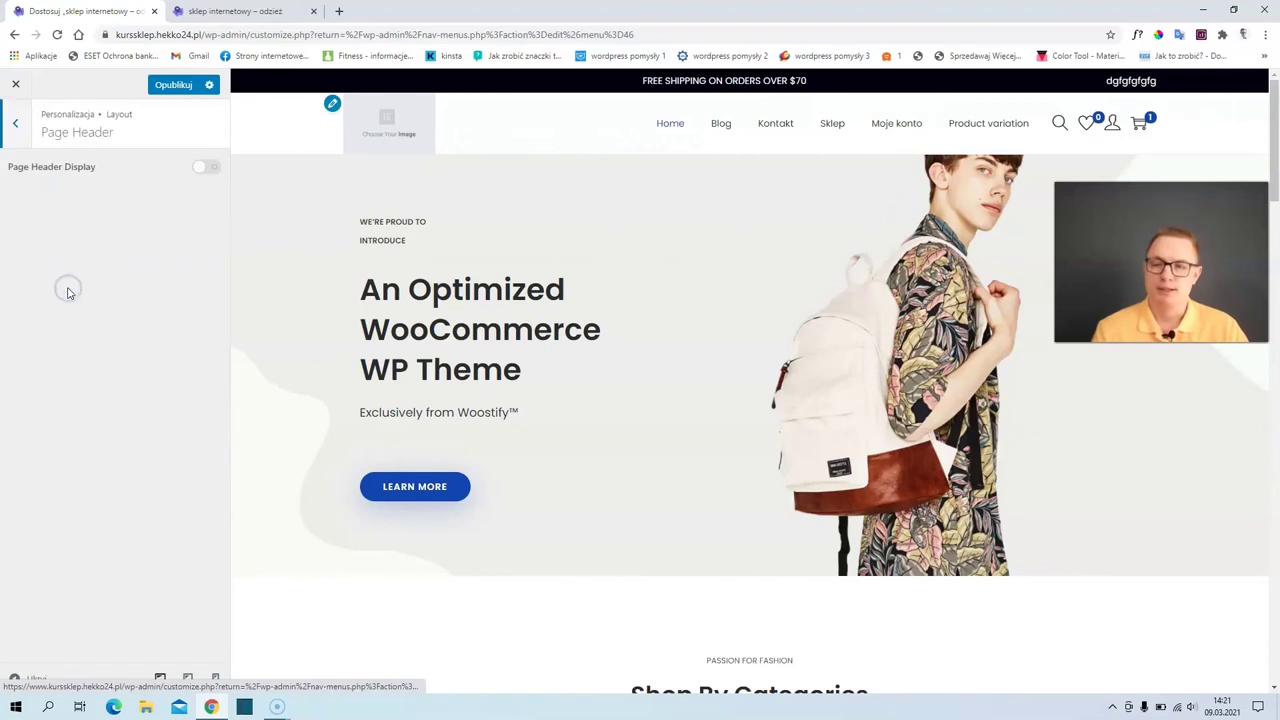
# - Turn on Page Header Display so the cart page shows its Koszyk title and breadcrumb
pyautogui.click(205, 168)
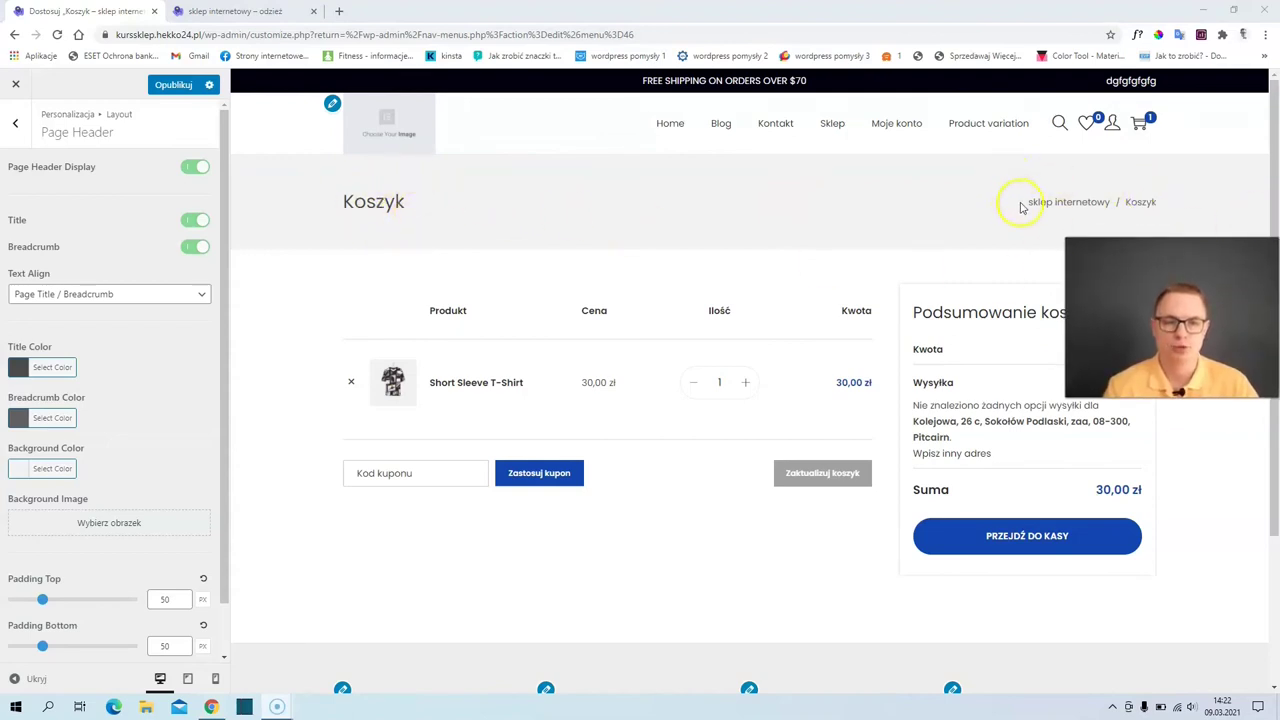
pyautogui.moveTo(1018, 201); pyautogui.dragTo(1157, 214)
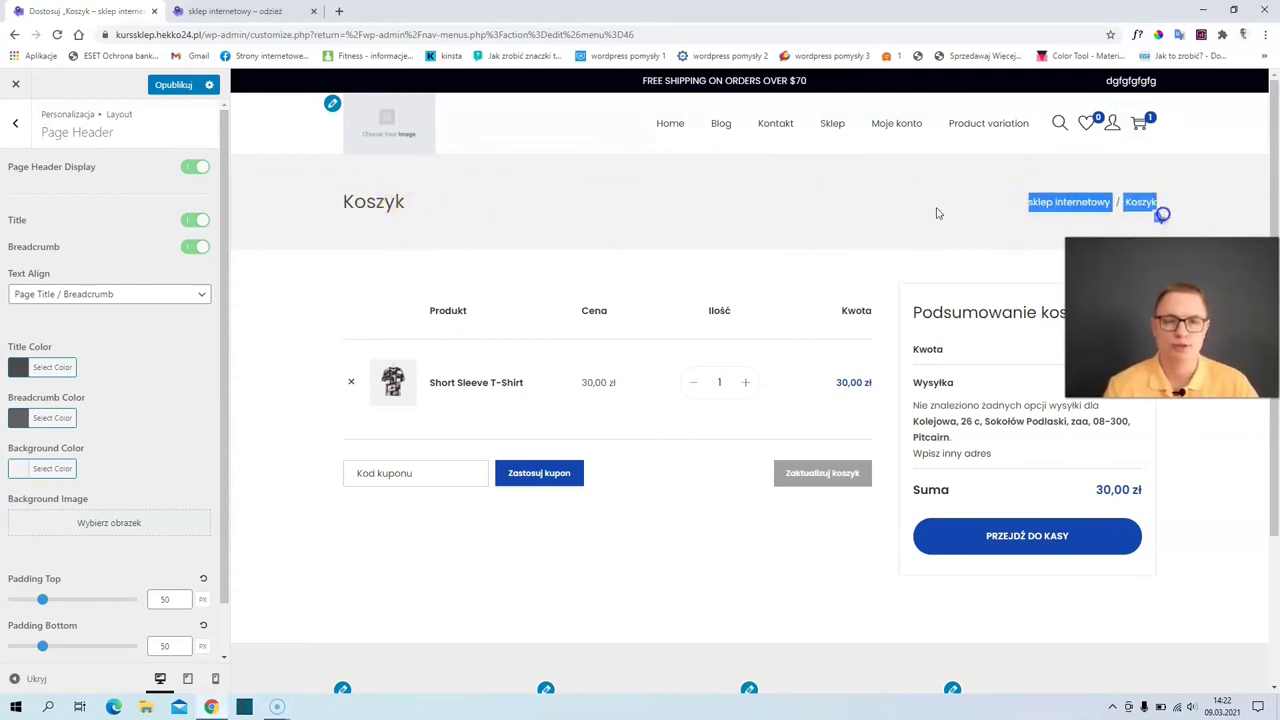
pyautogui.click(192, 169)
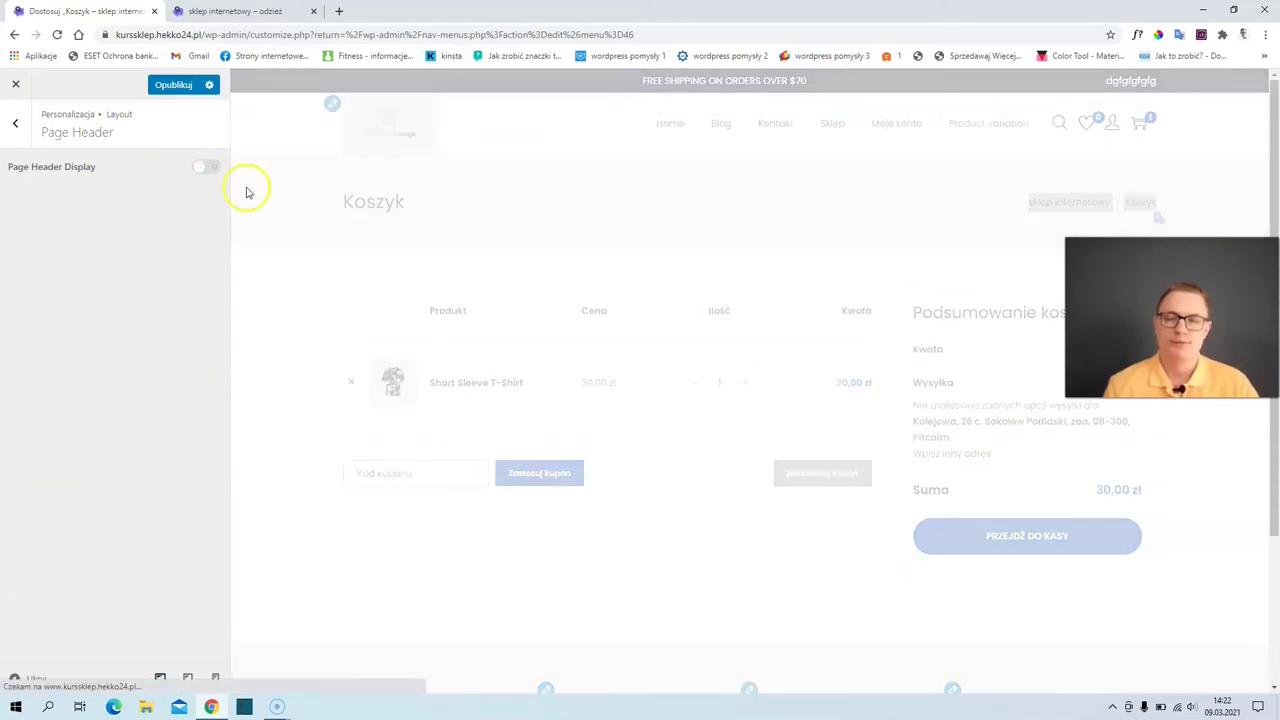
pyautogui.click(198, 168)
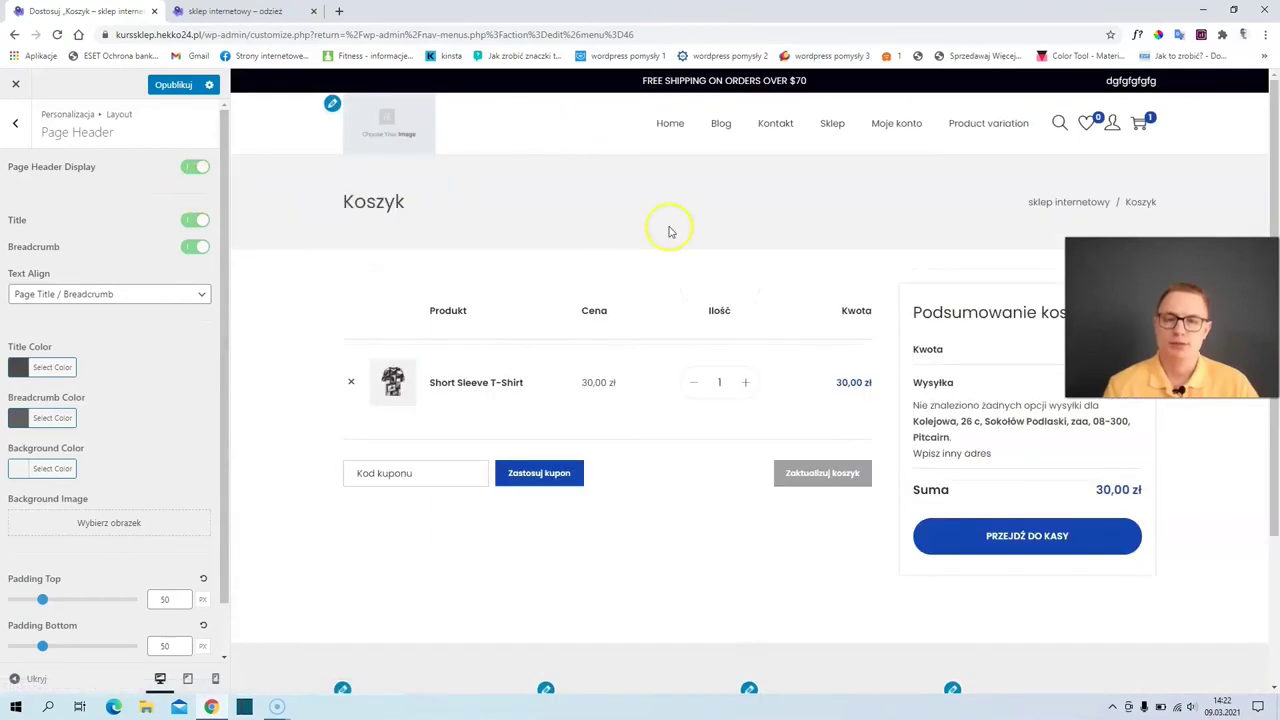
pyautogui.click(14, 127)
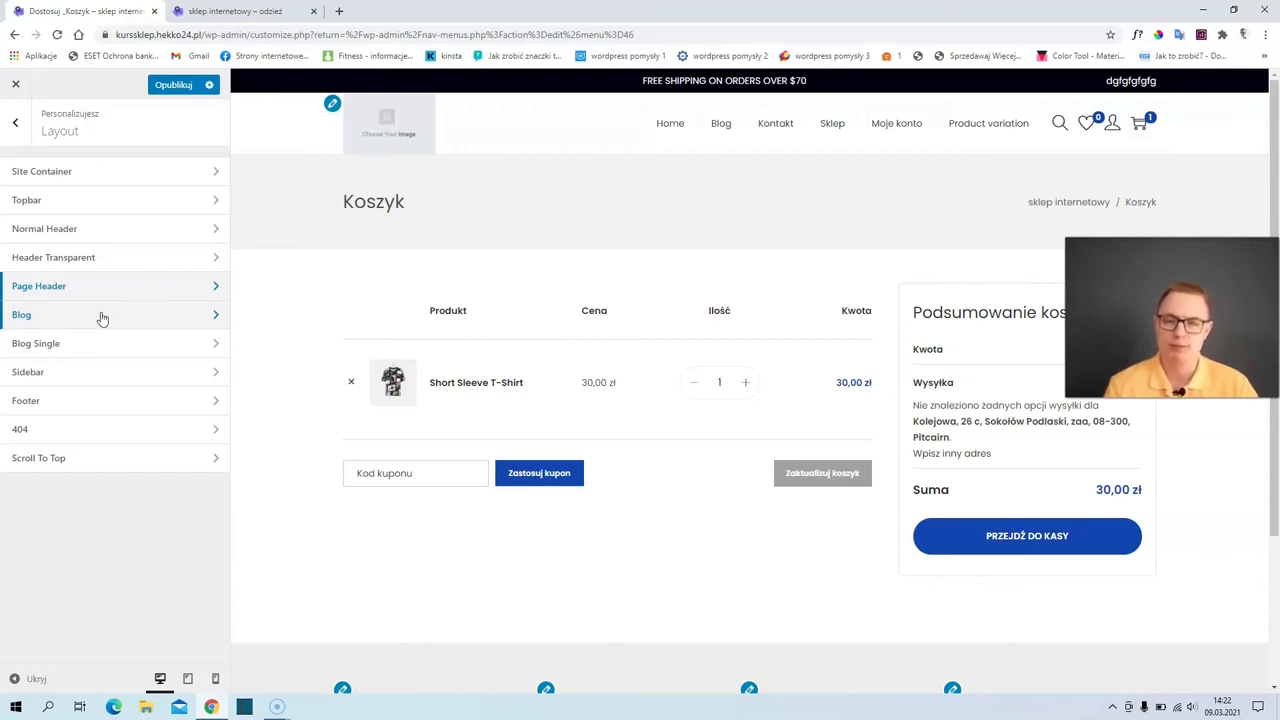
# - Open the Blog layout settings with the blog page loaded in the preview
pyautogui.click(102, 318)
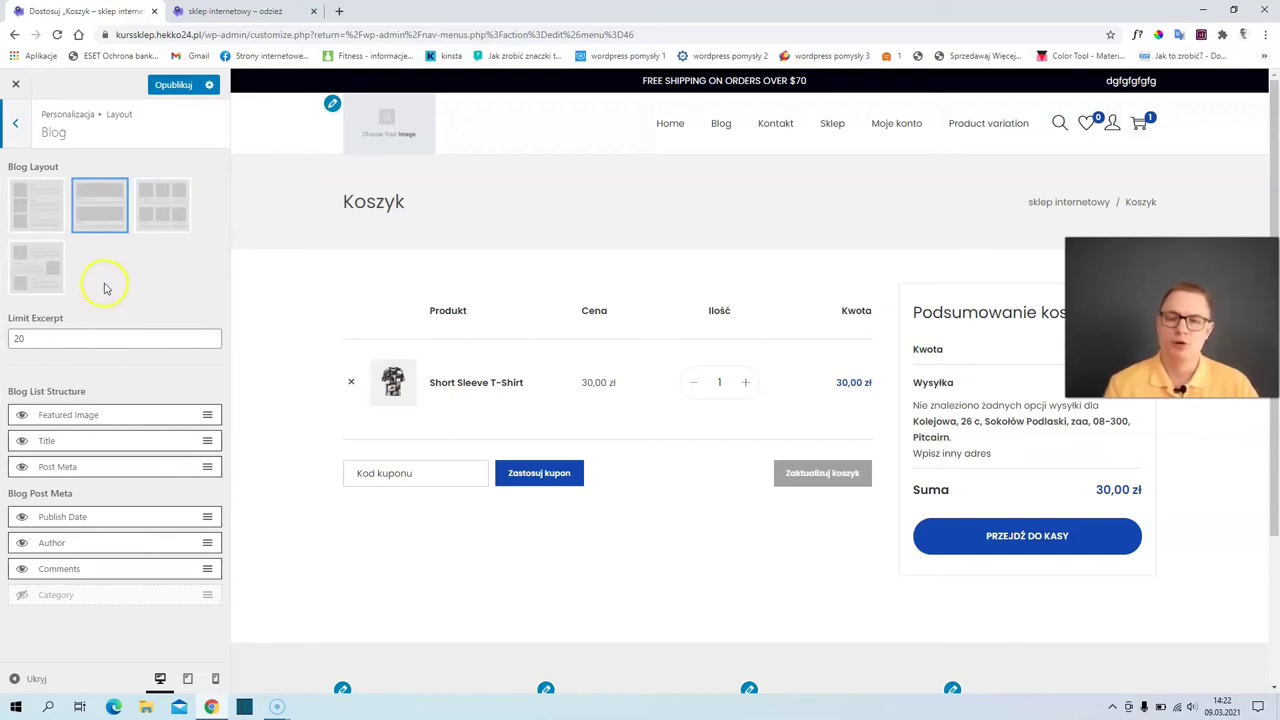
pyautogui.click(722, 125)
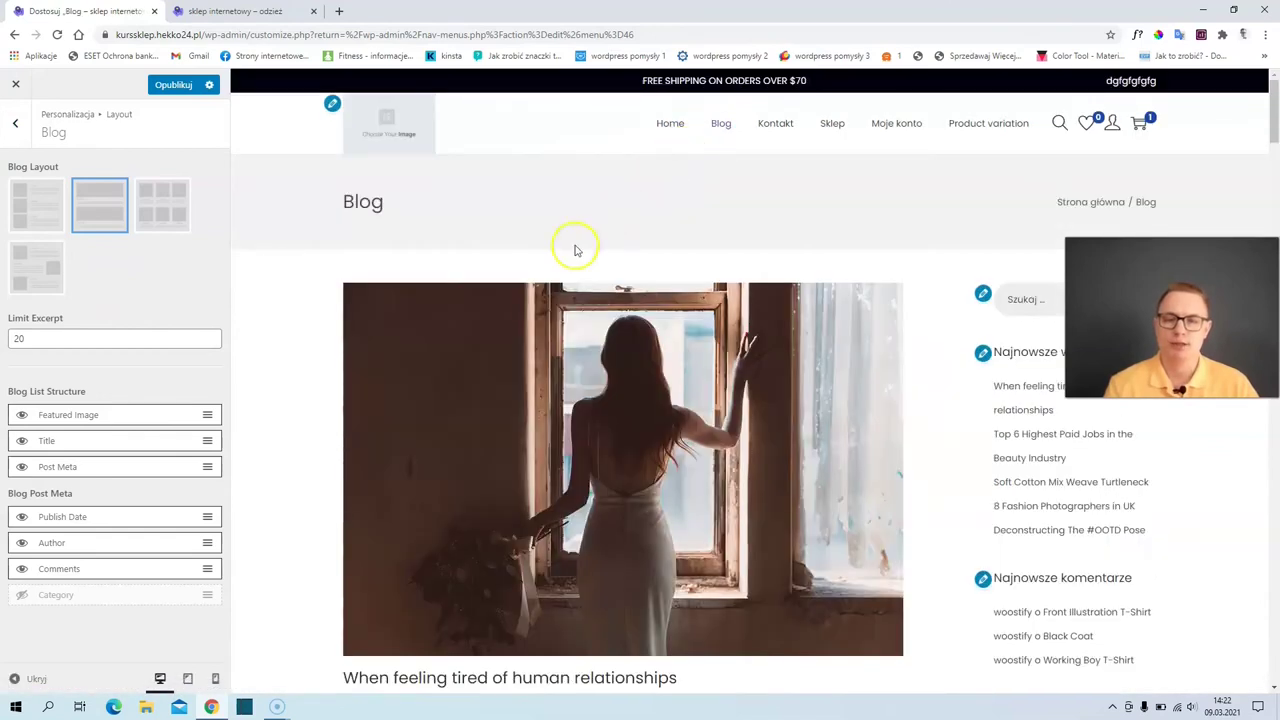
pyautogui.scroll(-1, 540, 312)
pyautogui.scroll(-2, 540, 312)
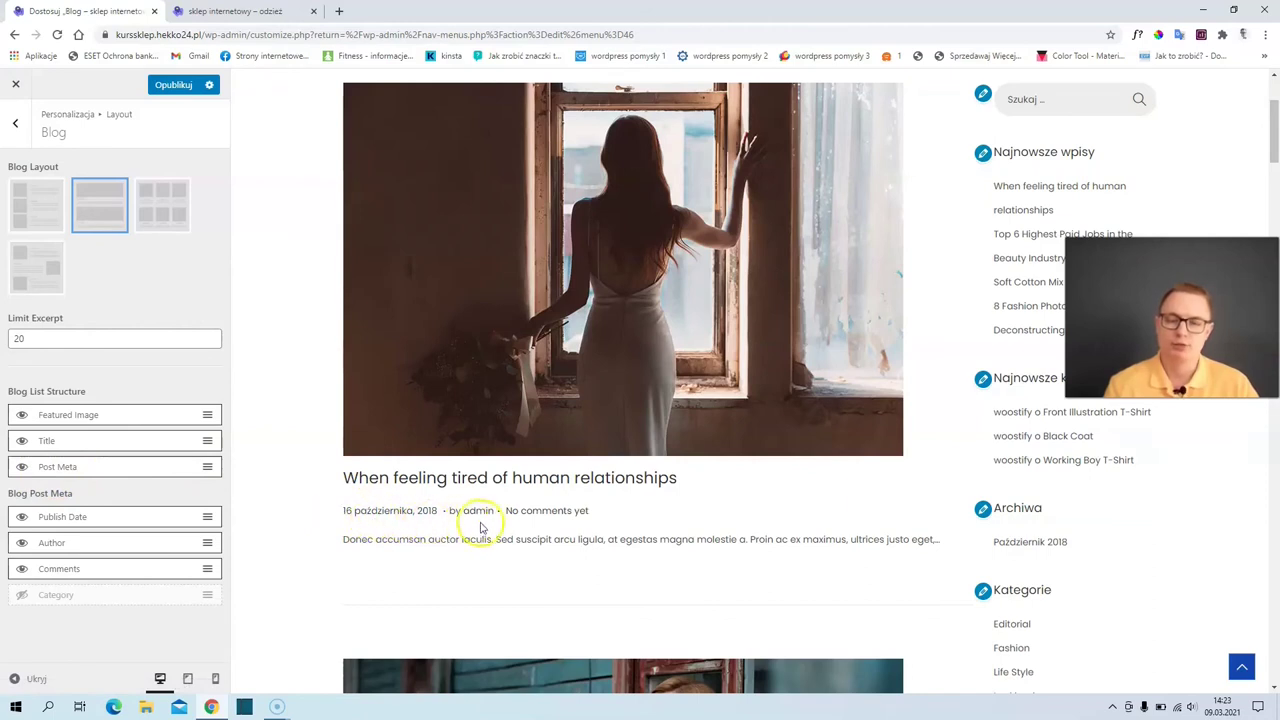
# - Hide post meta in the blog list and raise the excerpt limit from 20 to 40
pyautogui.click(22, 467)
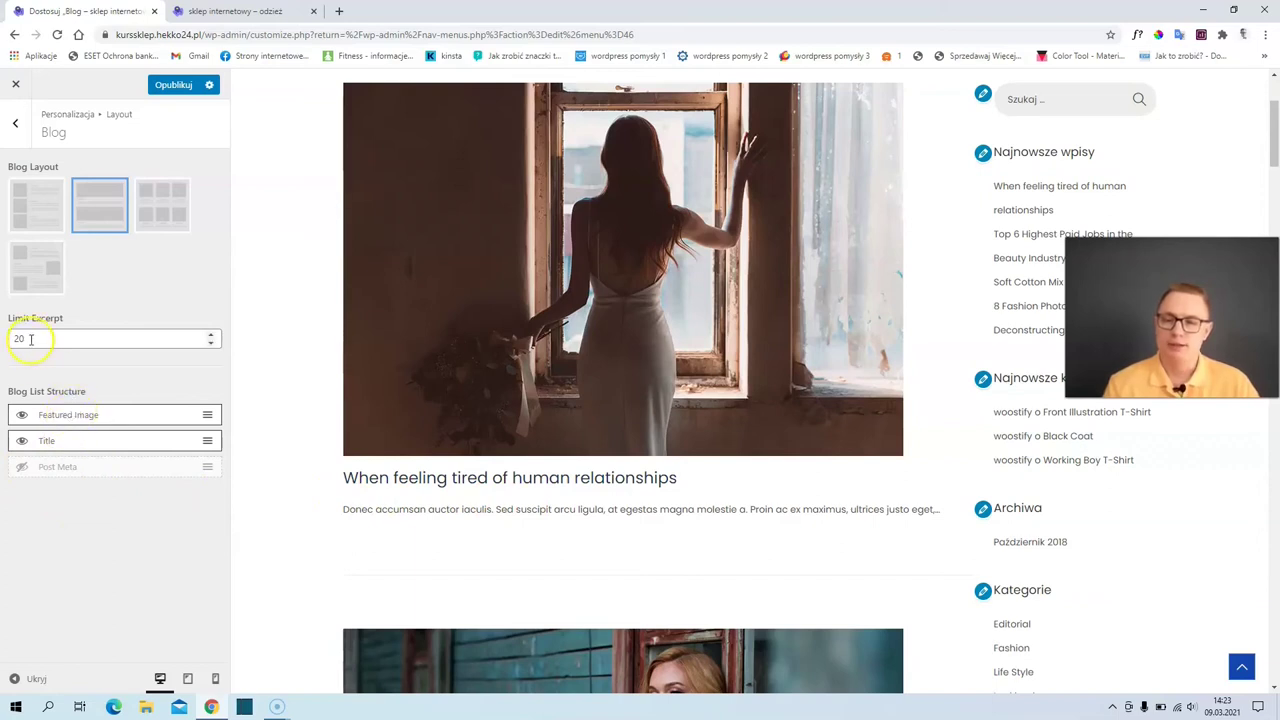
pyautogui.moveTo(361, 509); pyautogui.dragTo(887, 507)
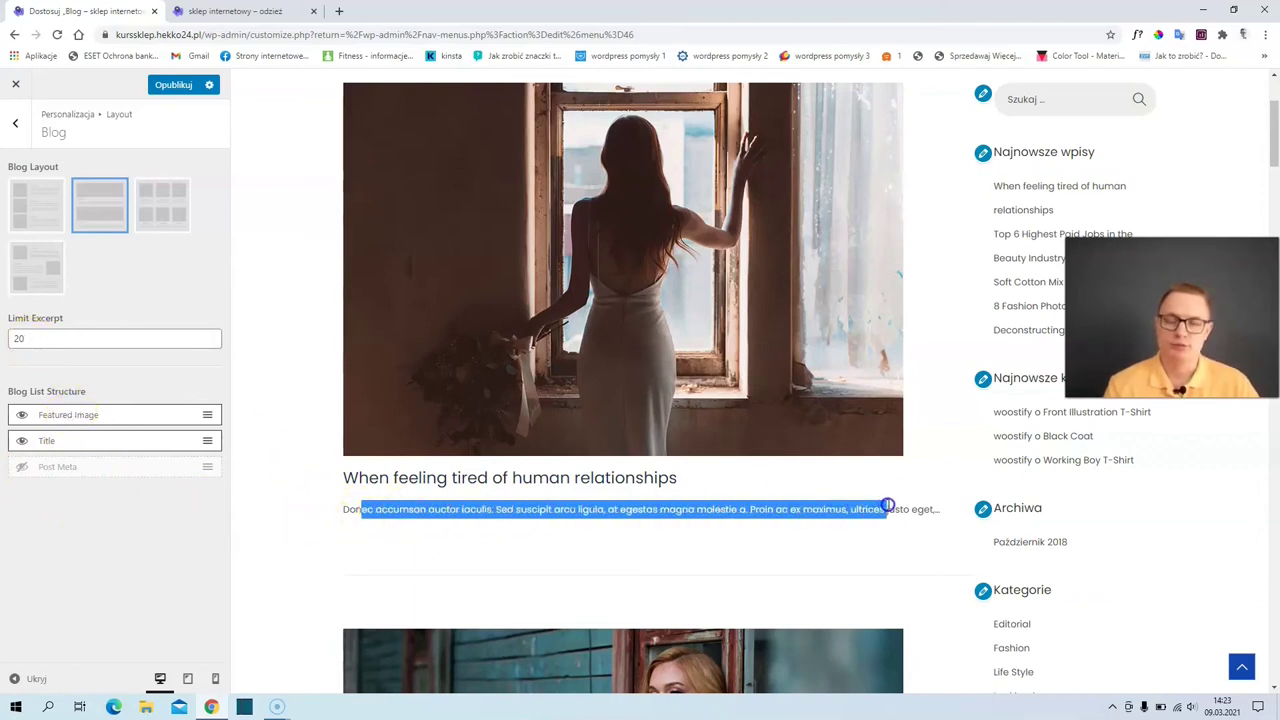
pyautogui.doubleClick(28, 340)
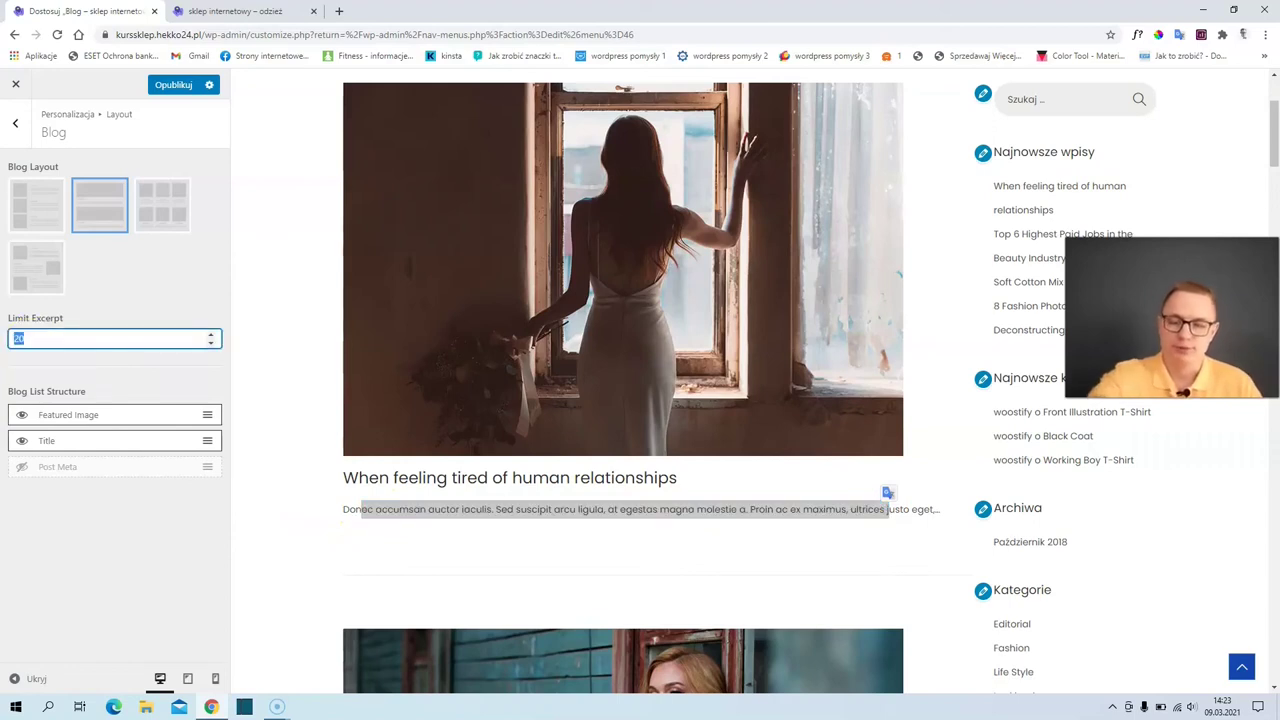
pyautogui.write('40')
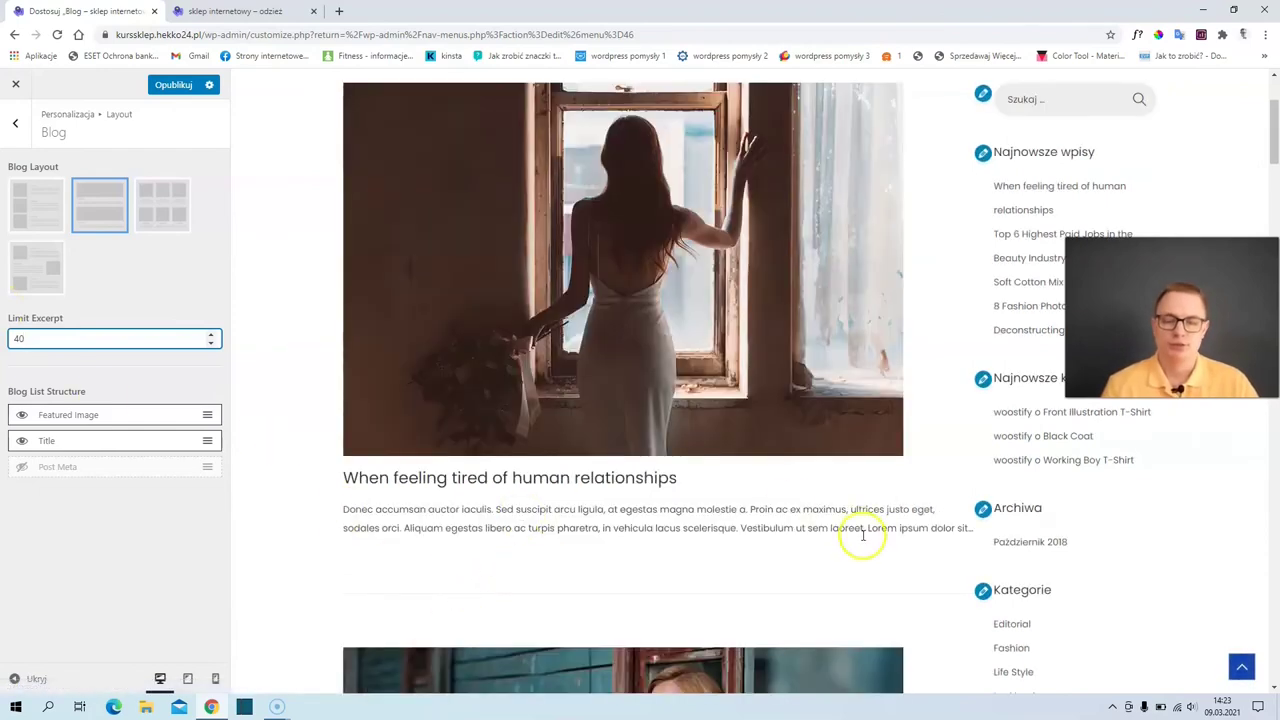
# - Compare blog layouts and settle on the zigzag list with images alternating sides
pyautogui.click(21, 216)
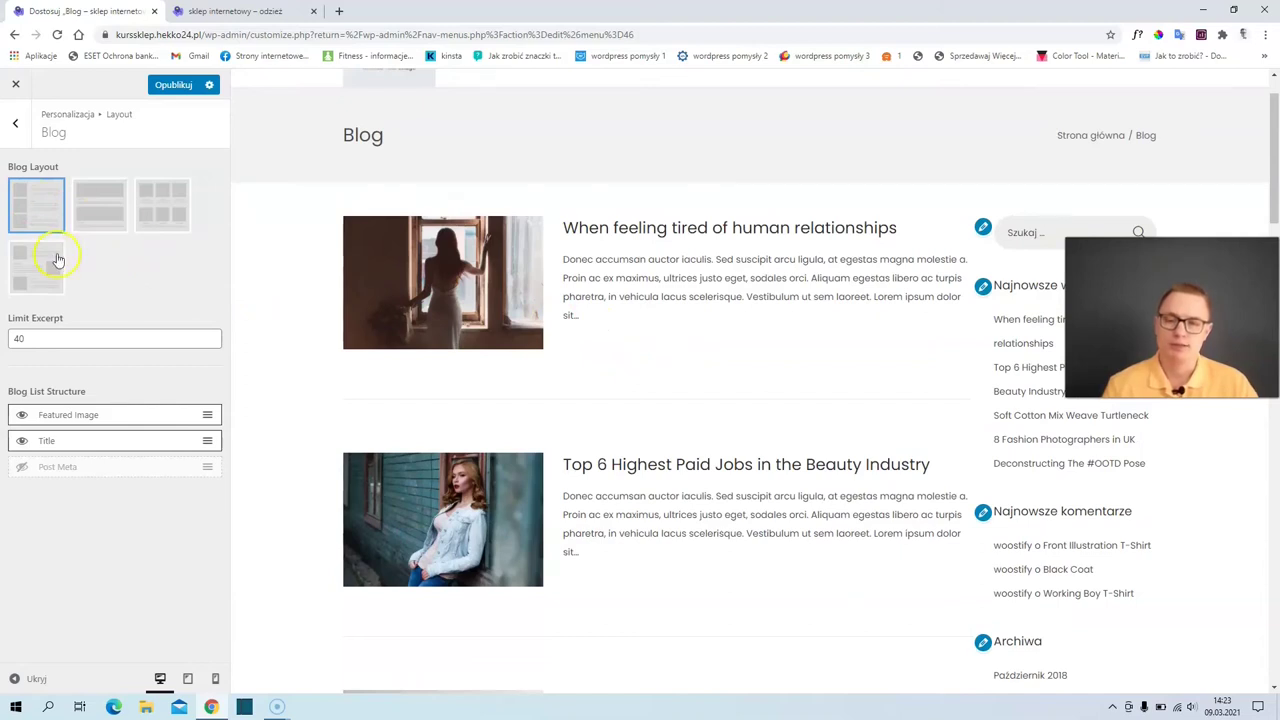
pyautogui.click(166, 207)
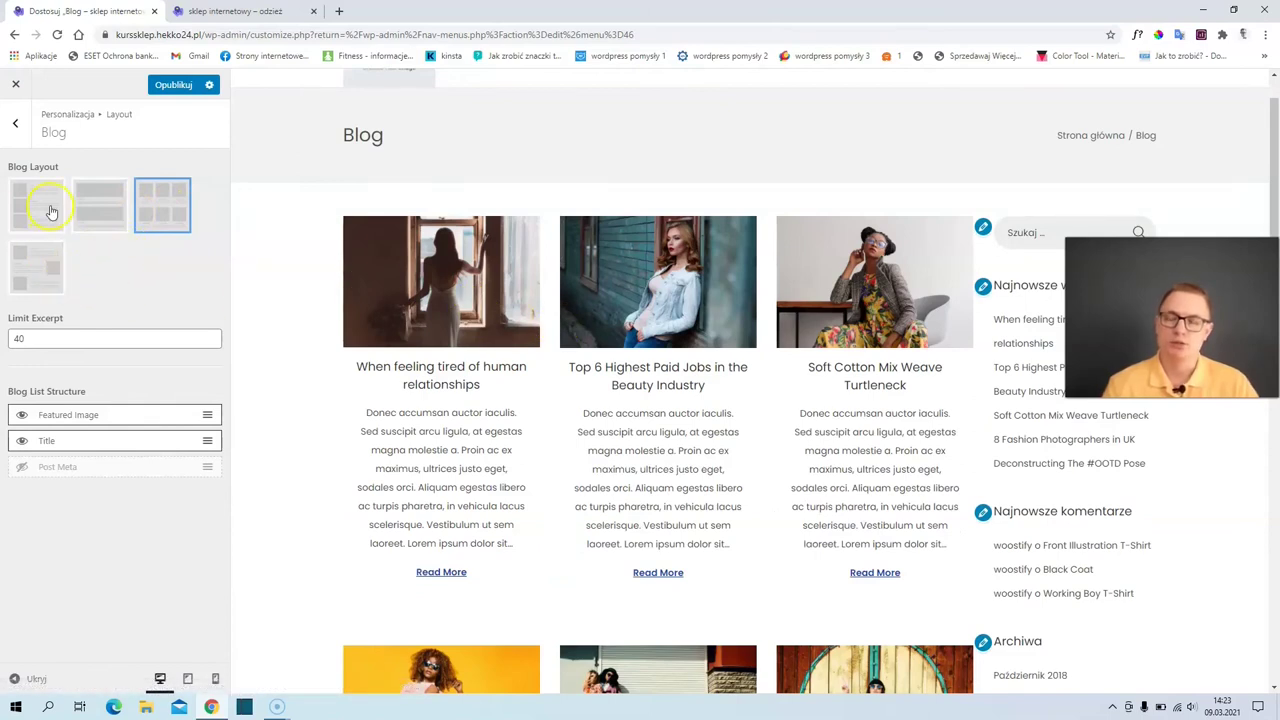
pyautogui.click(35, 274)
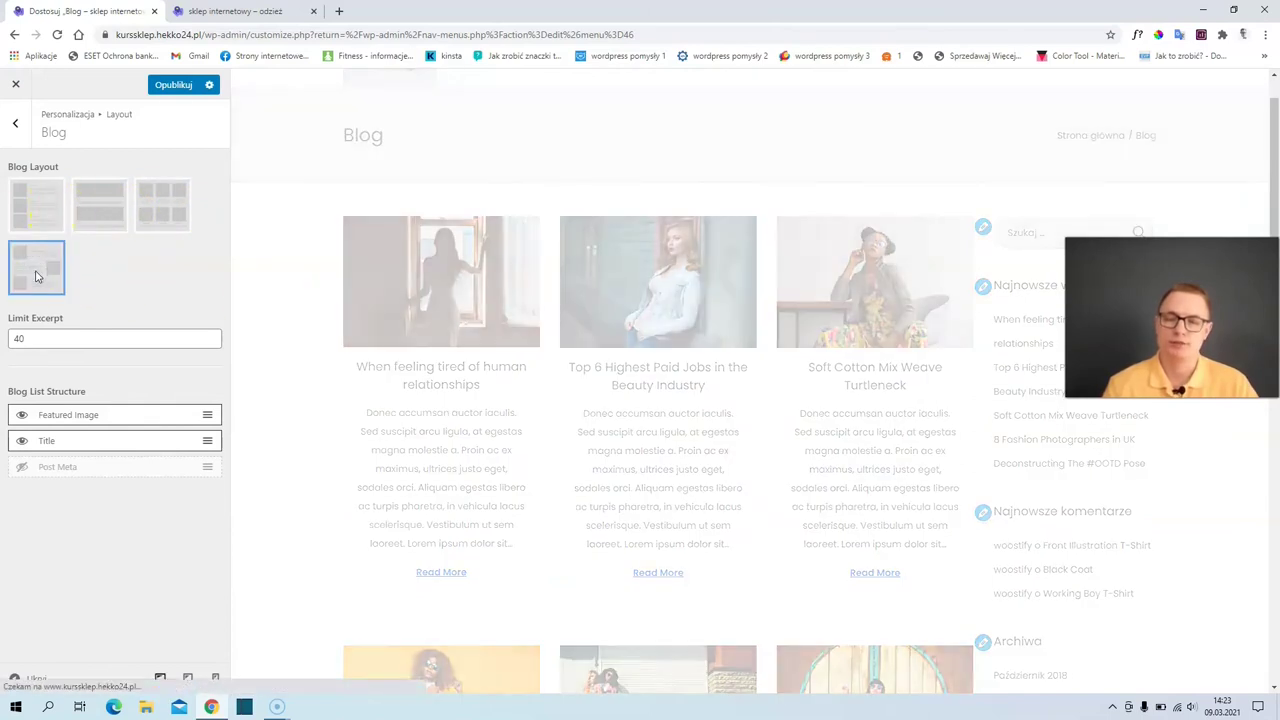
pyautogui.click(15, 122)
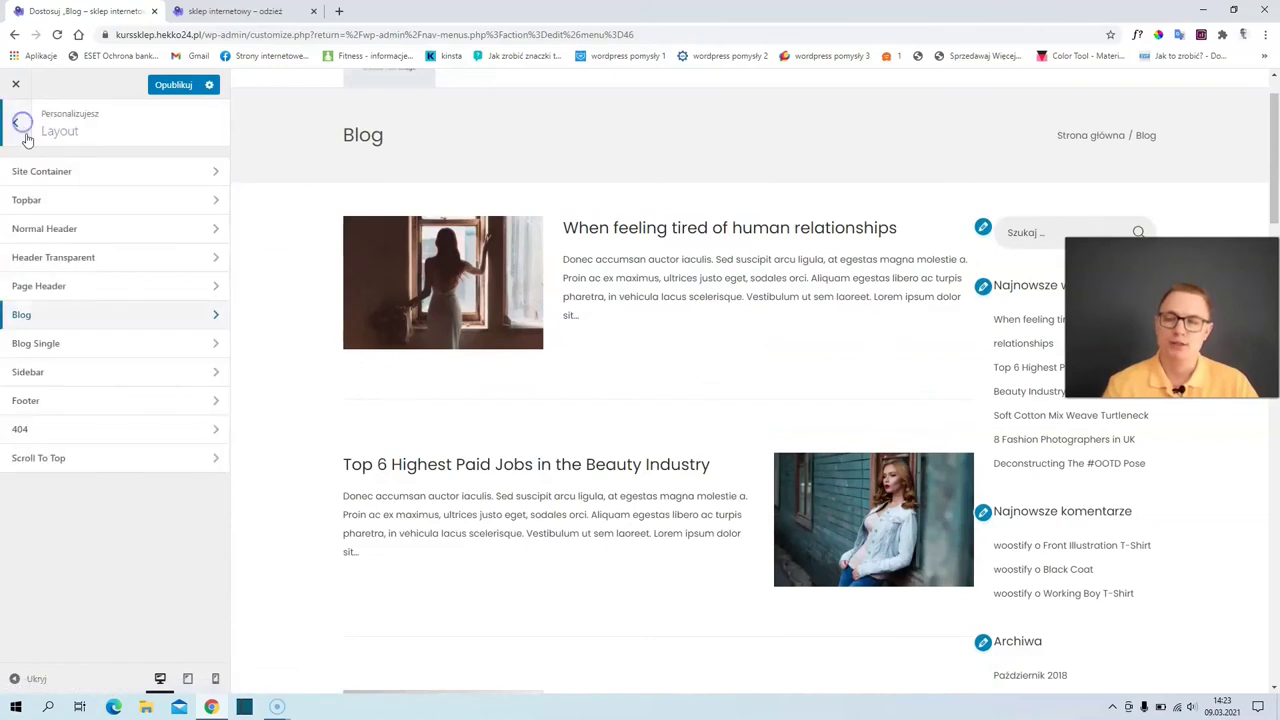
# - Preview the first blog post in Blog Single settings and hide its post meta
pyautogui.click(45, 343)
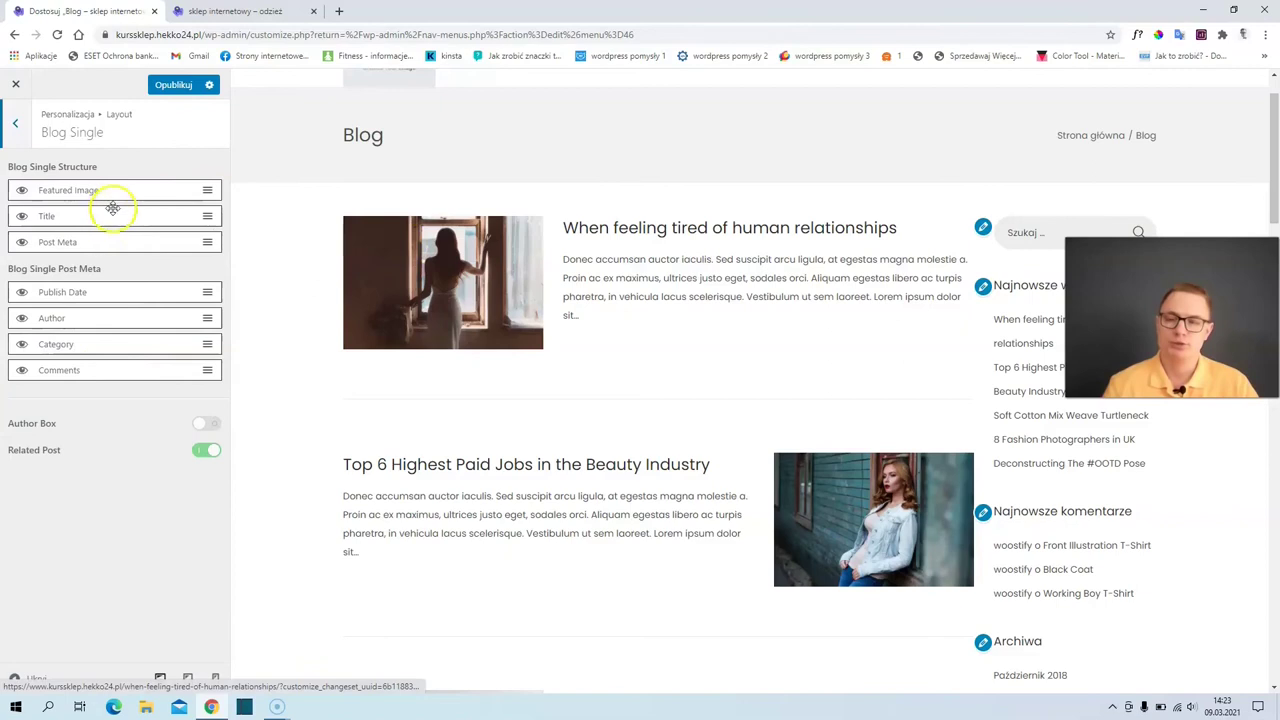
pyautogui.click(604, 232)
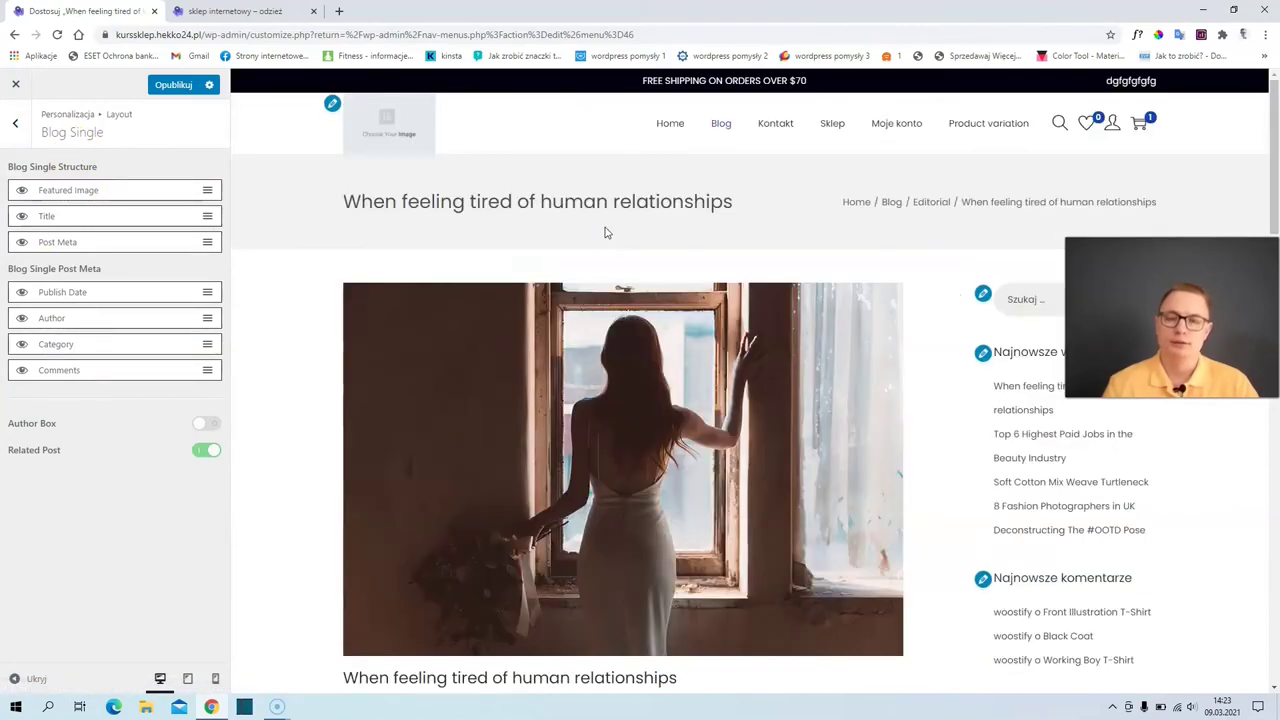
pyautogui.scroll(-2, 334, 320)
pyautogui.scroll(-1, 455, 355)
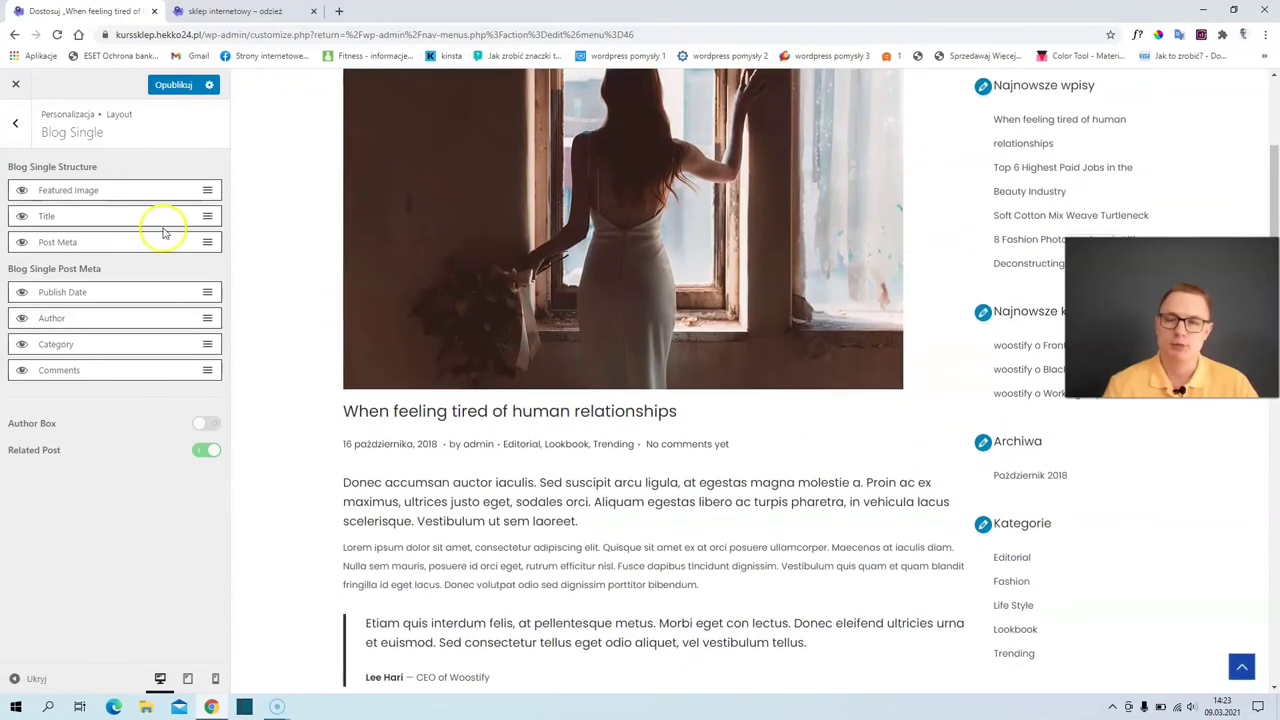
pyautogui.click(21, 244)
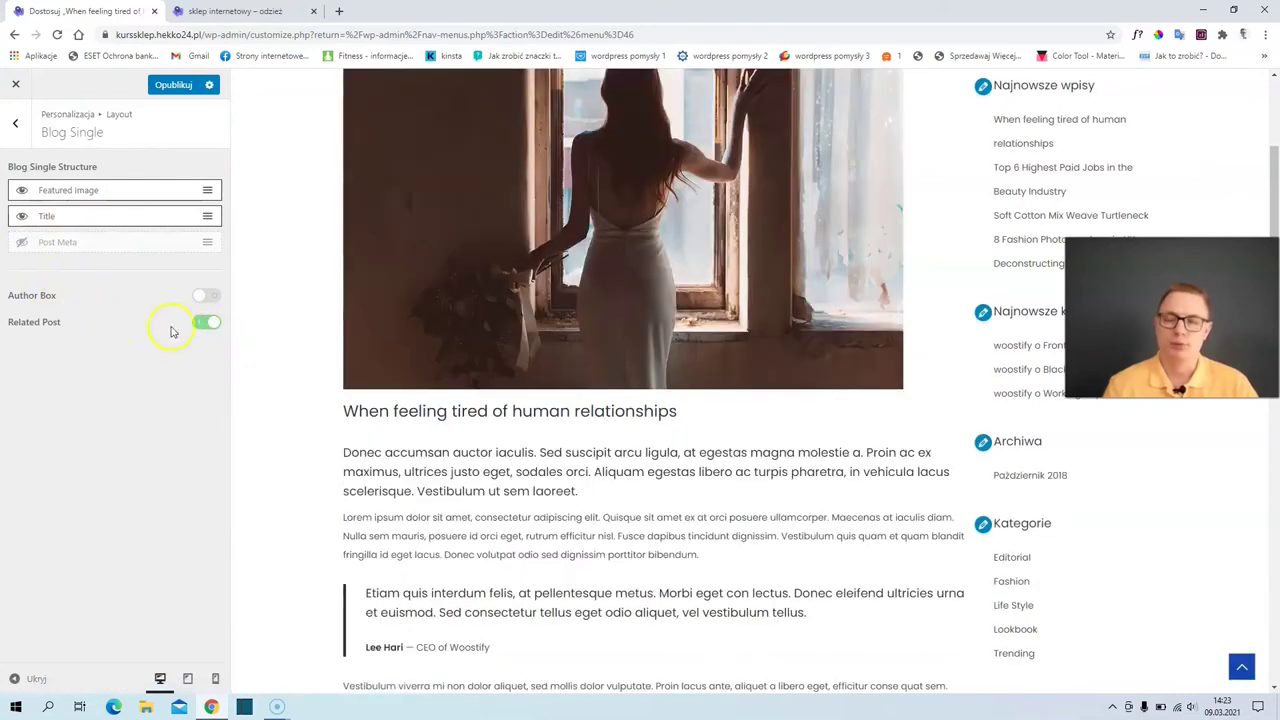
# - Turn on related posts and the author box under single posts
pyautogui.scroll(-10, 766, 463)
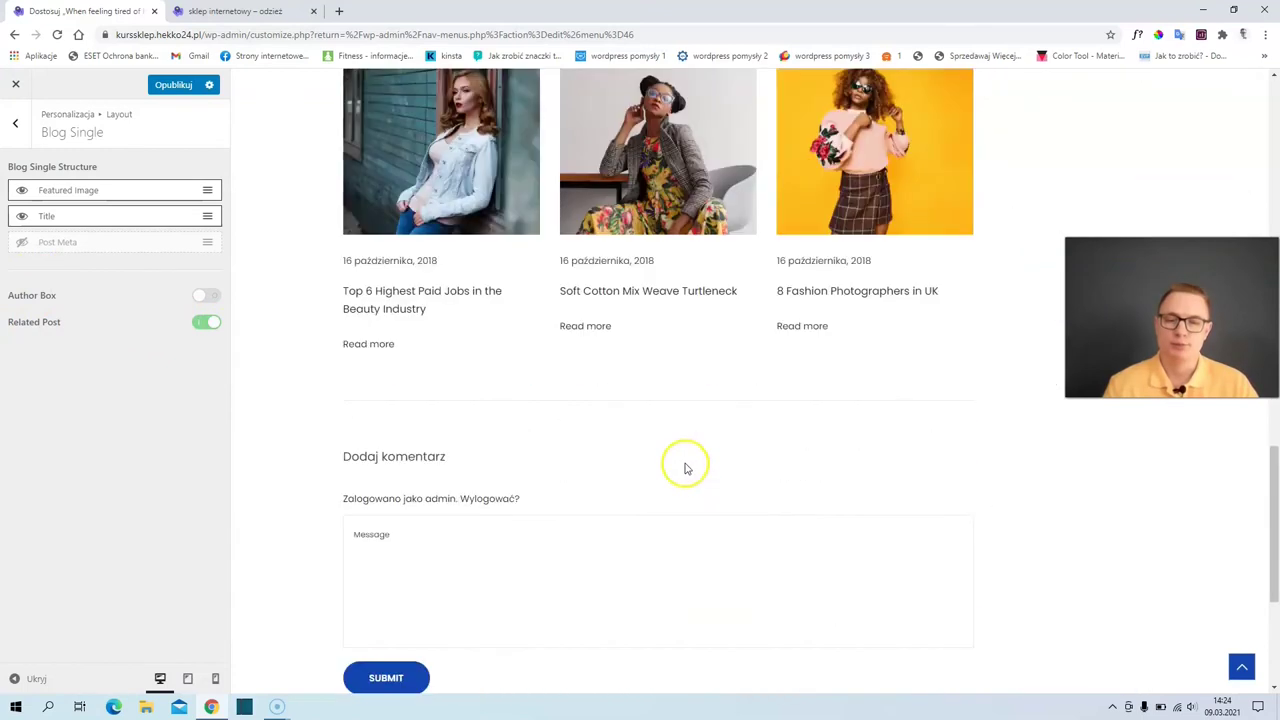
pyautogui.scroll(3, 433, 319)
pyautogui.click(201, 324)
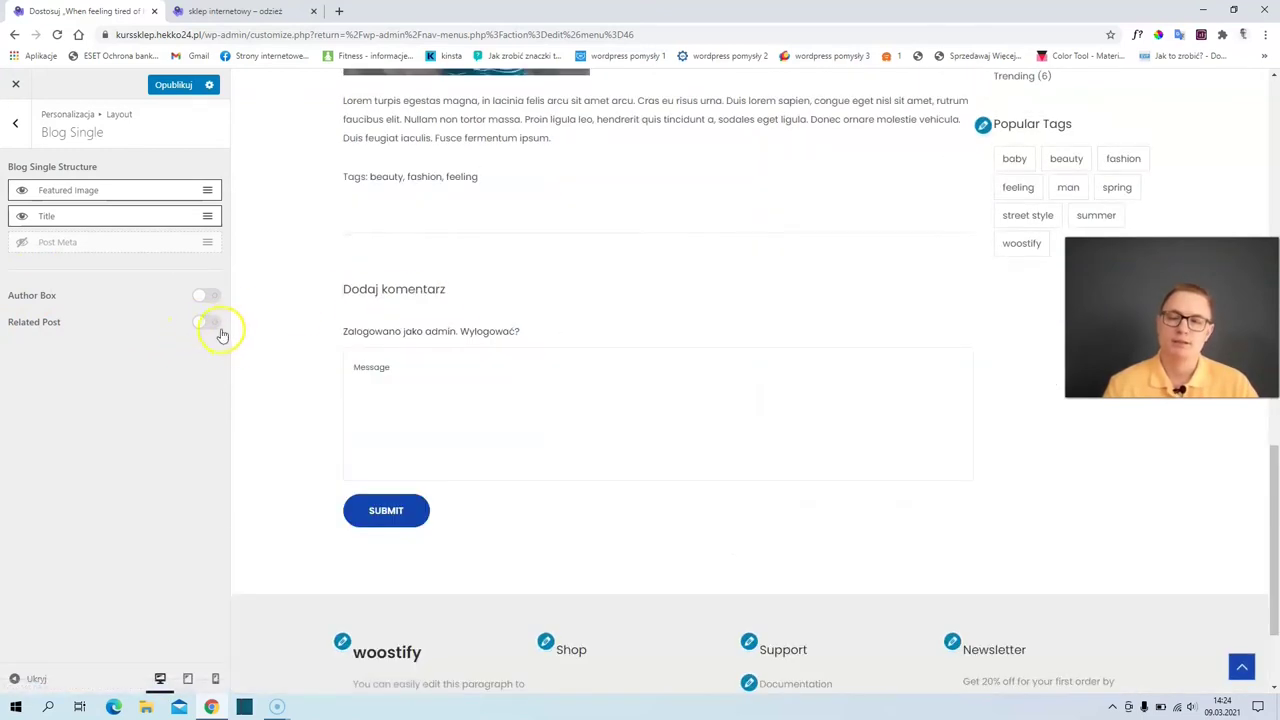
pyautogui.click(208, 324)
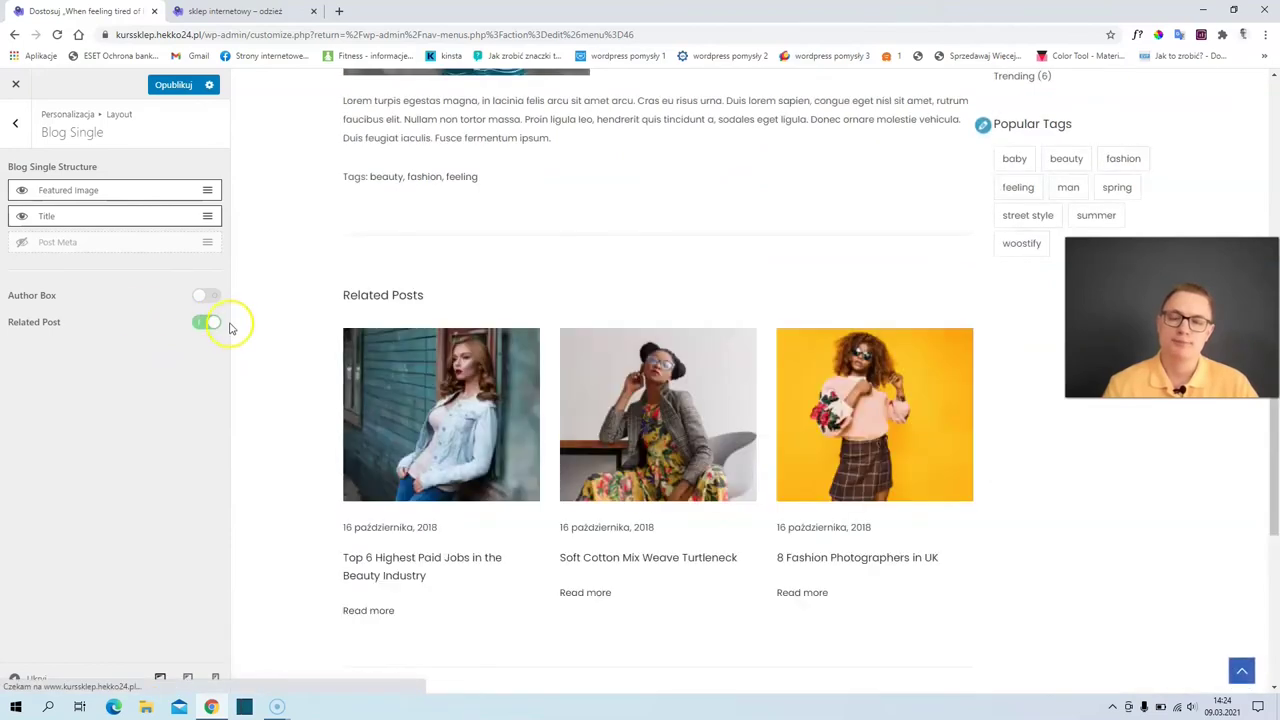
pyautogui.click(213, 297)
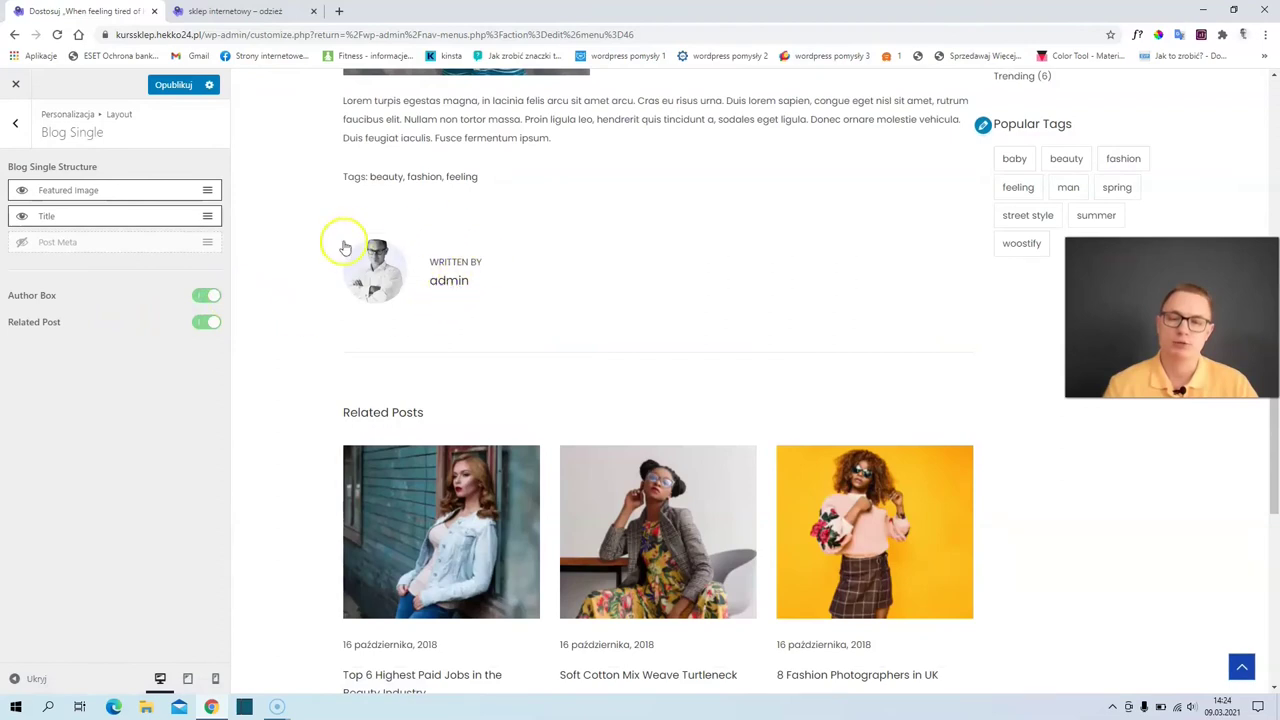
pyautogui.scroll(3, 471, 331)
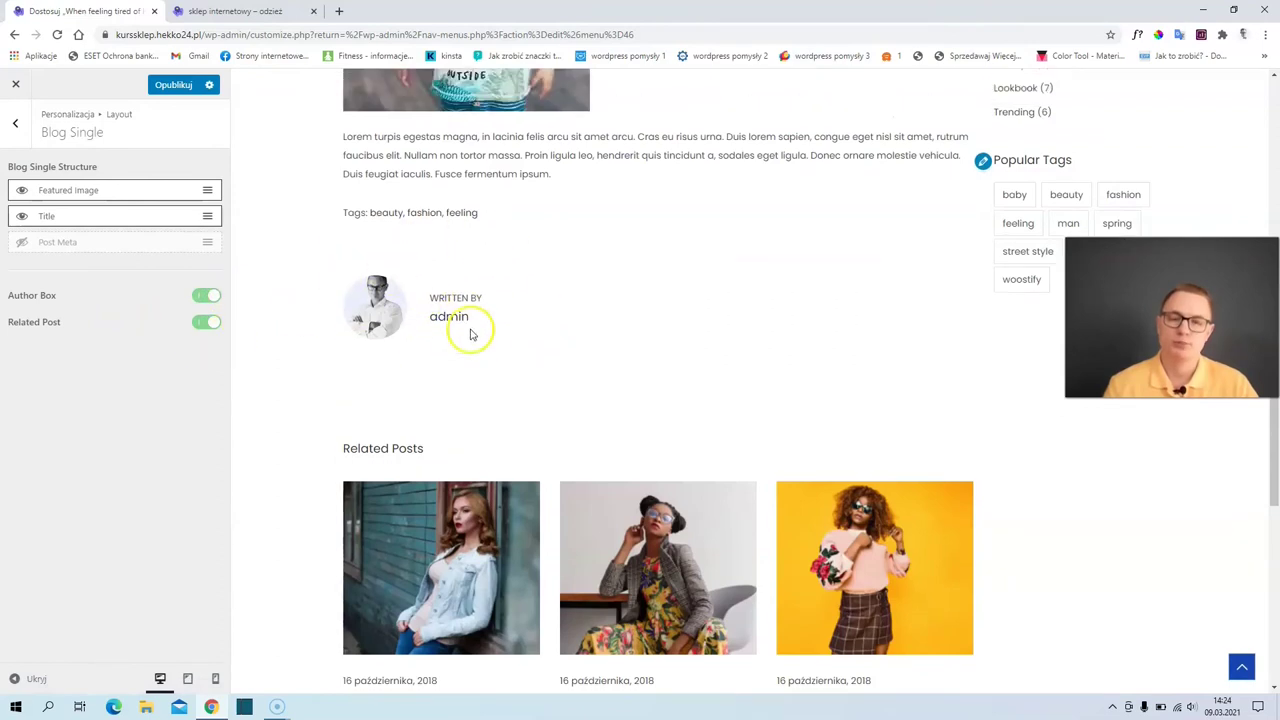
pyautogui.scroll(9, 490, 352)
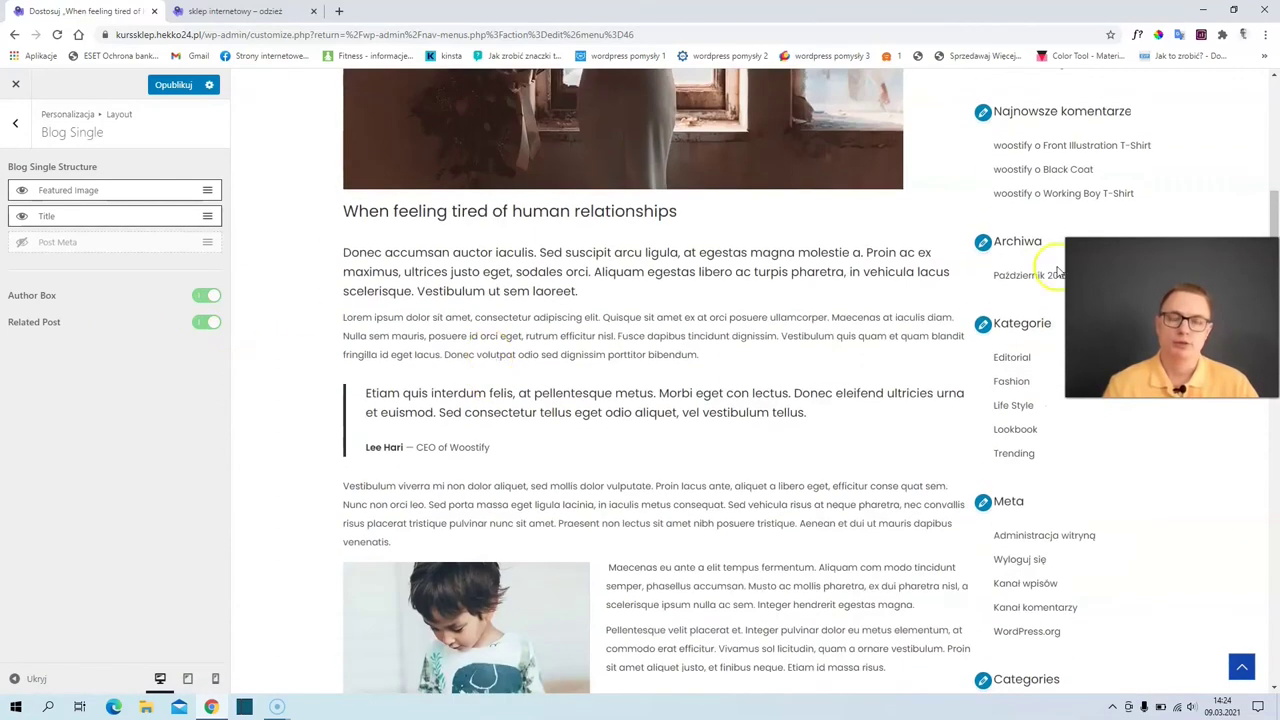
pyautogui.scroll(2, 1055, 262)
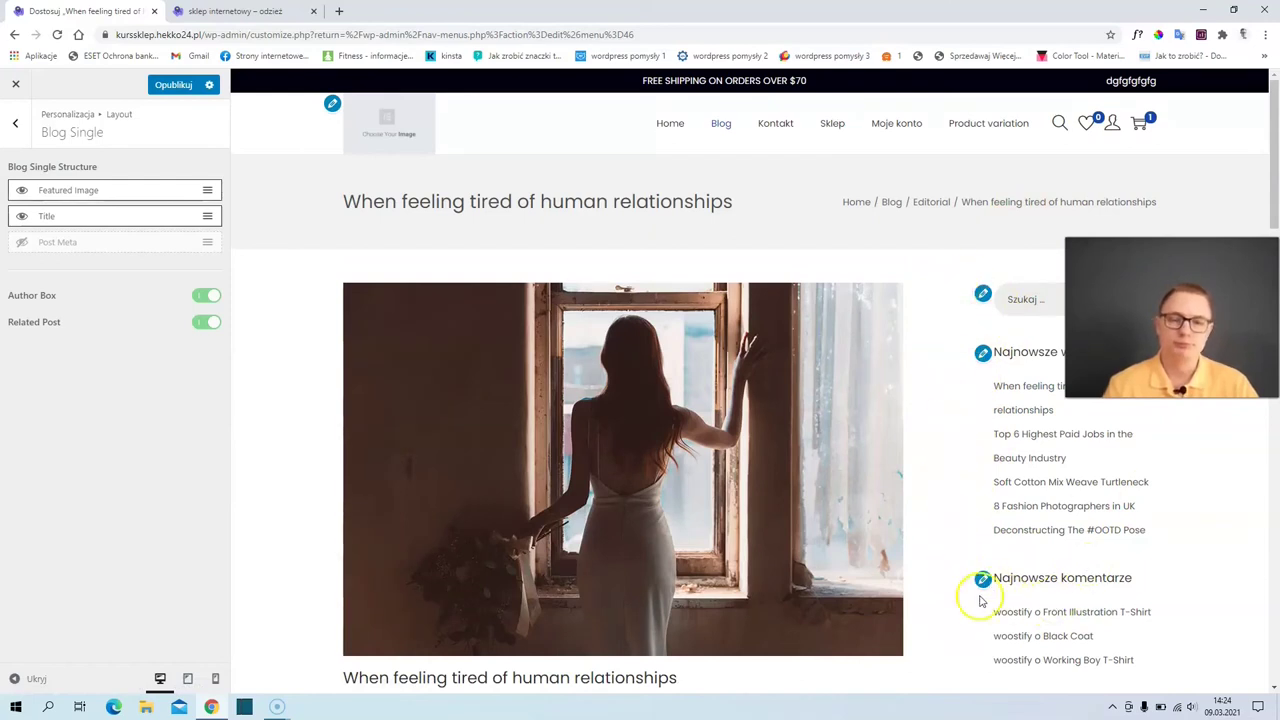
pyautogui.scroll(-3, 737, 314)
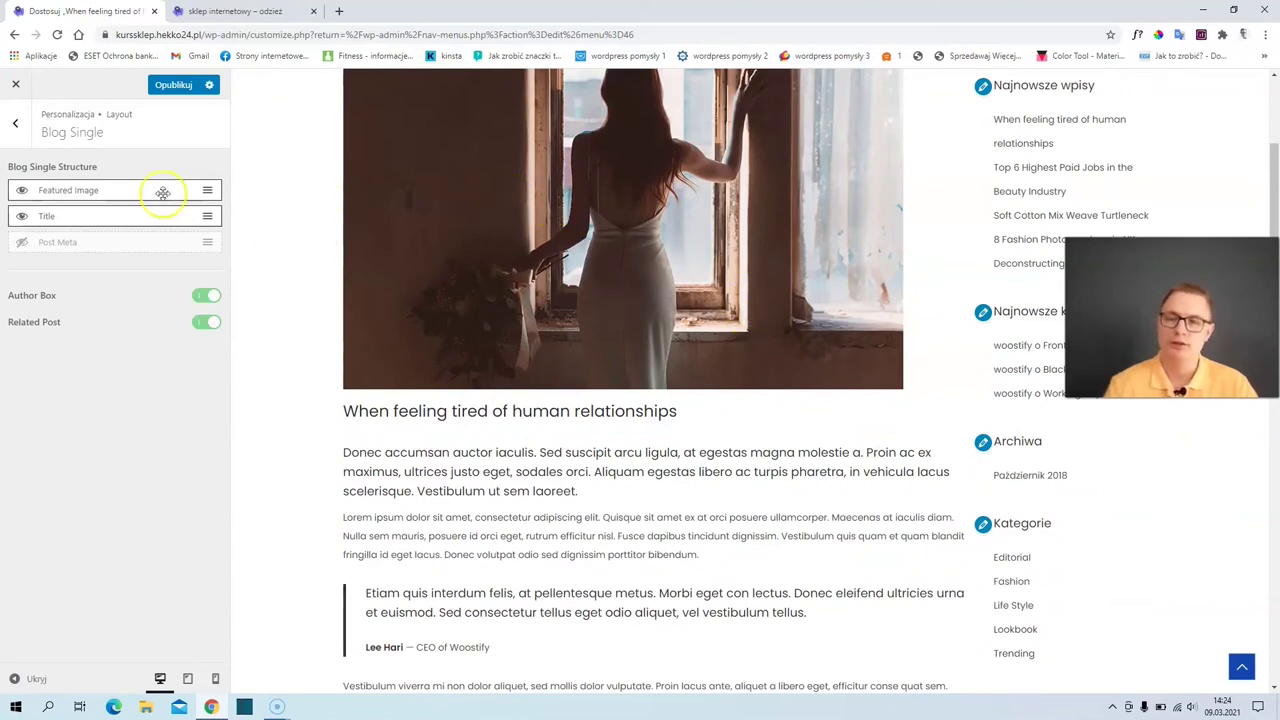
pyautogui.click(16, 124)
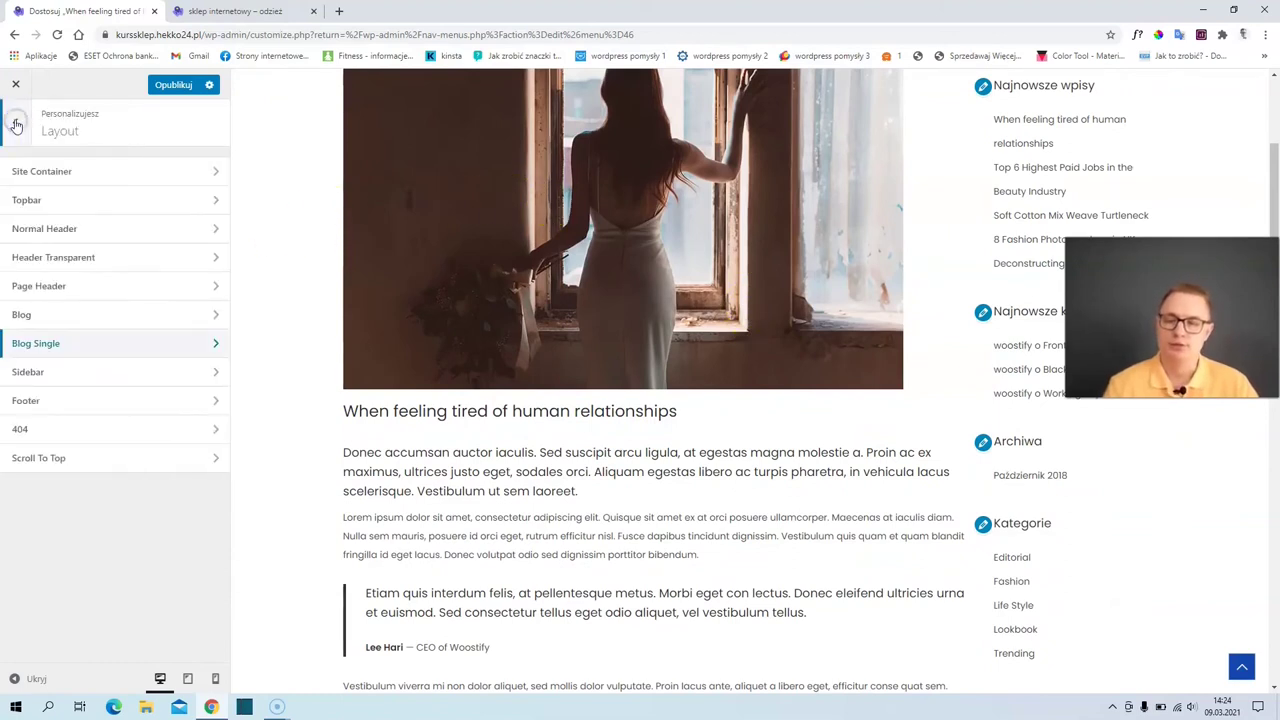
pyautogui.click(87, 378)
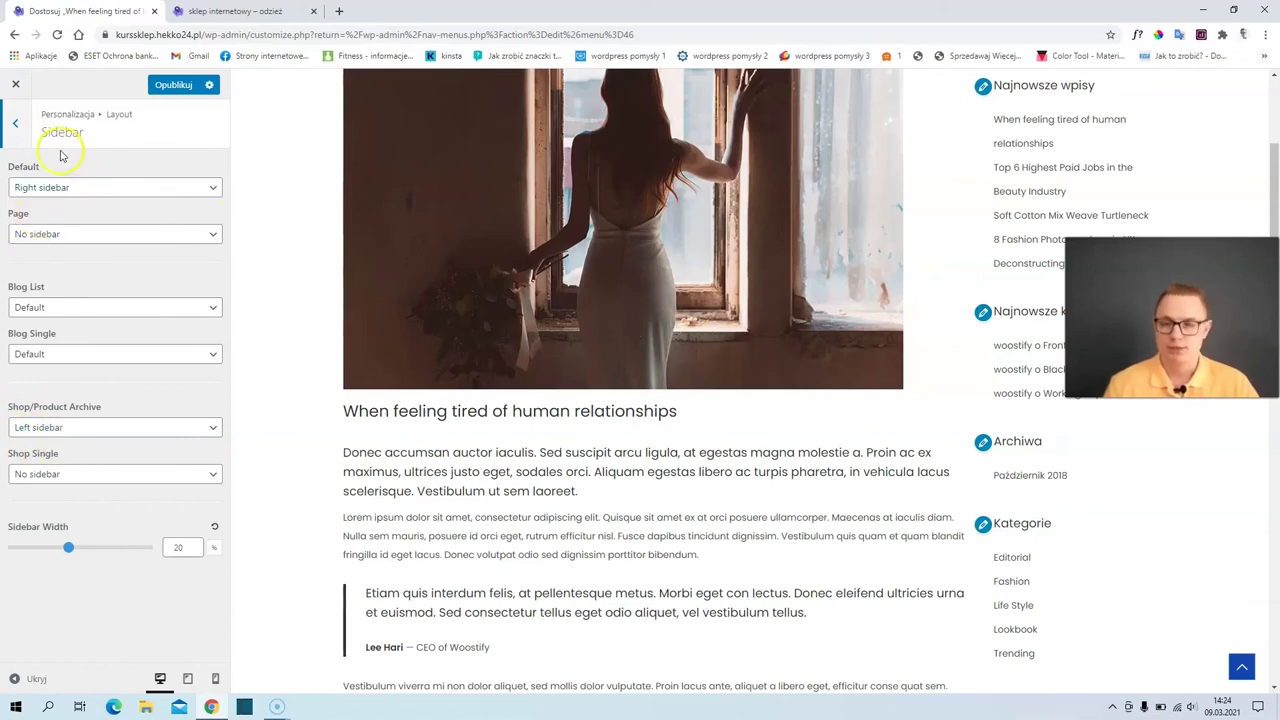
pyautogui.click(15, 122)
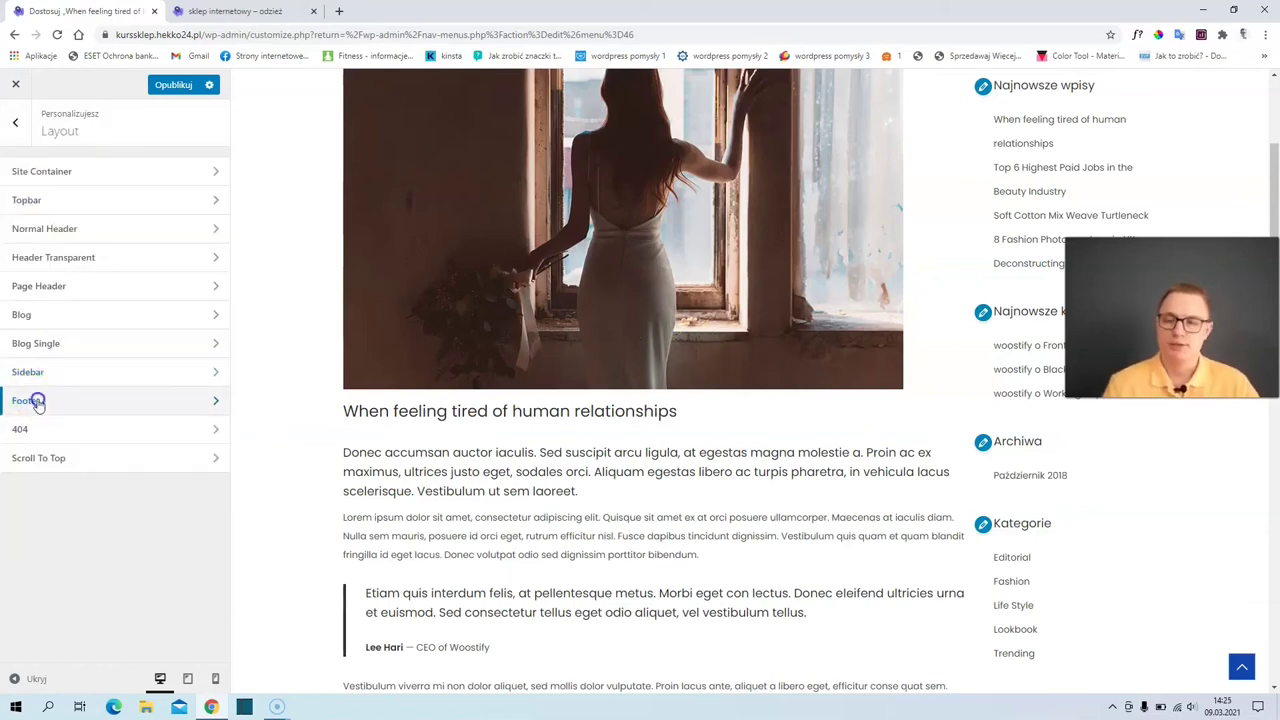
pyautogui.click(34, 400)
pyautogui.moveTo(1277, 200); pyautogui.dragTo(1208, 617)
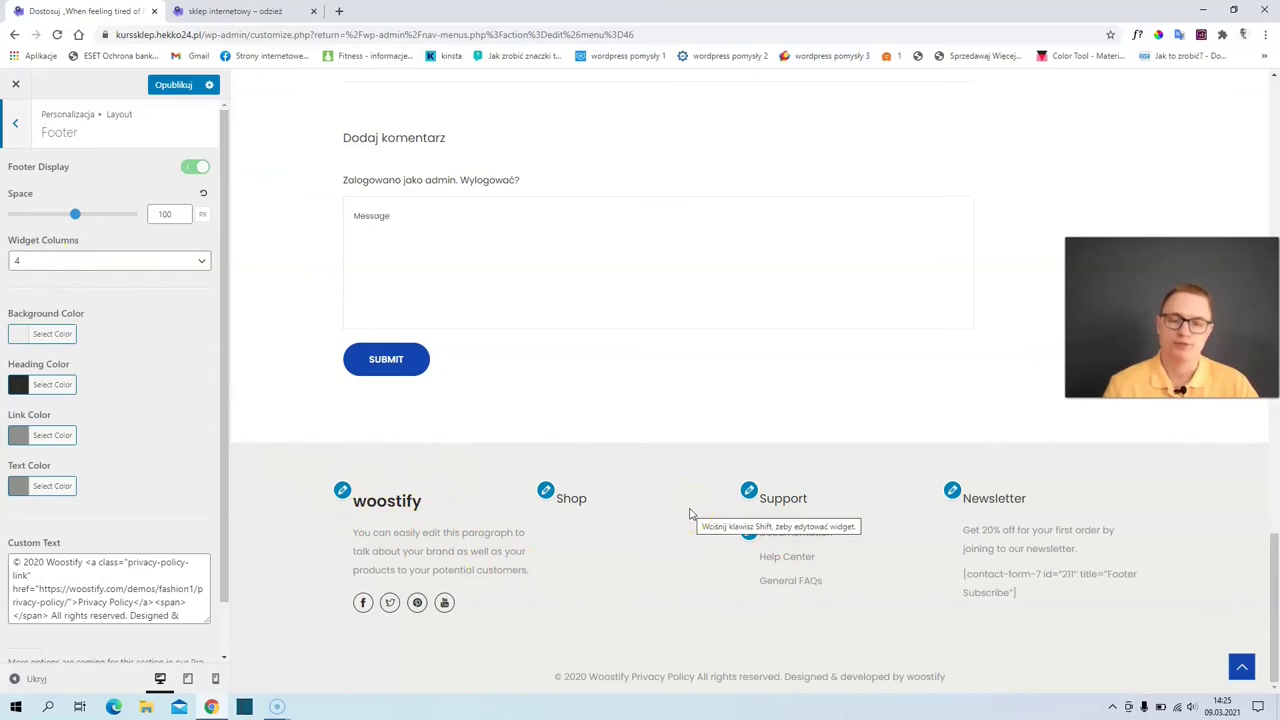
pyautogui.click(448, 461)
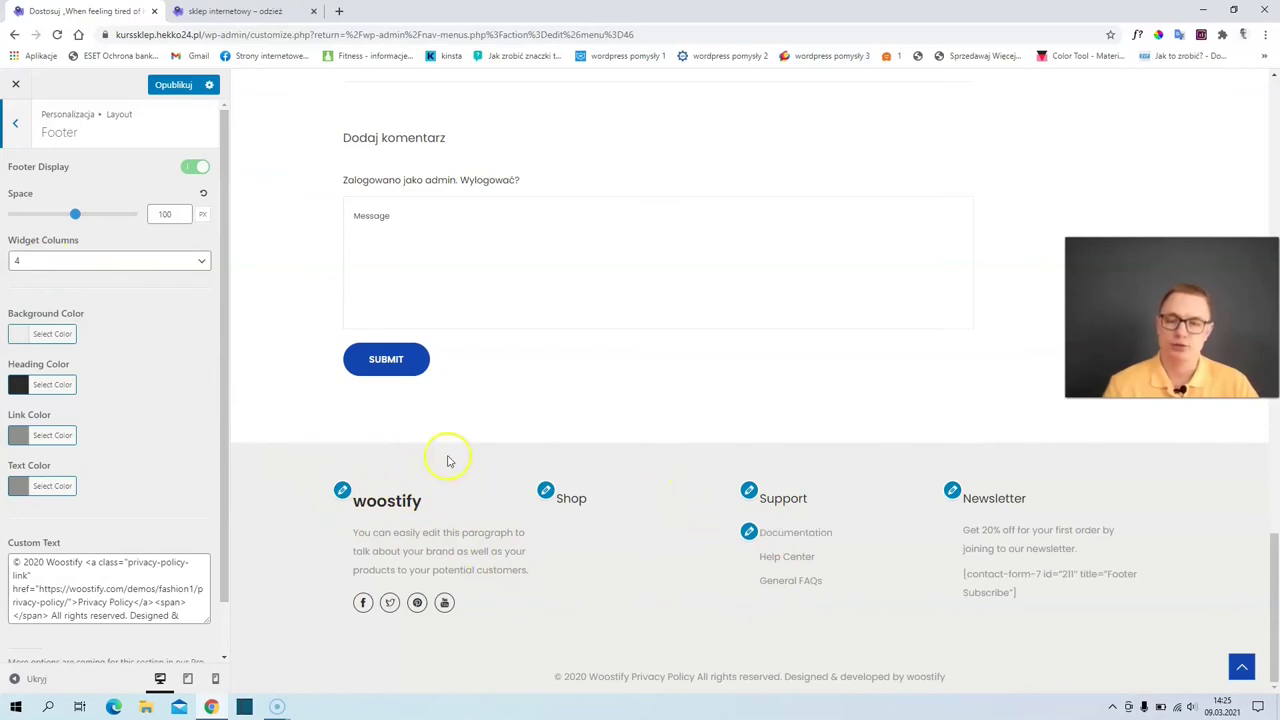
pyautogui.scroll(-1, 107, 381)
pyautogui.scroll(1, 107, 381)
pyautogui.click(15, 125)
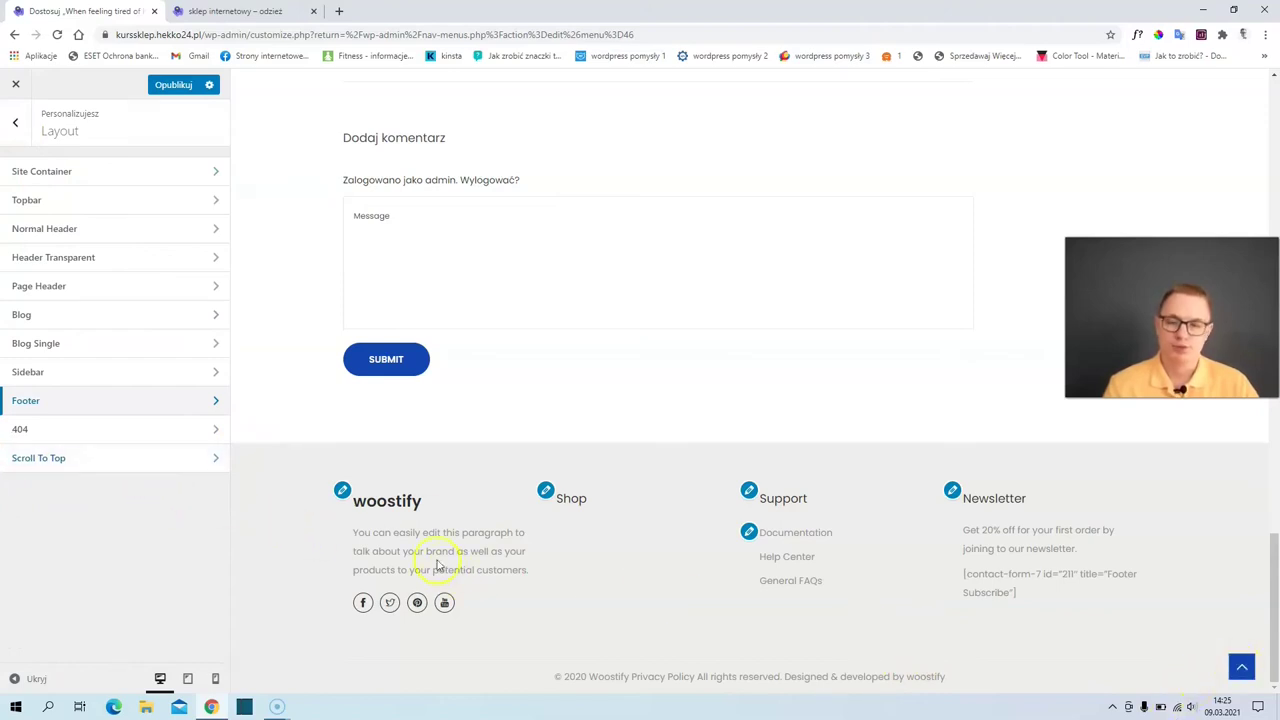
# - Check the Scroll To Top settings and test the button in the preview
pyautogui.click(214, 460)
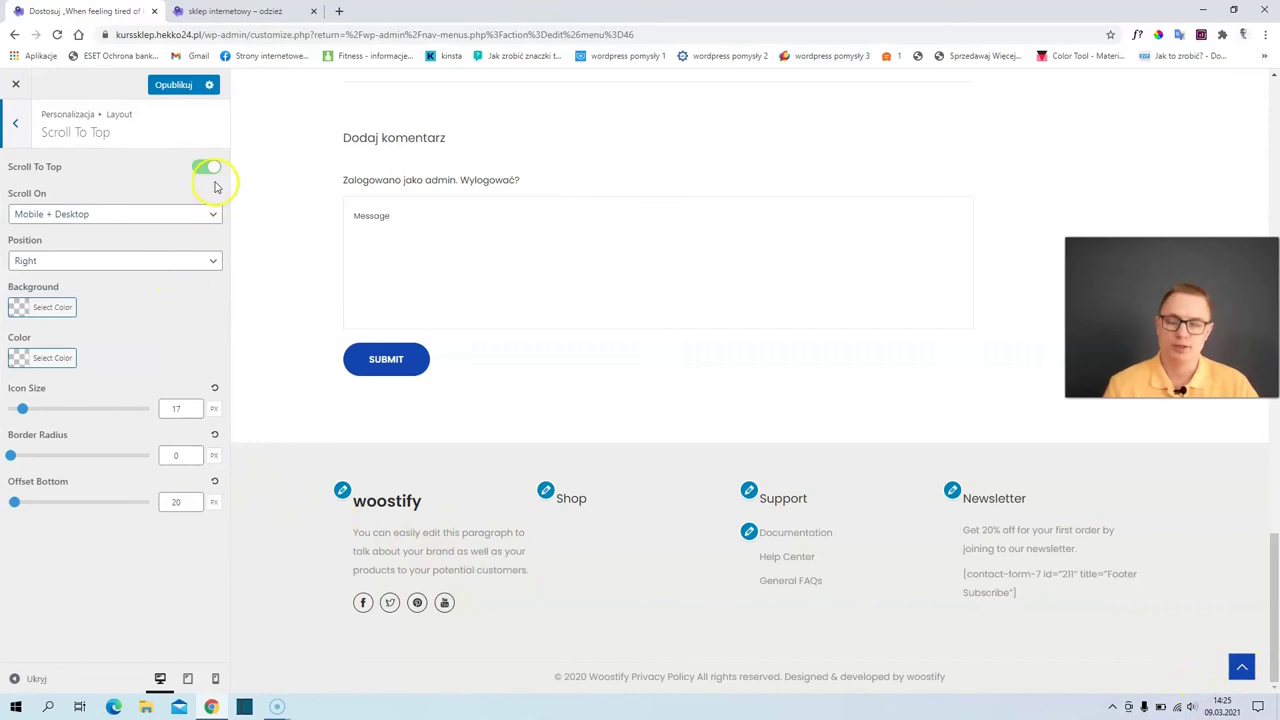
pyautogui.click(1243, 667)
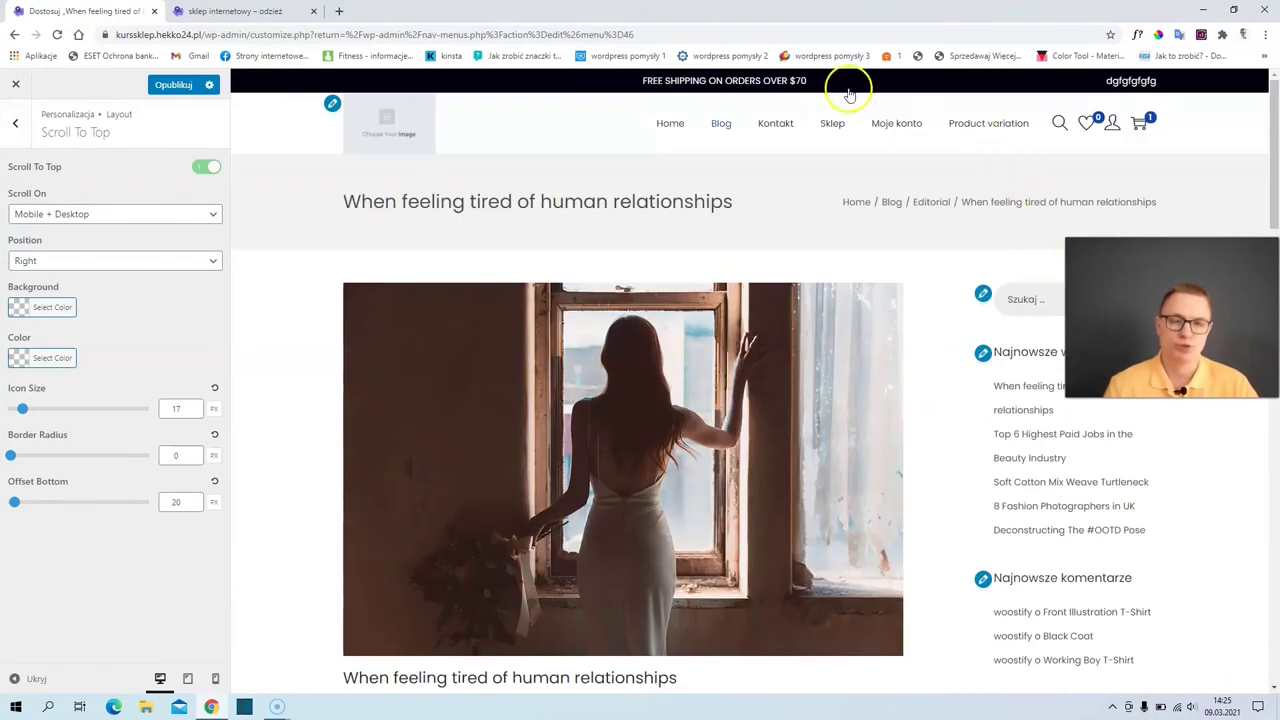
pyautogui.click(13, 127)
# - Review the 404 page's custom text, then return to the main customization menu
pyautogui.click(92, 438)
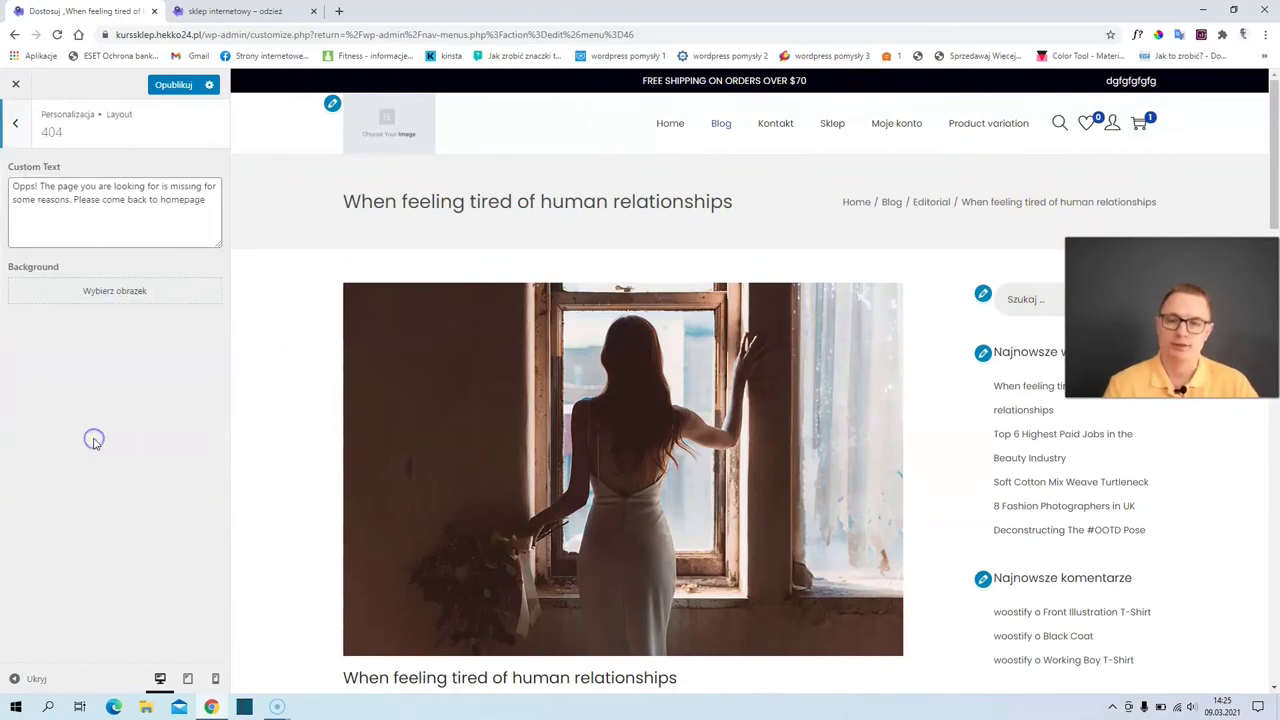
pyautogui.moveTo(204, 199); pyautogui.dragTo(38, 187)
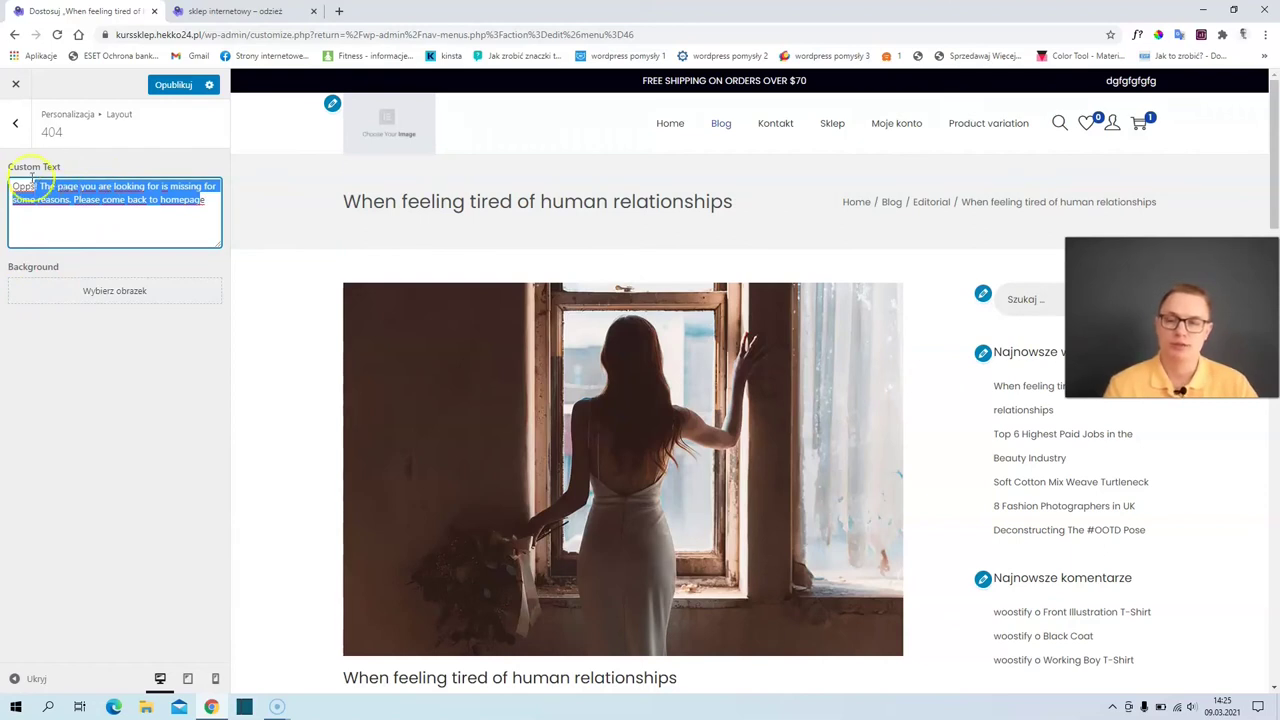
pyautogui.click(16, 123)
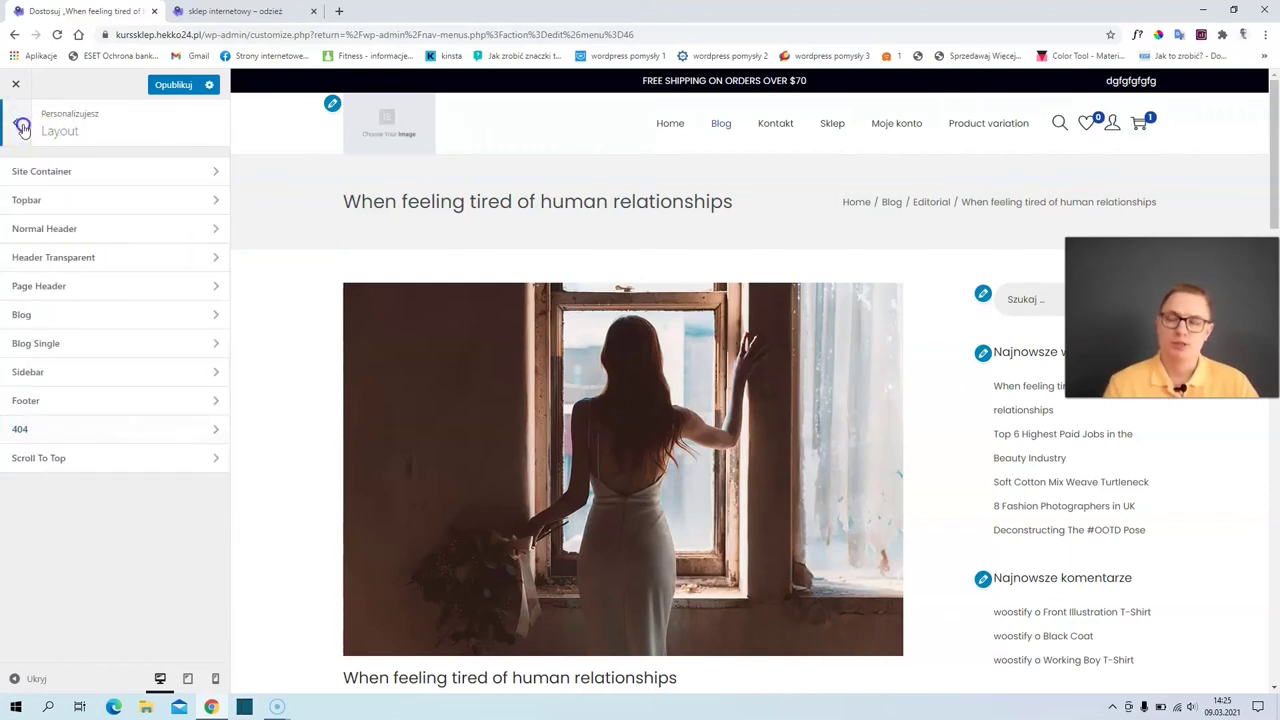
pyautogui.click(22, 128)
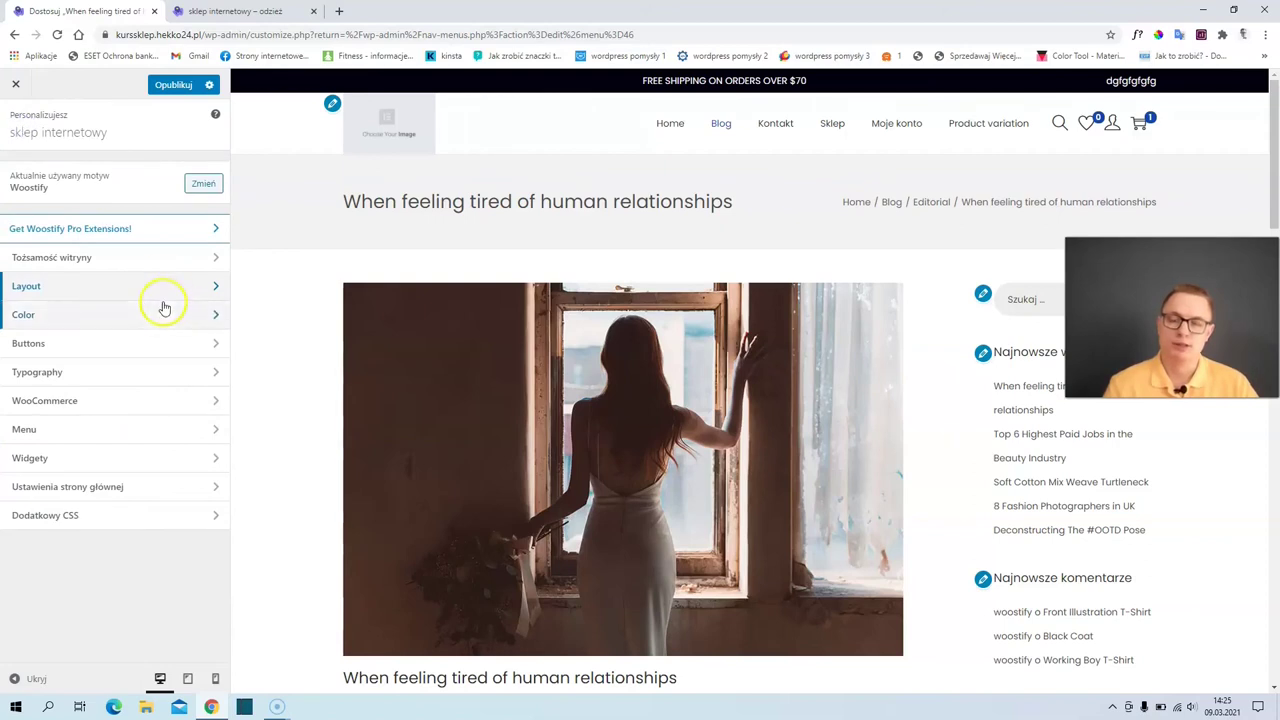
pyautogui.click(92, 318)
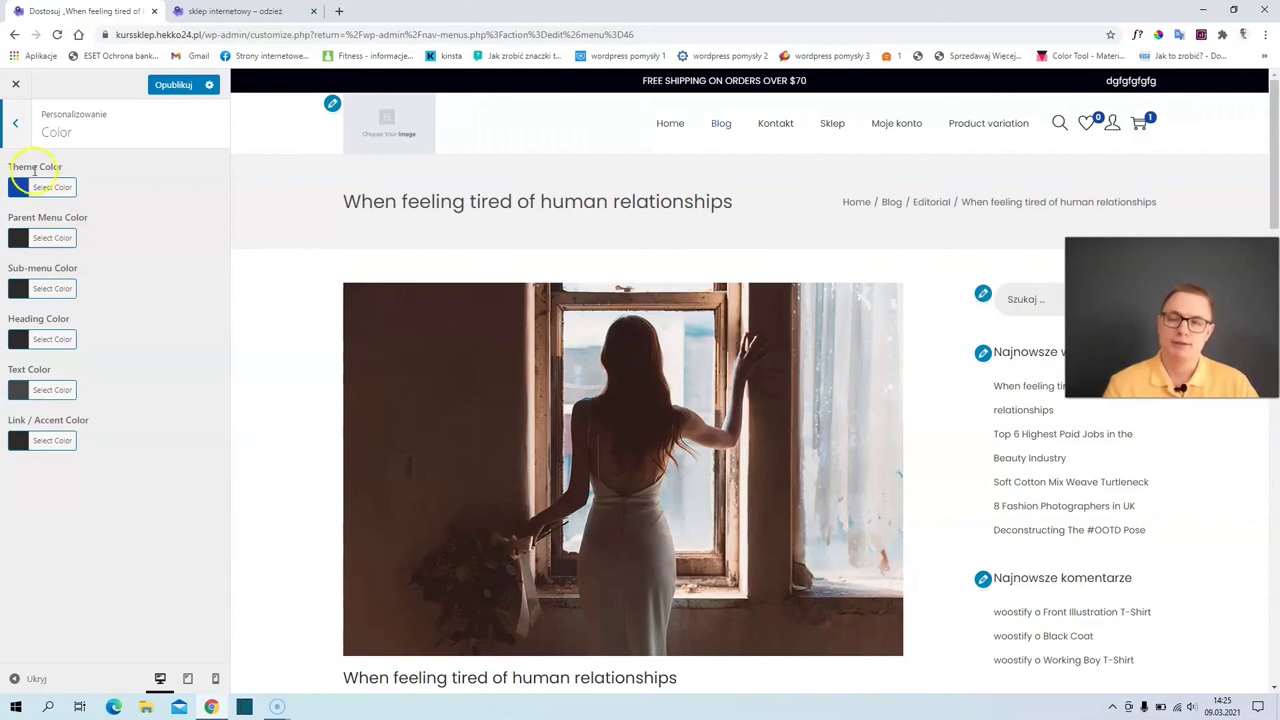
# - Set the theme colour to pink #ff1c58
pyautogui.click(22, 190)
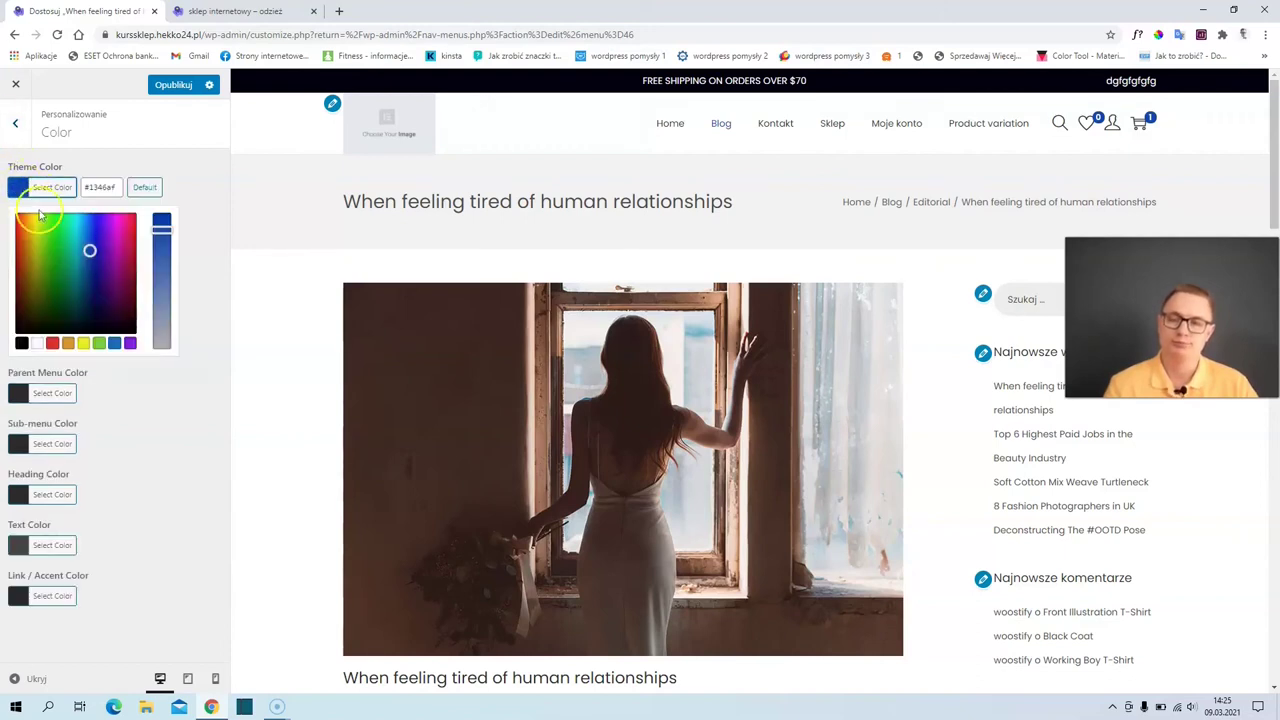
pyautogui.click(131, 215)
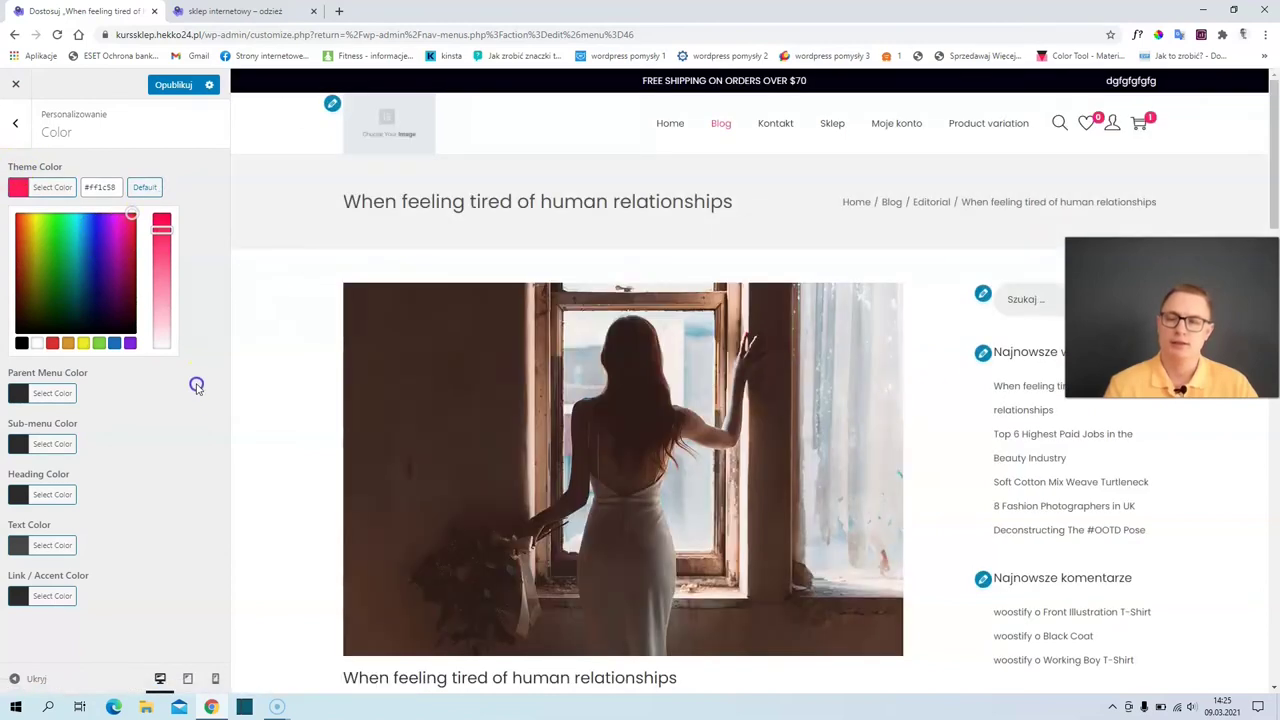
pyautogui.click(45, 190)
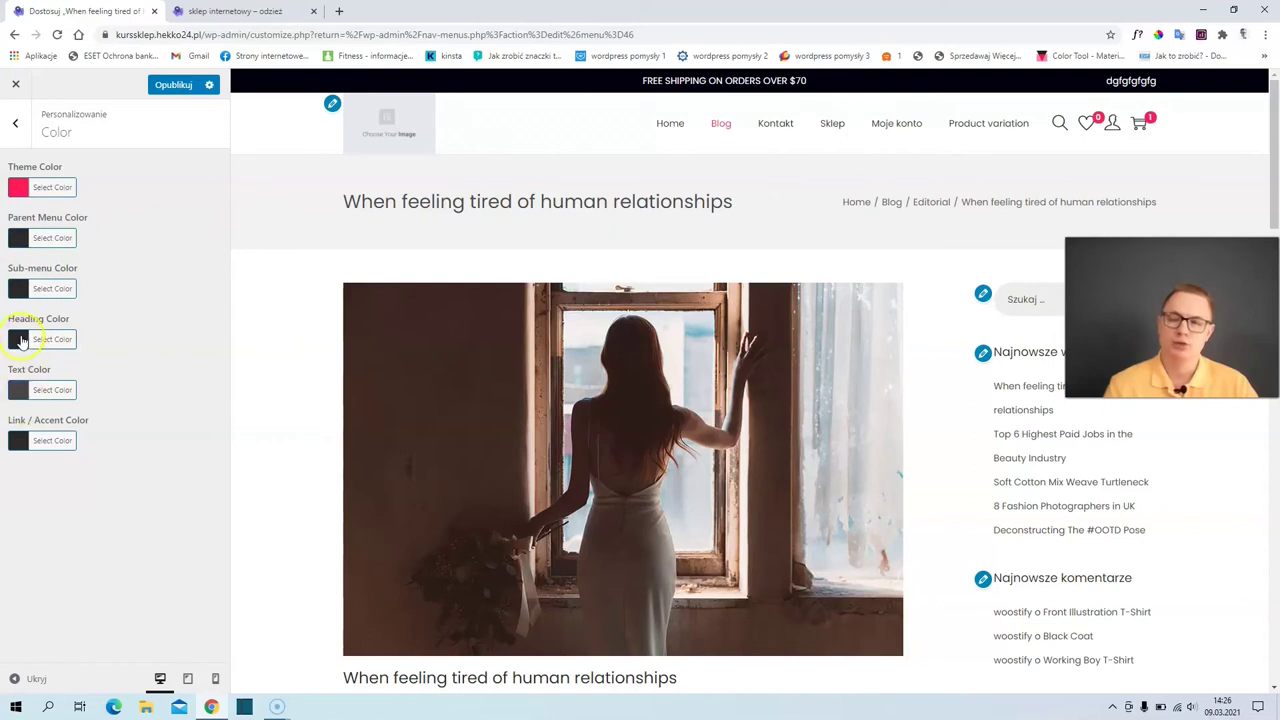
# - Set the link/accent colour to a matching pink #ff386d
pyautogui.click(35, 440)
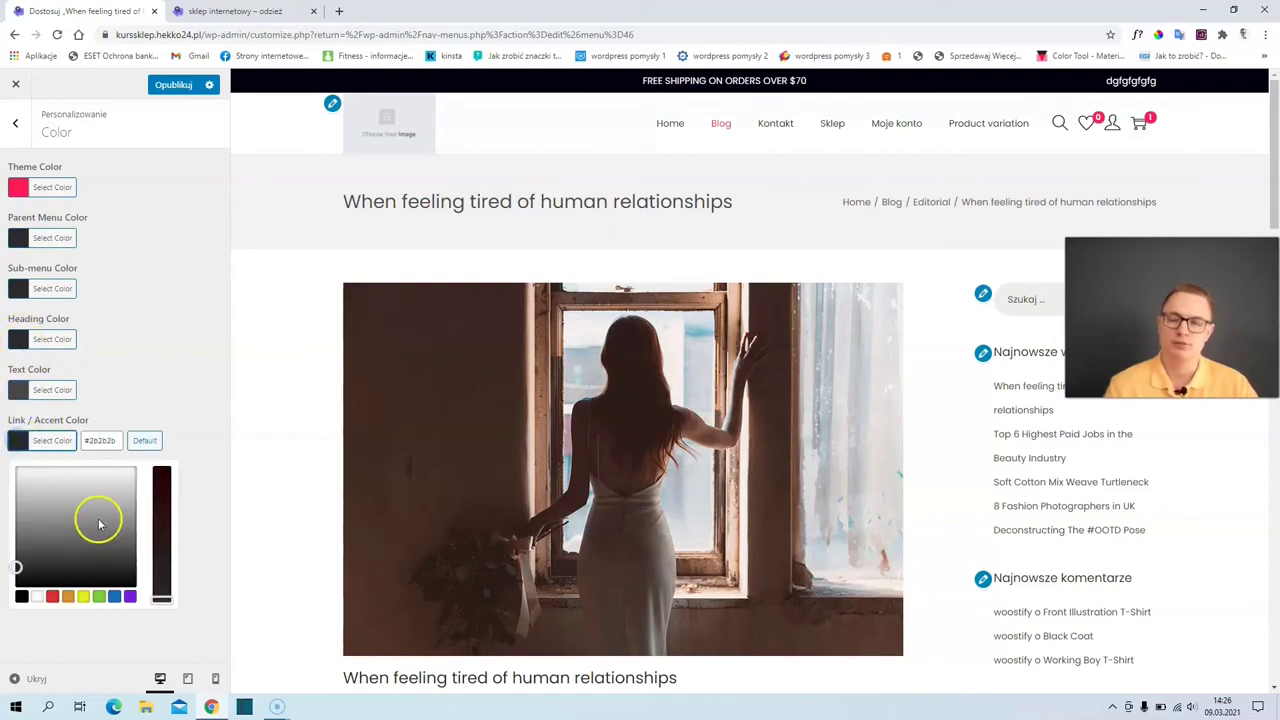
pyautogui.click(53, 596)
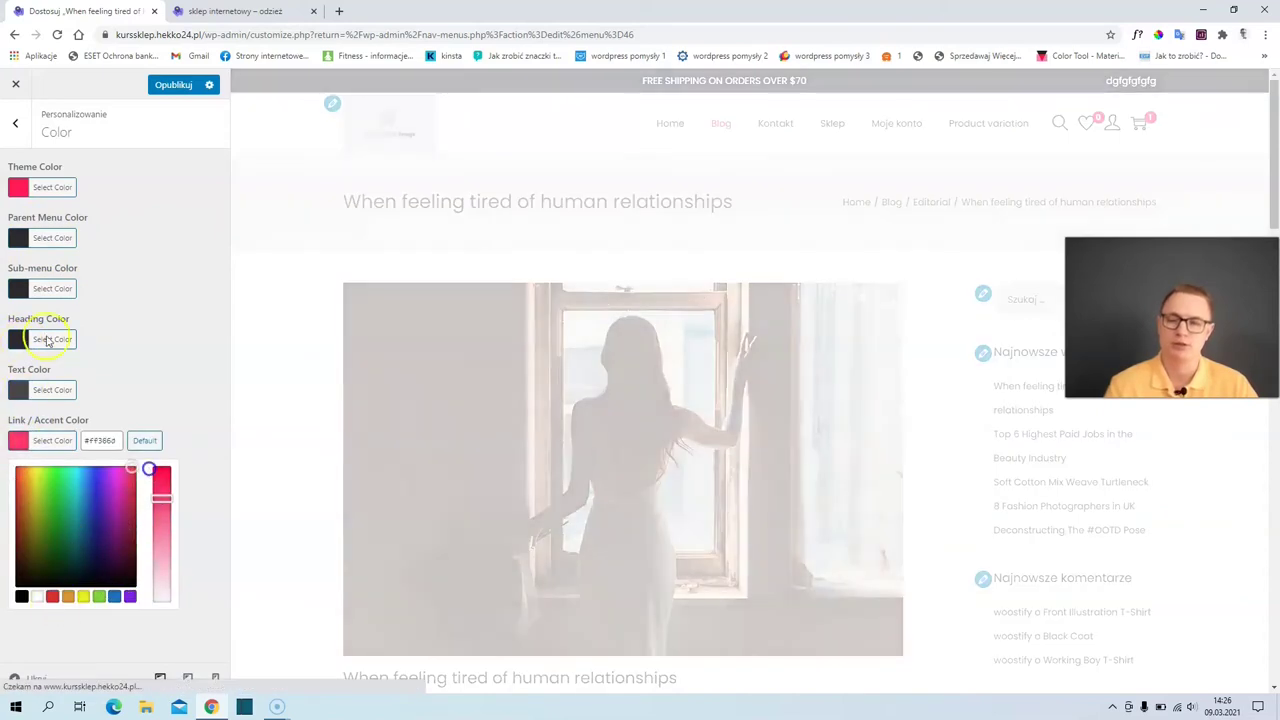
pyautogui.moveTo(110, 216); pyautogui.dragTo(8, 140)
pyautogui.click(14, 122)
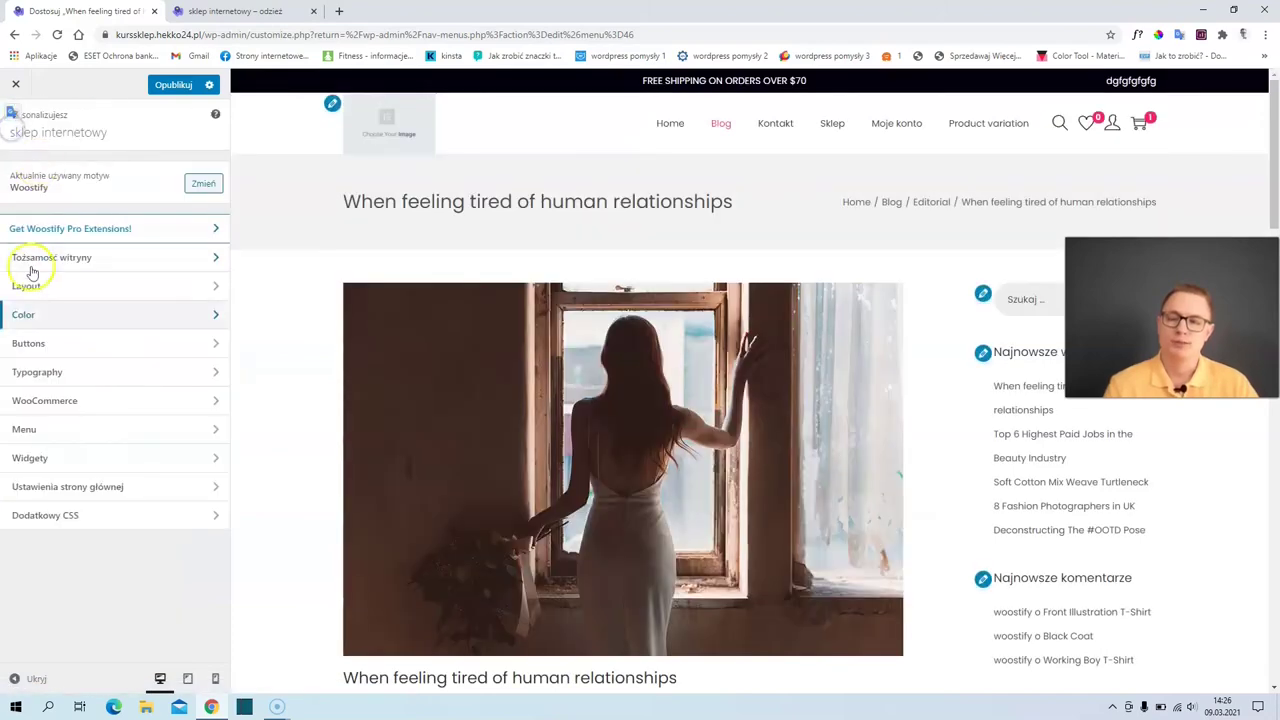
# - Open the Buttons settings with the full cart page loaded in the preview
pyautogui.click(66, 345)
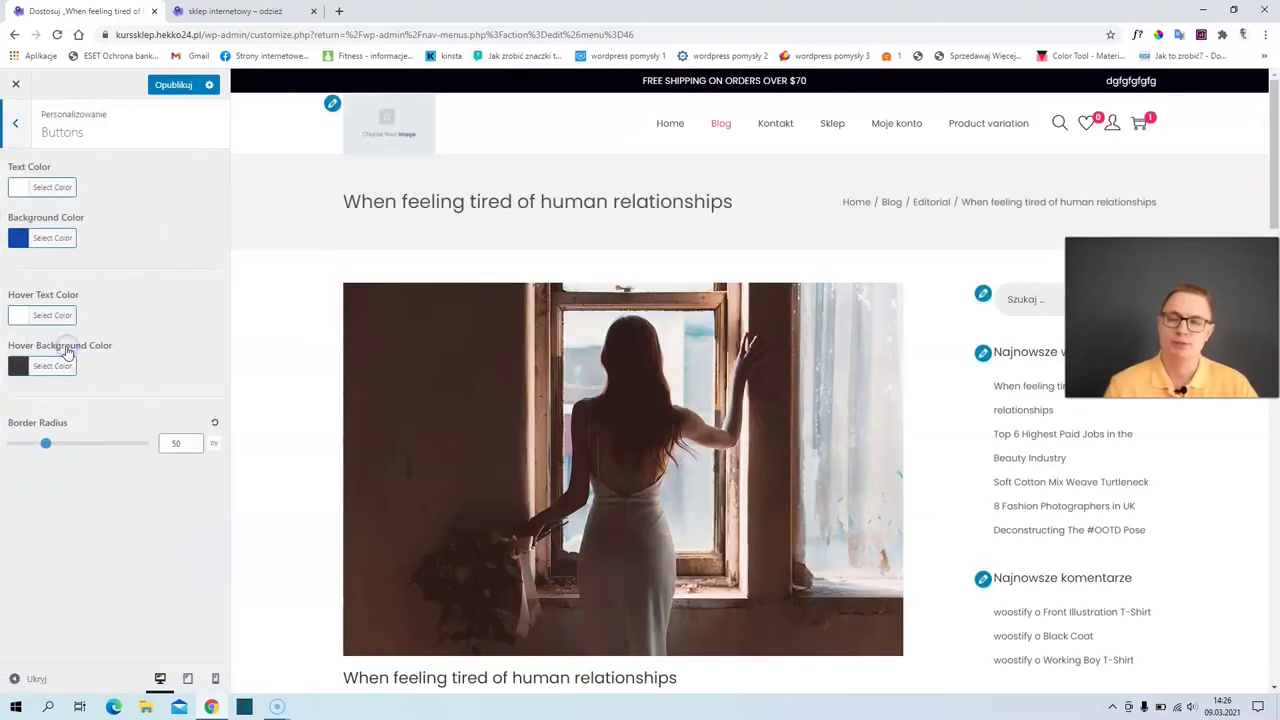
pyautogui.scroll(-4, 451, 403)
pyautogui.scroll(4, 689, 277)
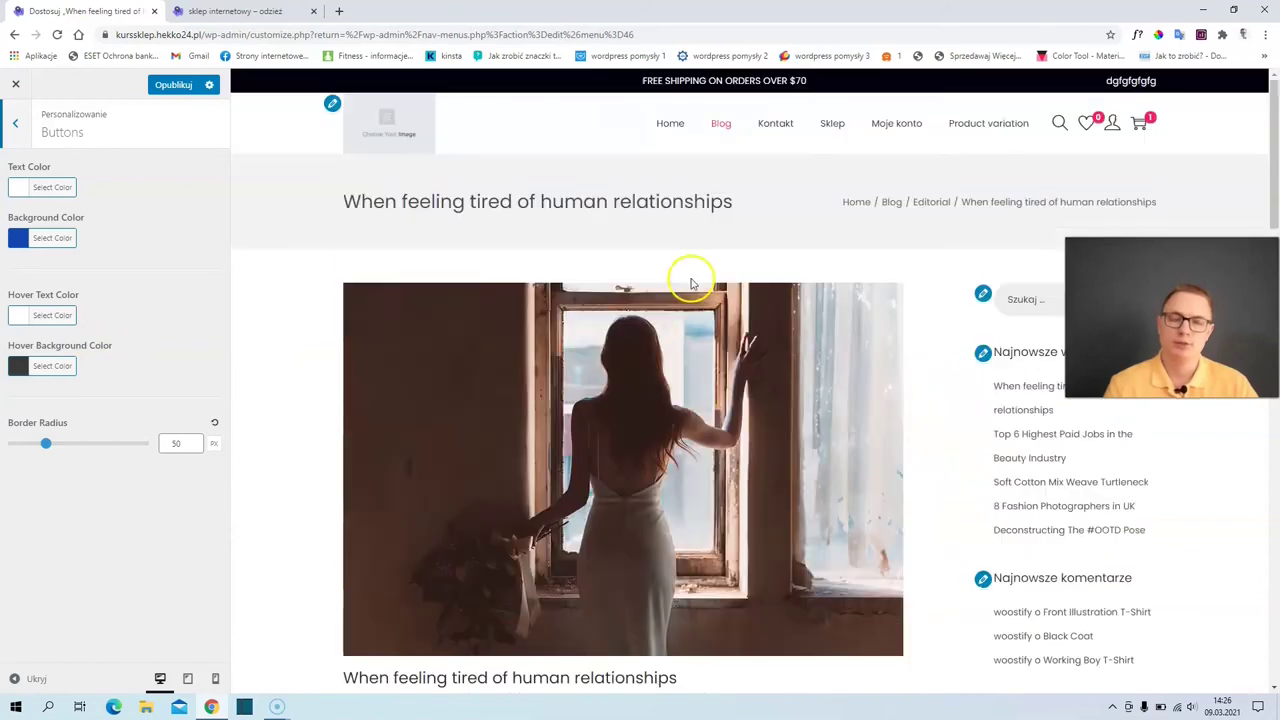
pyautogui.click(1139, 122)
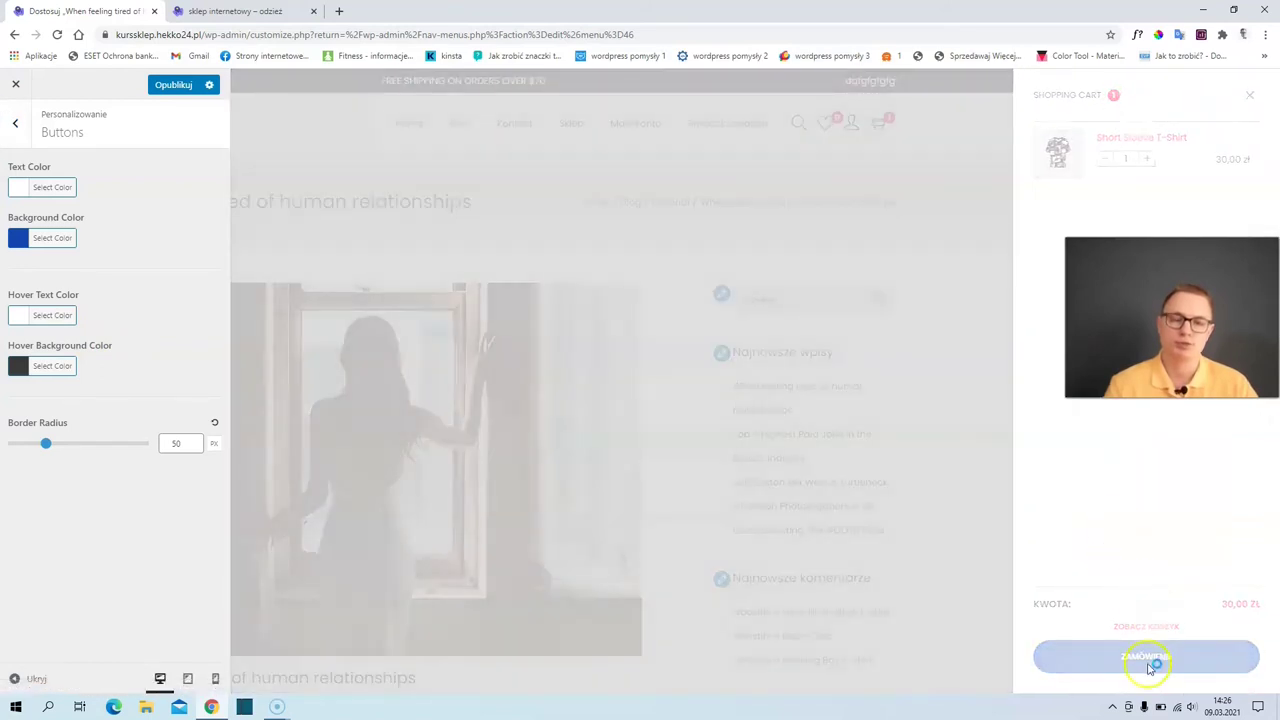
pyautogui.click(1146, 626)
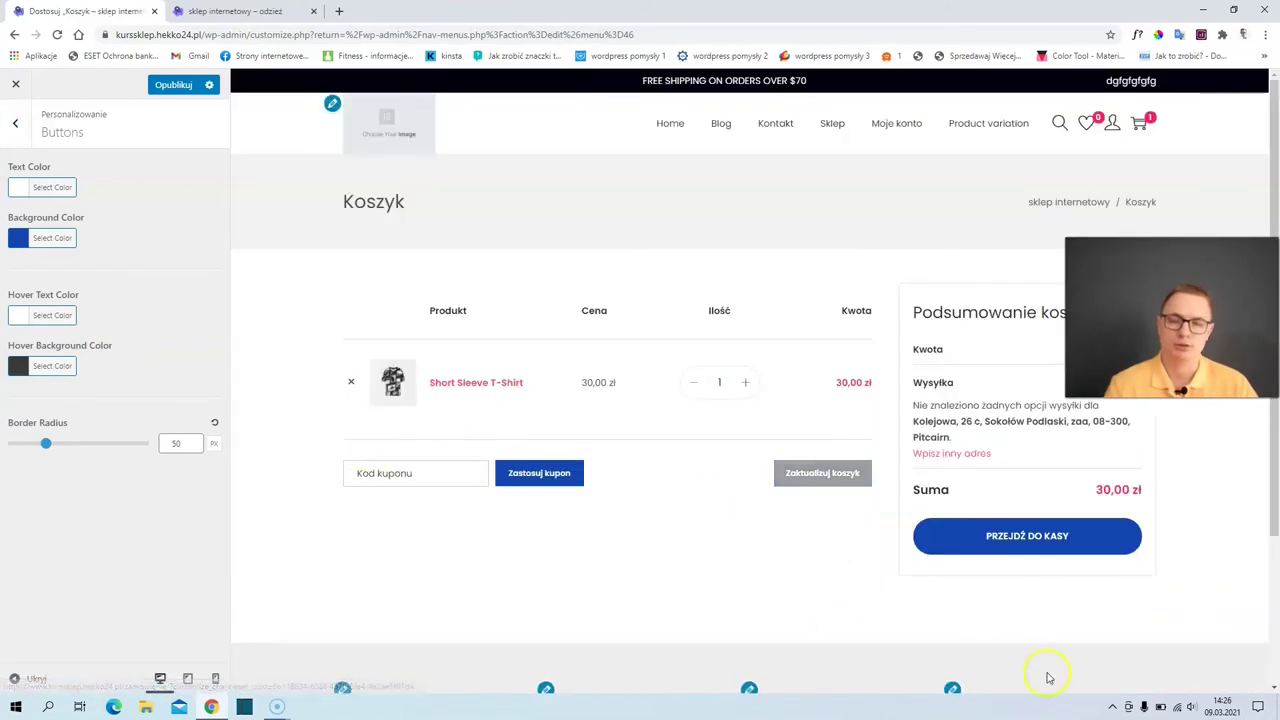
# - Set the button background colour to pink #ff1c58
pyautogui.click(40, 237)
pyautogui.moveTo(100, 320); pyautogui.dragTo(138, 246)
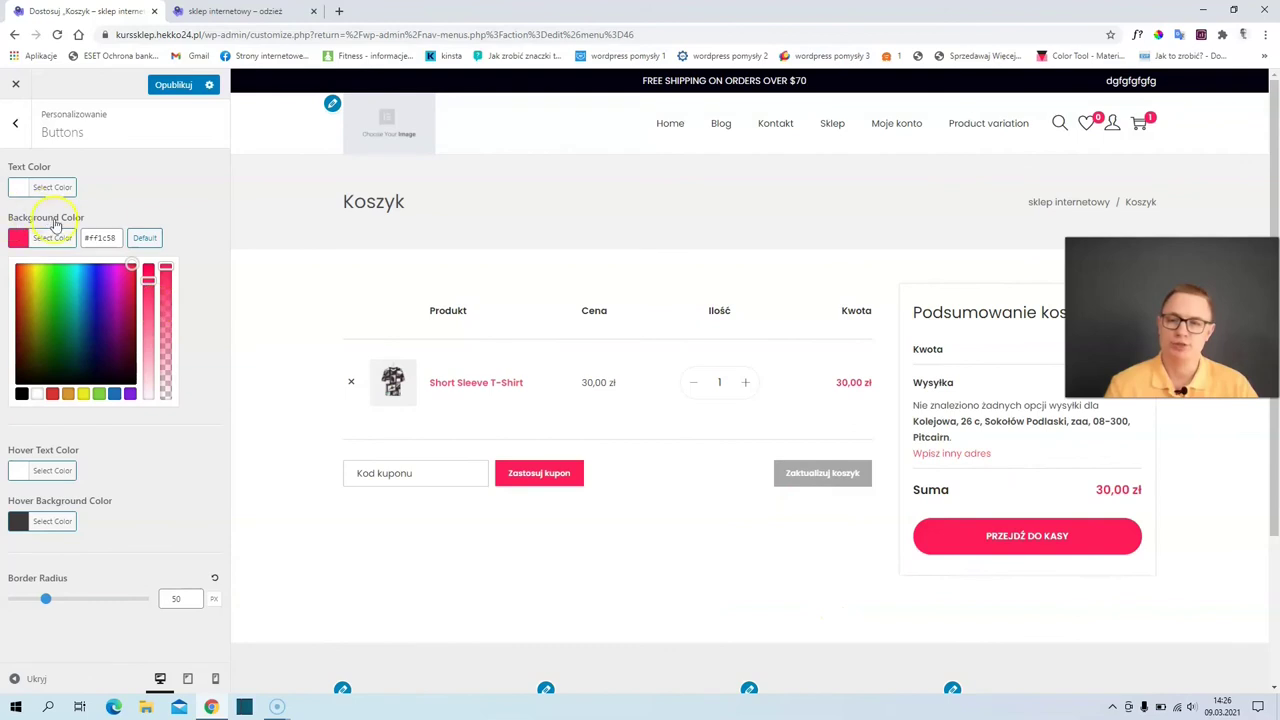
pyautogui.click(18, 122)
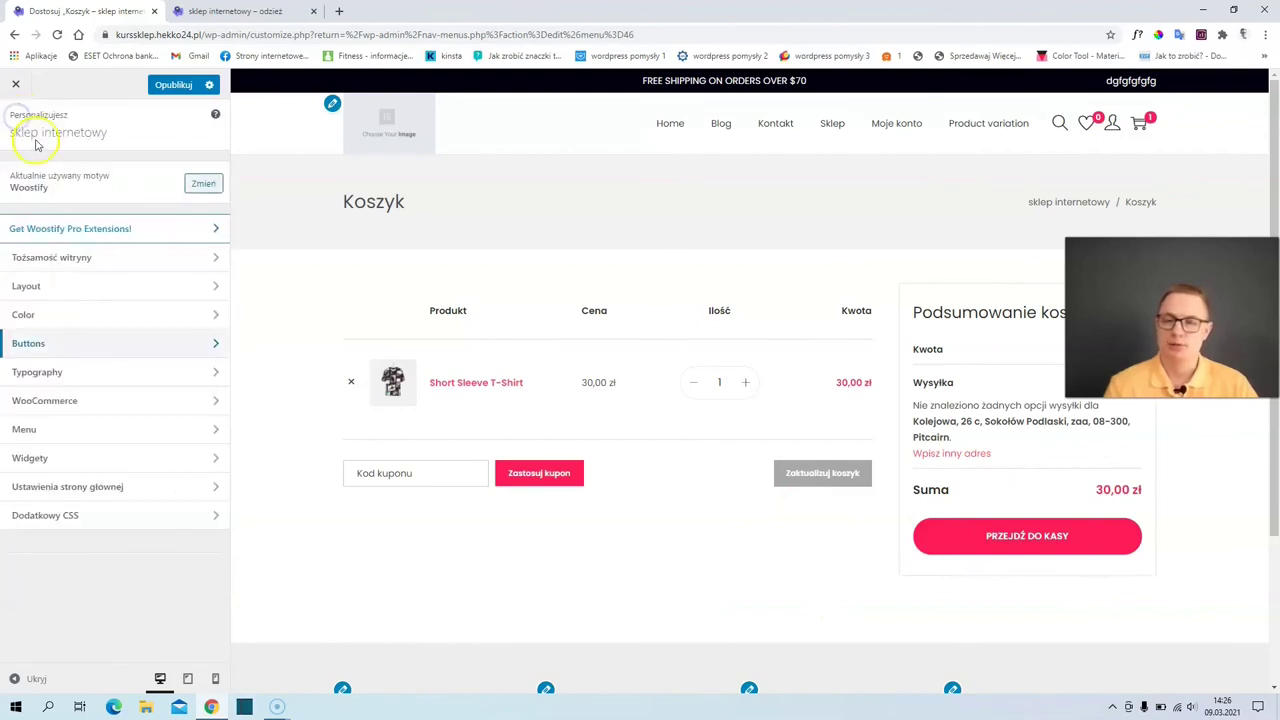
# - Review the Typography font settings for body text, primary menu and headings
pyautogui.click(52, 373)
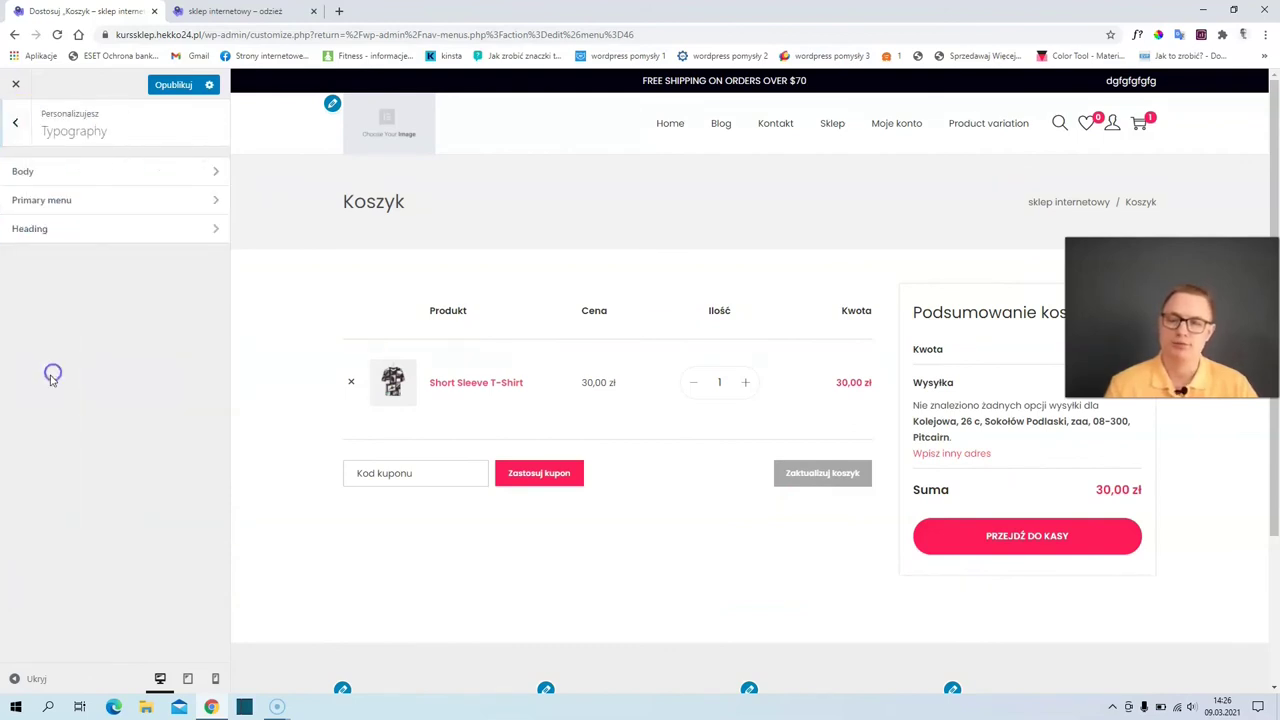
pyautogui.click(69, 171)
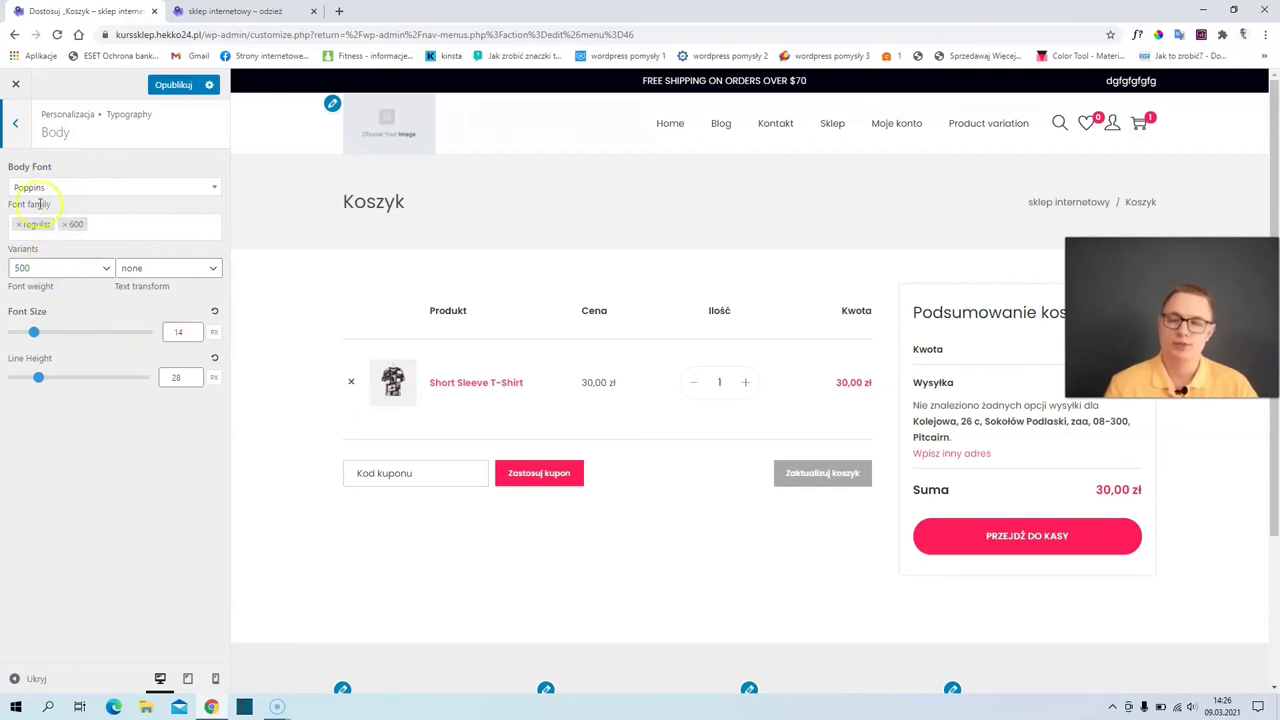
pyautogui.click(27, 133)
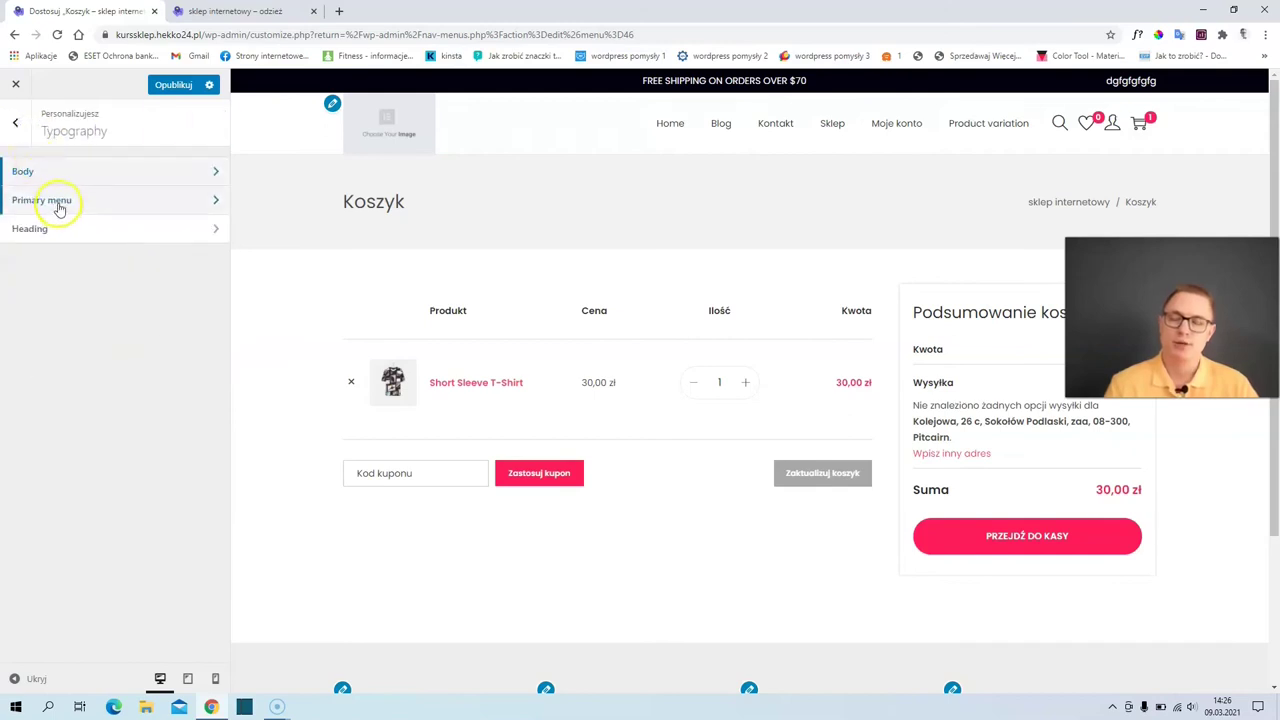
pyautogui.click(58, 201)
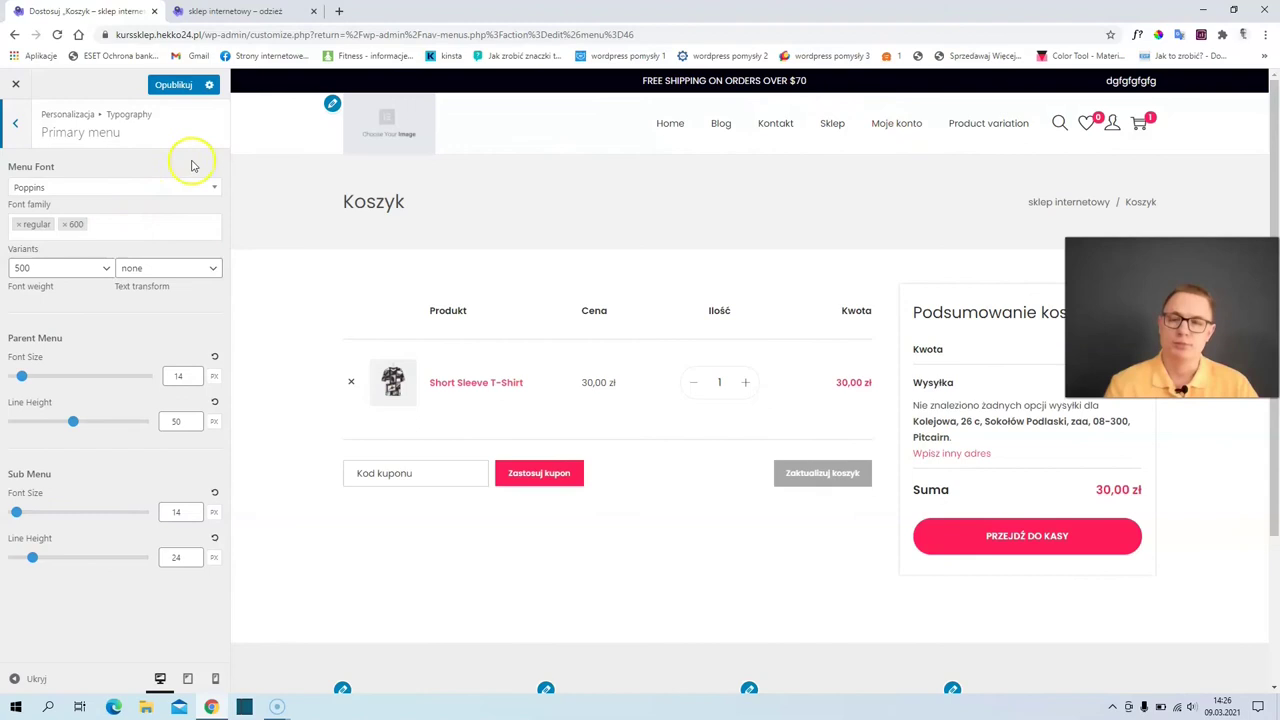
pyautogui.click(13, 128)
pyautogui.click(44, 229)
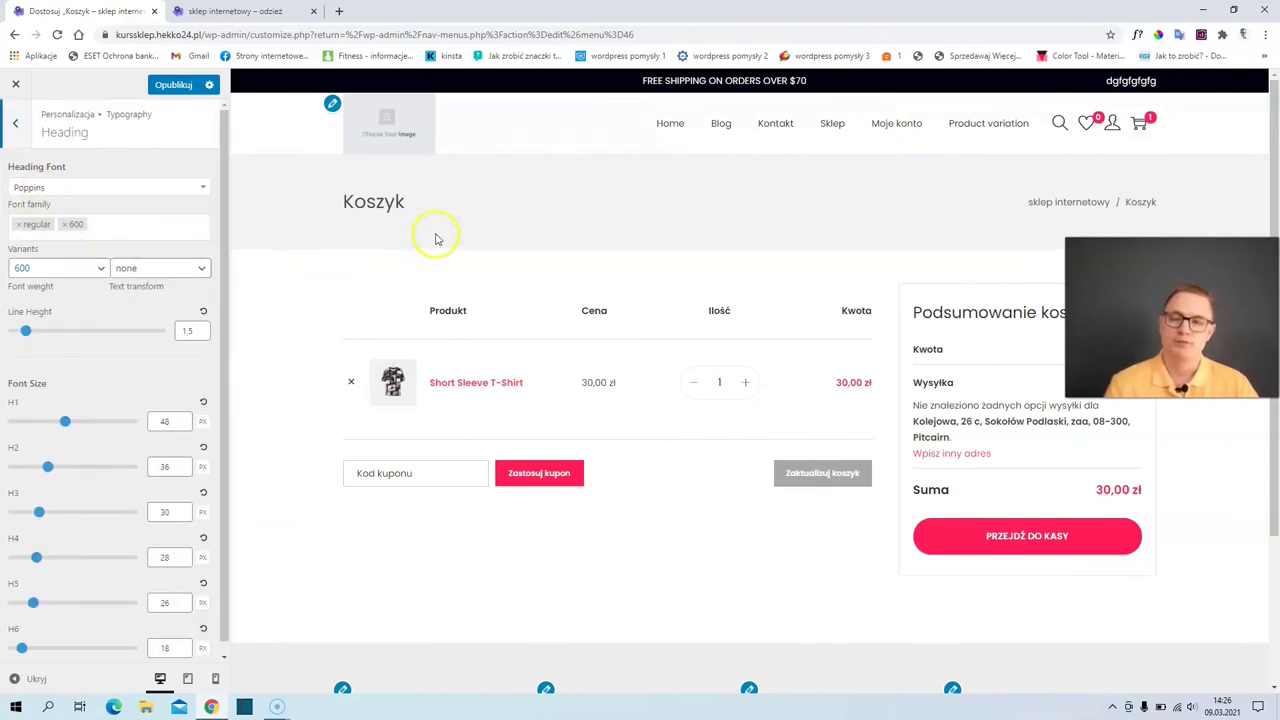
pyautogui.click(17, 128)
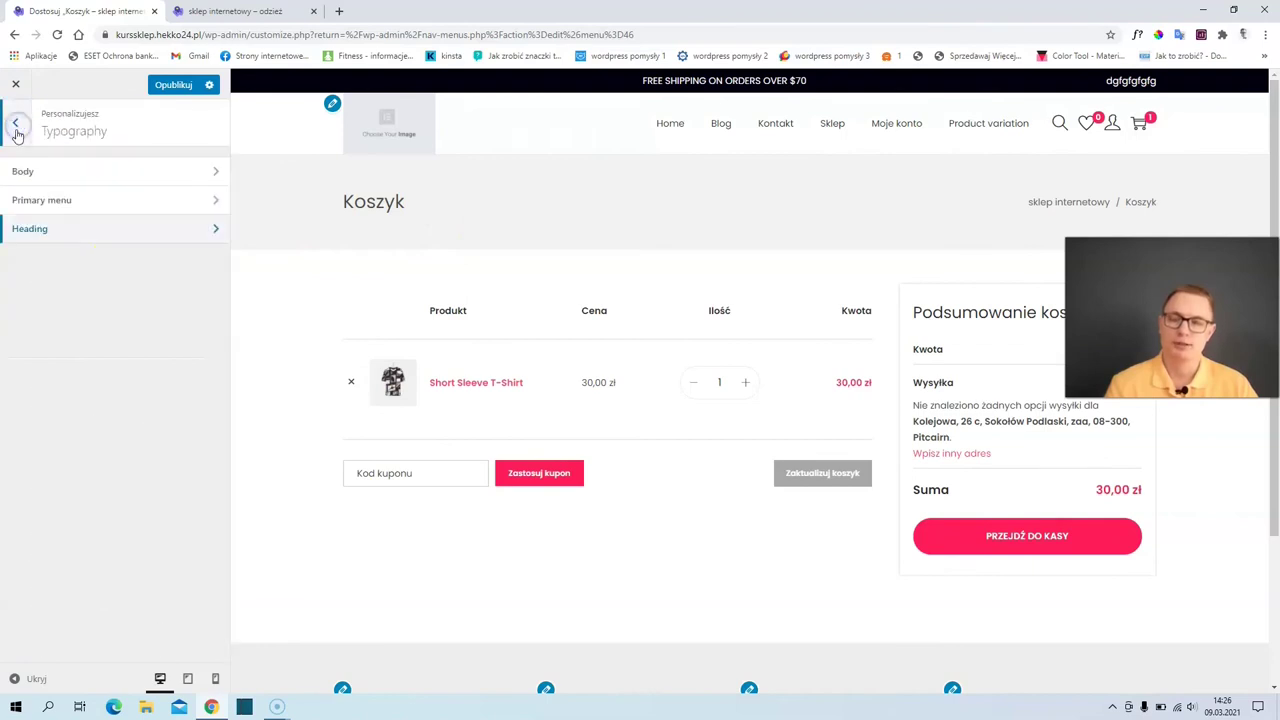
pyautogui.click(30, 174)
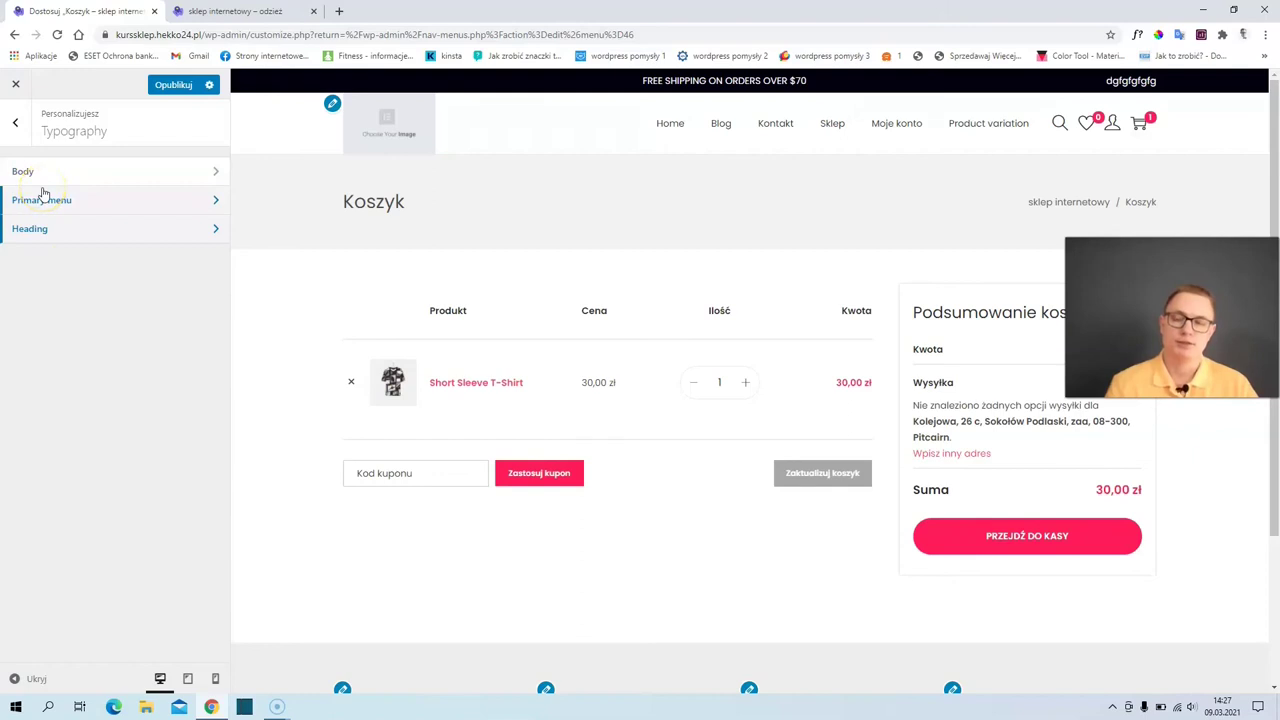
pyautogui.click(16, 124)
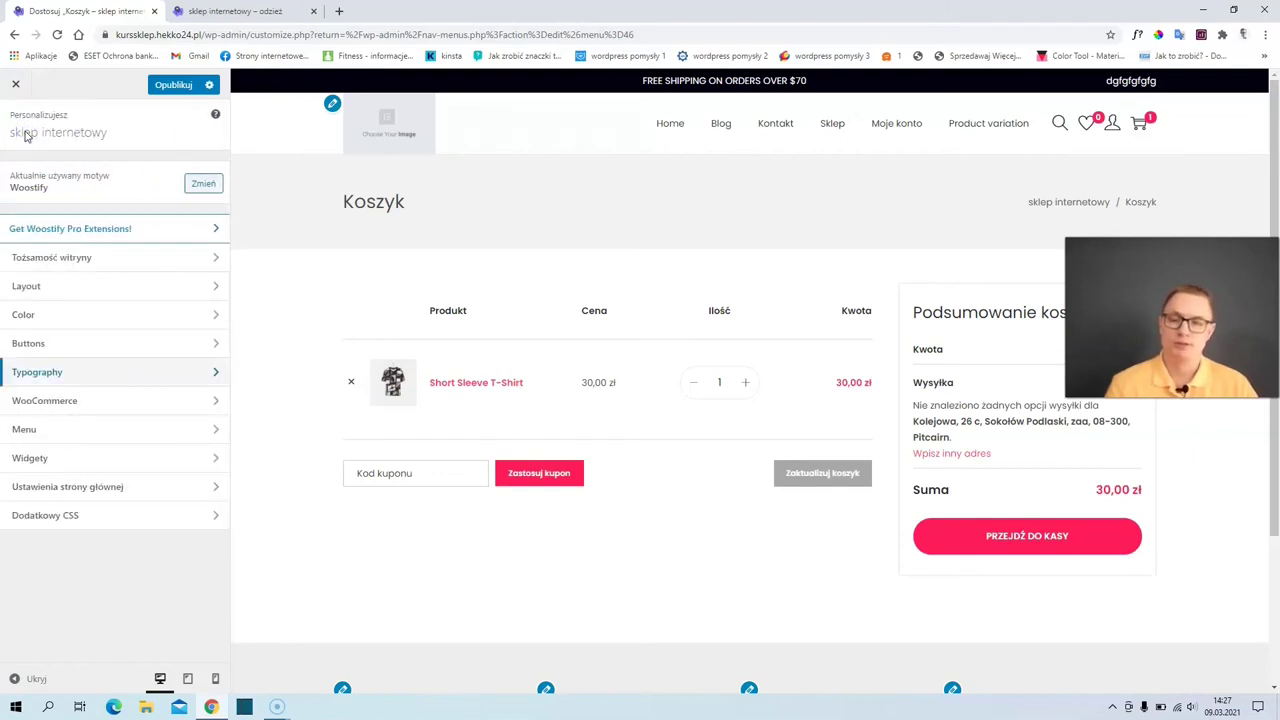
# - Bring up the WooCommerce Product Catalog settings with the Sklep shop previewed
pyautogui.click(97, 344)
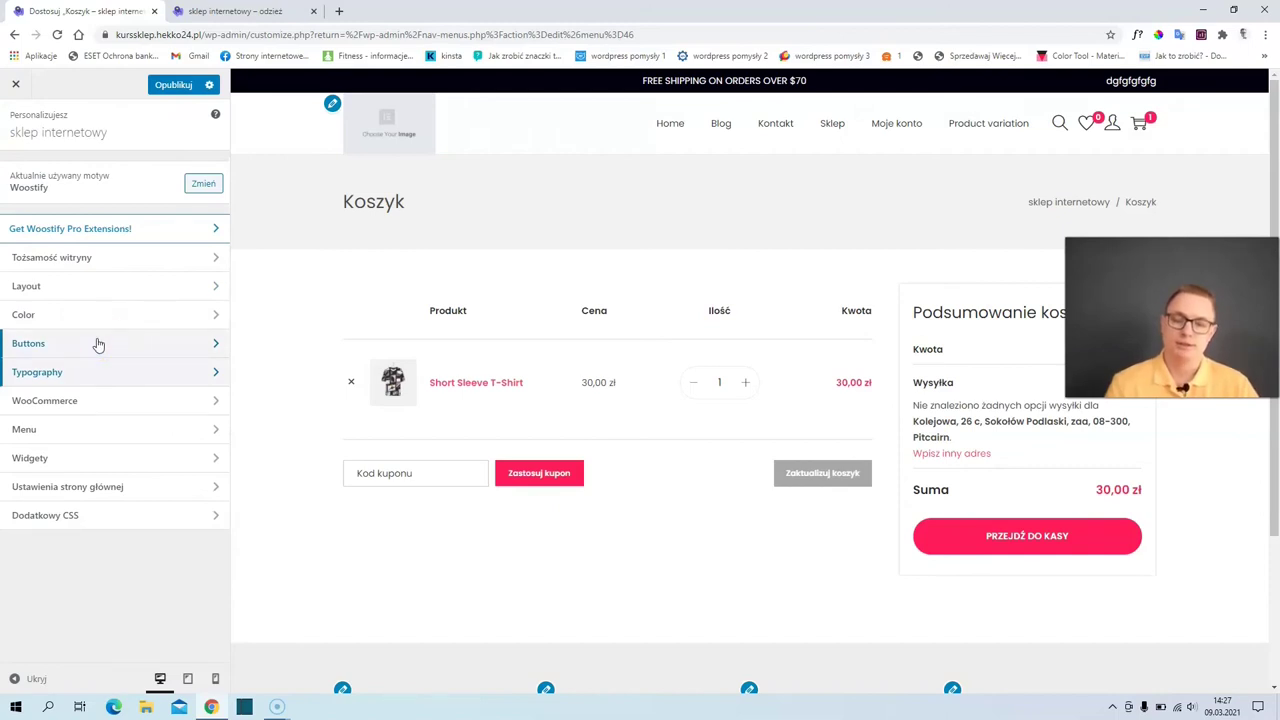
pyautogui.click(70, 401)
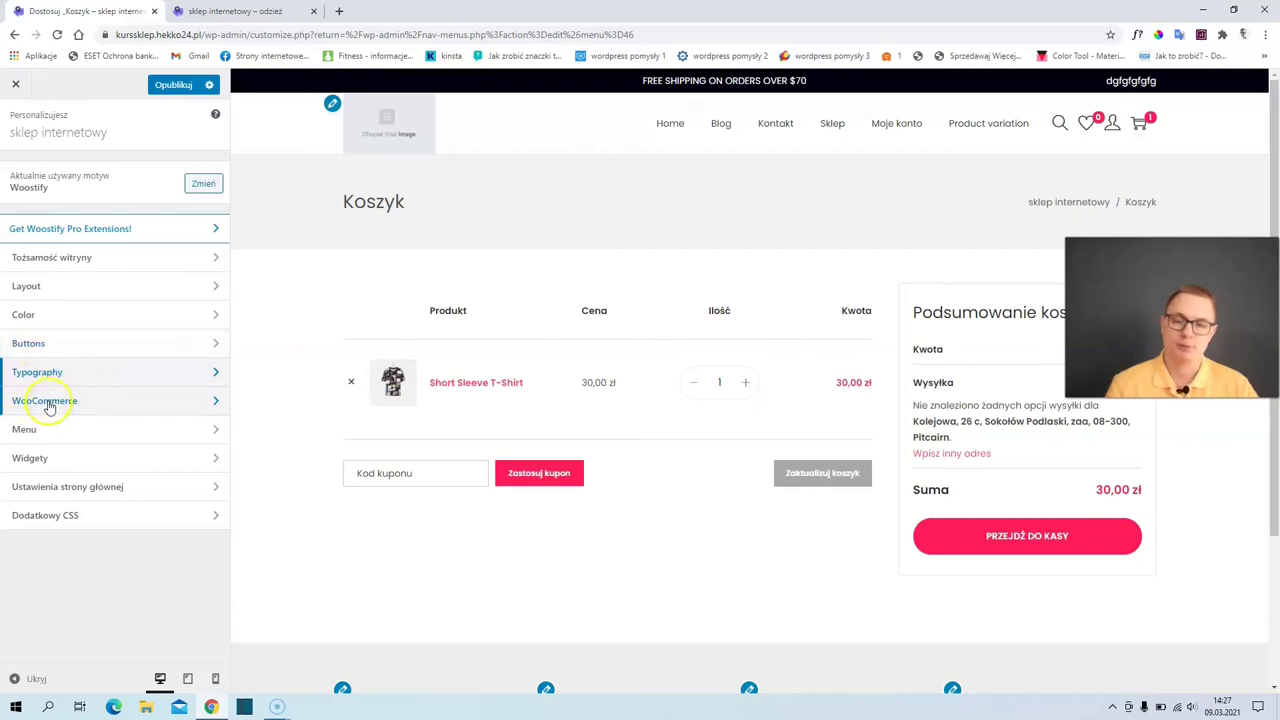
pyautogui.click(45, 401)
pyautogui.click(62, 200)
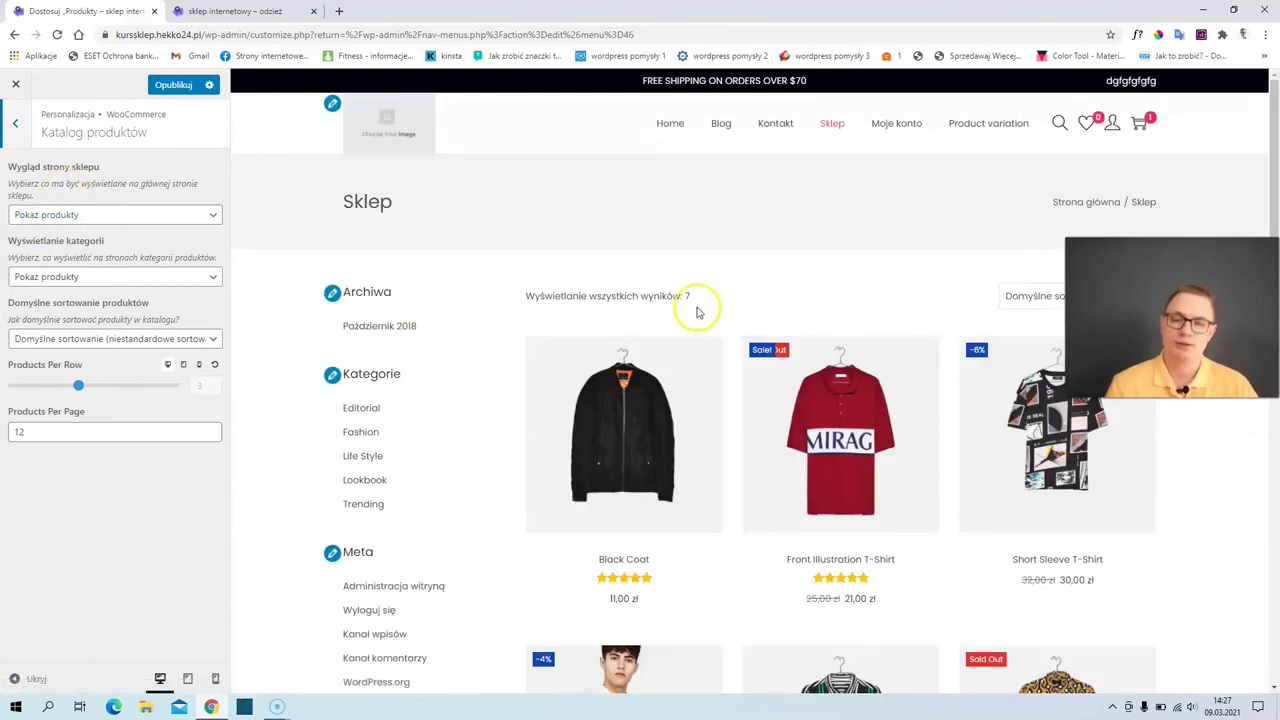
# - Switch the shop page display to categories and products, then back to products only
pyautogui.click(90, 214)
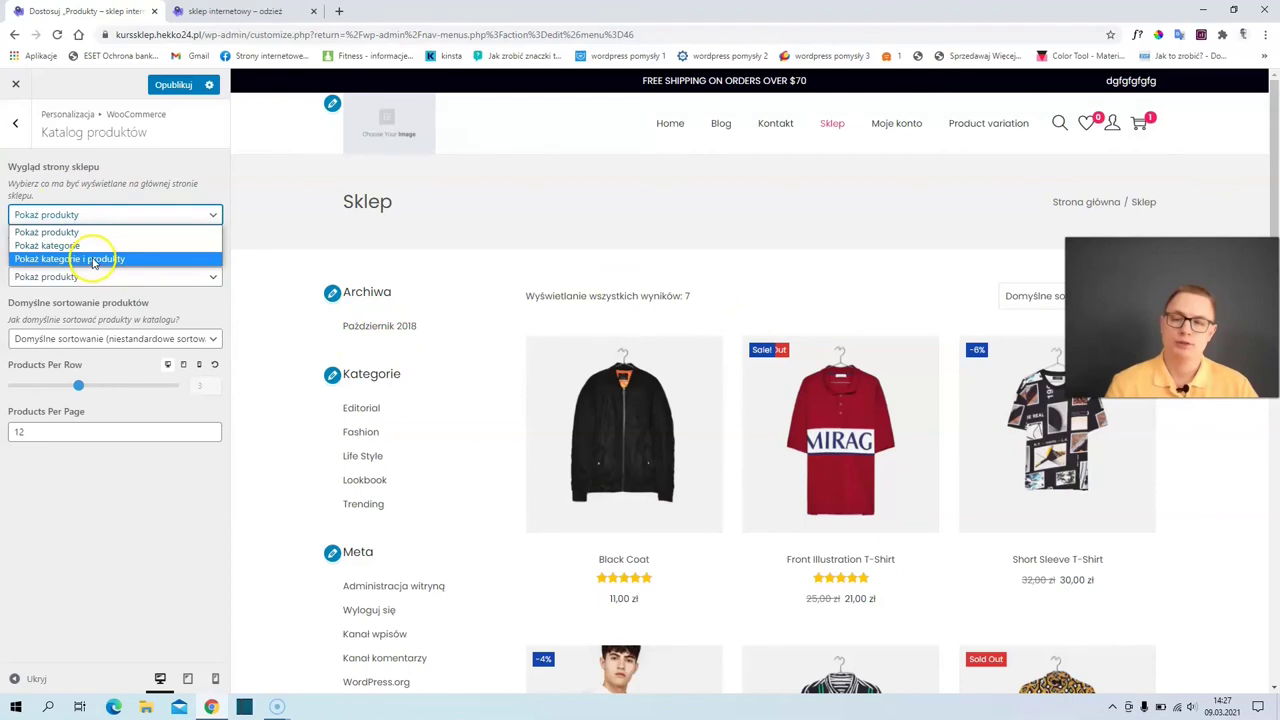
pyautogui.click(94, 261)
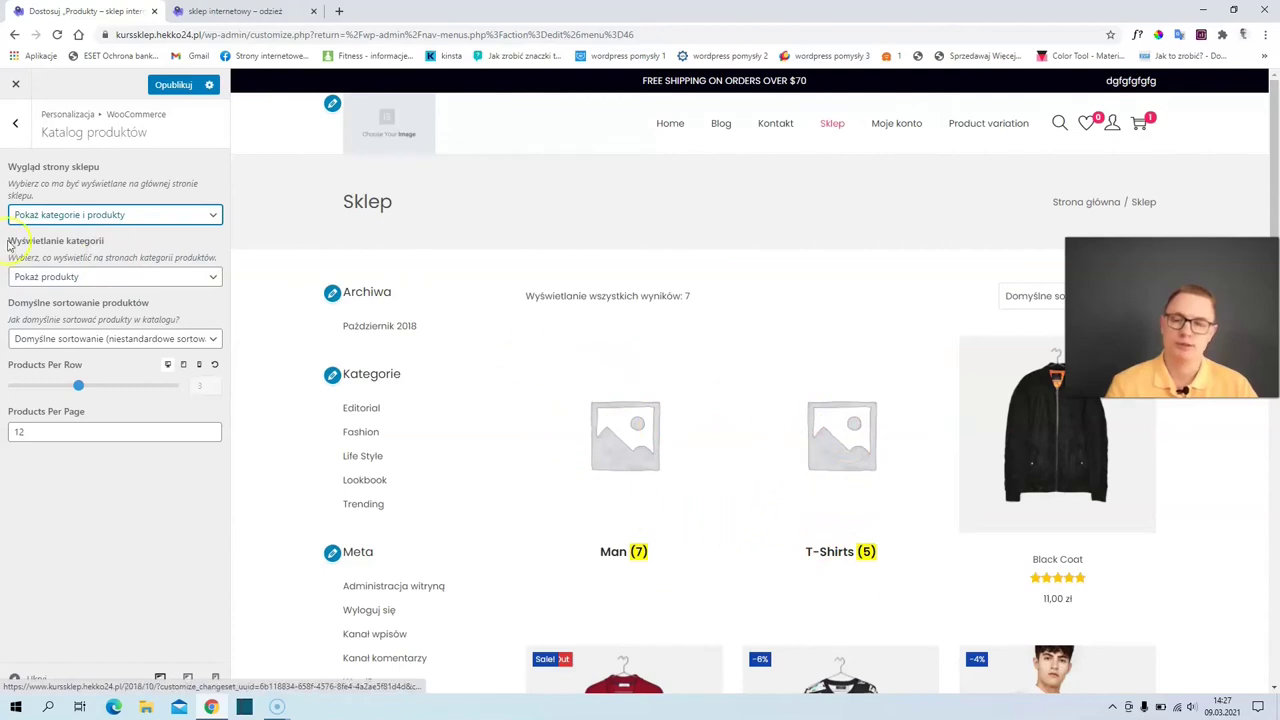
pyautogui.click(38, 216)
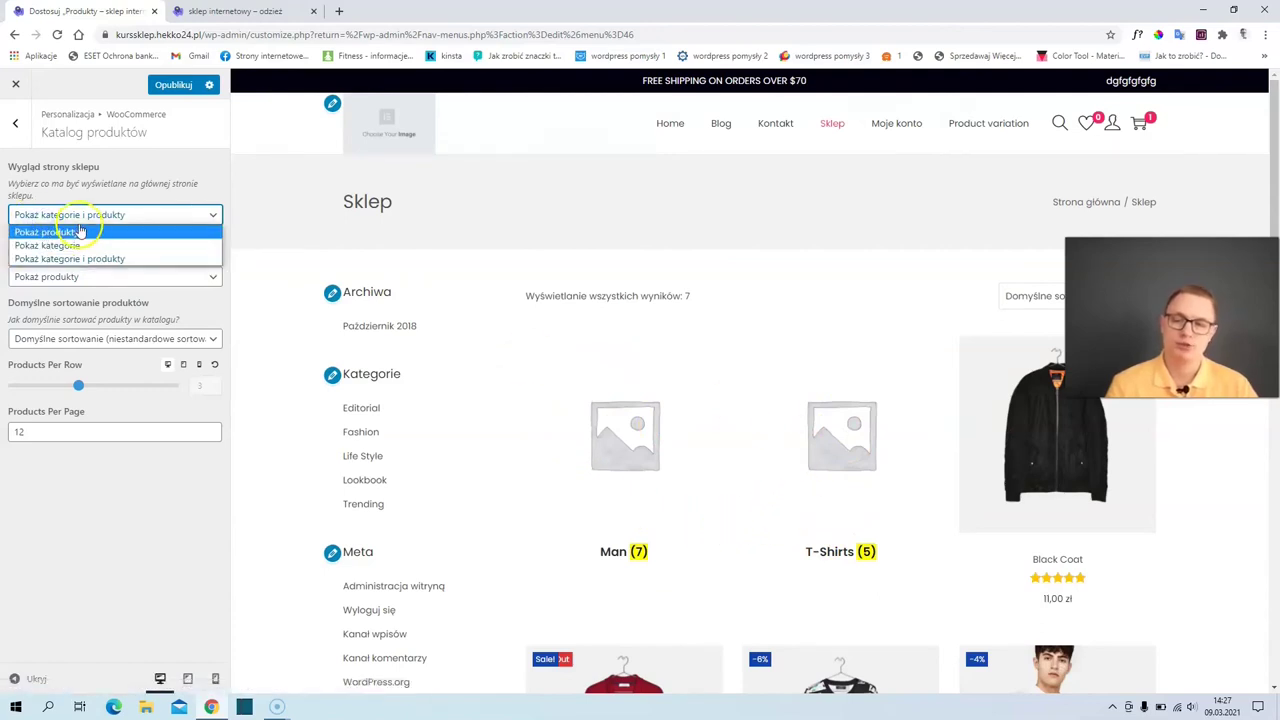
pyautogui.click(82, 232)
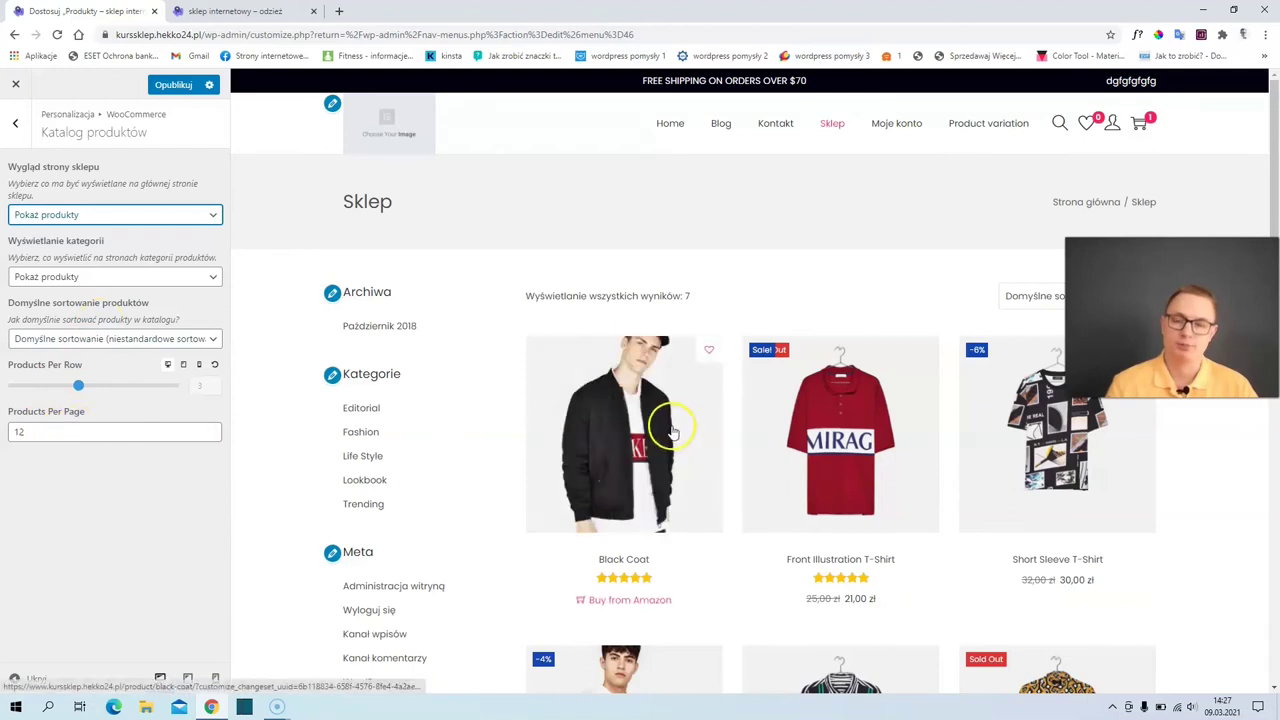
pyautogui.scroll(-5, 409, 420)
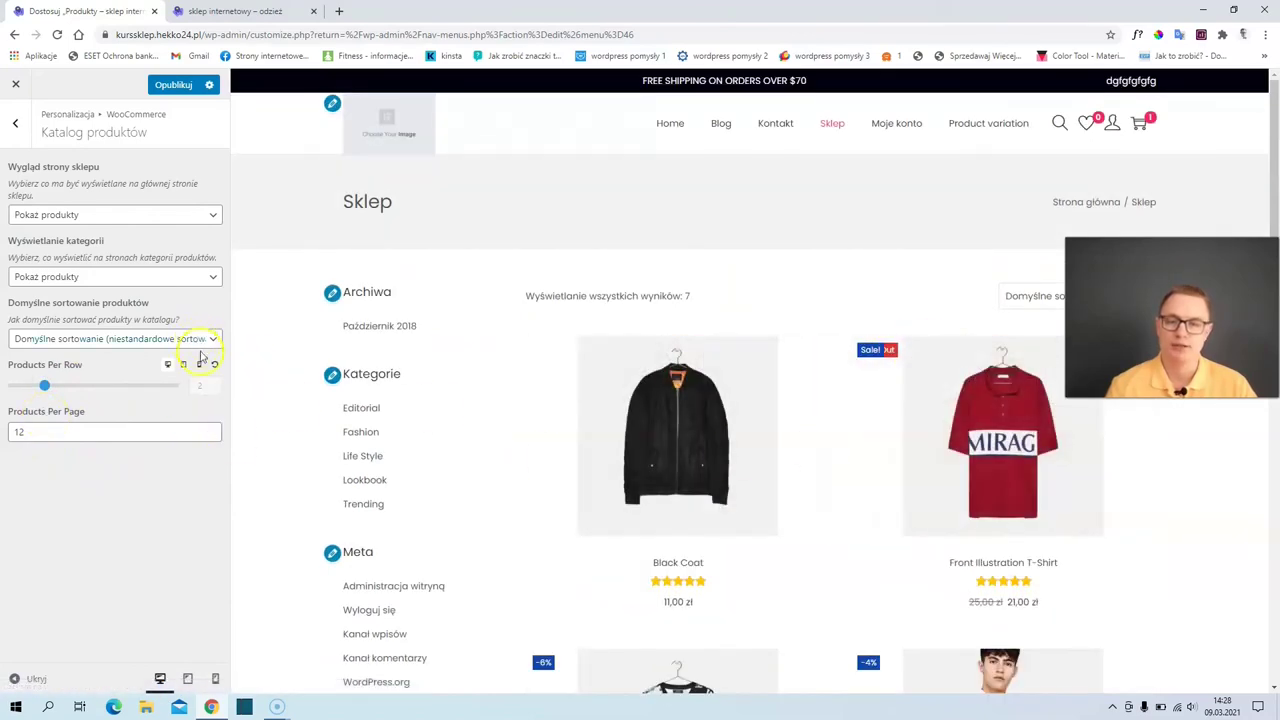
pyautogui.click(184, 366)
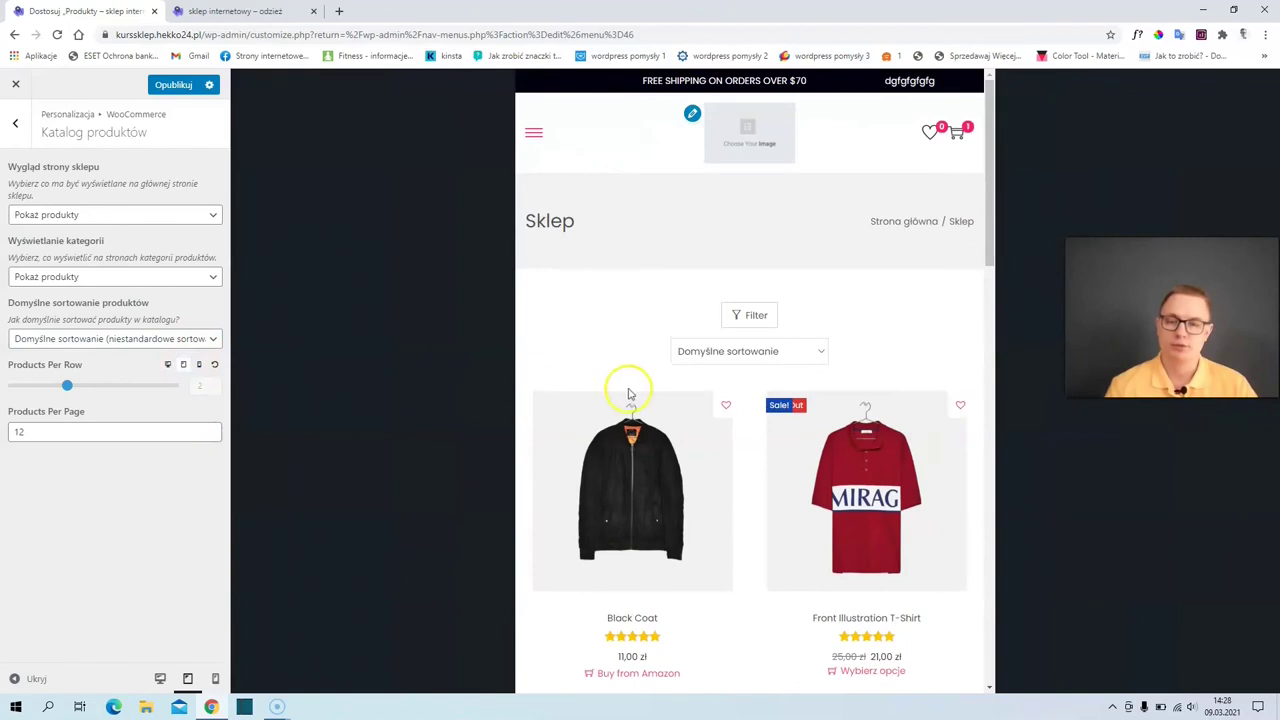
# - Set Products Per Row to 1 for mobile, then return to desktop preview and the WooCommerce list
pyautogui.scroll(-3, 635, 395)
pyautogui.scroll(-1, 640, 405)
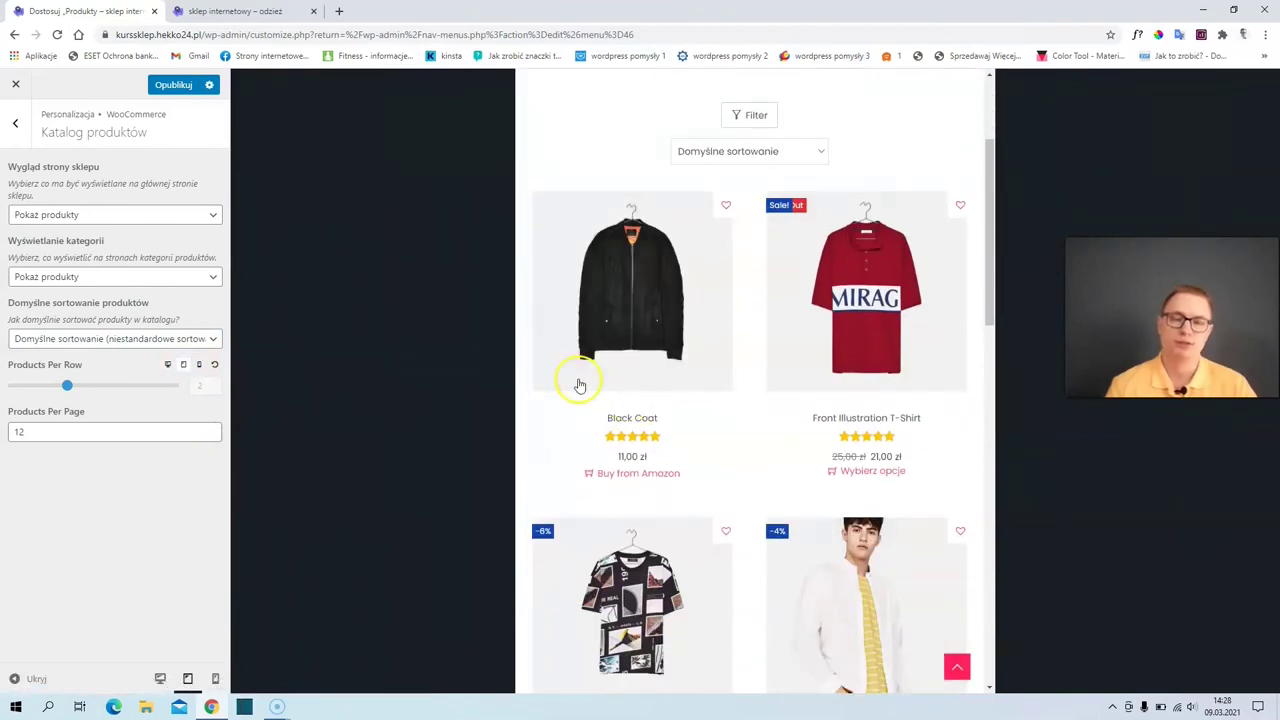
pyautogui.click(199, 365)
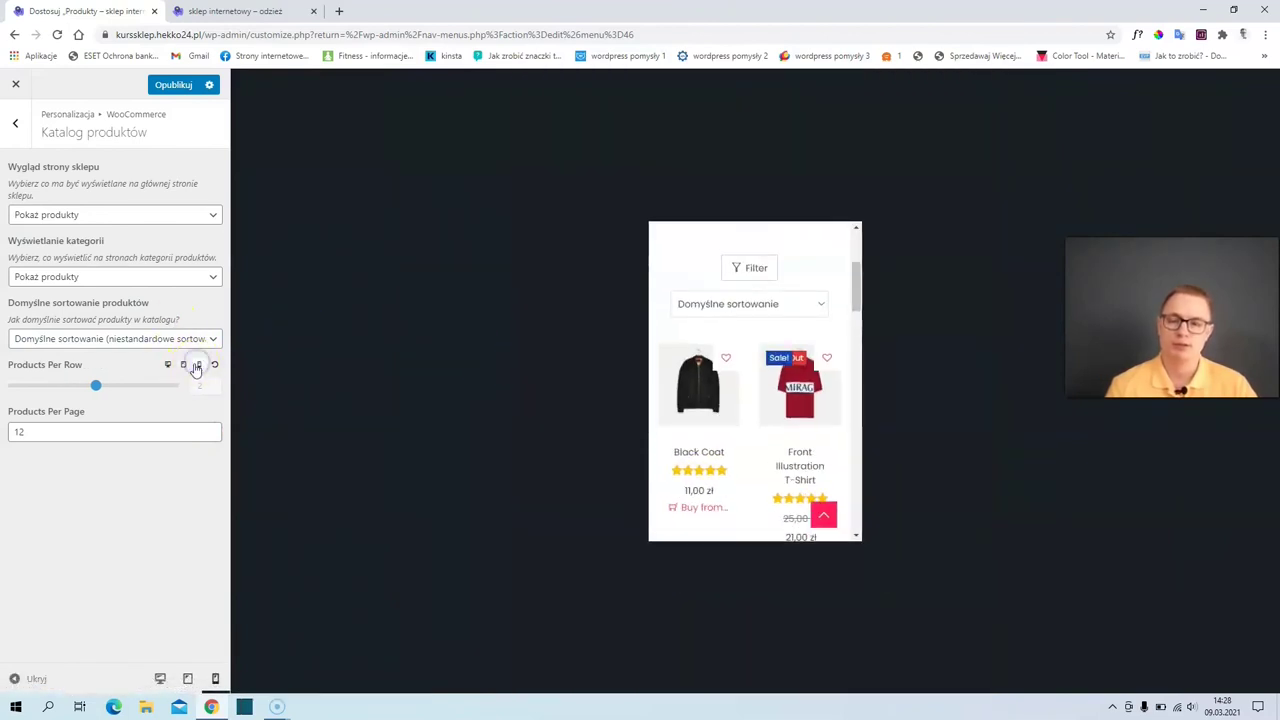
pyautogui.scroll(-3, 730, 452)
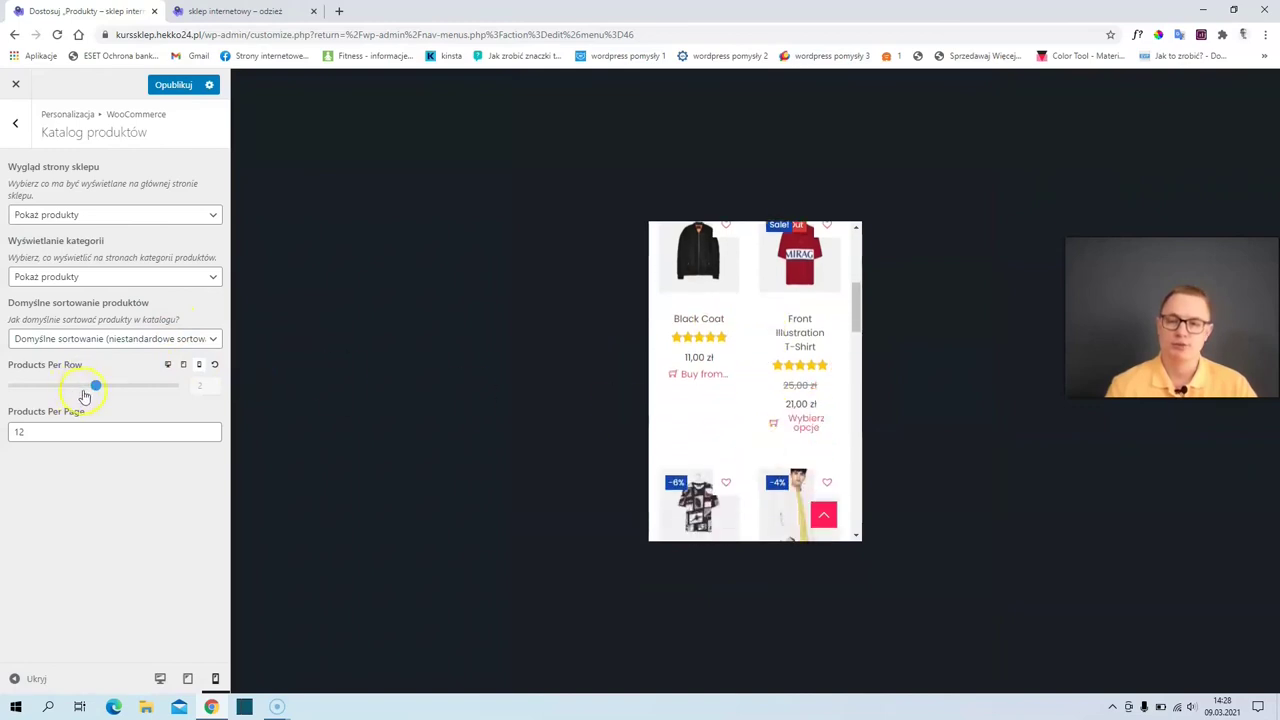
pyautogui.click(49, 389)
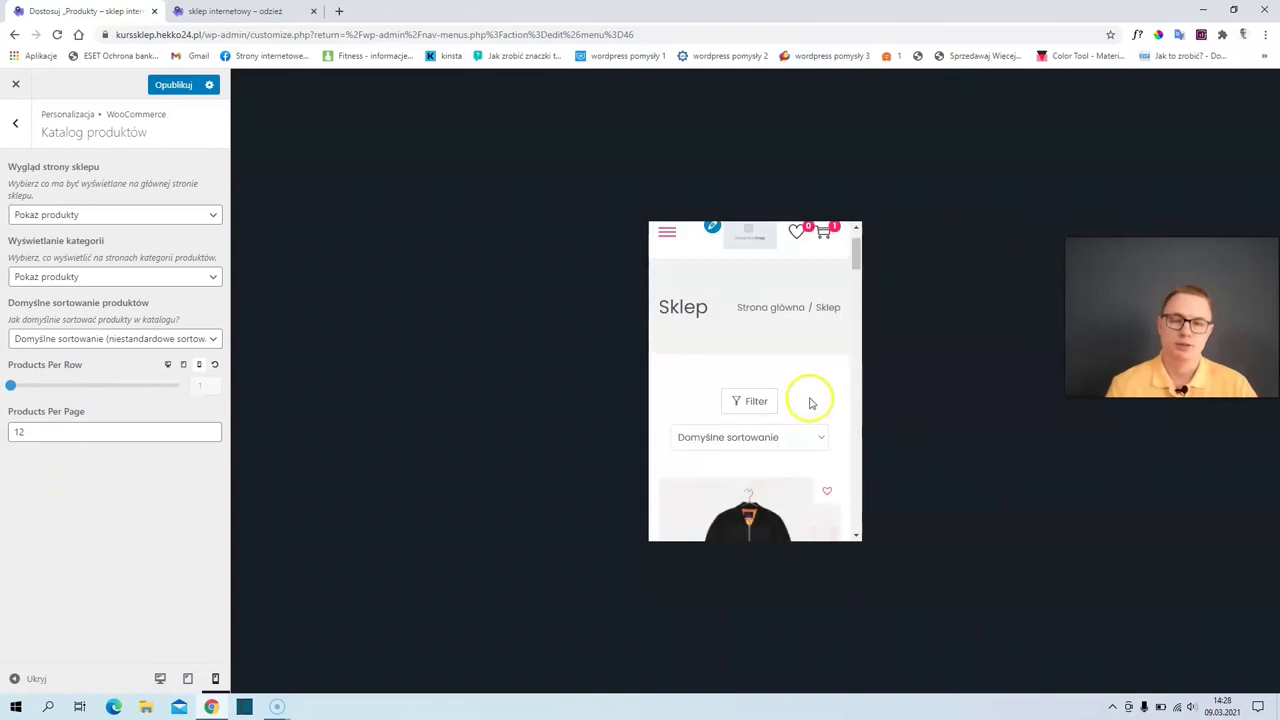
pyautogui.scroll(-5, 810, 410)
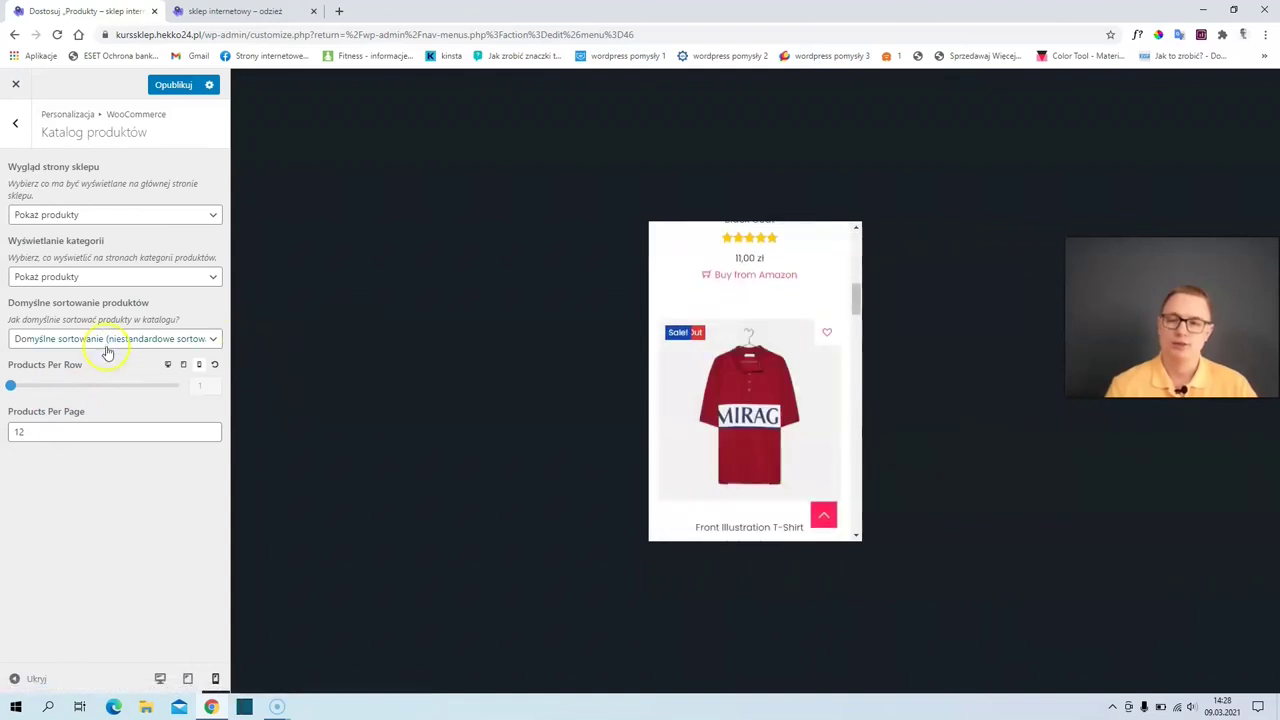
pyautogui.click(169, 366)
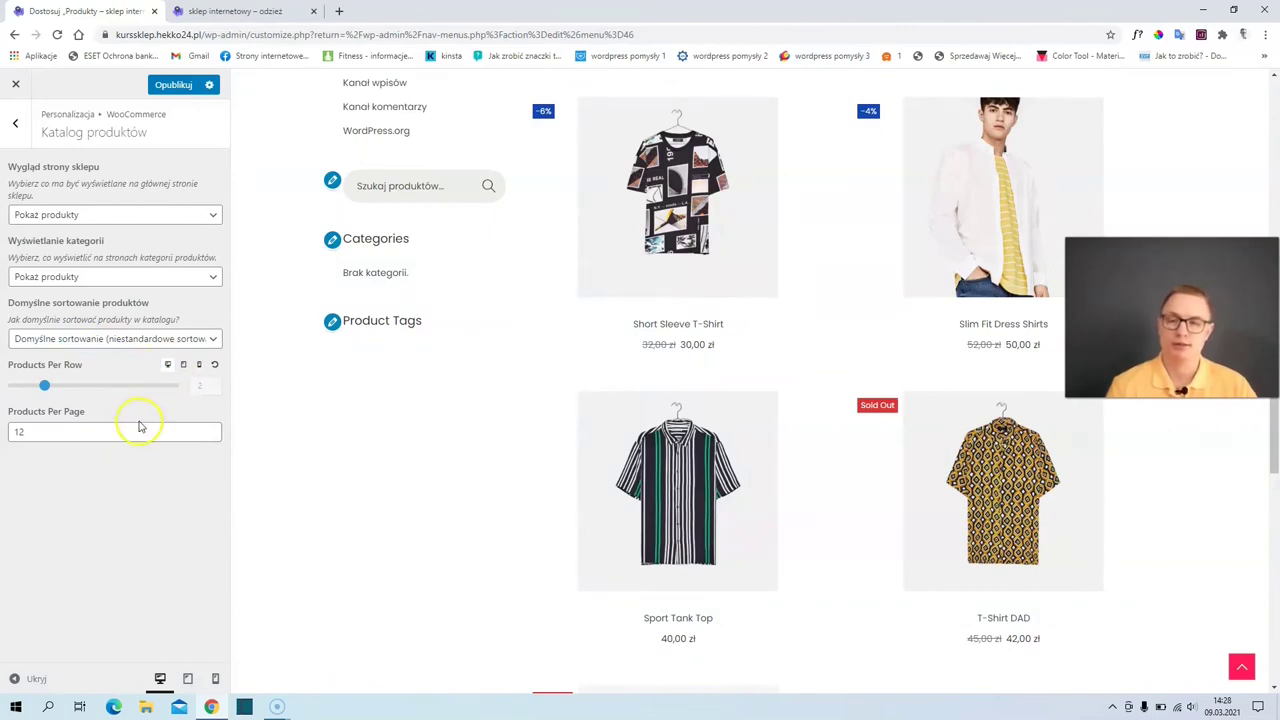
pyautogui.scroll(5, 508, 333)
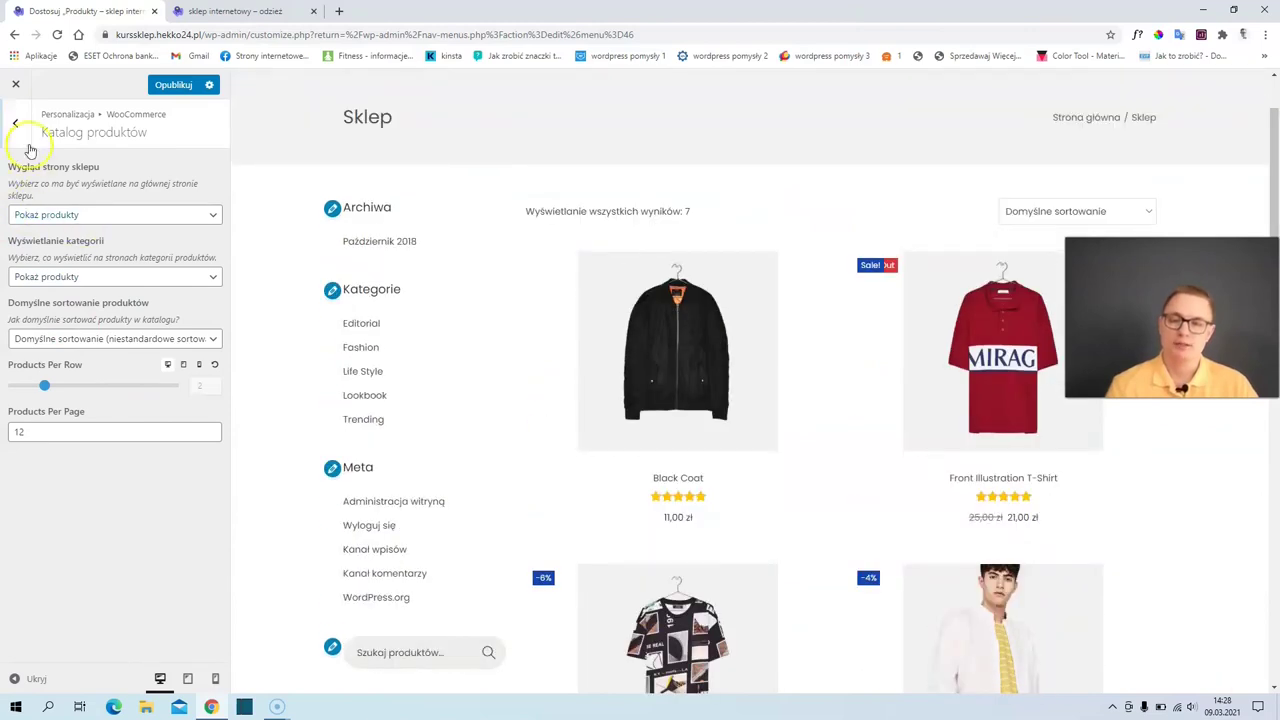
pyautogui.press('Escape')
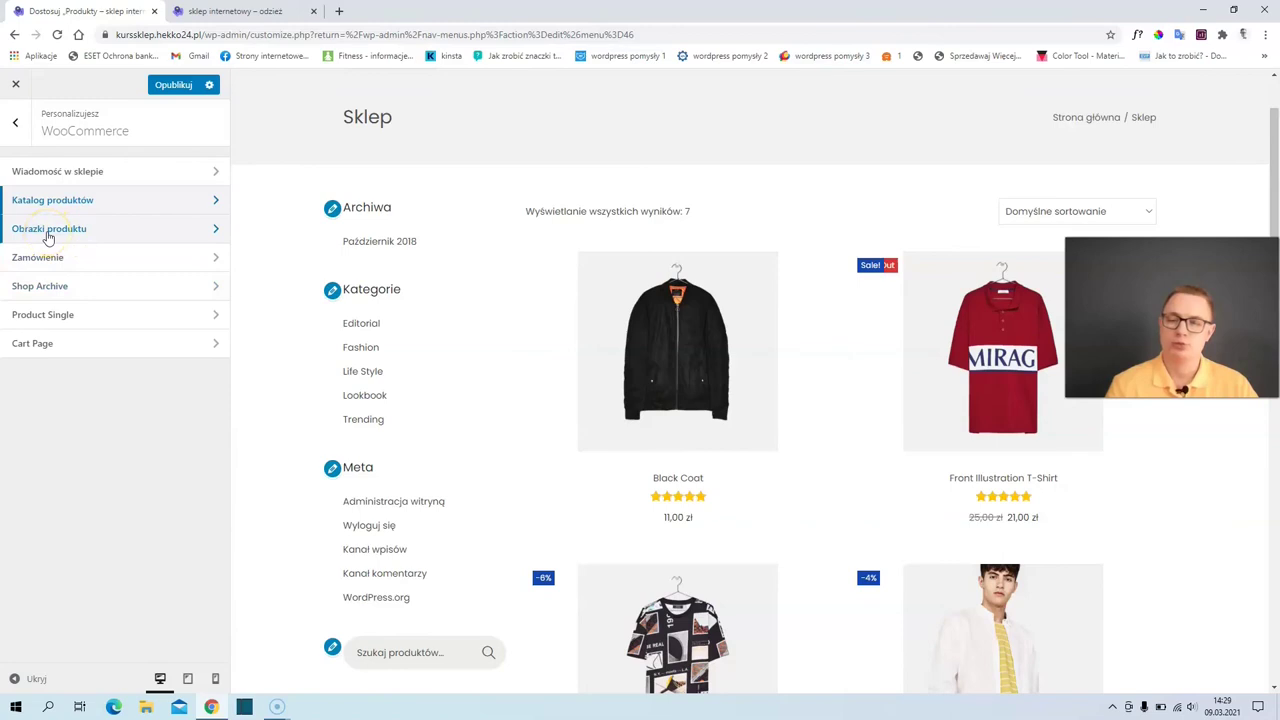
# - Turn on multi-step checkout in the checkout page settings
pyautogui.click(48, 232)
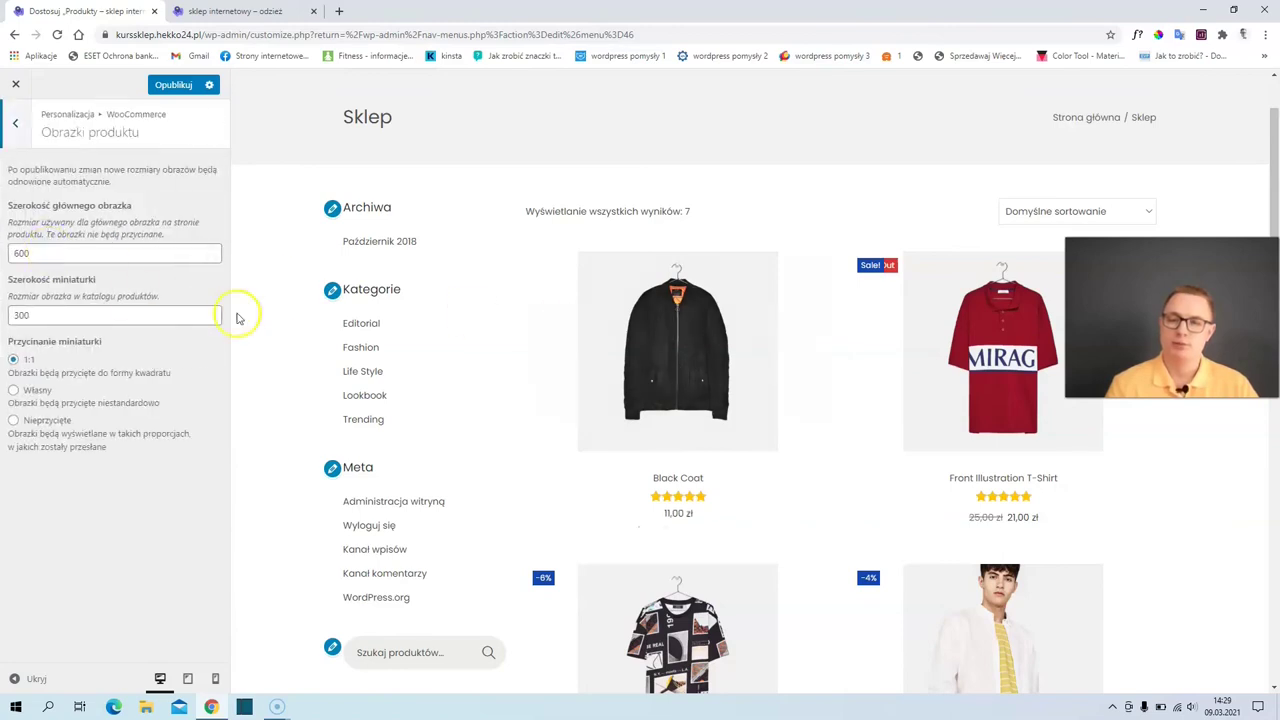
pyautogui.click(15, 124)
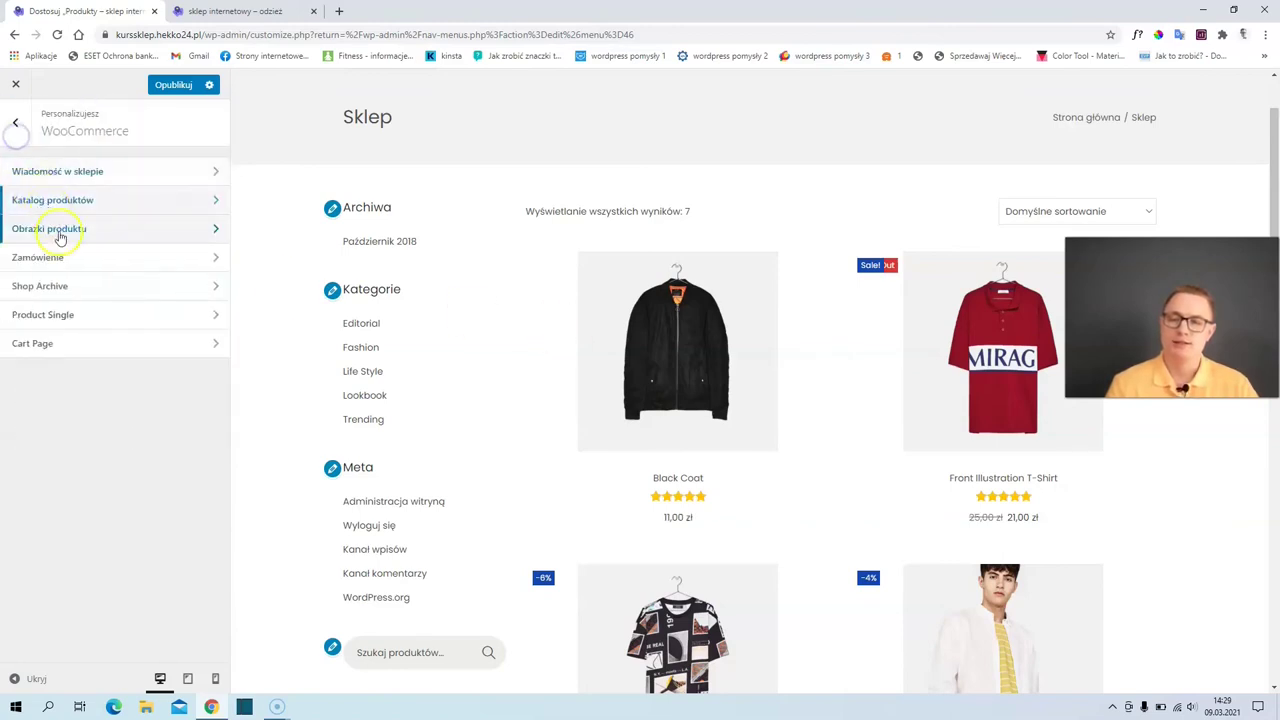
pyautogui.click(66, 259)
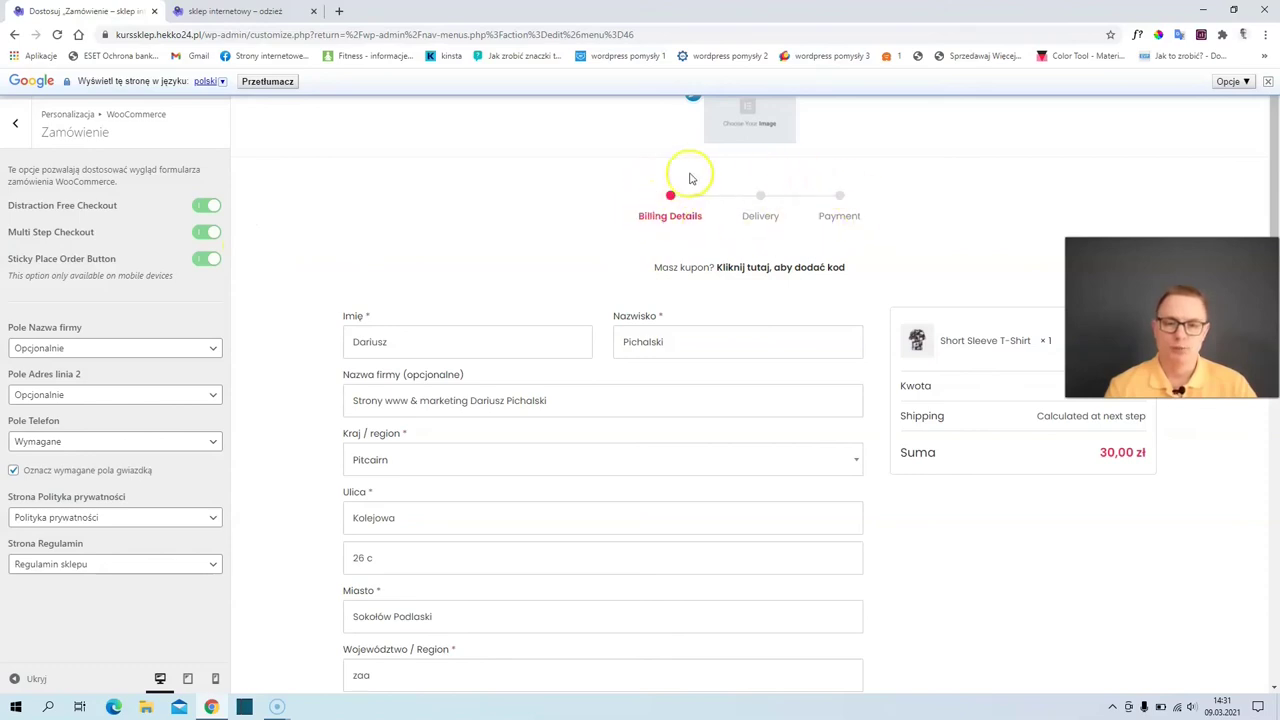
pyautogui.click(210, 232)
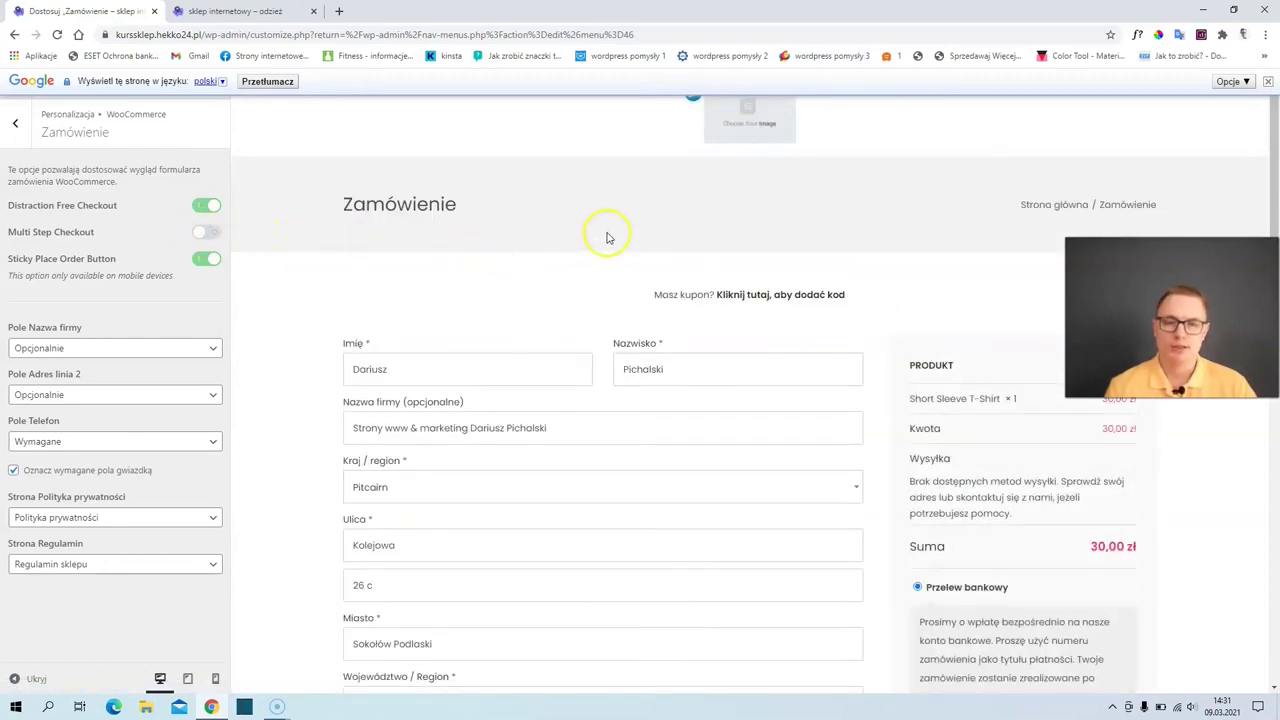
pyautogui.scroll(-2, 613, 280)
pyautogui.scroll(-8, 614, 284)
pyautogui.scroll(2, 680, 310)
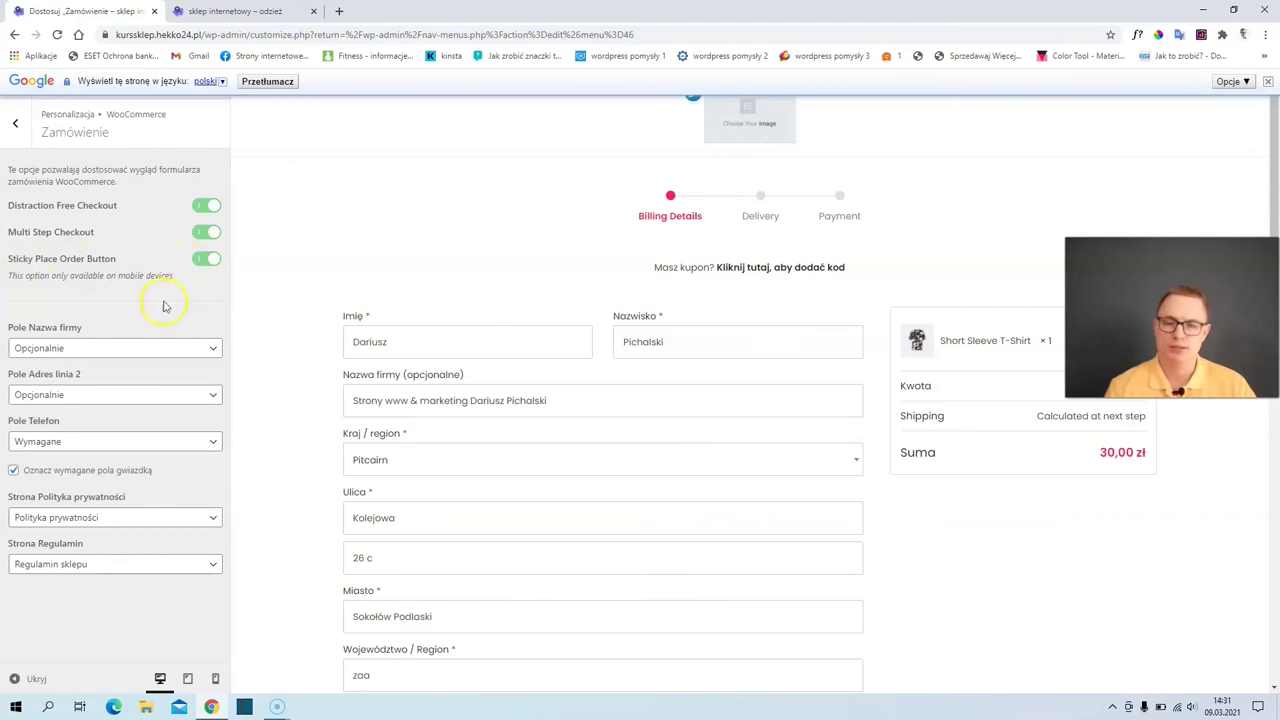
# - Test the multi-step checkout at phone size, then return to desktop preview and the WooCommerce list
pyautogui.click(215, 679)
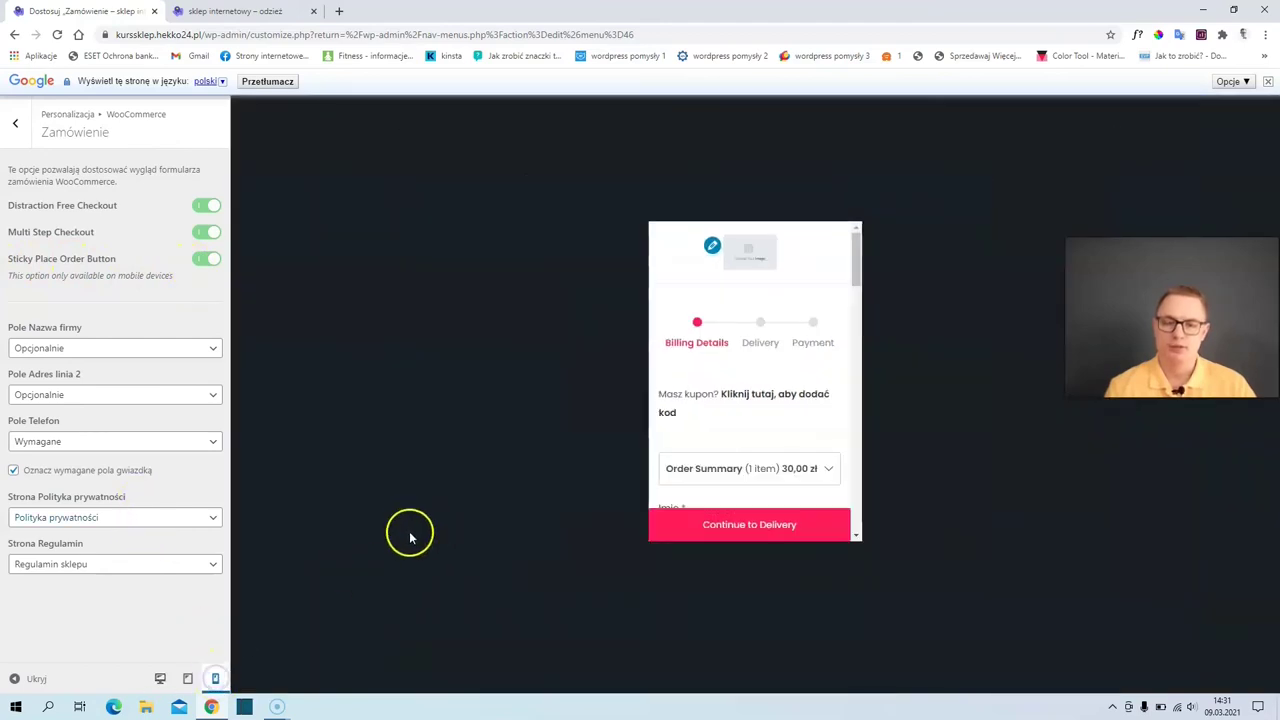
pyautogui.scroll(-5, 777, 371)
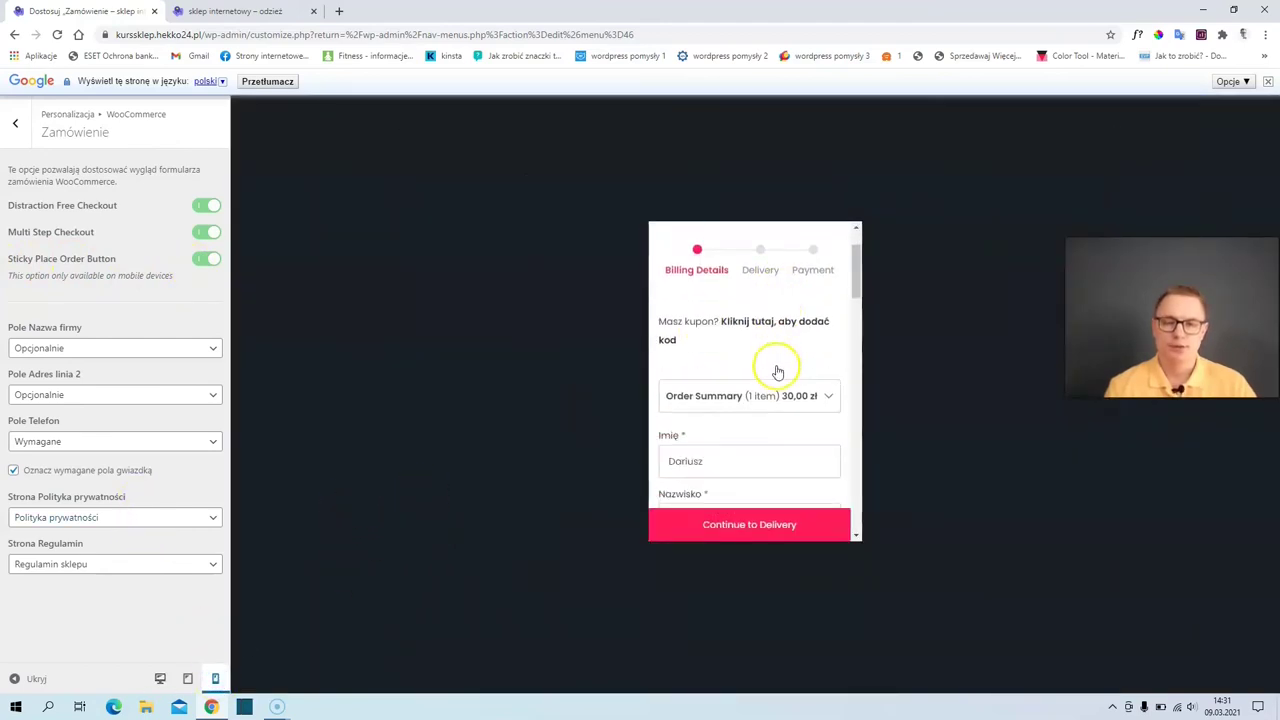
pyautogui.scroll(-5, 763, 414)
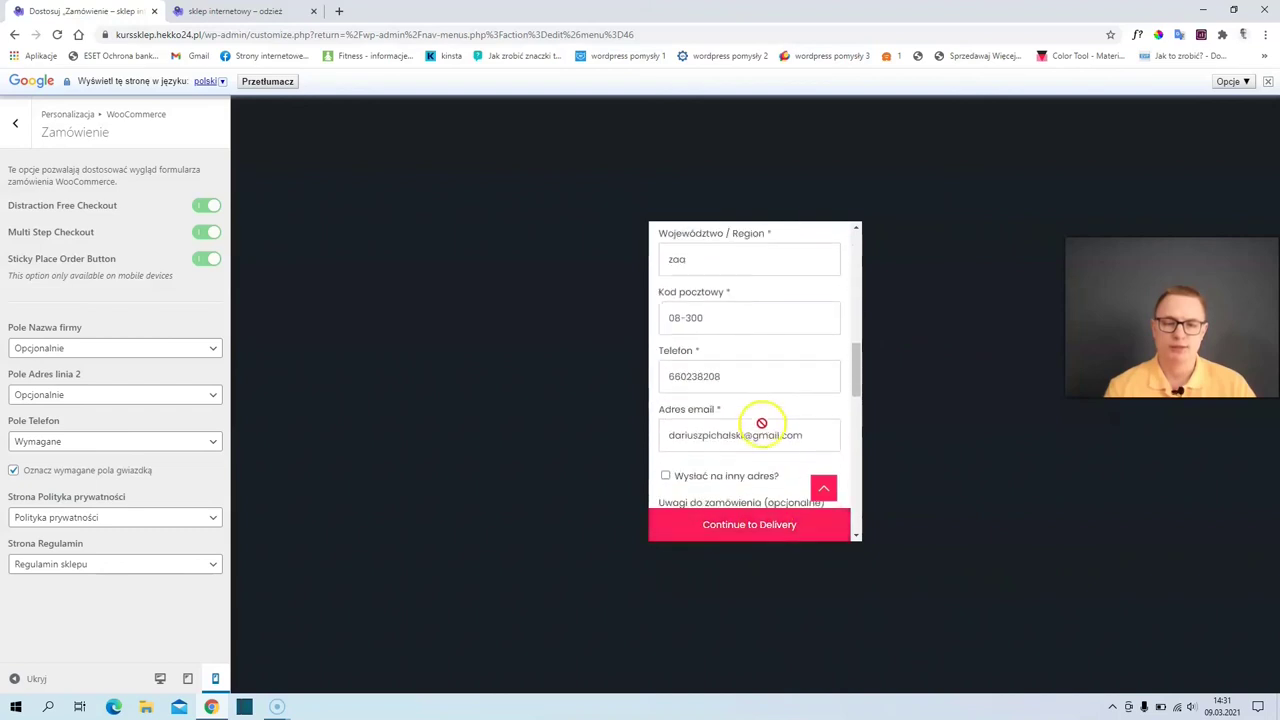
pyautogui.scroll(-2, 761, 423)
pyautogui.scroll(-3, 749, 524)
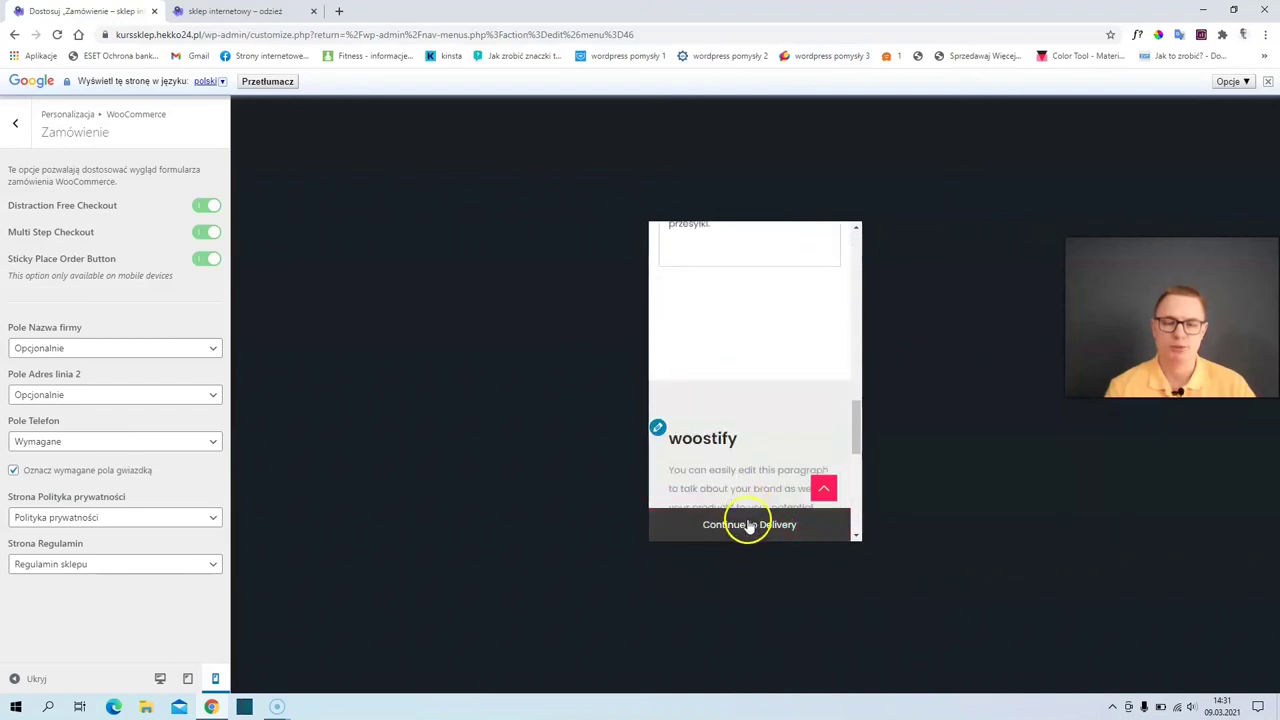
pyautogui.click(750, 524)
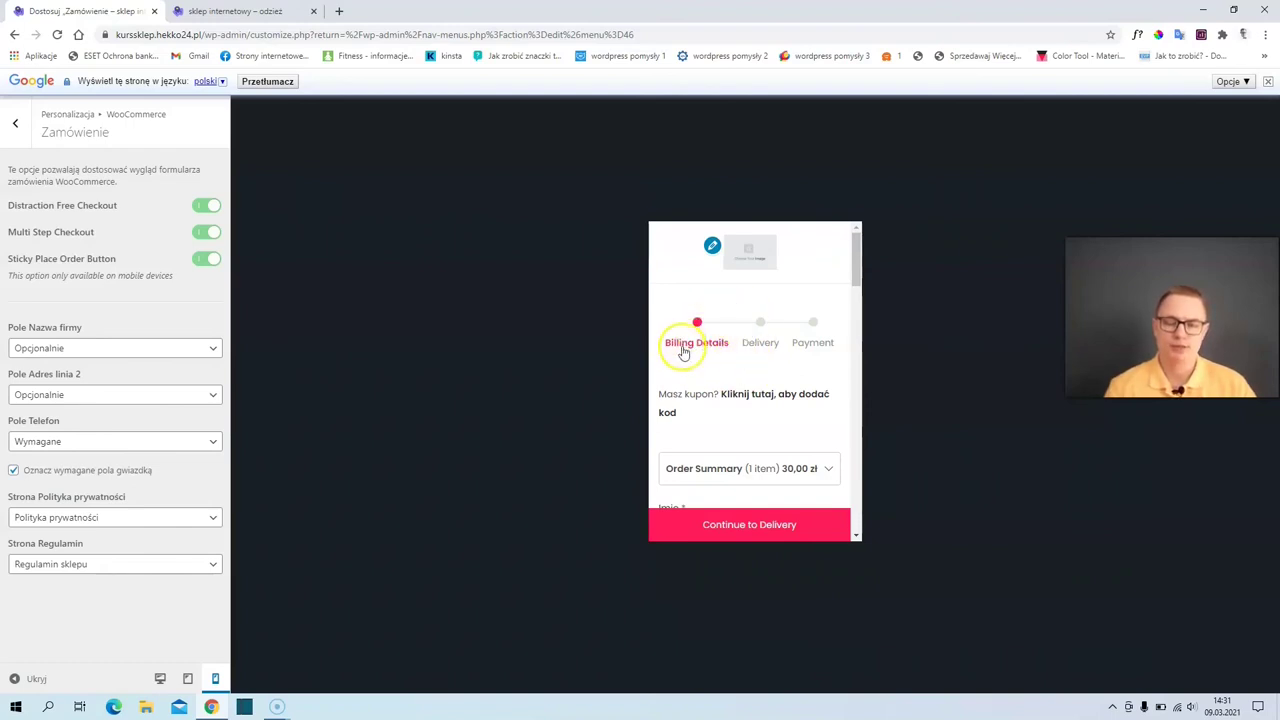
pyautogui.click(160, 679)
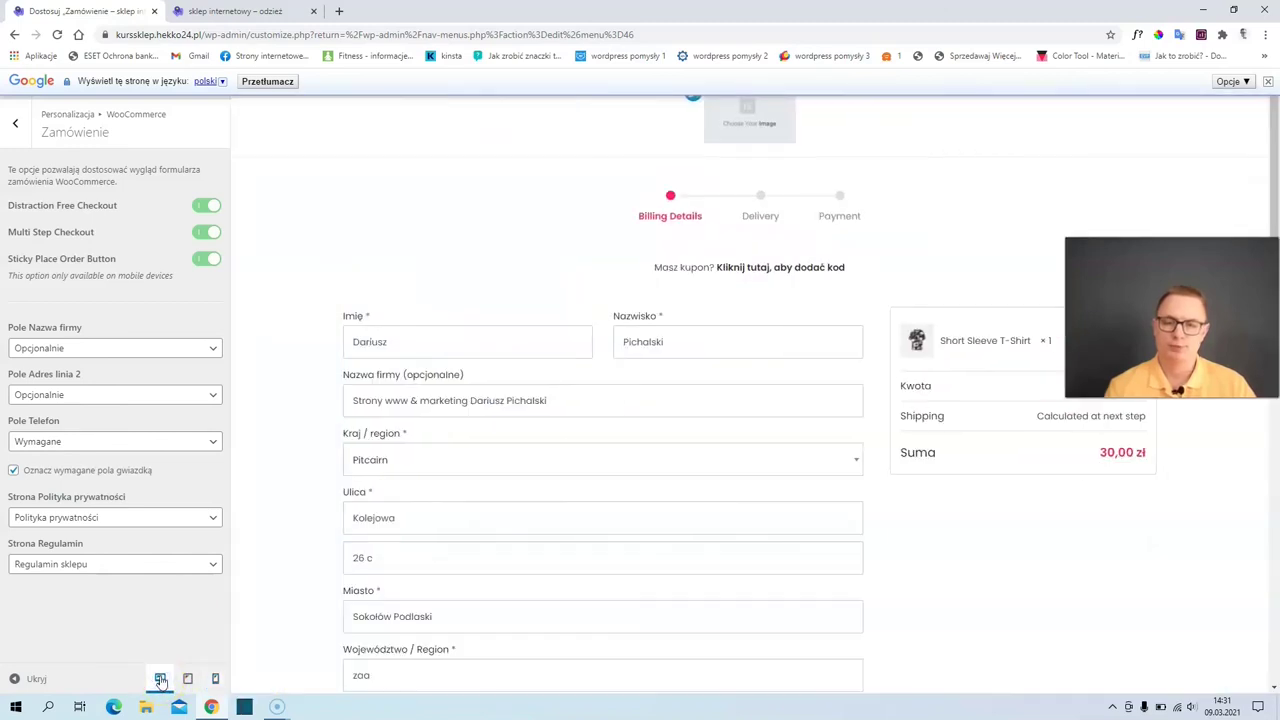
pyautogui.click(1268, 82)
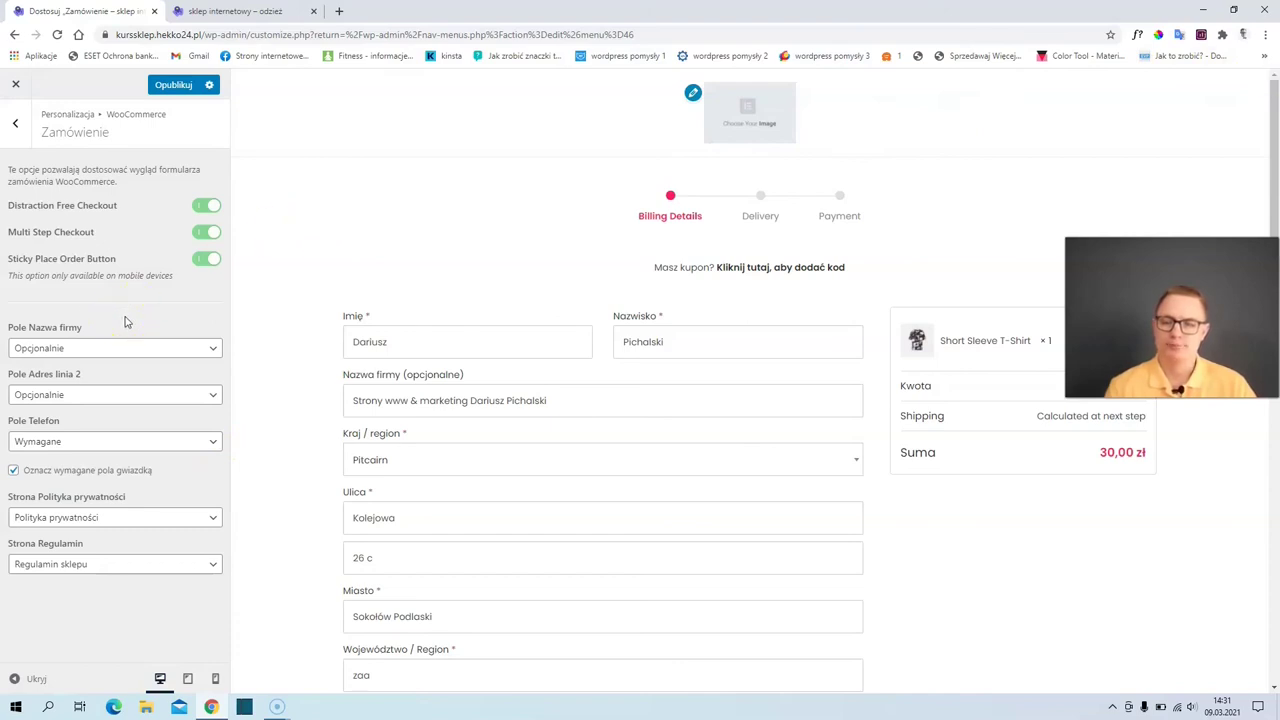
pyautogui.click(26, 150)
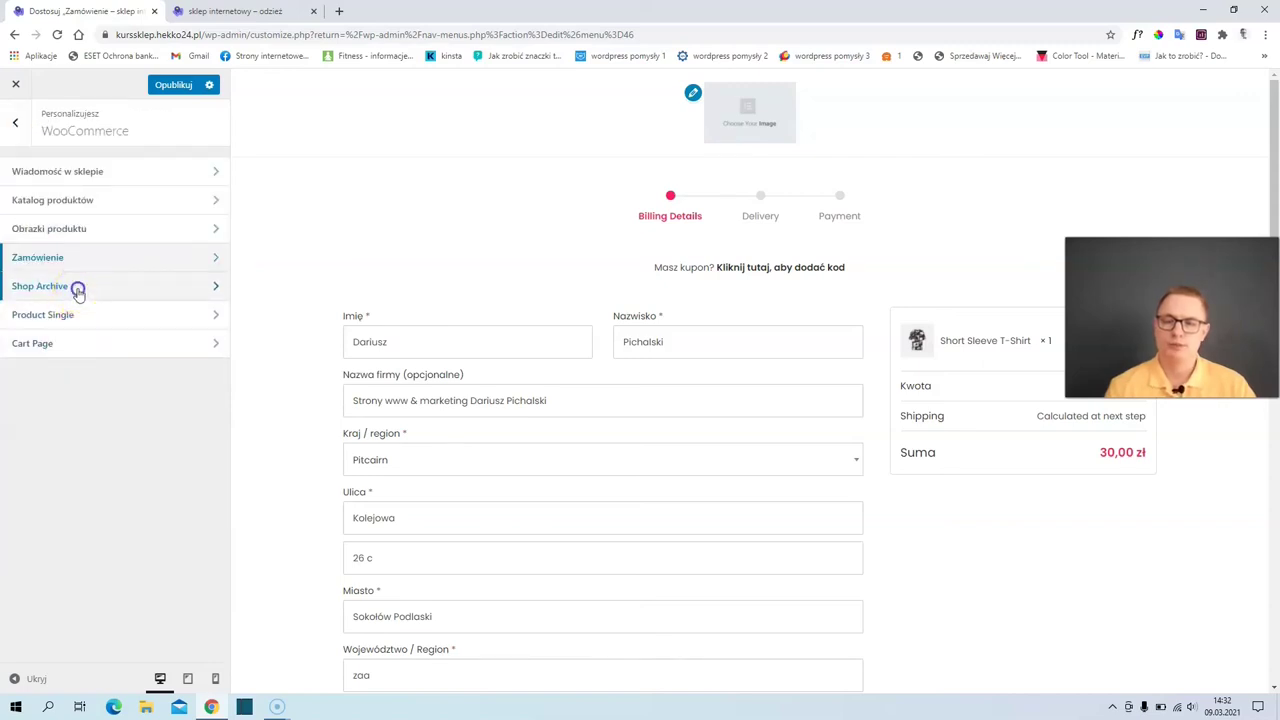
# - Open the Shop Archive settings and look over the shop's sort order options
pyautogui.click(78, 289)
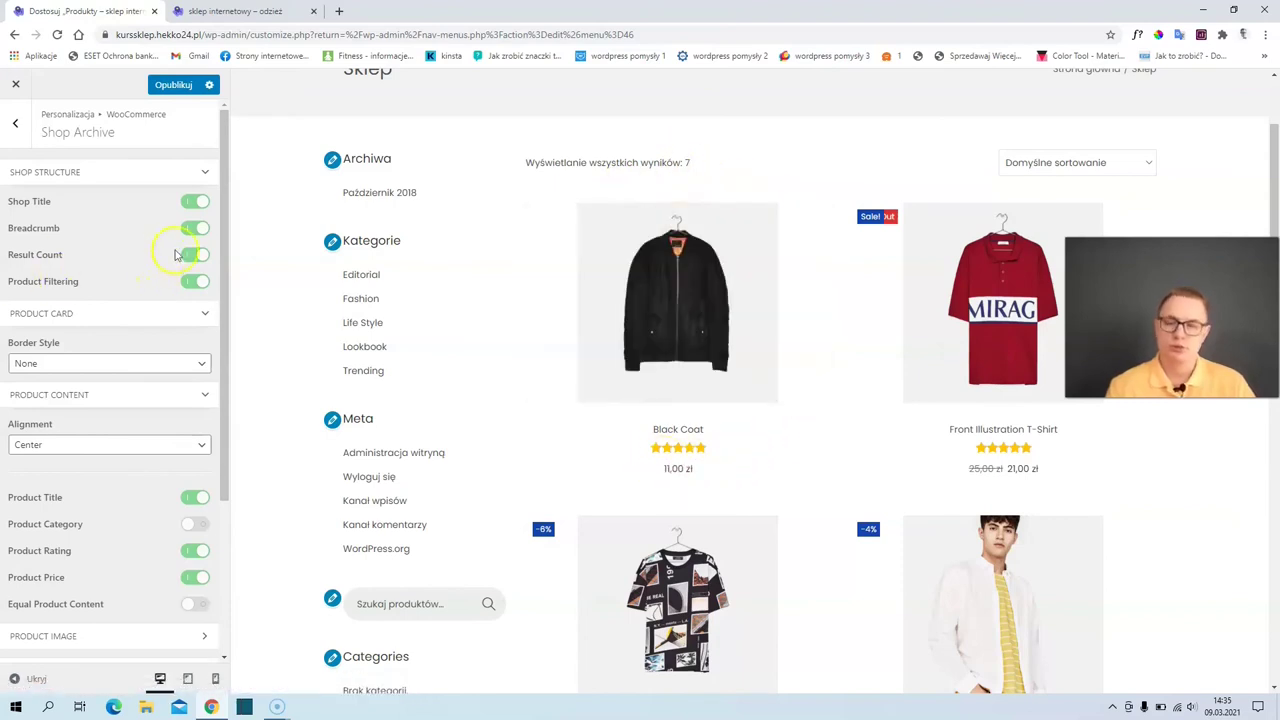
pyautogui.scroll(2, 400, 230)
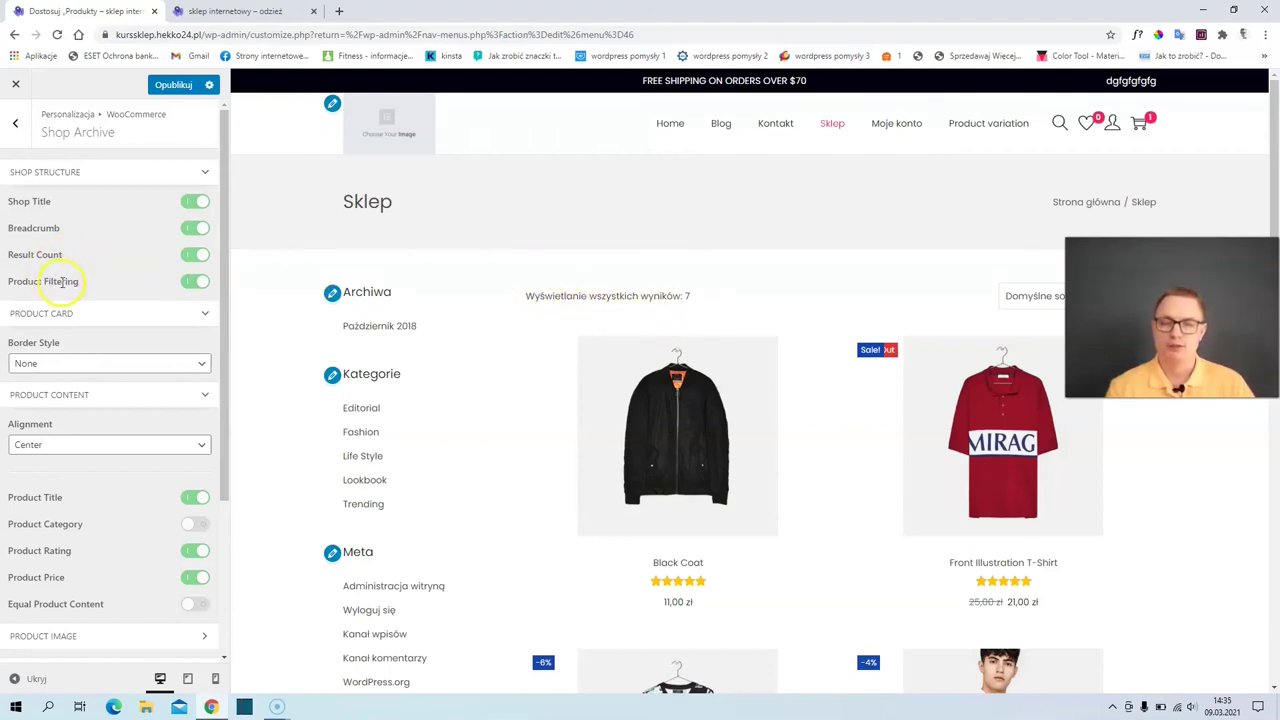
pyautogui.click(1024, 298)
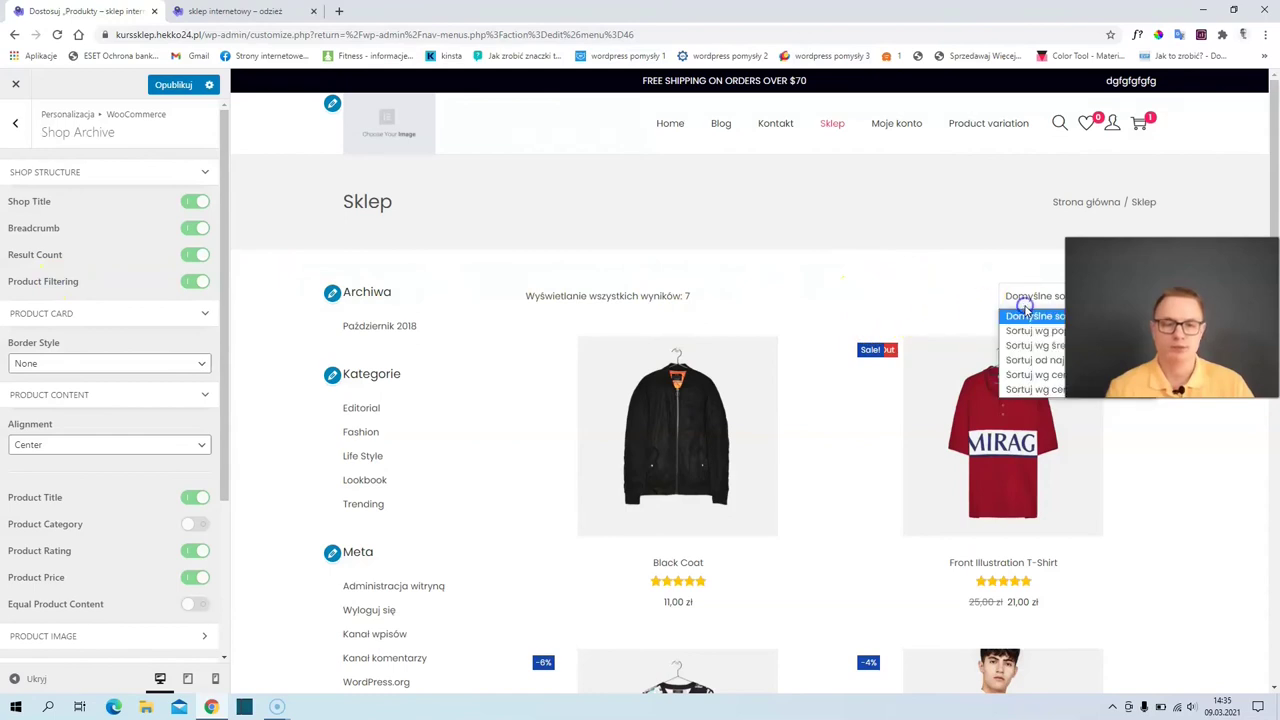
pyautogui.click(591, 266)
pyautogui.scroll(-1, 163, 337)
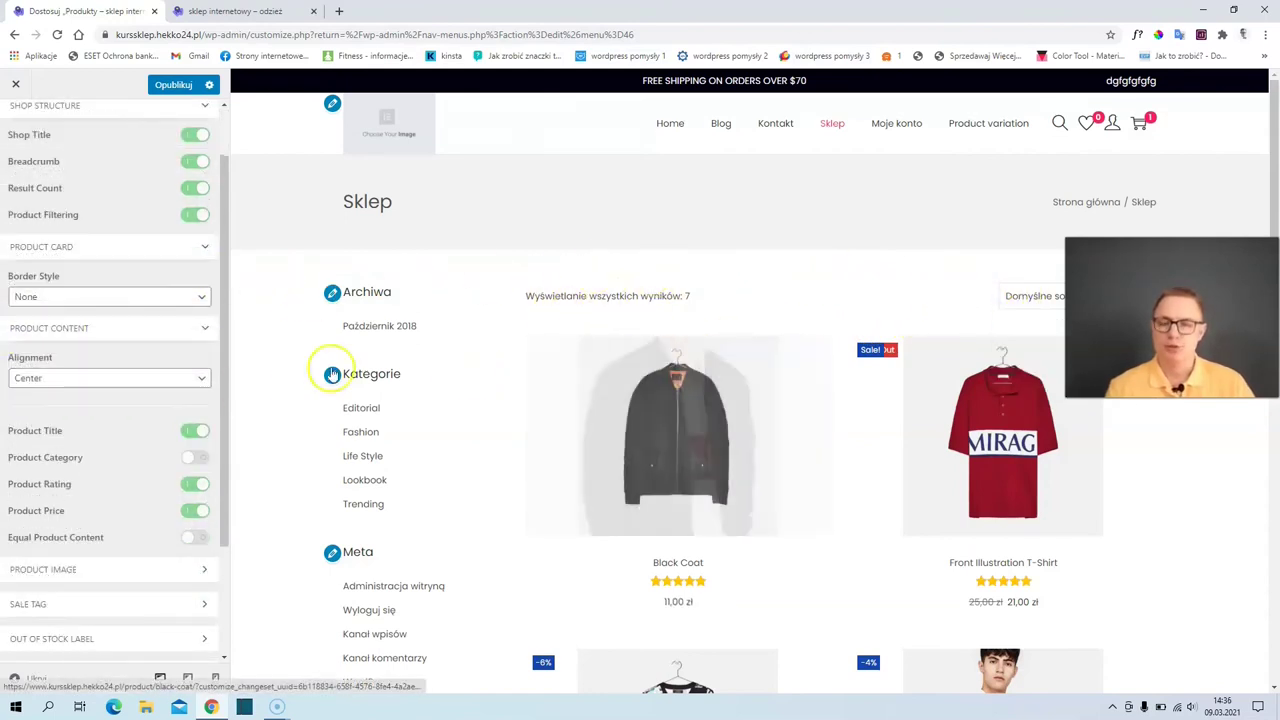
pyautogui.scroll(-2, 600, 412)
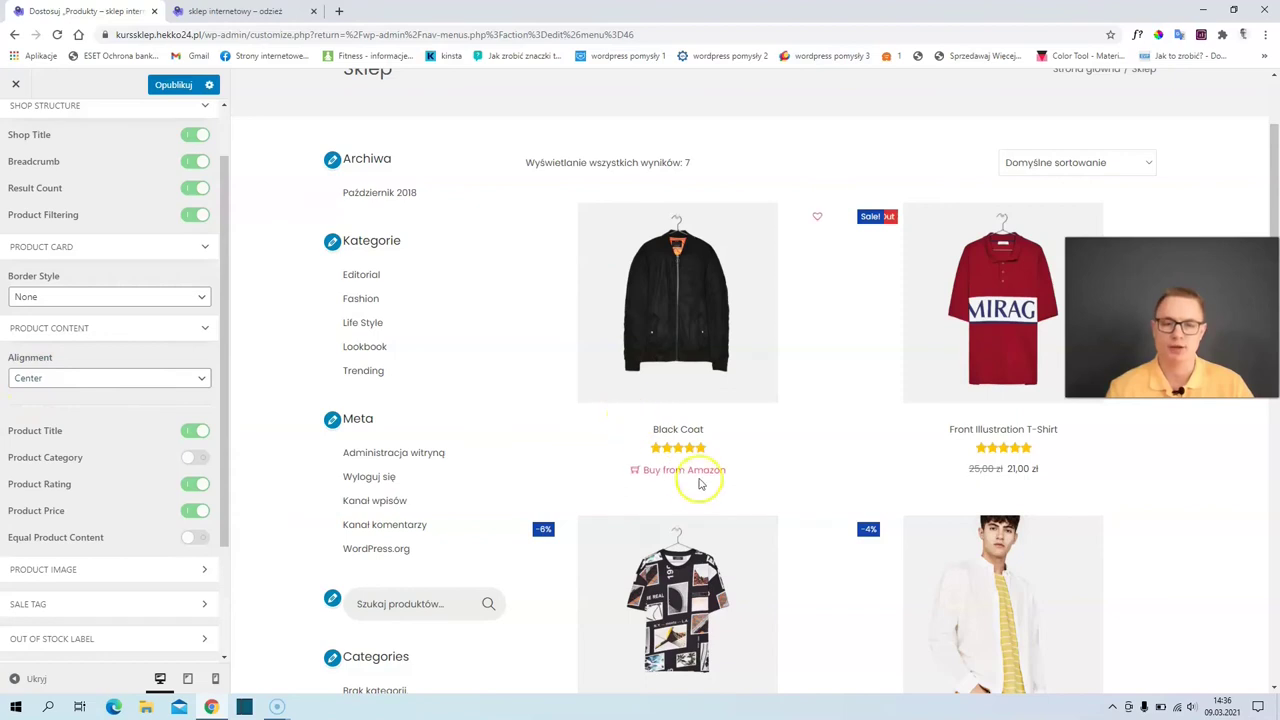
# - Try left then center product card alignment, and show product categories on shop cards
pyautogui.click(61, 380)
pyautogui.click(72, 396)
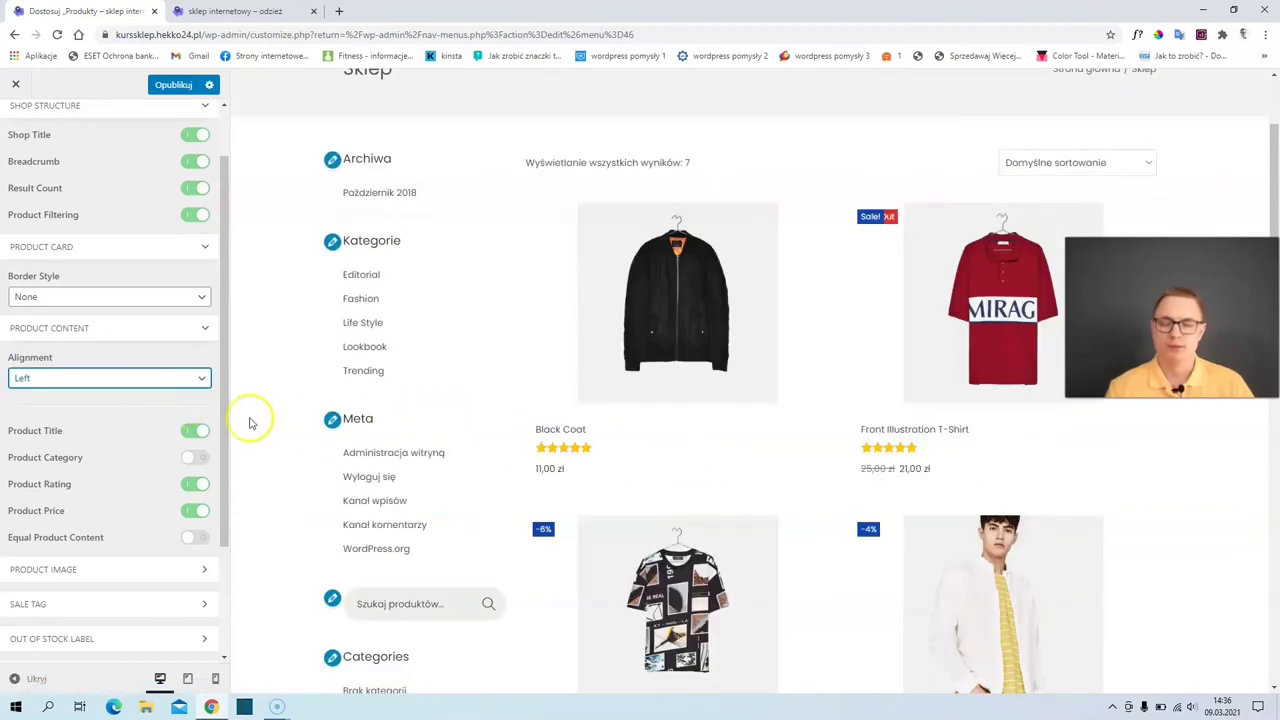
pyautogui.click(100, 384)
pyautogui.click(106, 408)
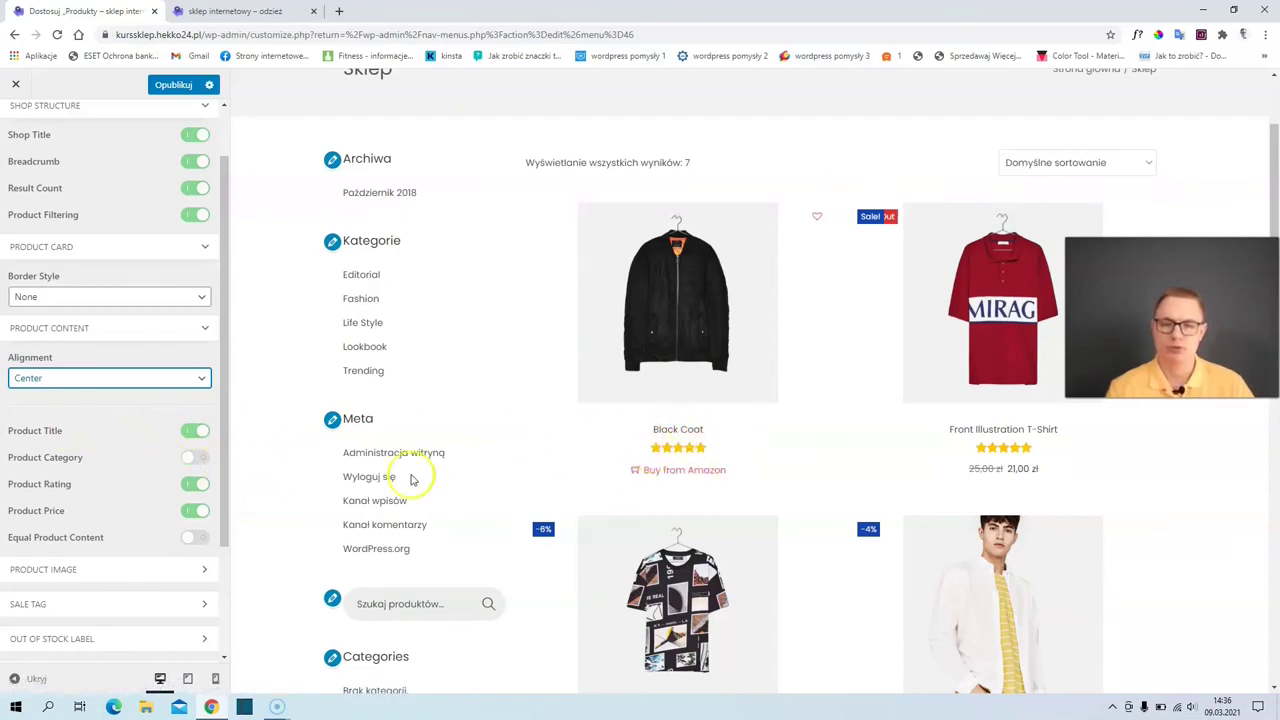
pyautogui.click(200, 457)
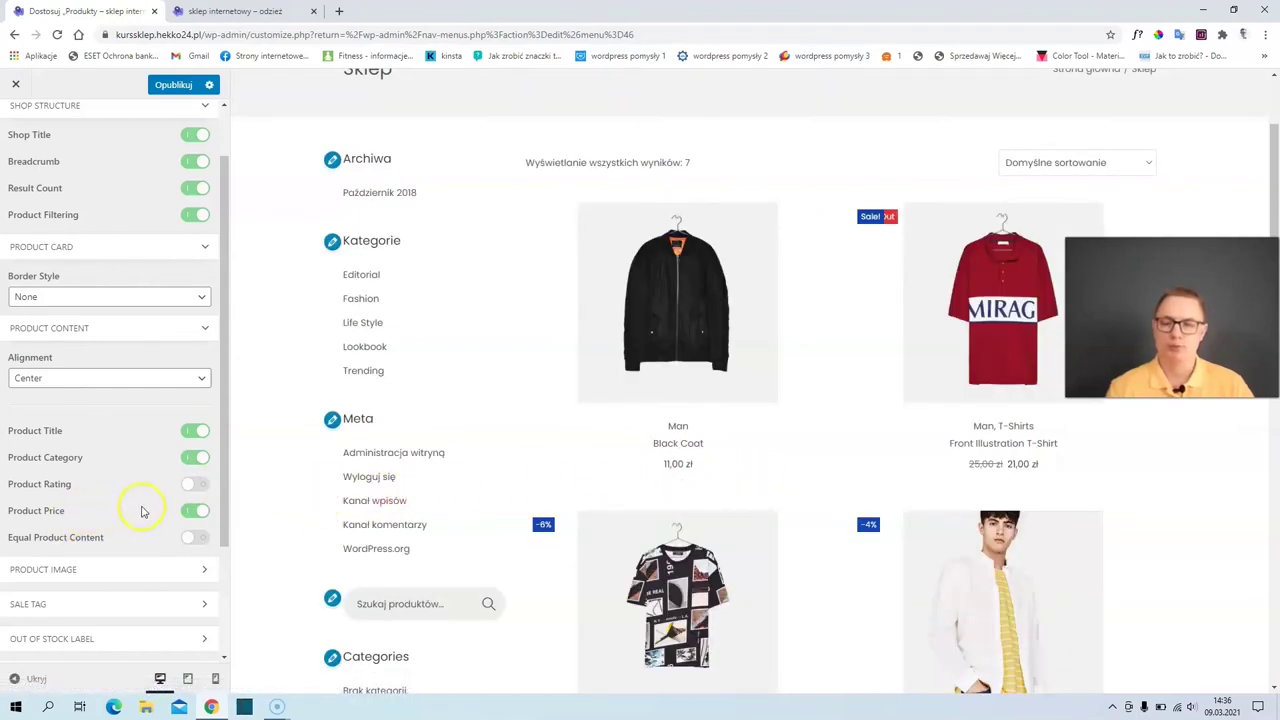
pyautogui.scroll(-1, 157, 509)
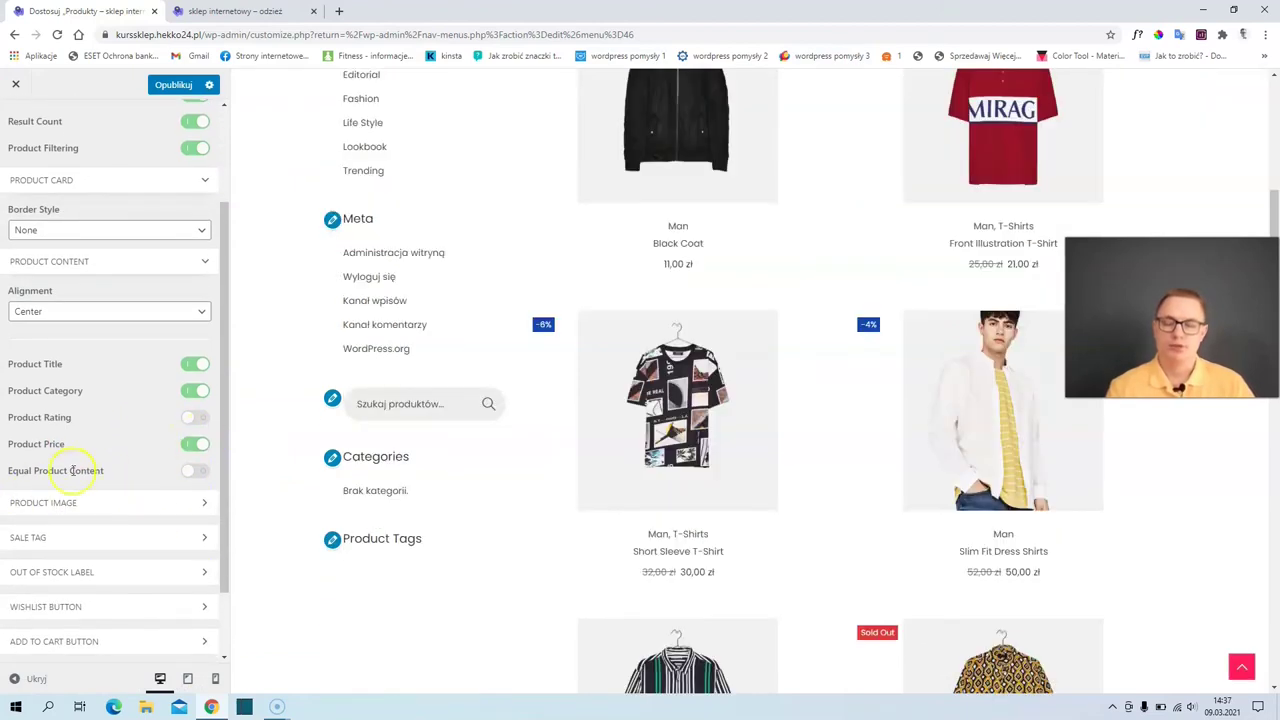
pyautogui.click(103, 504)
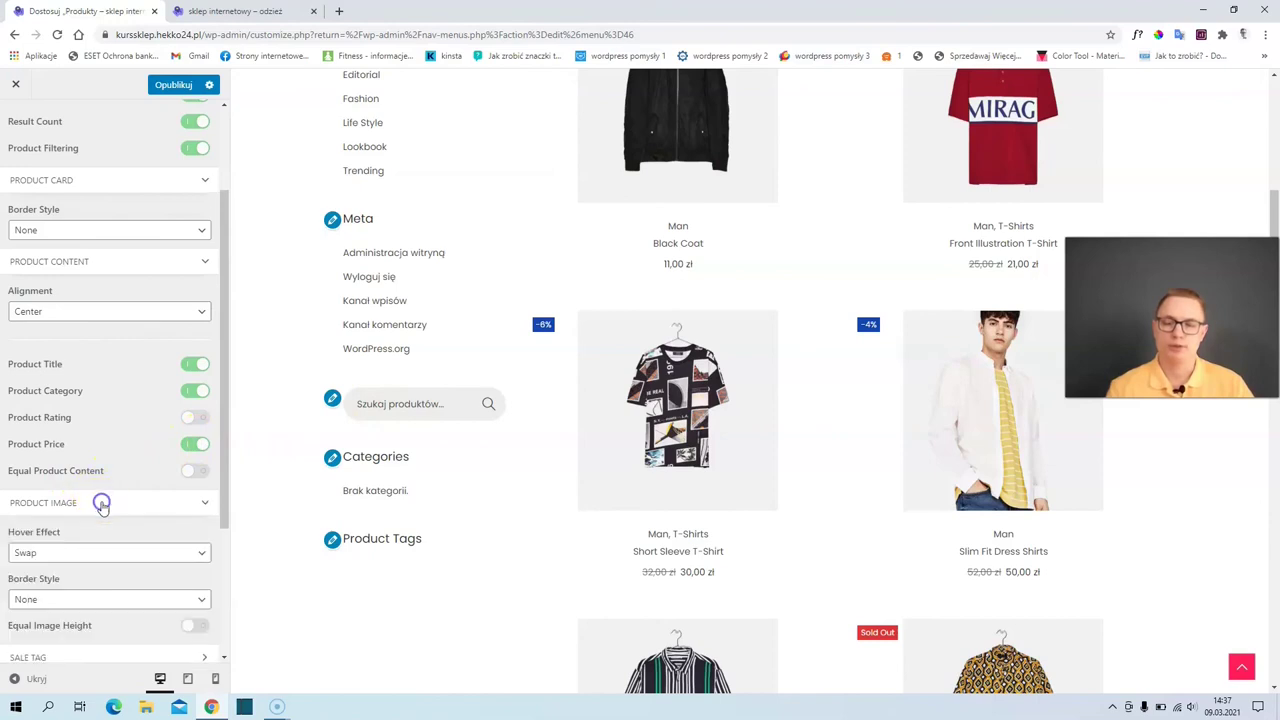
# - Try the Zoom image hover effect, then set it back to Swap
pyautogui.scroll(-3, 90, 450)
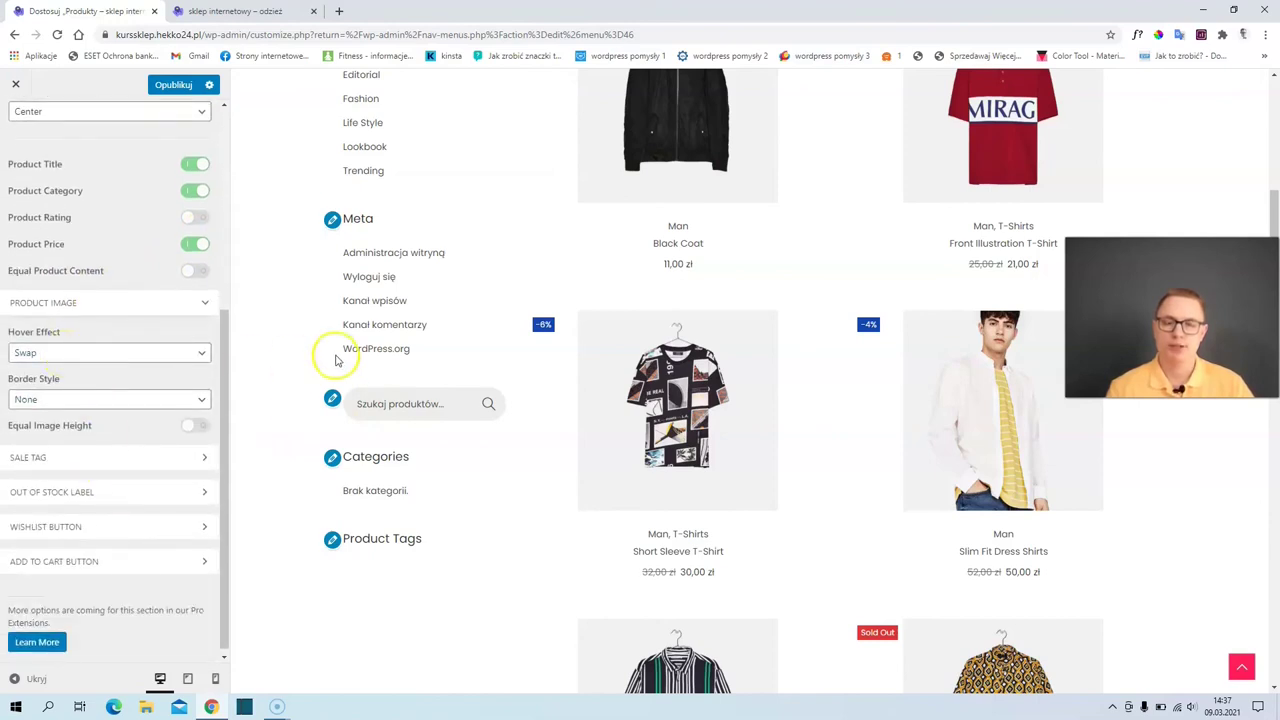
pyautogui.scroll(2, 337, 357)
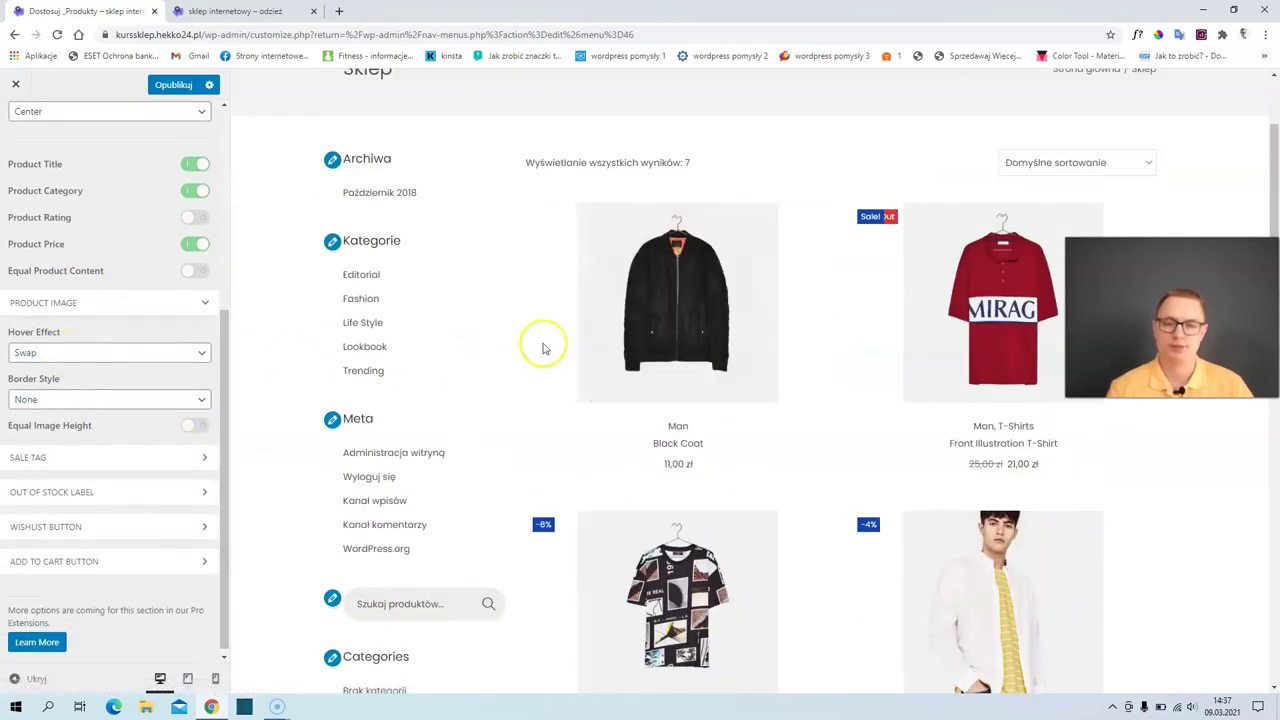
pyautogui.click(35, 352)
pyautogui.click(35, 383)
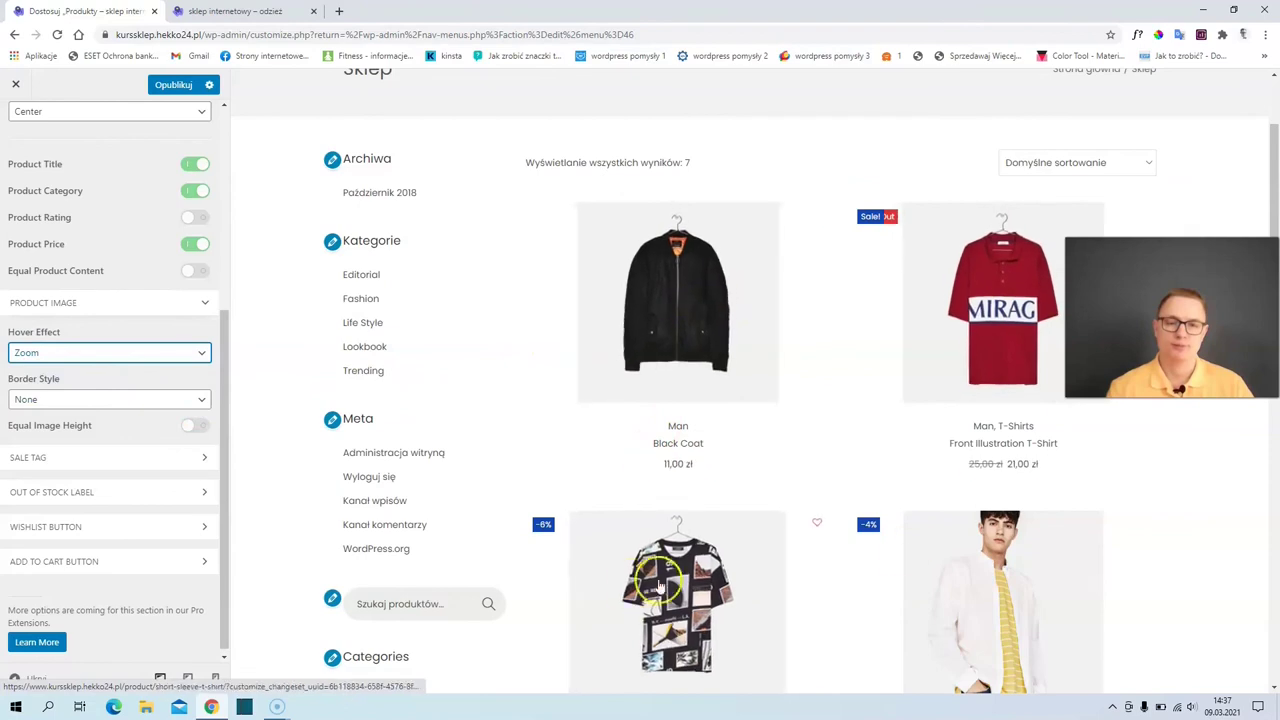
pyautogui.click(55, 353)
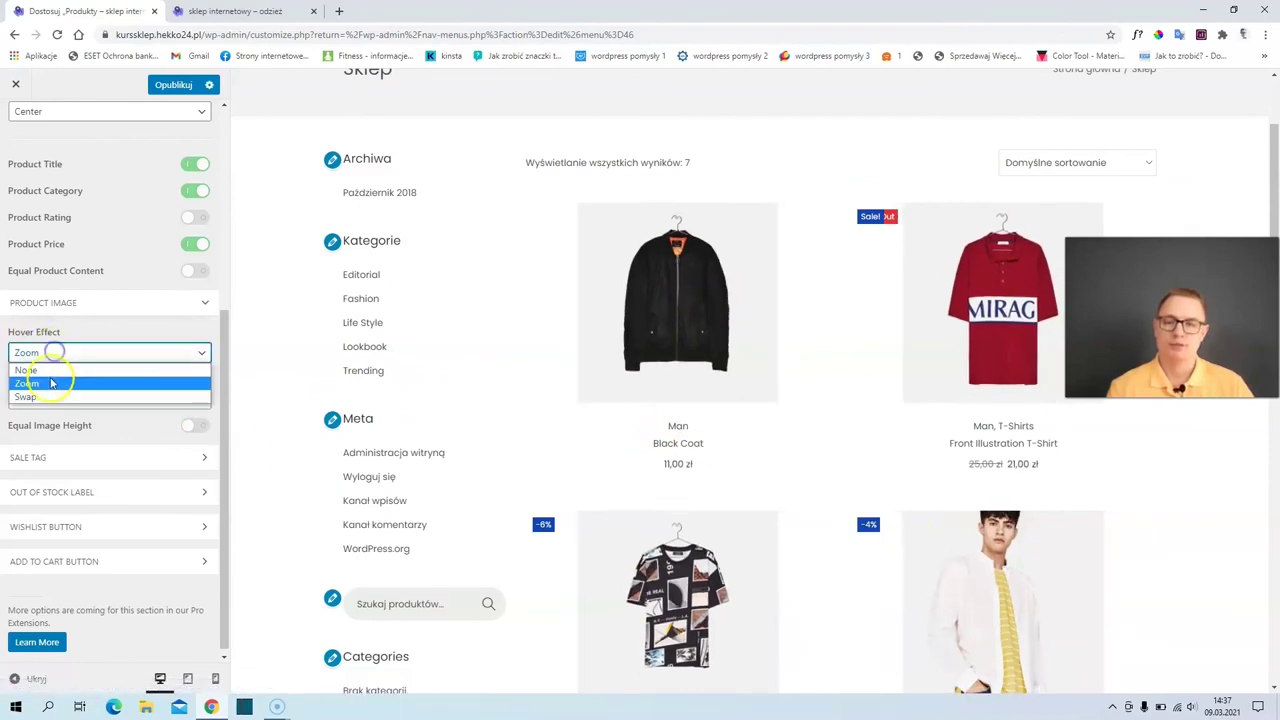
pyautogui.click(30, 397)
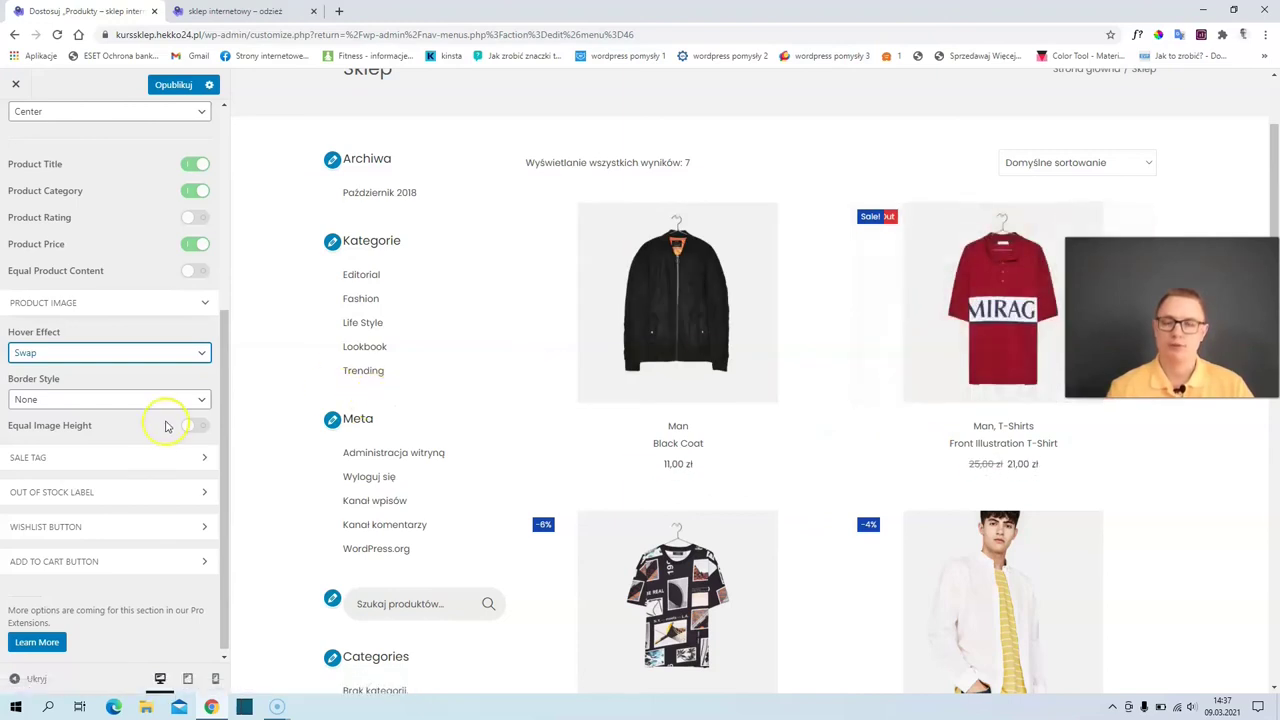
# - Turn off Sale Percentage so sale badges show text instead of discounts
pyautogui.scroll(-1, 167, 427)
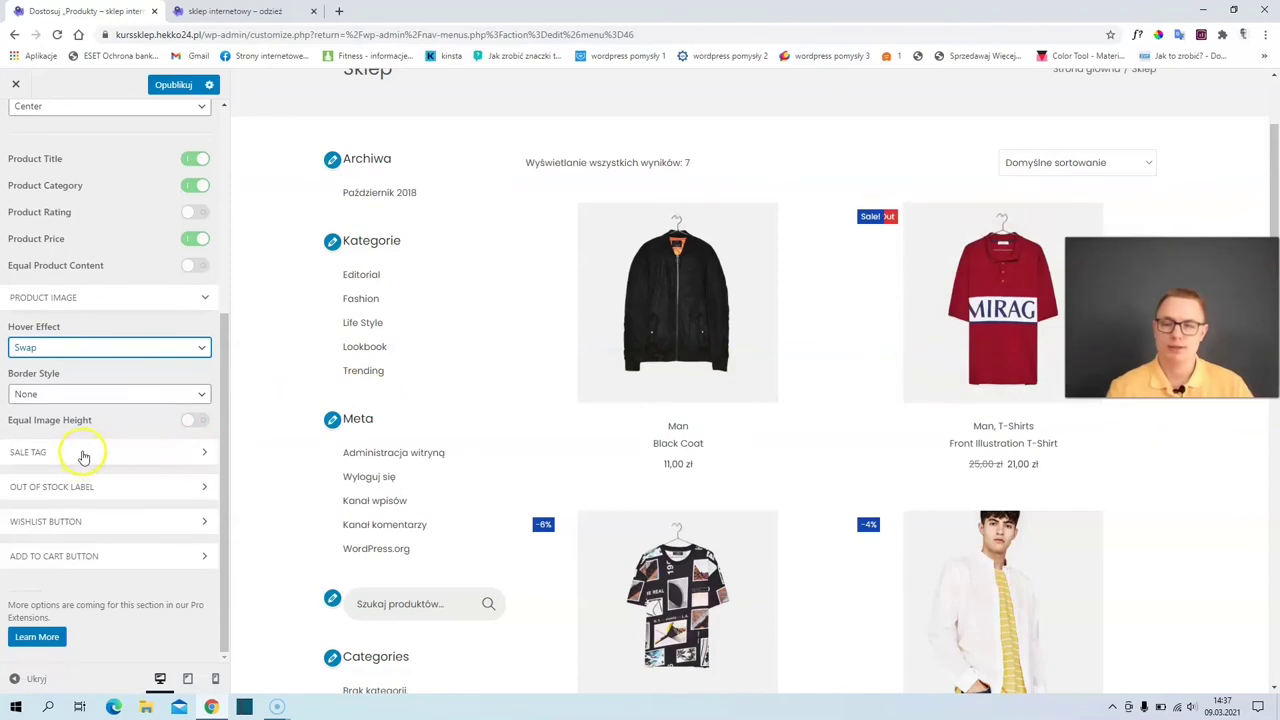
pyautogui.click(84, 455)
pyautogui.scroll(-3, 102, 460)
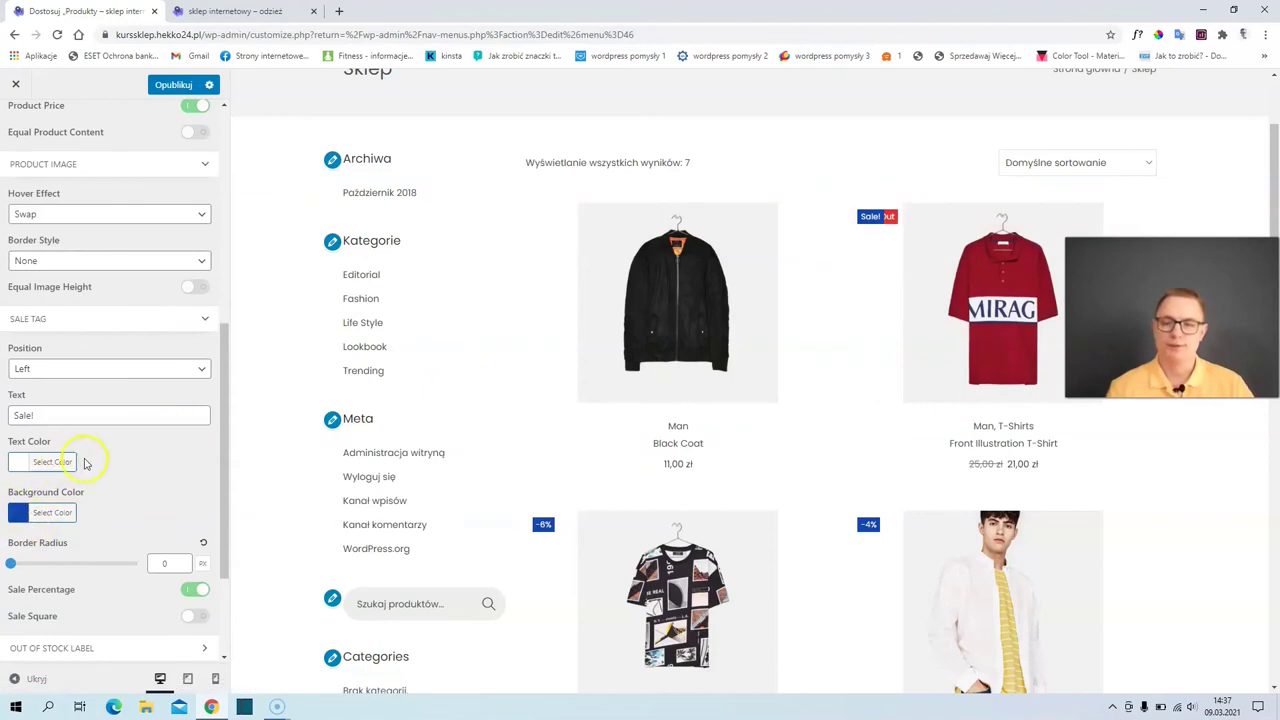
pyautogui.scroll(-1, 84, 462)
pyautogui.click(33, 348)
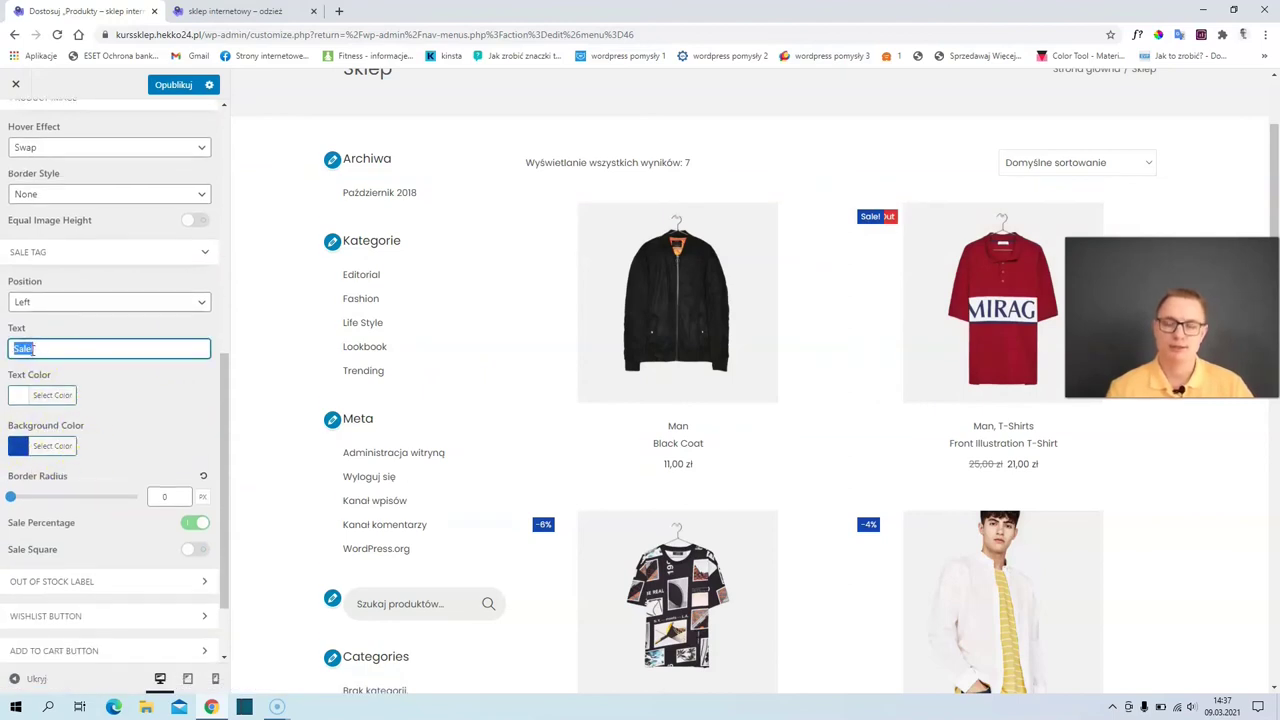
pyautogui.scroll(-2, 30, 348)
pyautogui.click(195, 428)
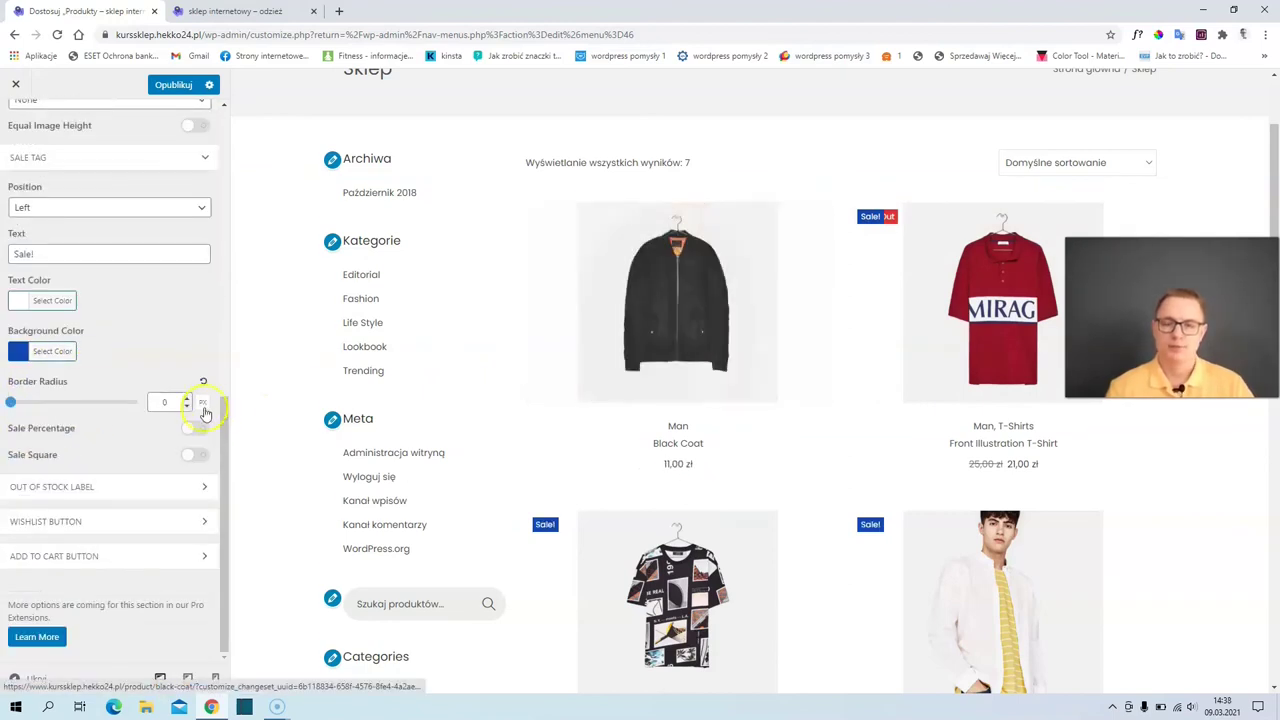
# - Set the Out of Stock Label display to Right
pyautogui.click(77, 488)
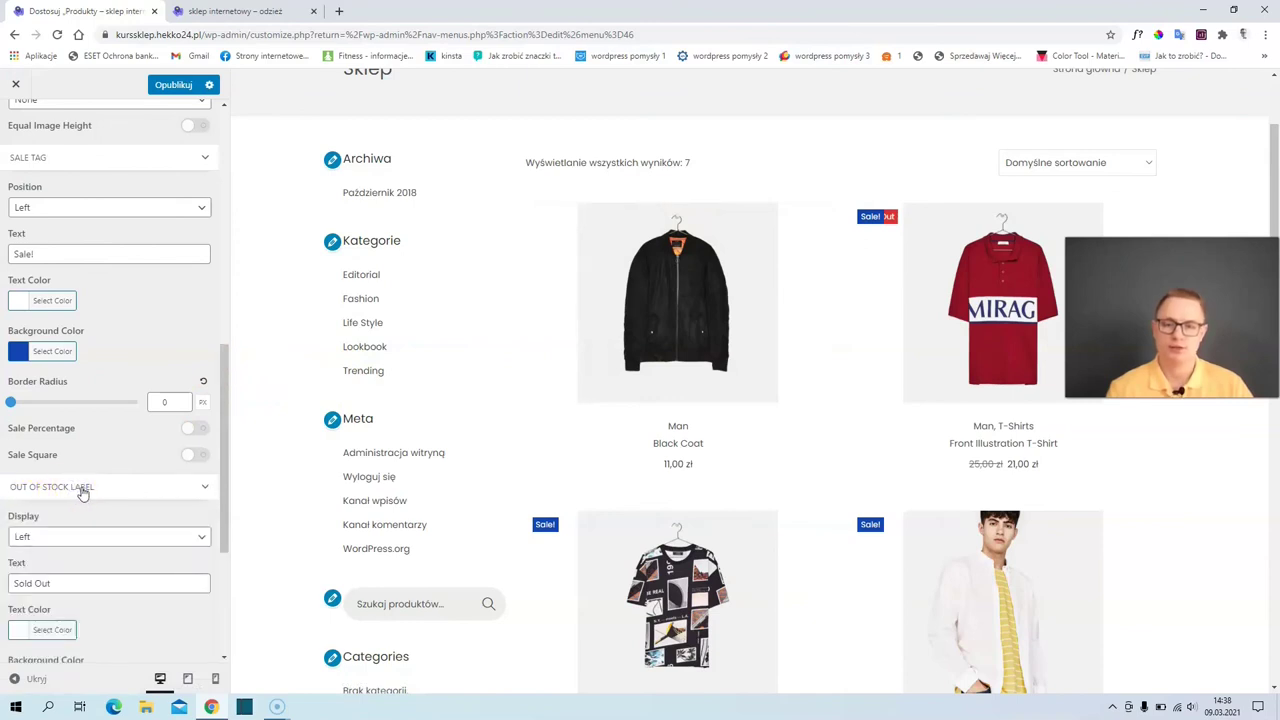
pyautogui.scroll(-2, 84, 492)
pyautogui.click(40, 408)
pyautogui.click(57, 431)
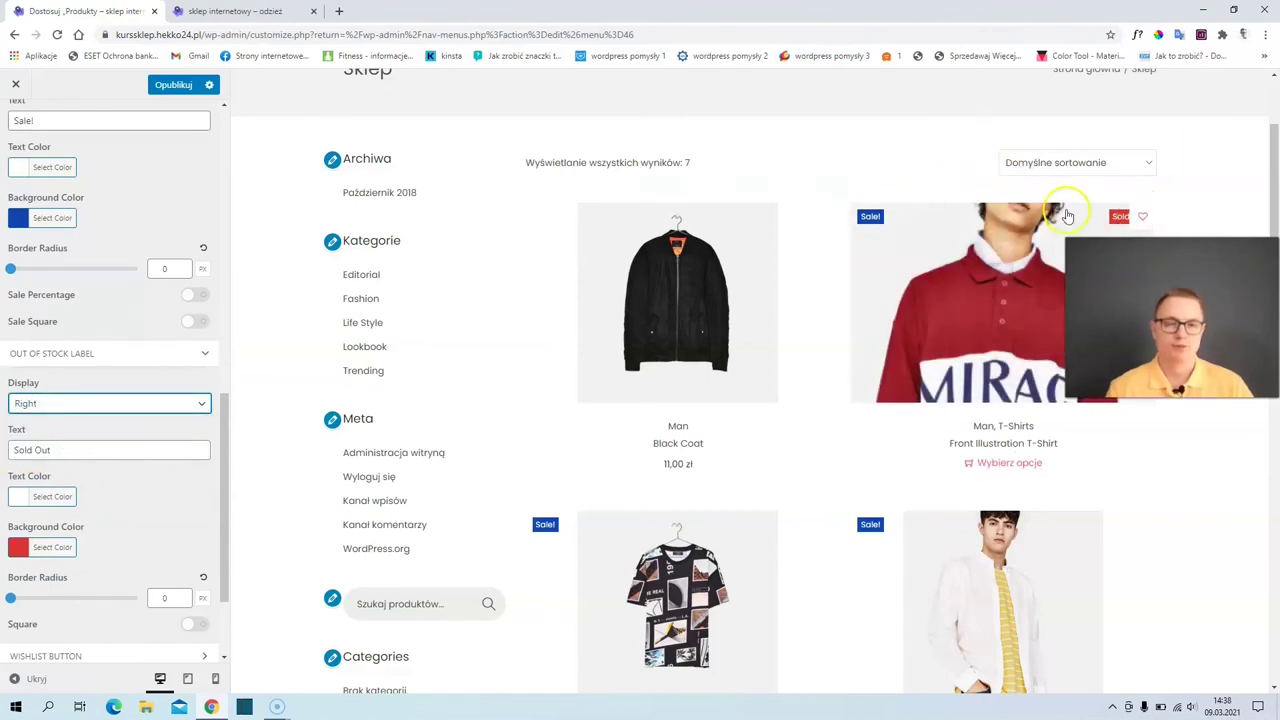
pyautogui.scroll(-2, 129, 437)
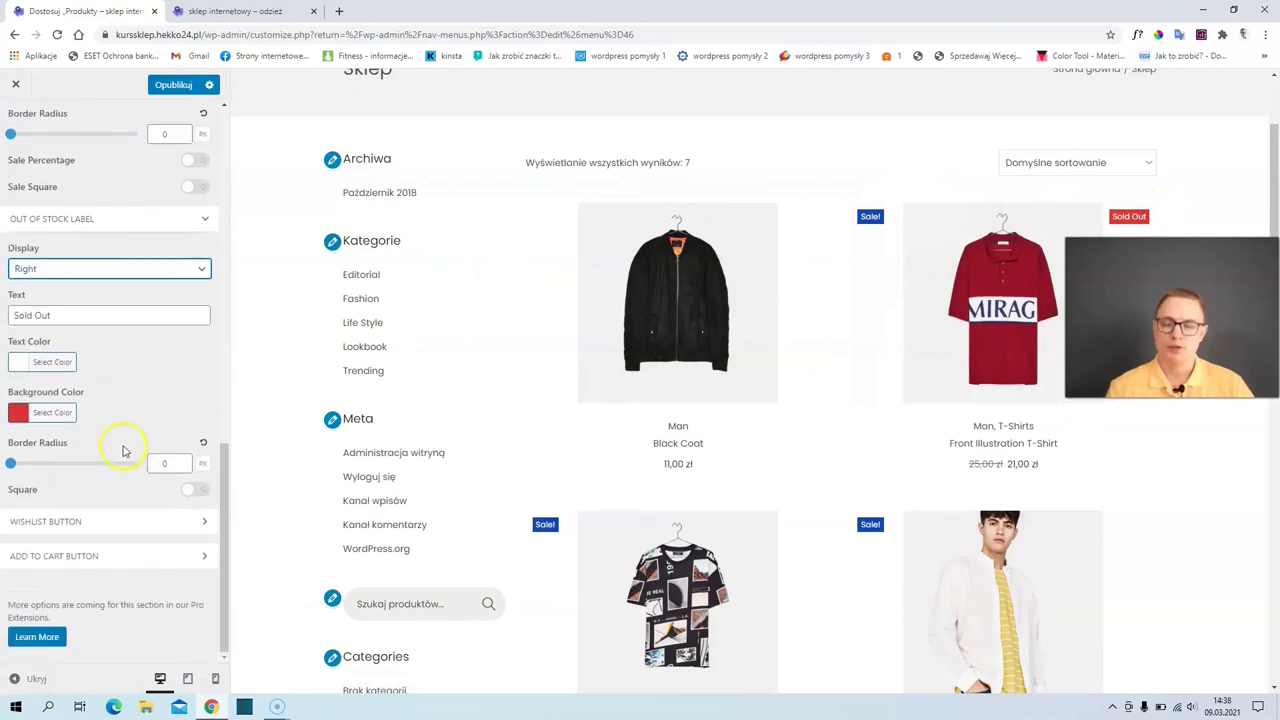
pyautogui.click(55, 526)
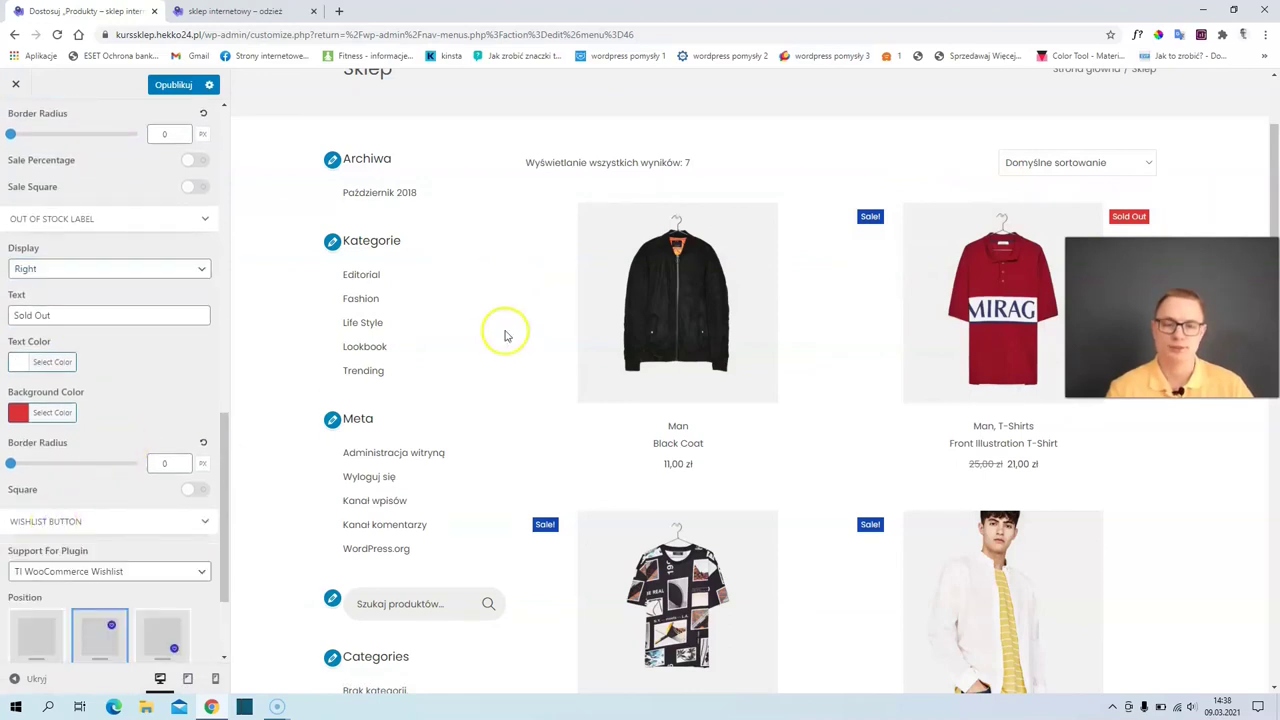
# - Try wishlist button placements, keeping the heart on the product image corner
pyautogui.moveTo(640, 277)
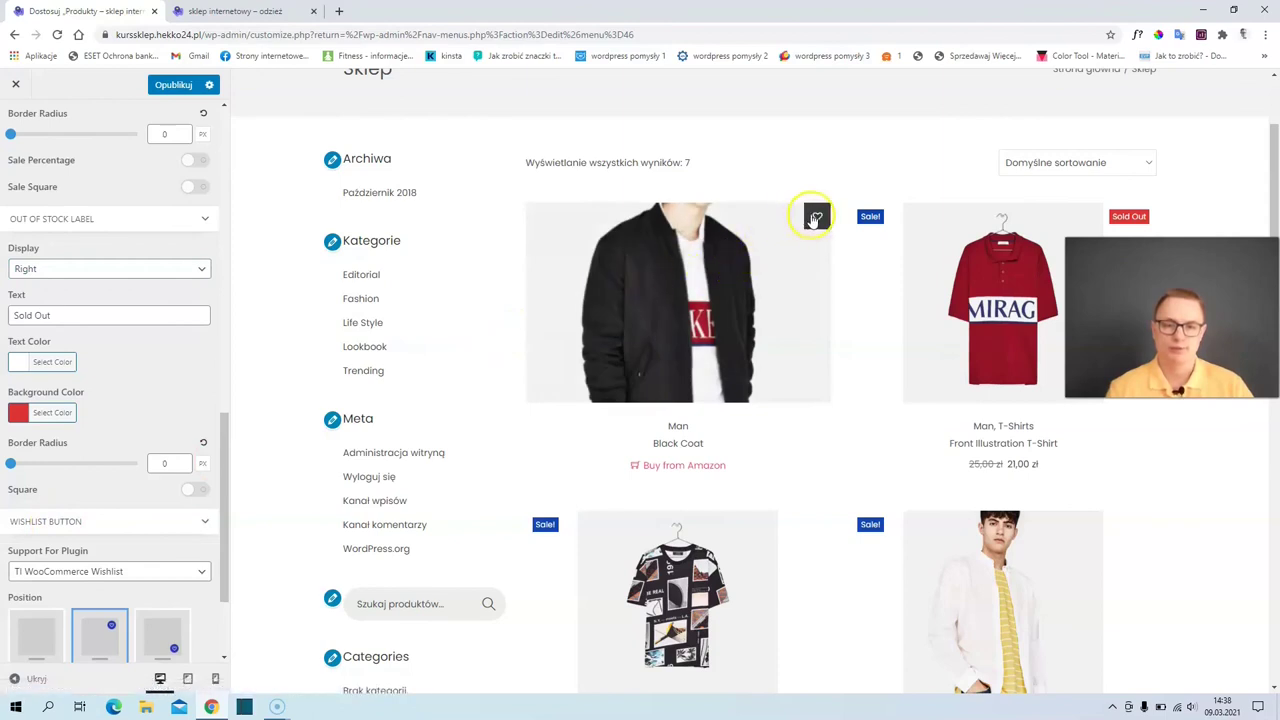
pyautogui.scroll(-2, 143, 457)
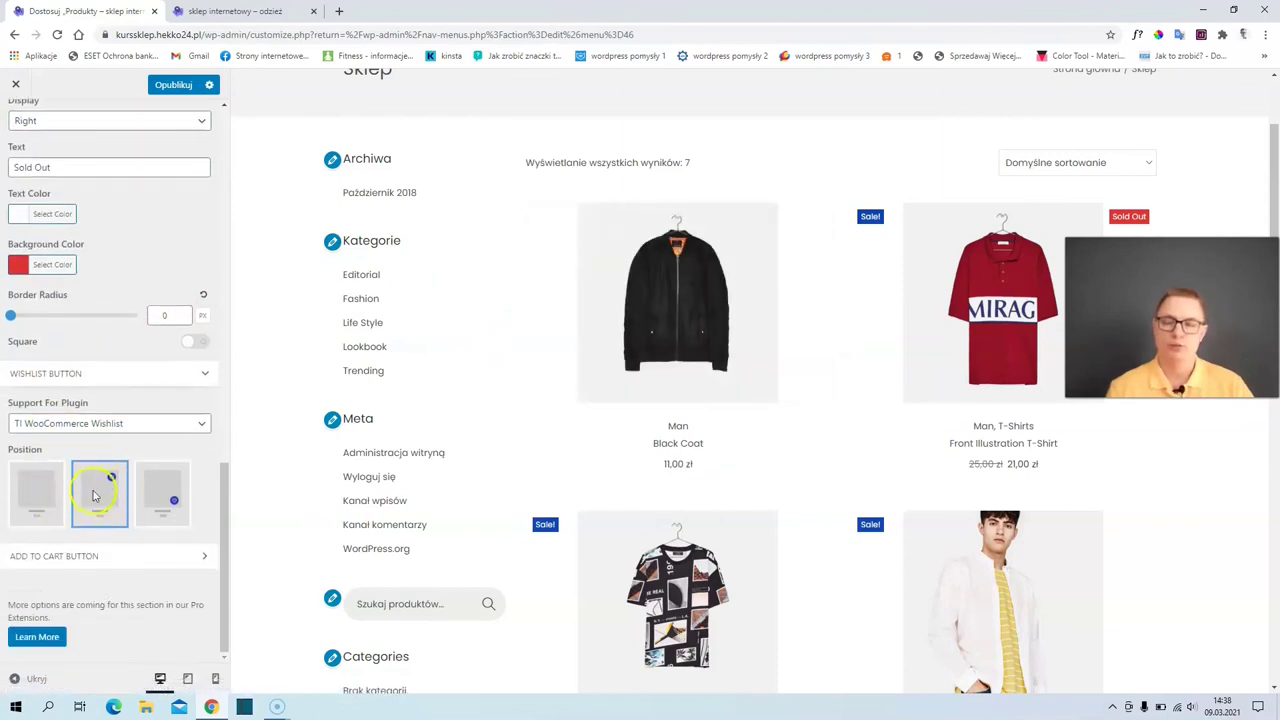
pyautogui.click(40, 508)
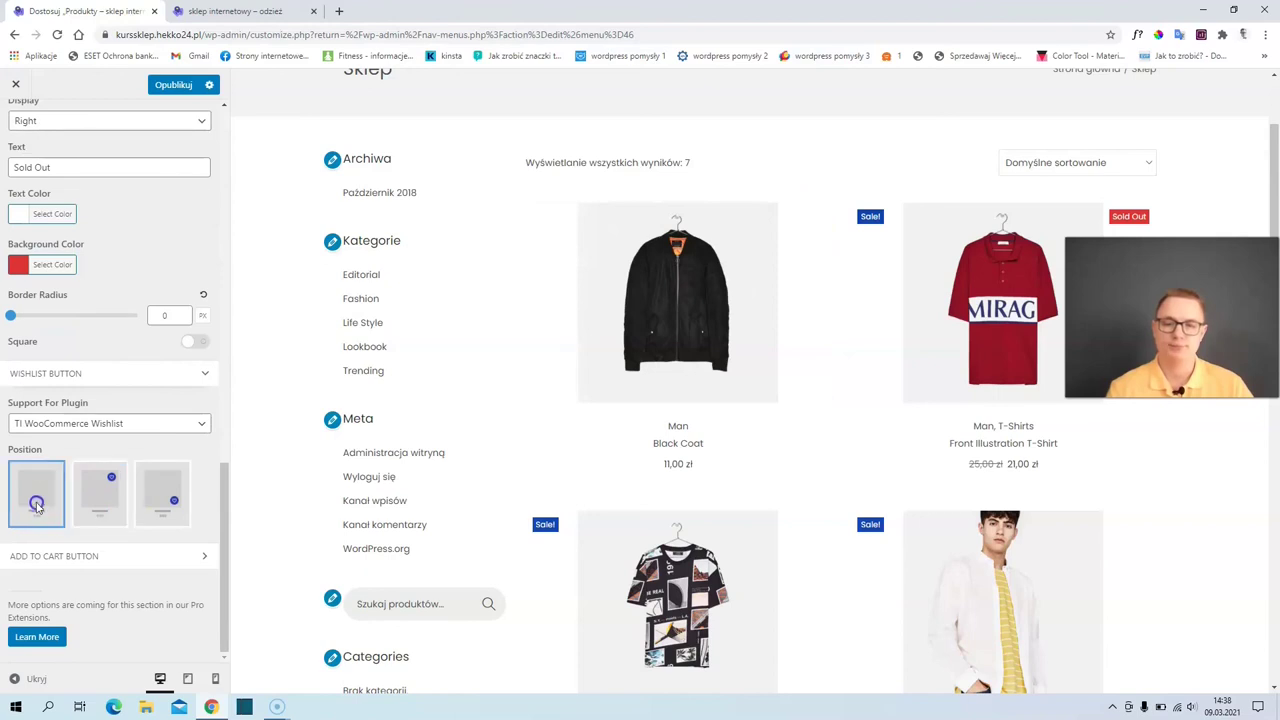
pyautogui.click(158, 508)
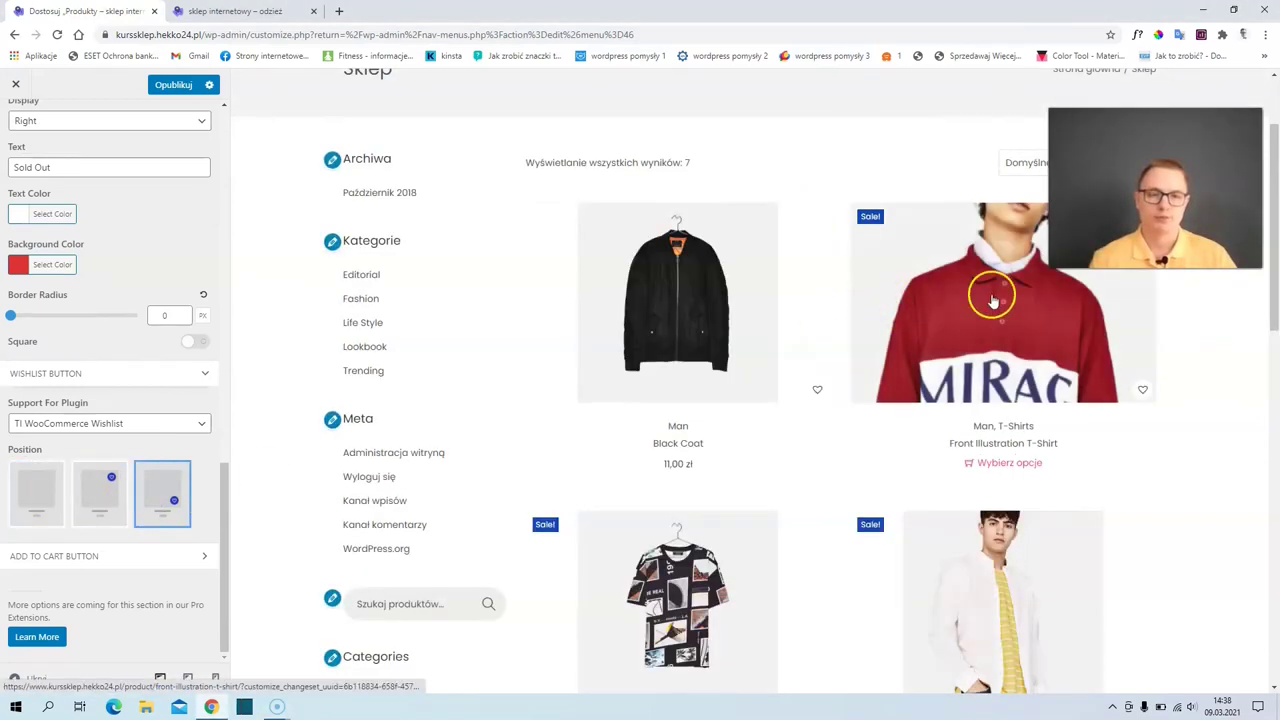
pyautogui.click(104, 494)
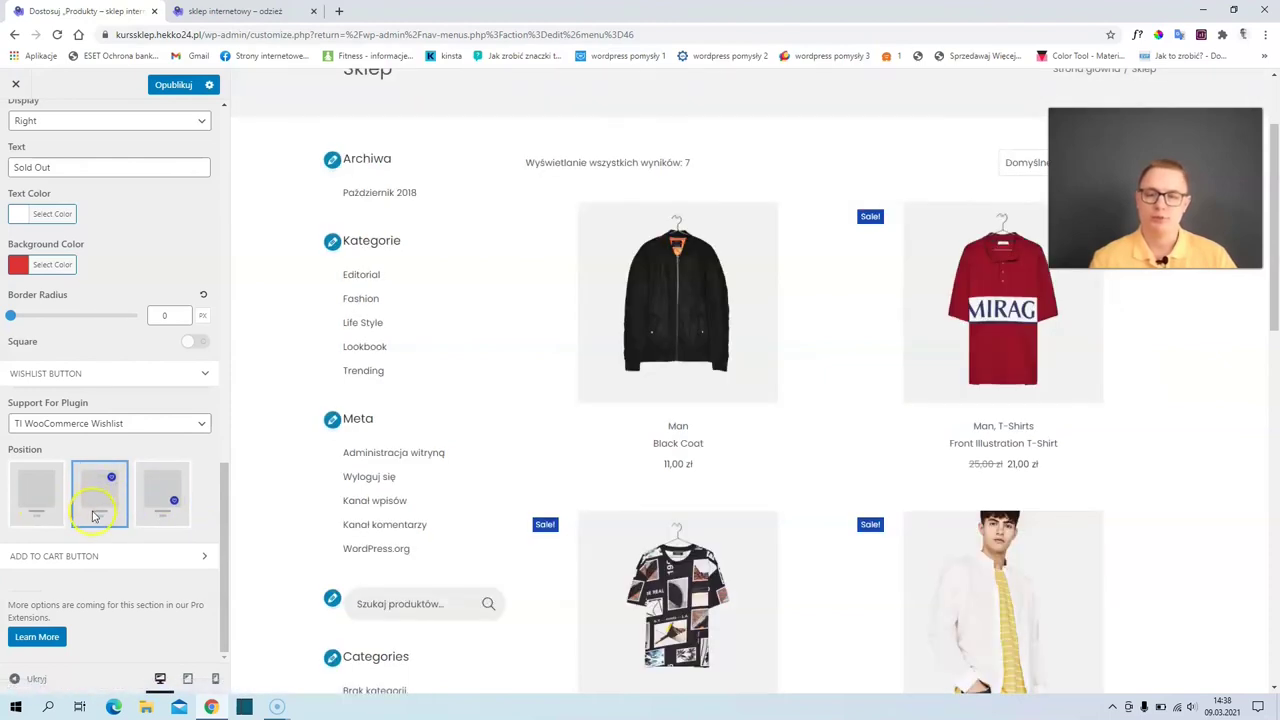
pyautogui.click(87, 377)
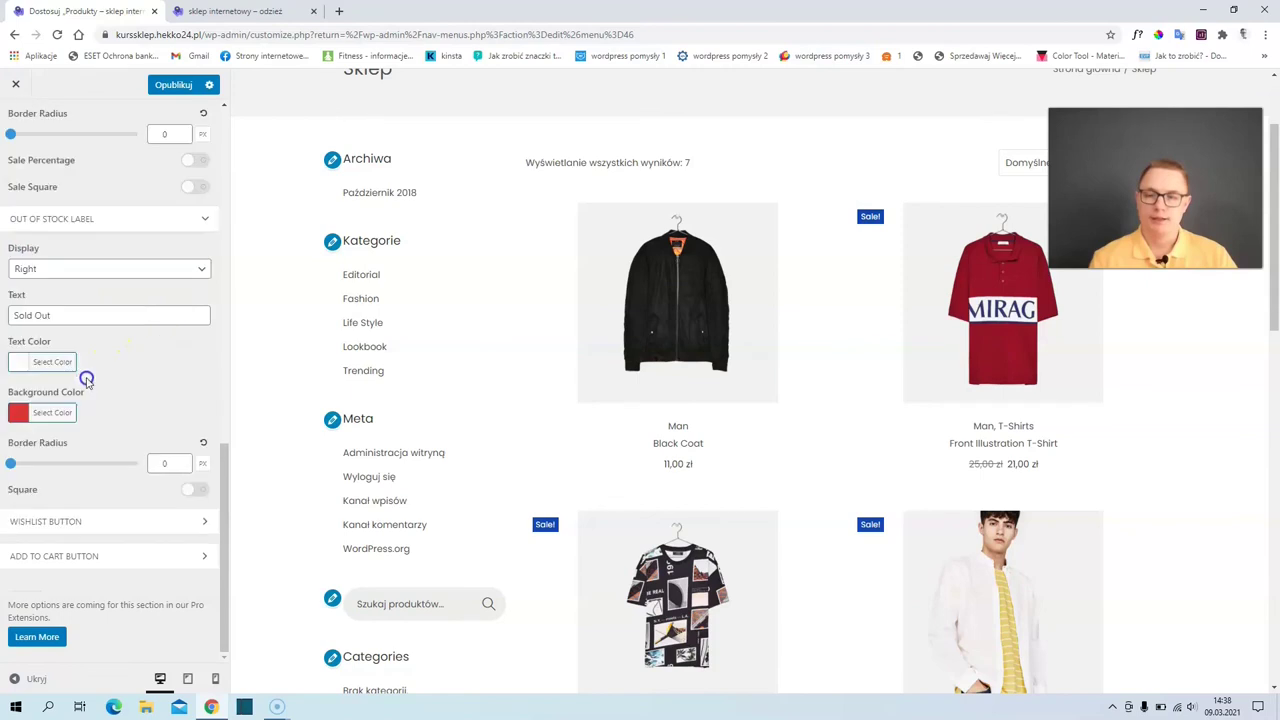
# - Try add-to-cart button positions, settling on an icon overlaid on product images
pyautogui.click(67, 560)
pyautogui.scroll(-2, 72, 530)
pyautogui.click(97, 487)
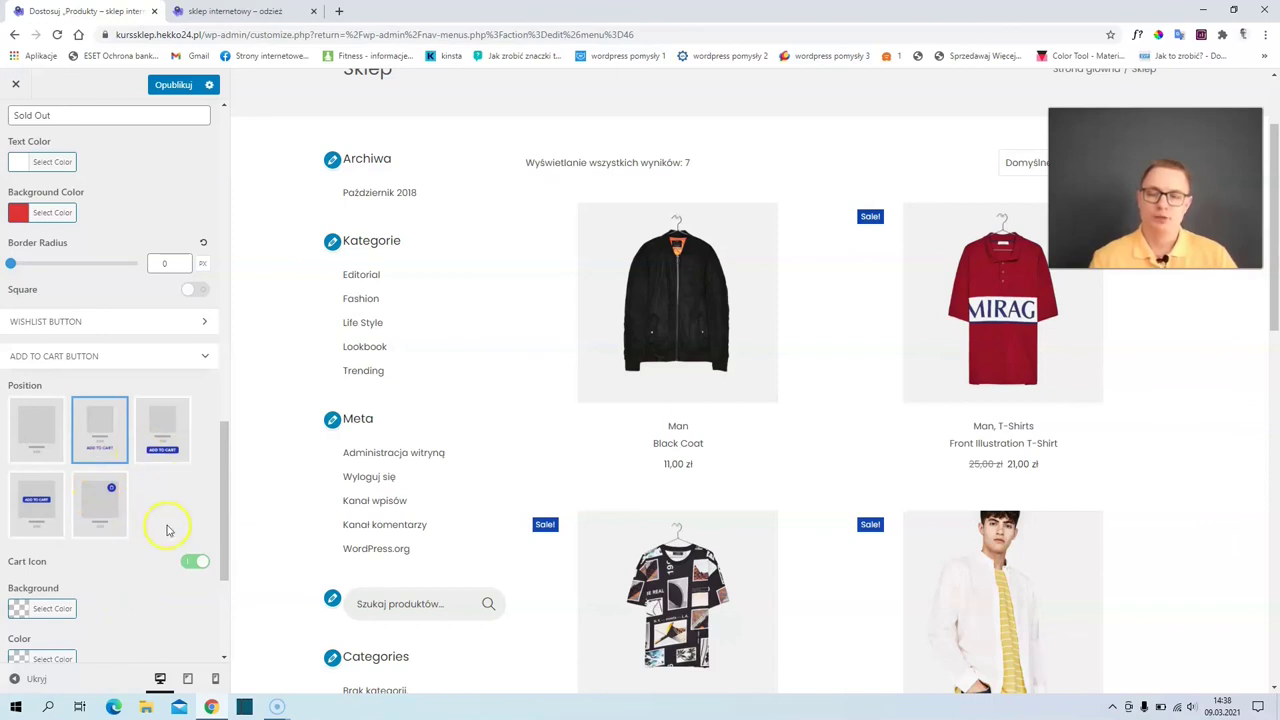
pyautogui.click(161, 438)
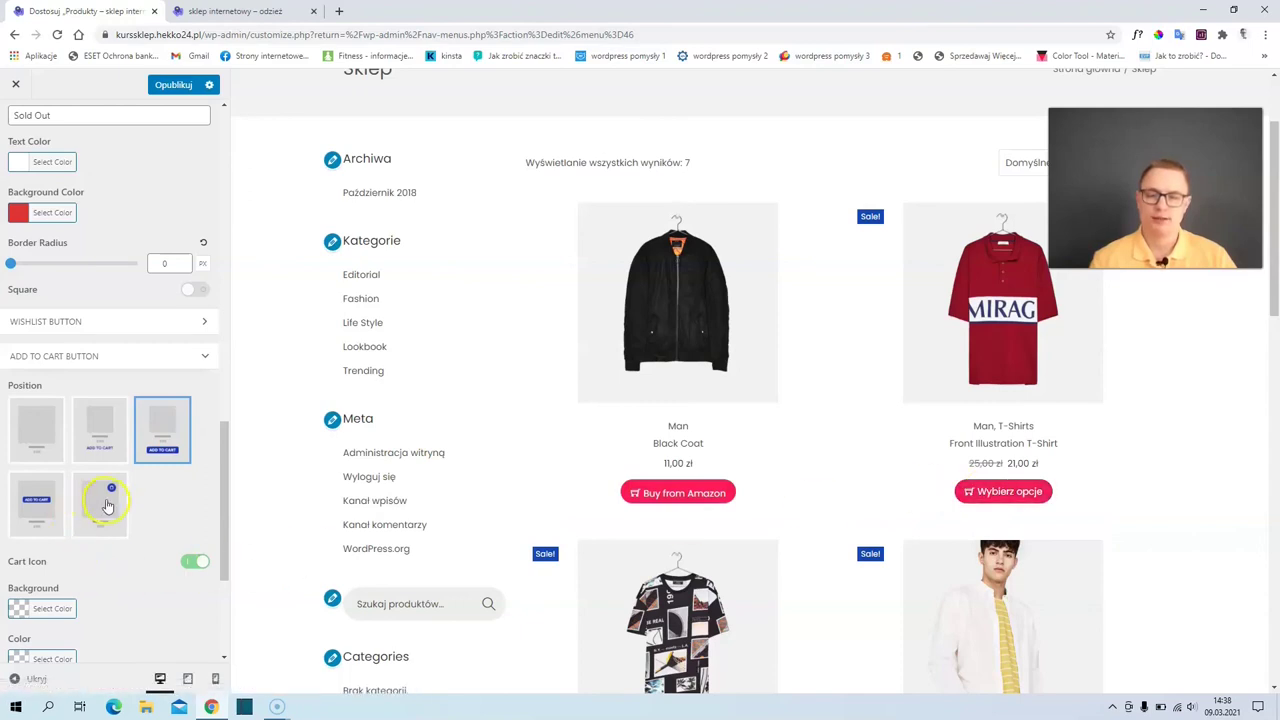
pyautogui.click(36, 503)
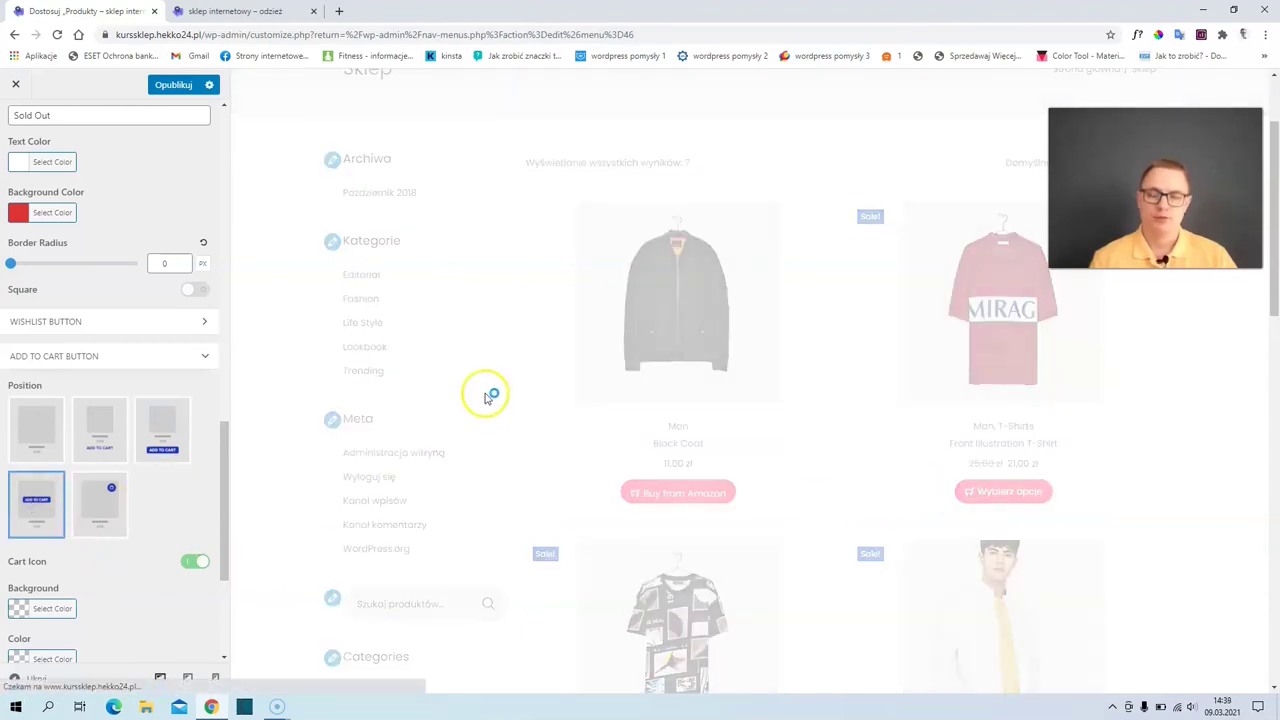
pyautogui.moveTo(995, 325)
pyautogui.click(99, 500)
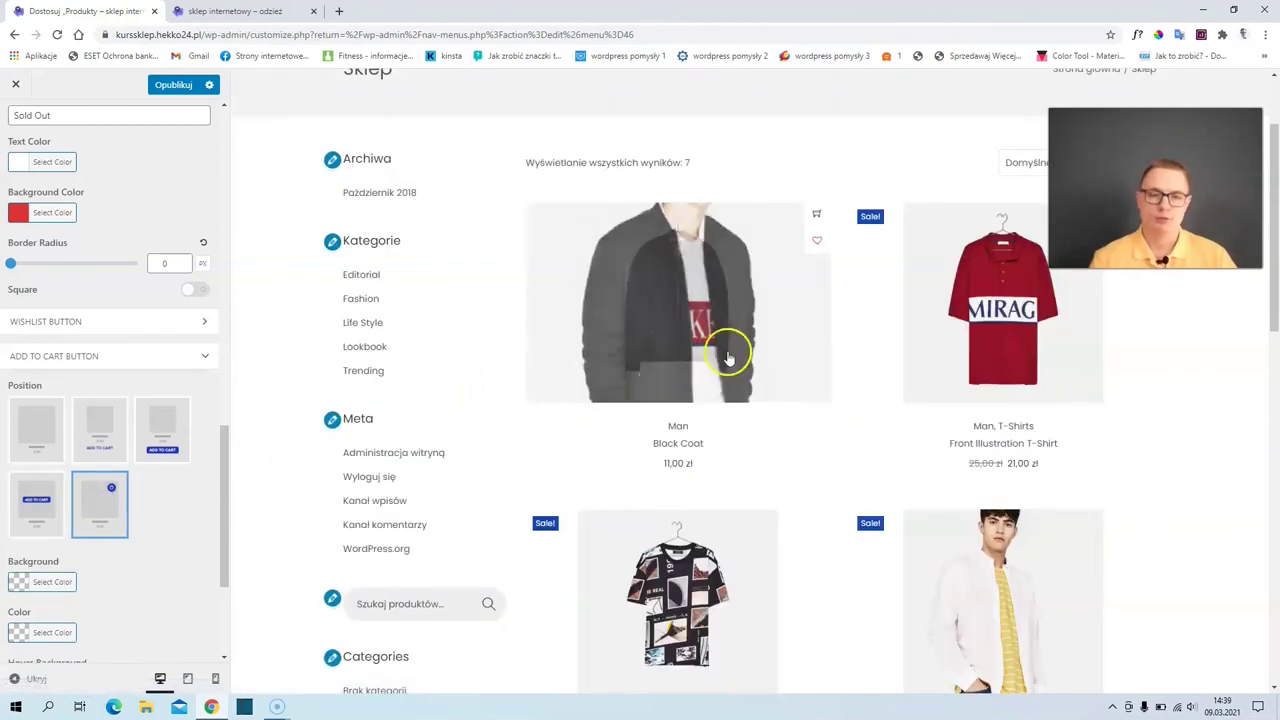
pyautogui.scroll(-2, 708, 543)
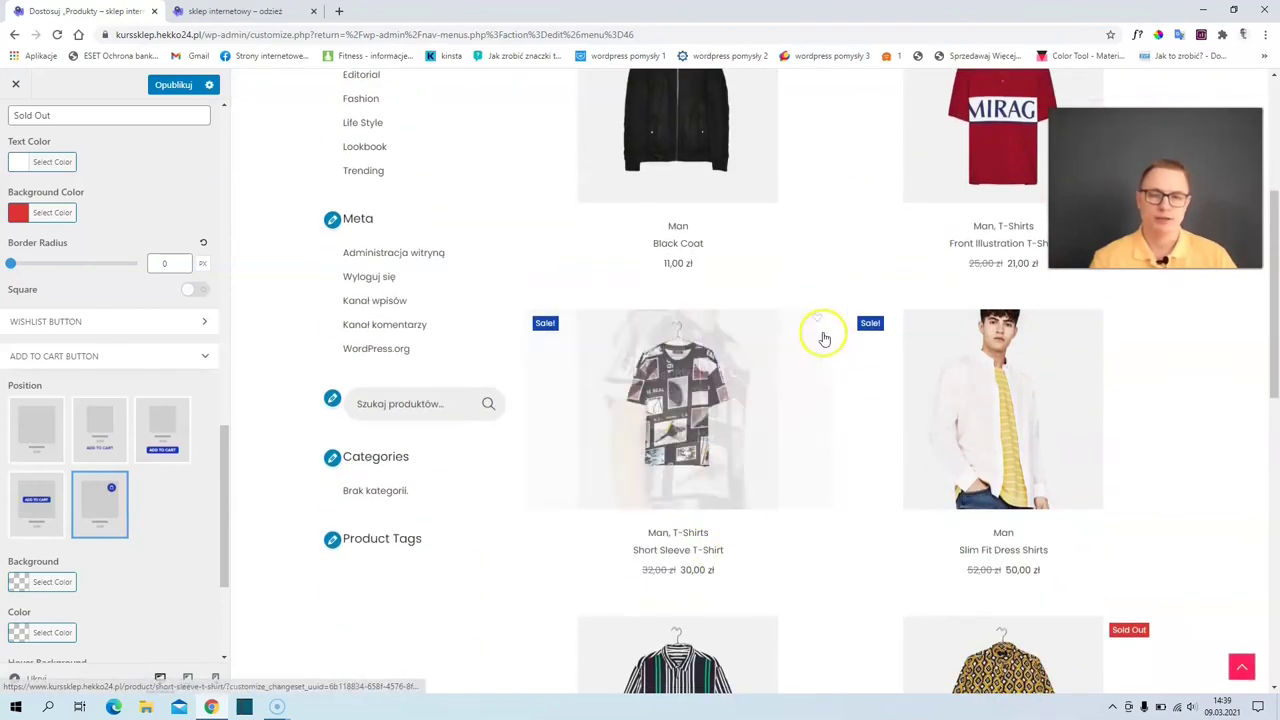
pyautogui.scroll(-2, 120, 480)
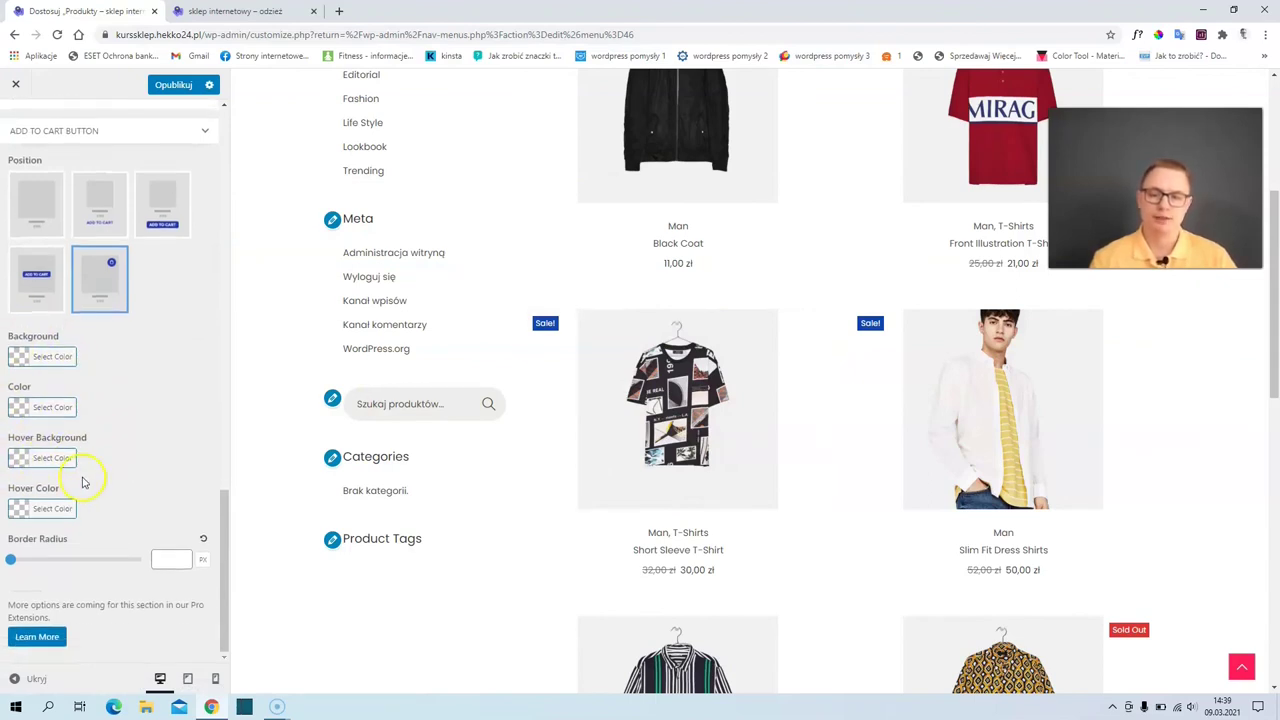
pyautogui.scroll(3, 85, 465)
pyautogui.scroll(3, 640, 343)
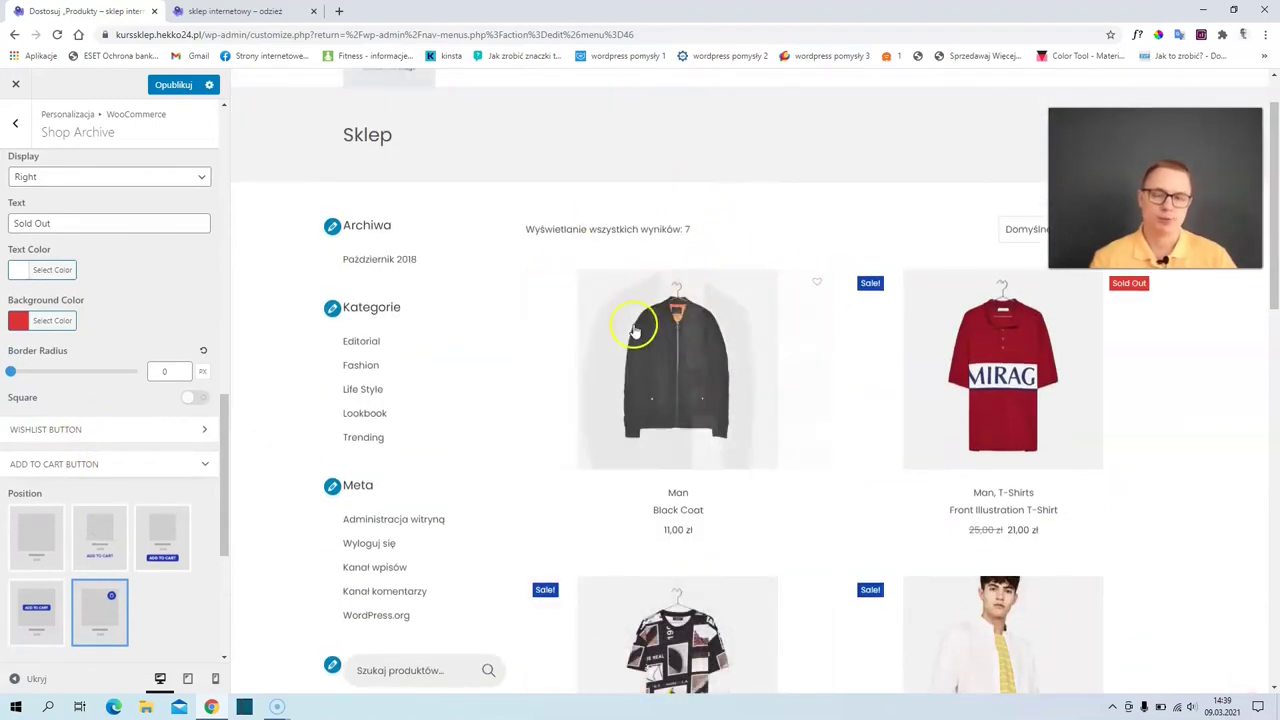
pyautogui.scroll(3, 35, 150)
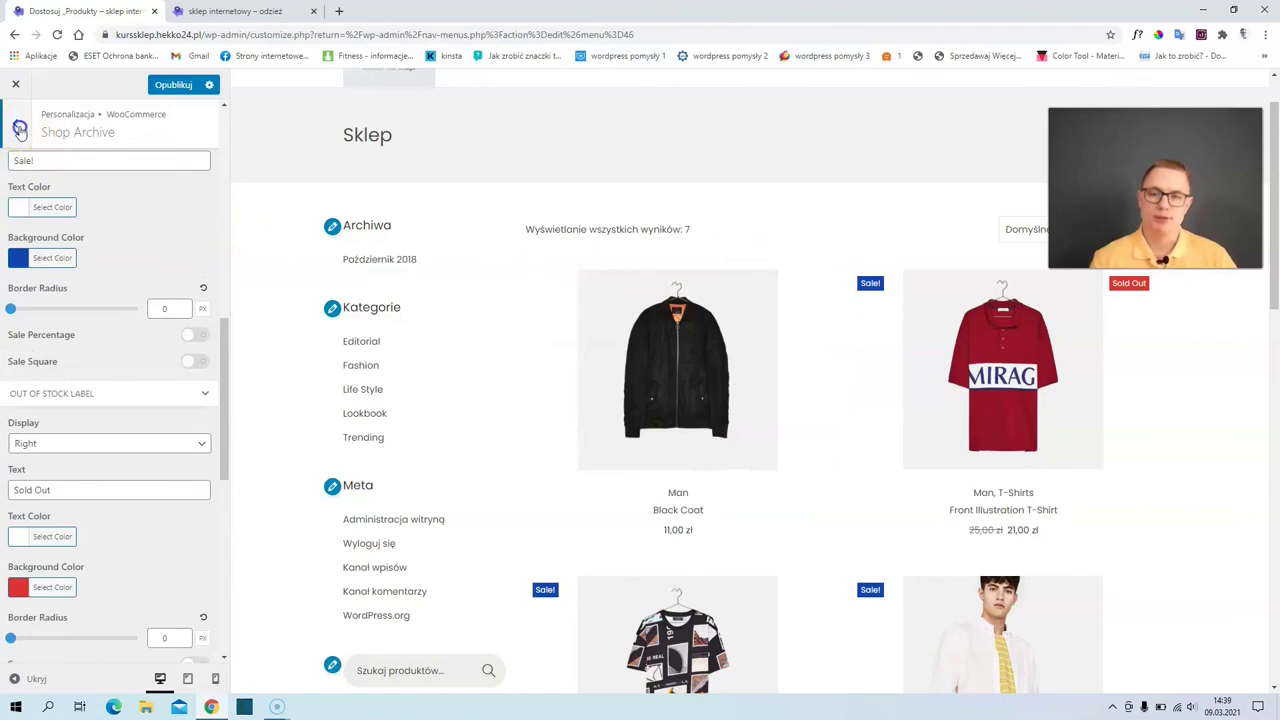
# - Open the Black Coat product page in the preview and its Product Single settings
pyautogui.click(15, 122)
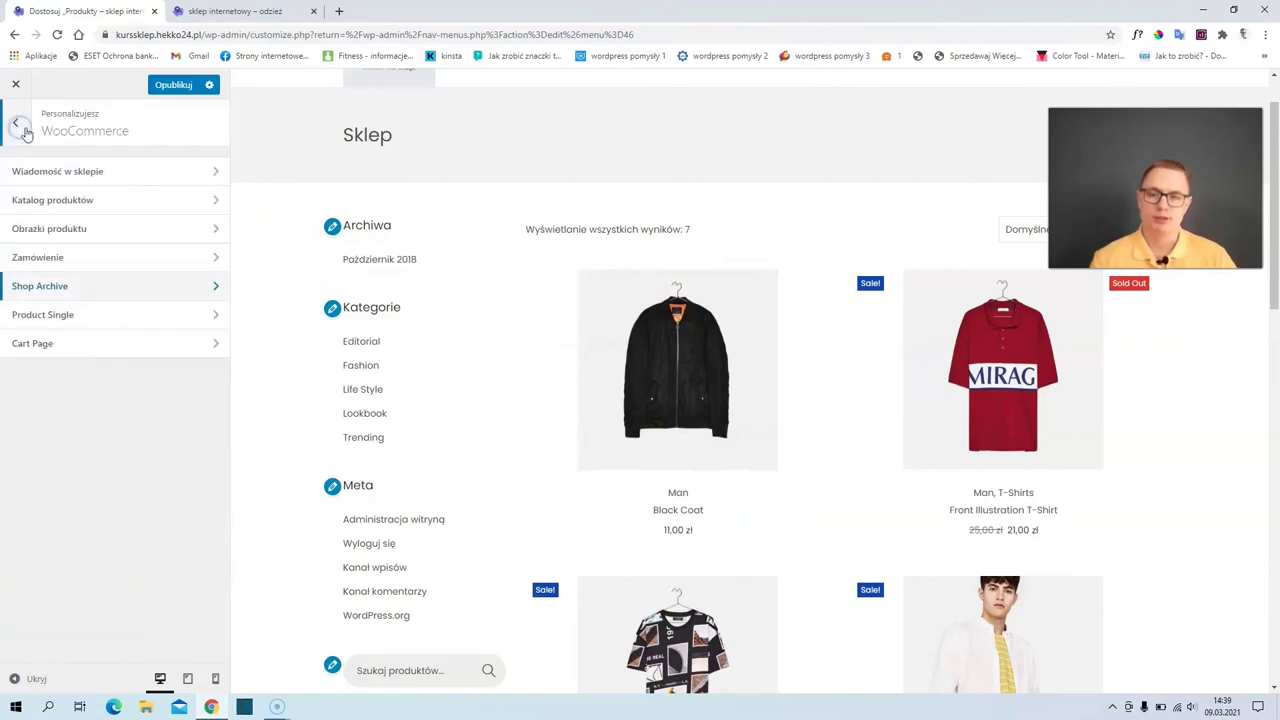
pyautogui.click(665, 450)
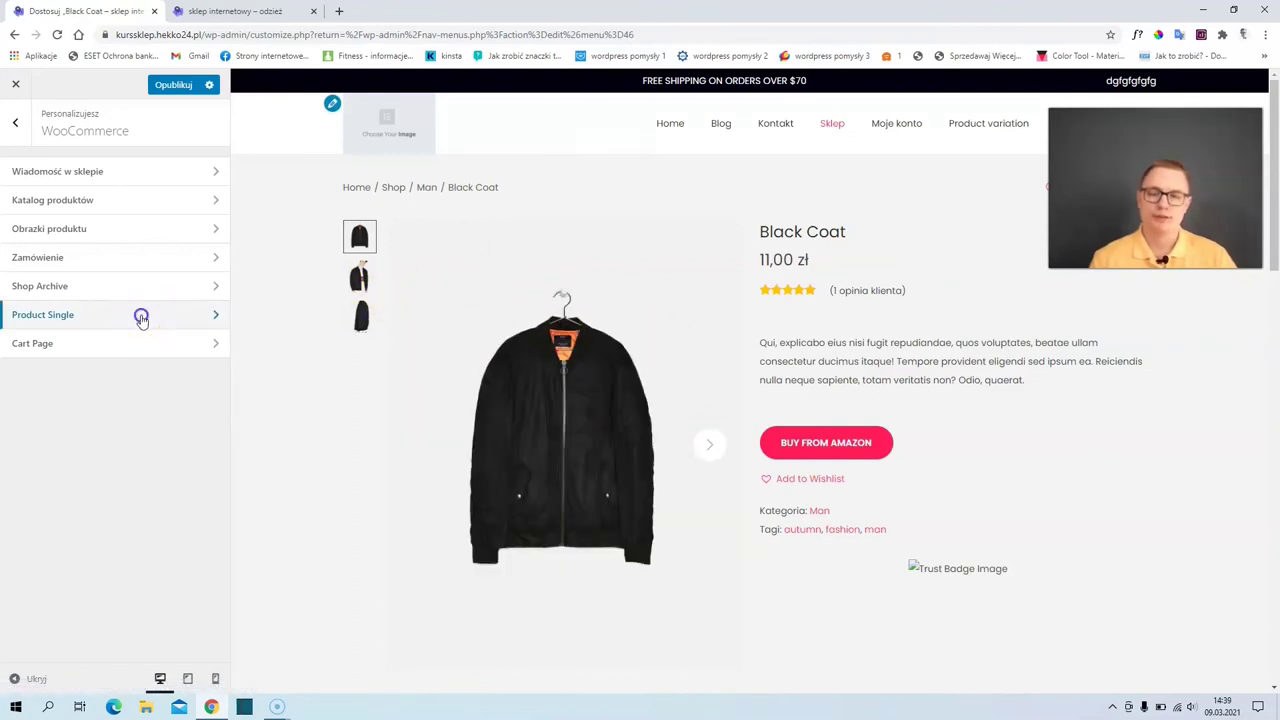
pyautogui.click(142, 316)
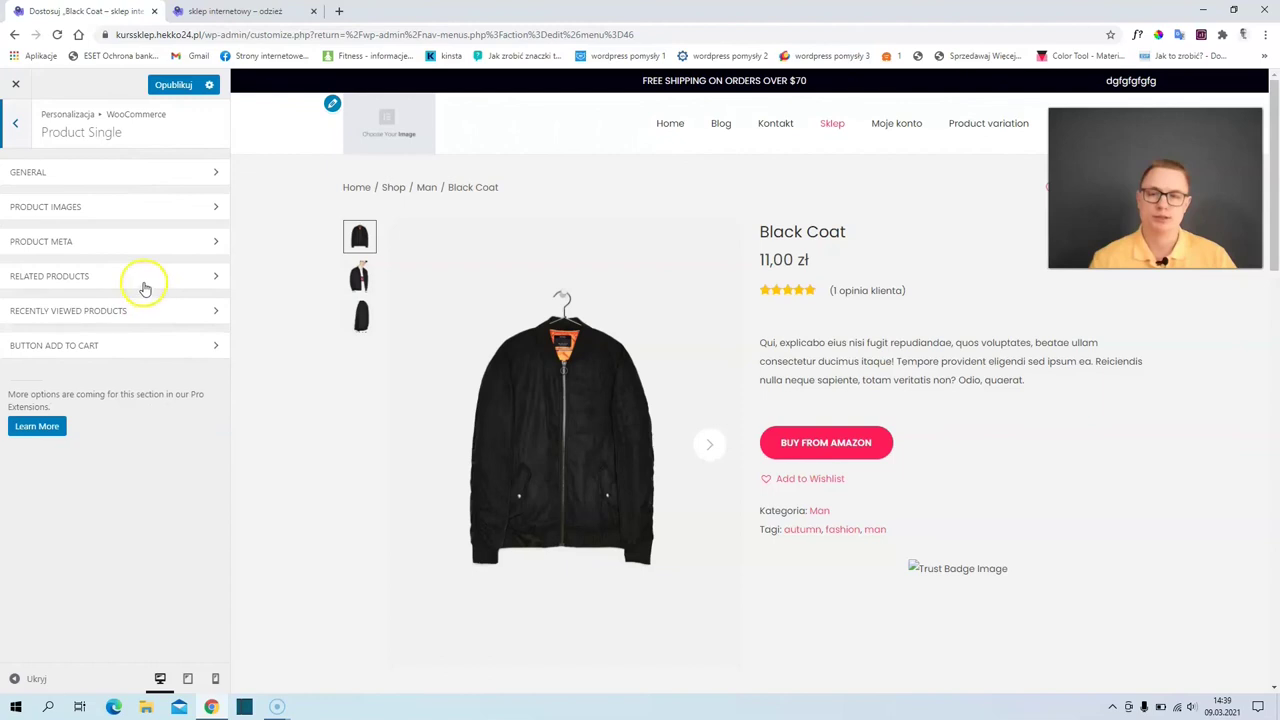
pyautogui.click(78, 172)
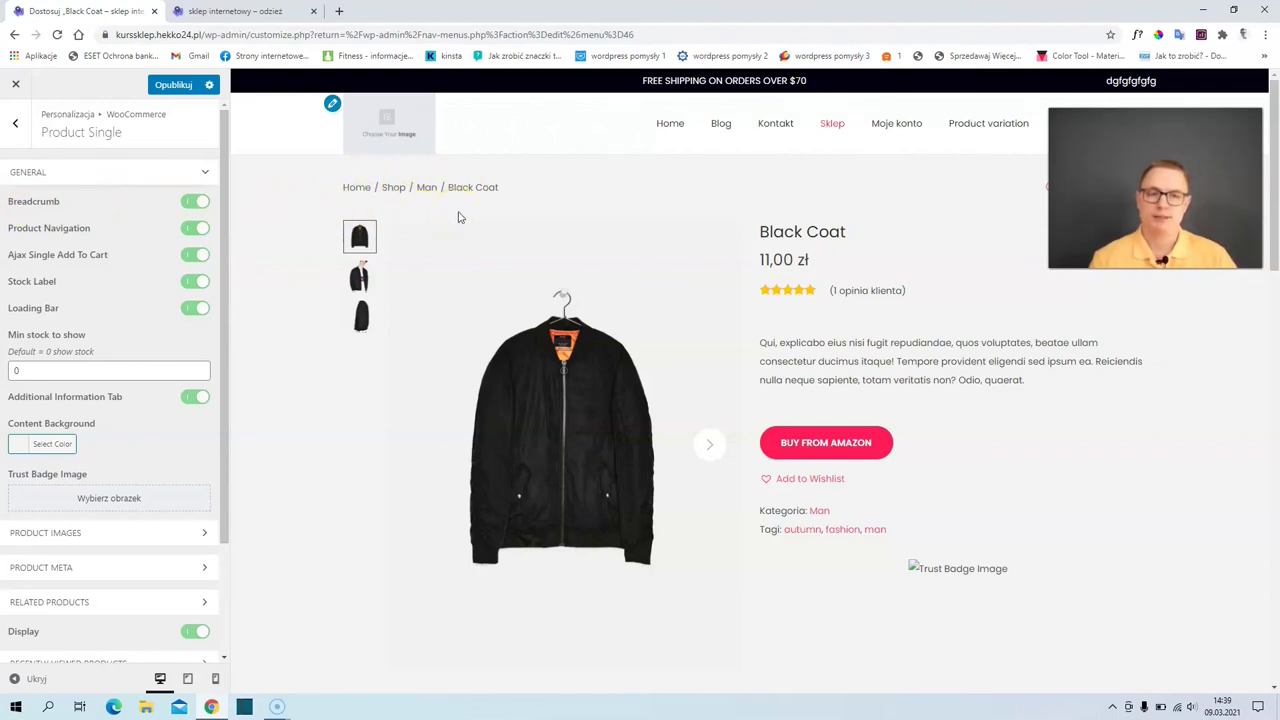
# - Try thumbnail and grid gallery layouts, then stack the large images vertically
pyautogui.scroll(-2, 150, 350)
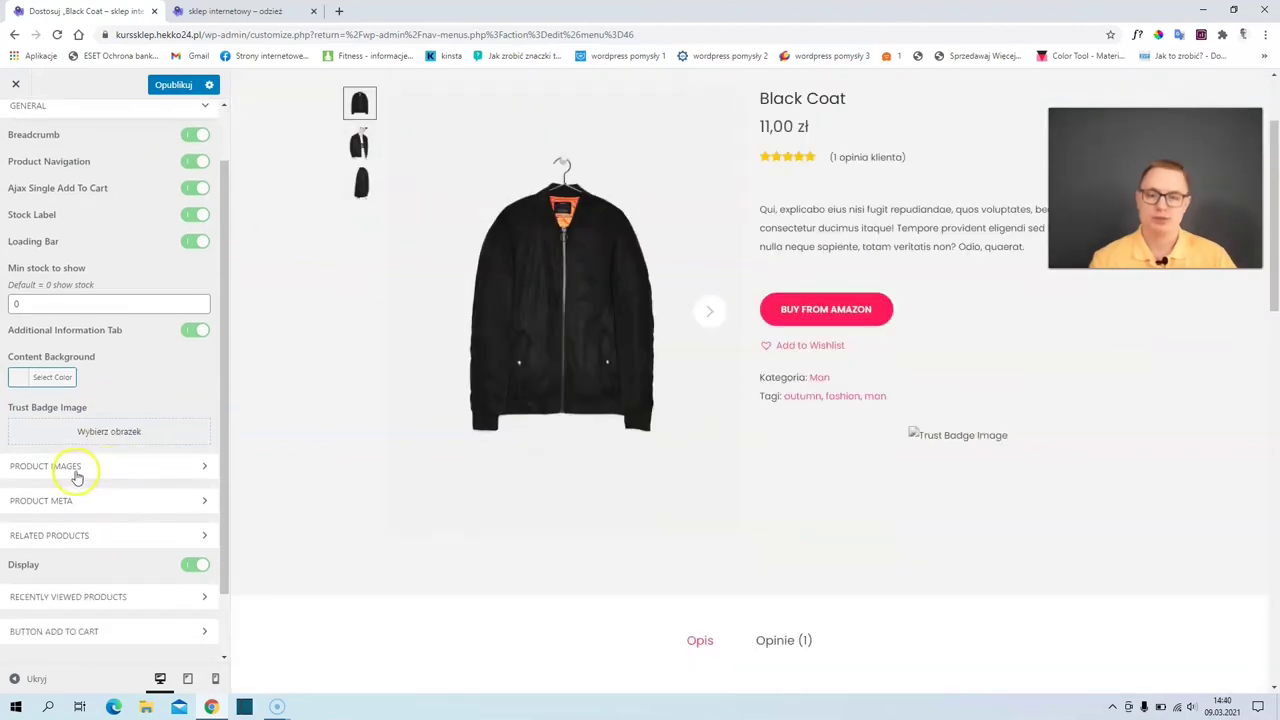
pyautogui.click(76, 470)
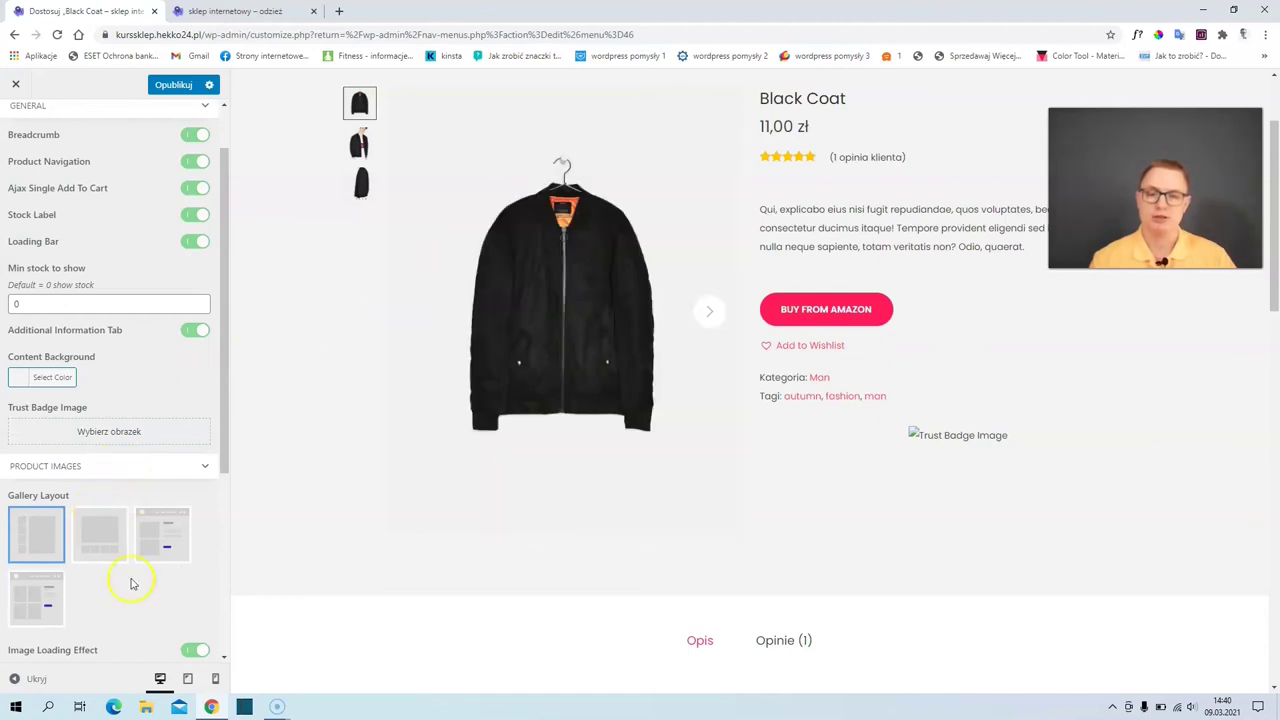
pyautogui.click(96, 538)
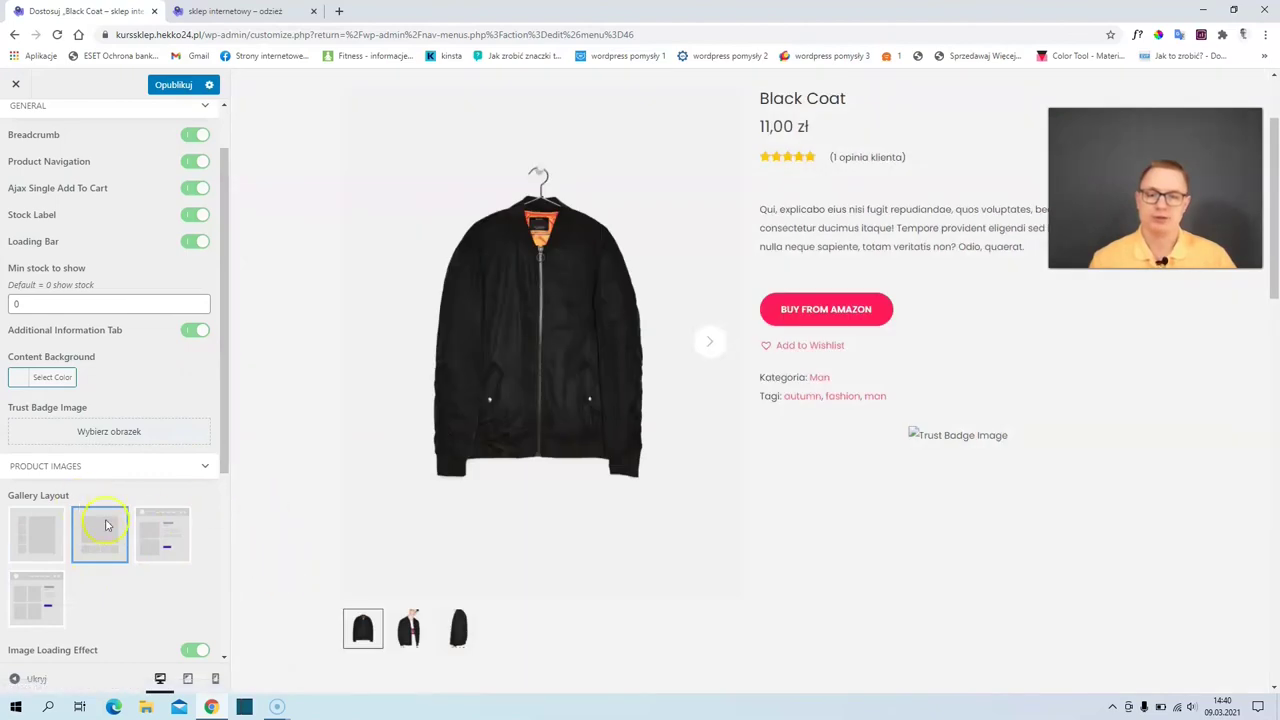
pyautogui.click(45, 600)
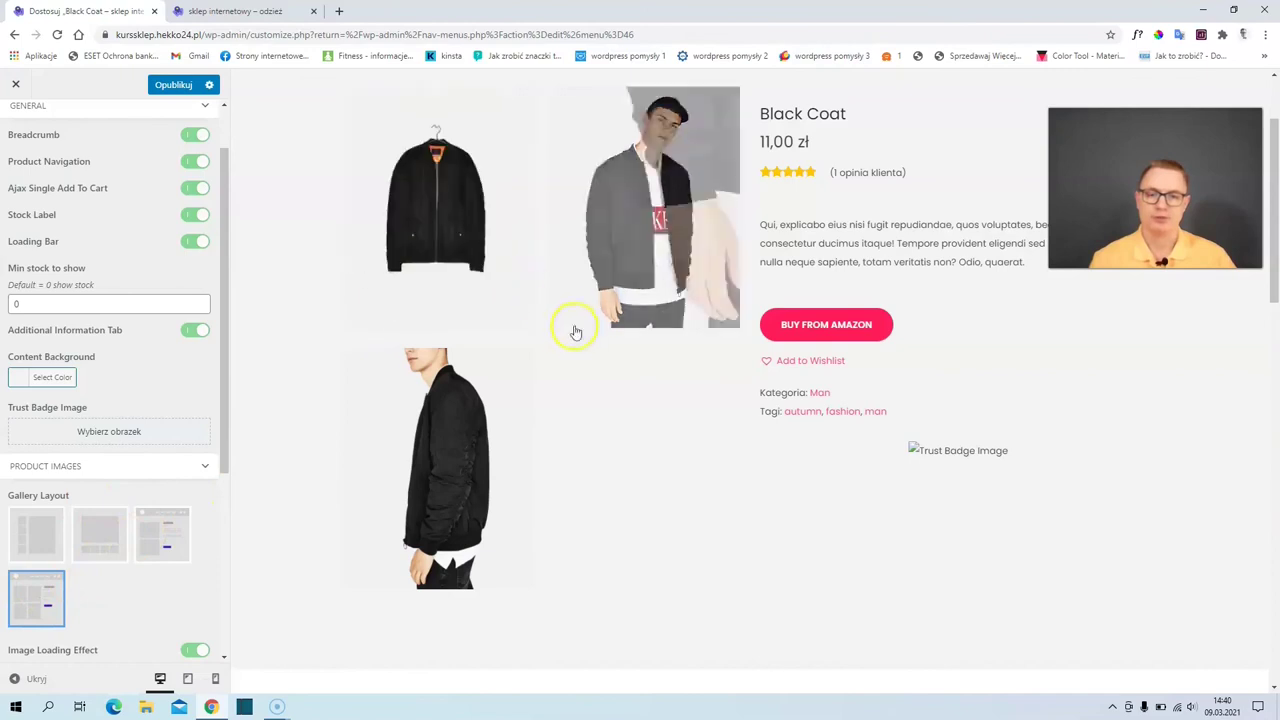
pyautogui.click(164, 536)
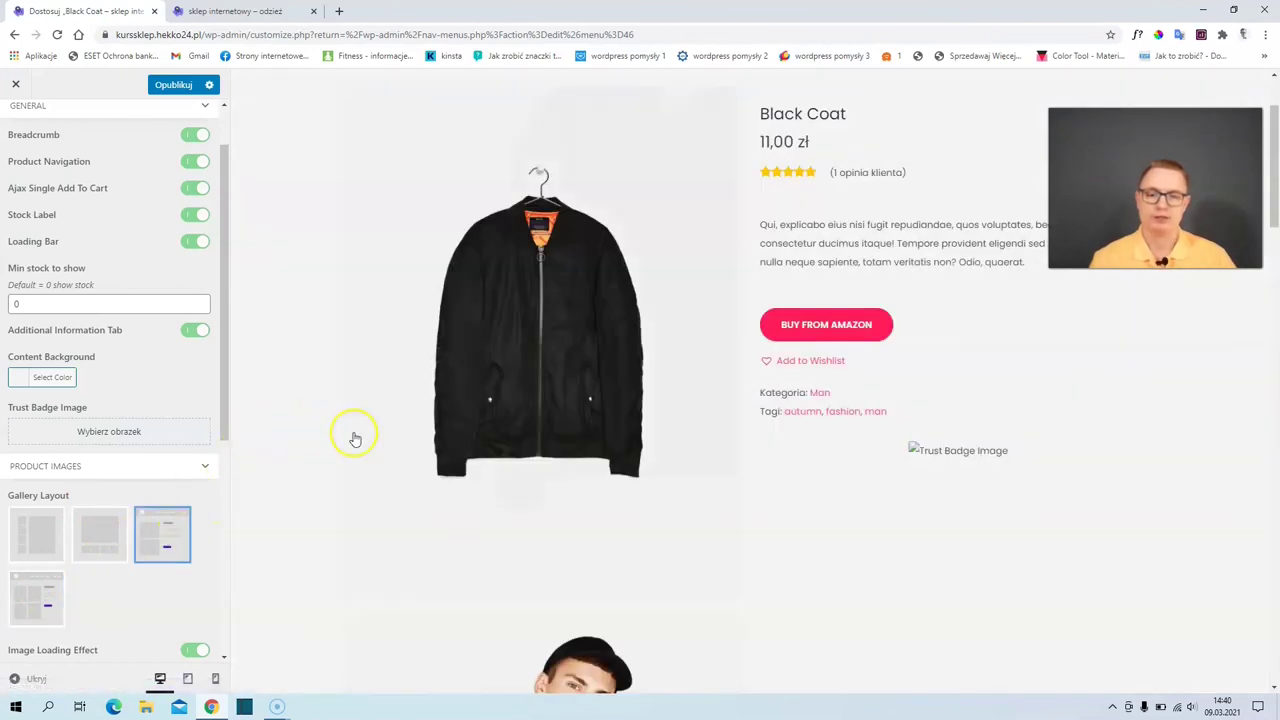
pyautogui.scroll(-3, 243, 430)
pyautogui.scroll(-1, 106, 477)
pyautogui.scroll(-5, 110, 476)
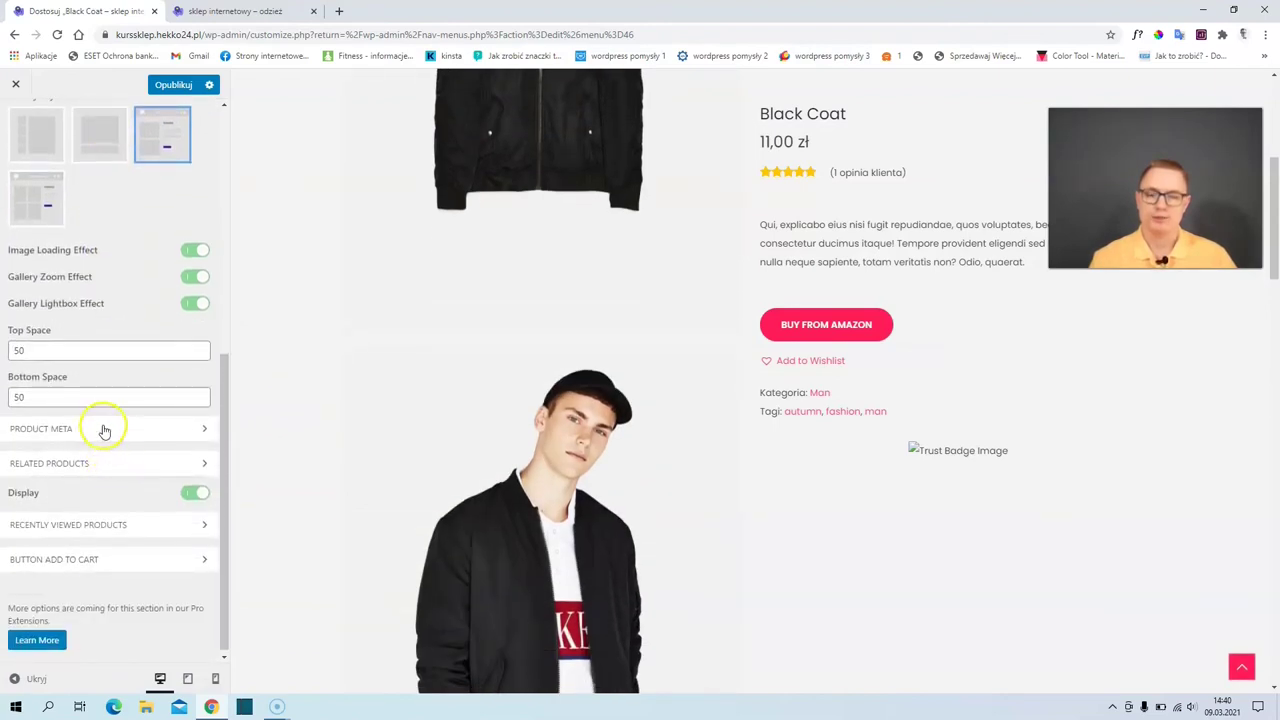
pyautogui.click(104, 430)
pyautogui.scroll(-1, 145, 438)
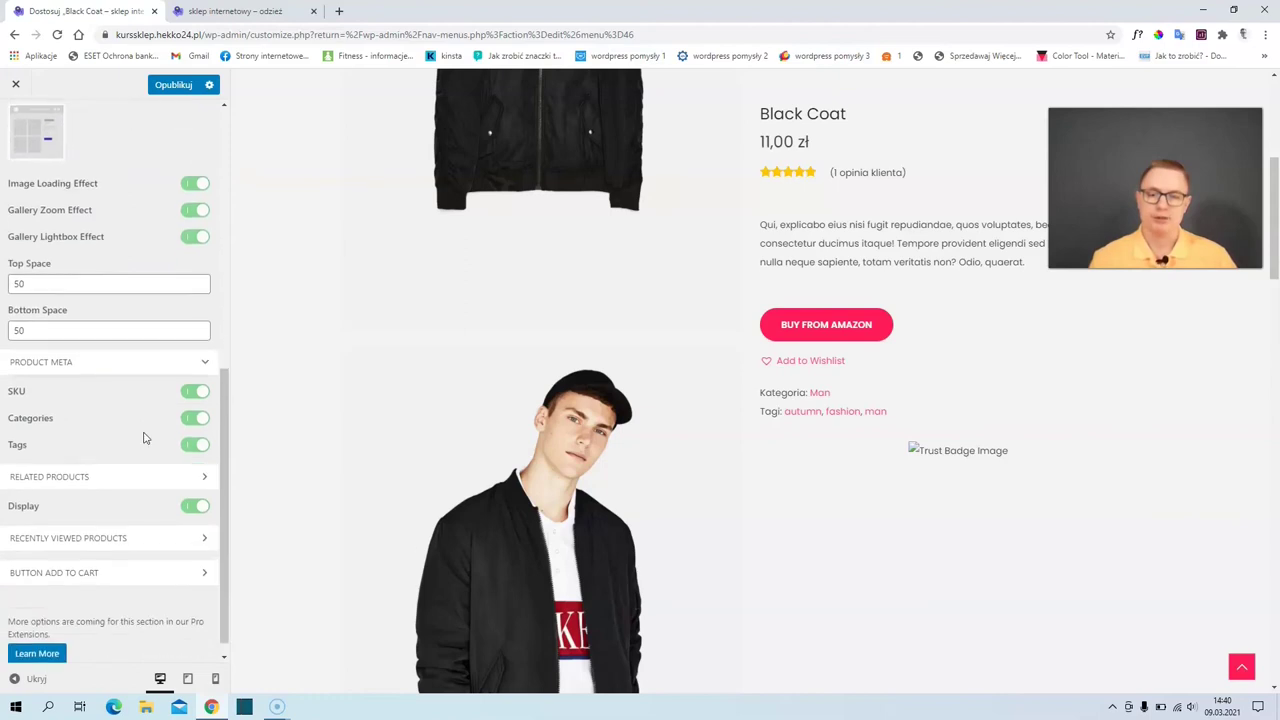
pyautogui.click(178, 492)
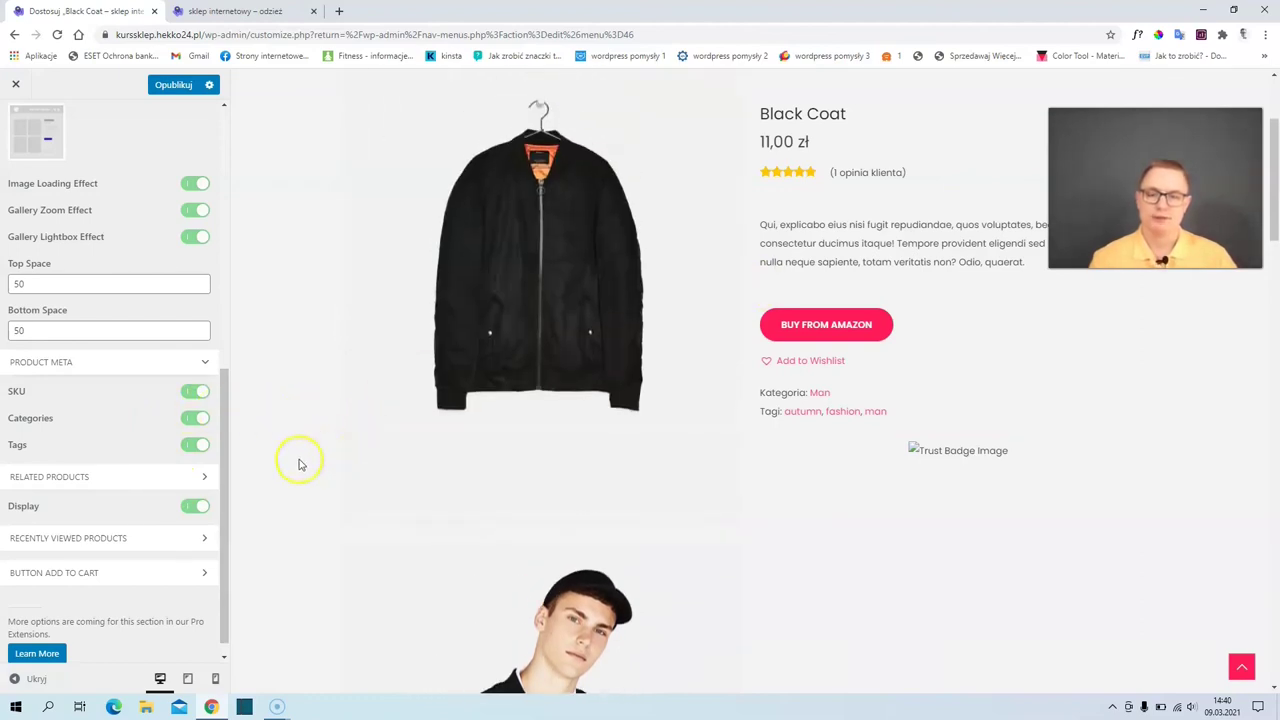
pyautogui.scroll(-1, 195, 512)
pyautogui.click(146, 524)
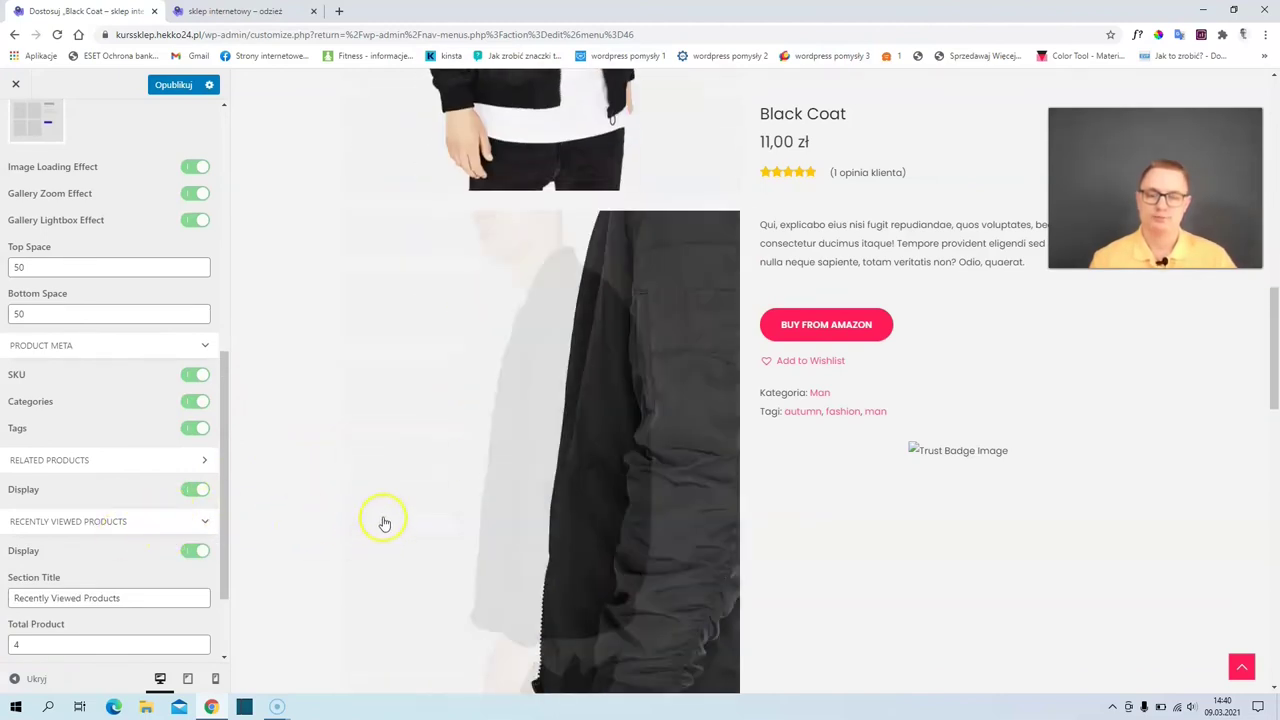
pyautogui.scroll(-3, 383, 520)
pyautogui.scroll(-2, 383, 520)
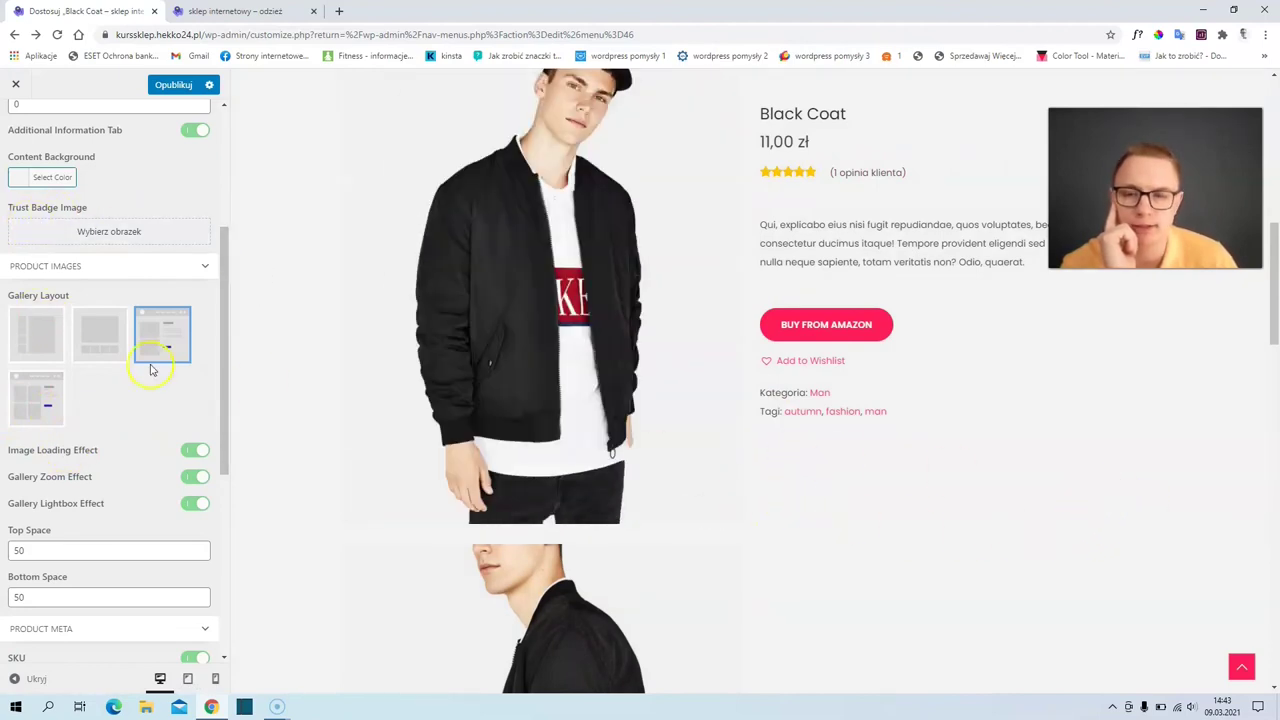
pyautogui.click(103, 240)
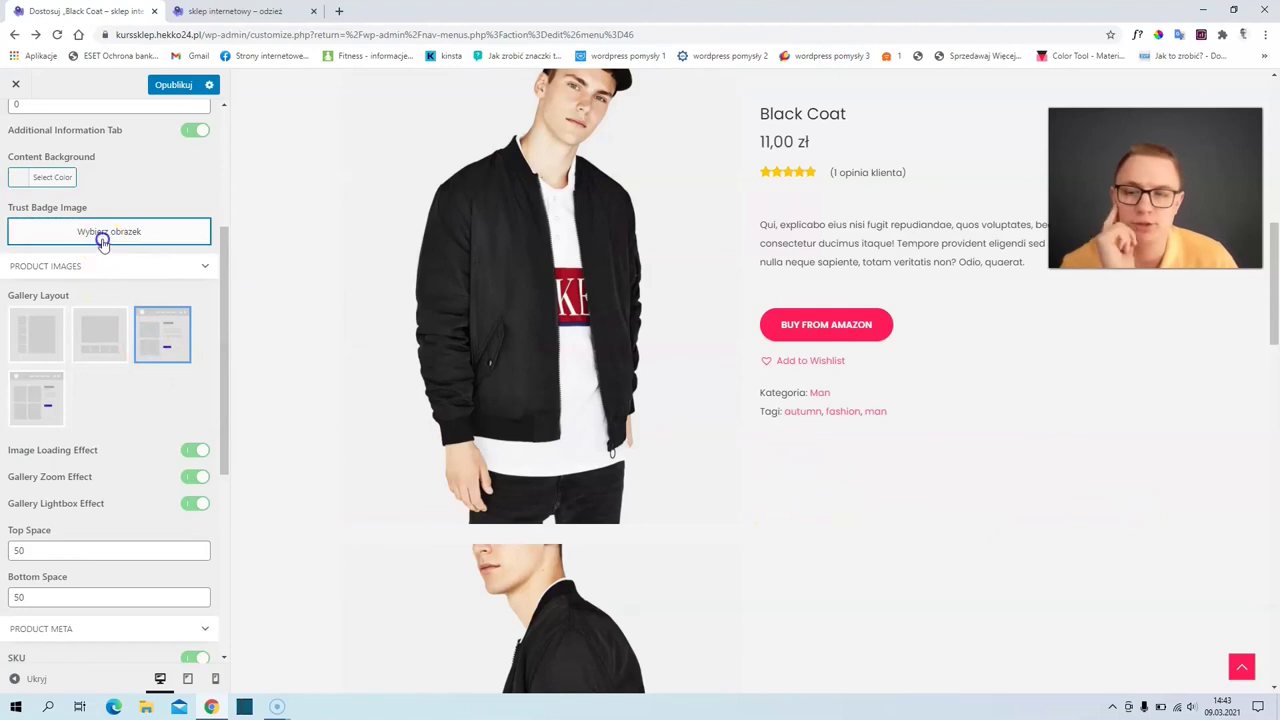
pyautogui.click(352, 343)
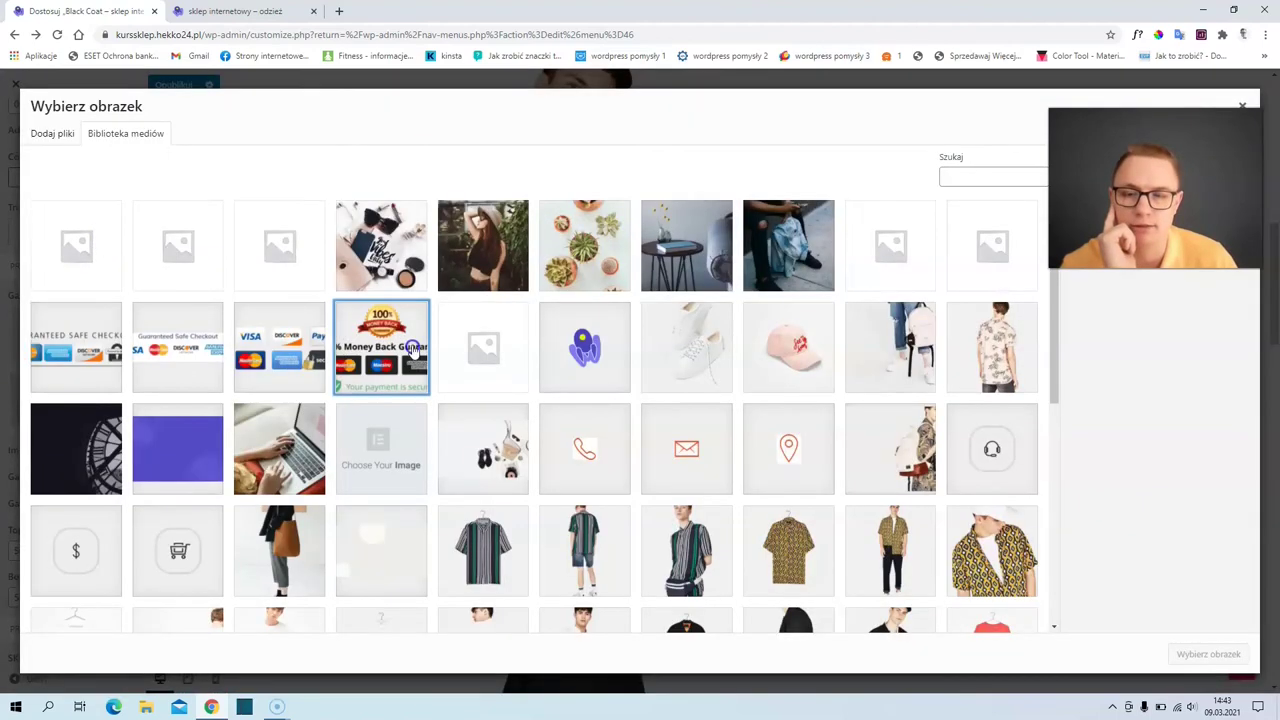
pyautogui.click(1203, 654)
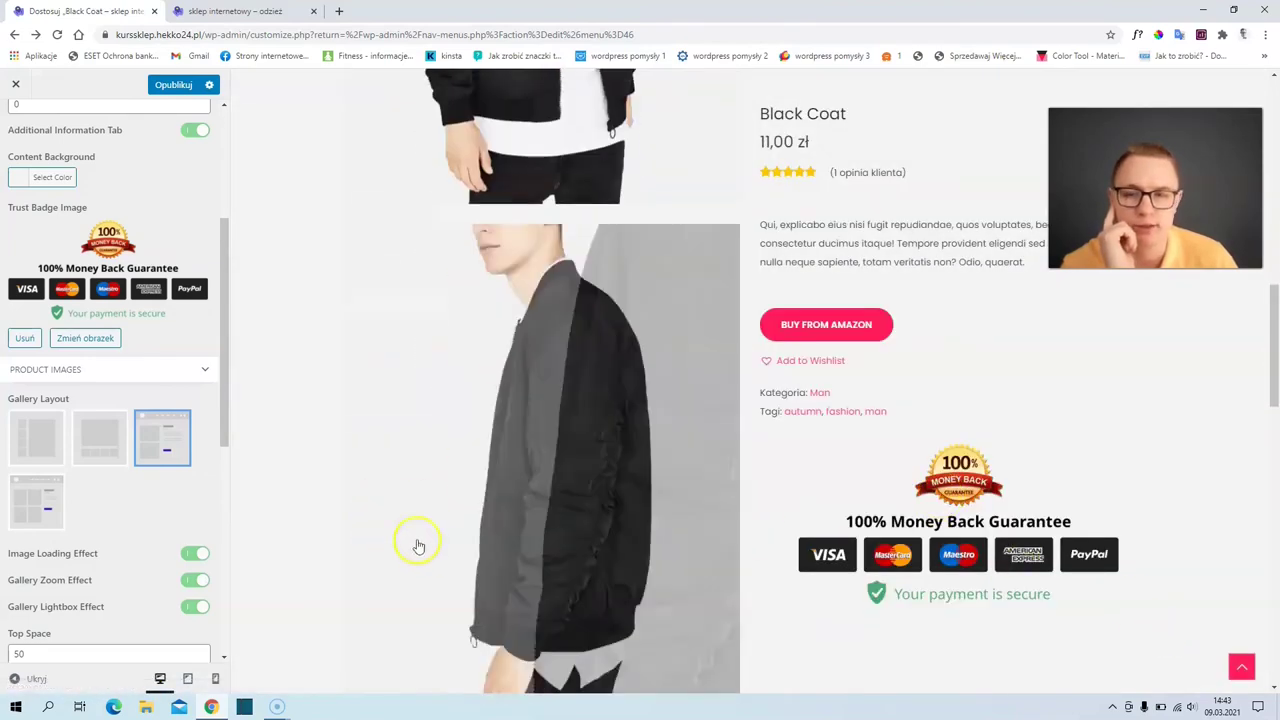
pyautogui.scroll(-5, 425, 535)
pyautogui.scroll(3, 437, 535)
pyautogui.scroll(-4, 434, 529)
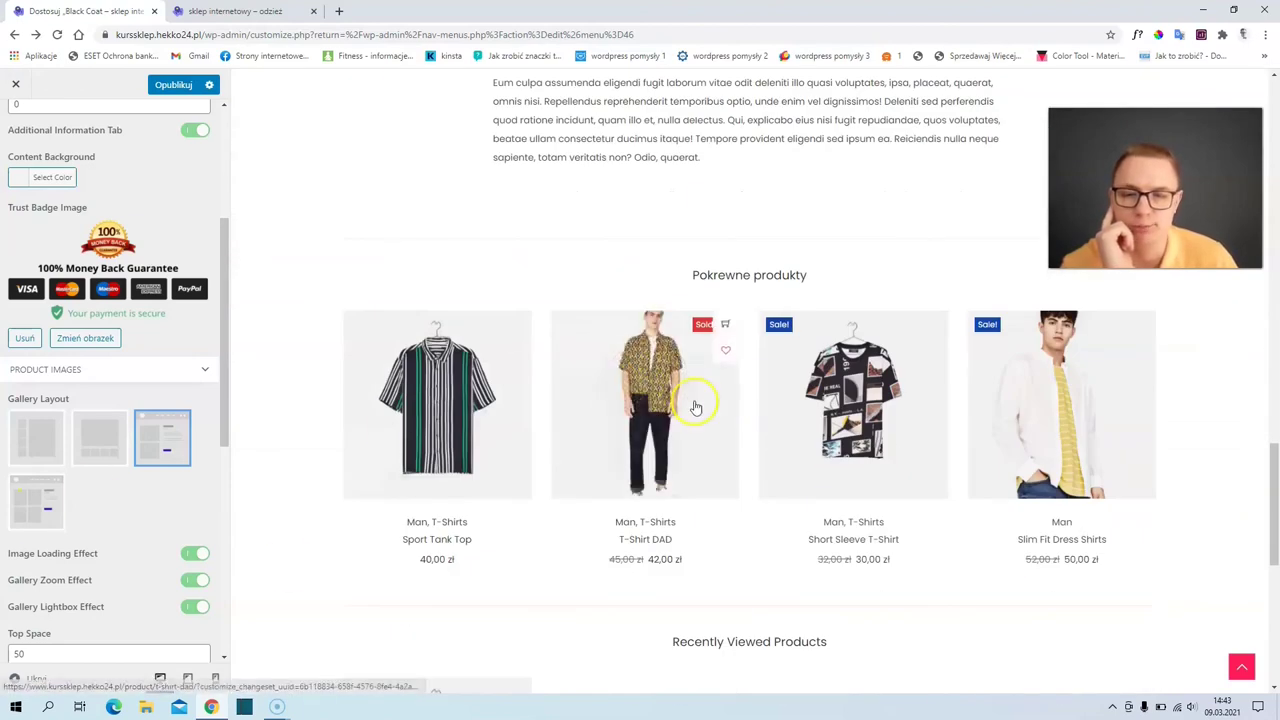
pyautogui.scroll(-3, 140, 457)
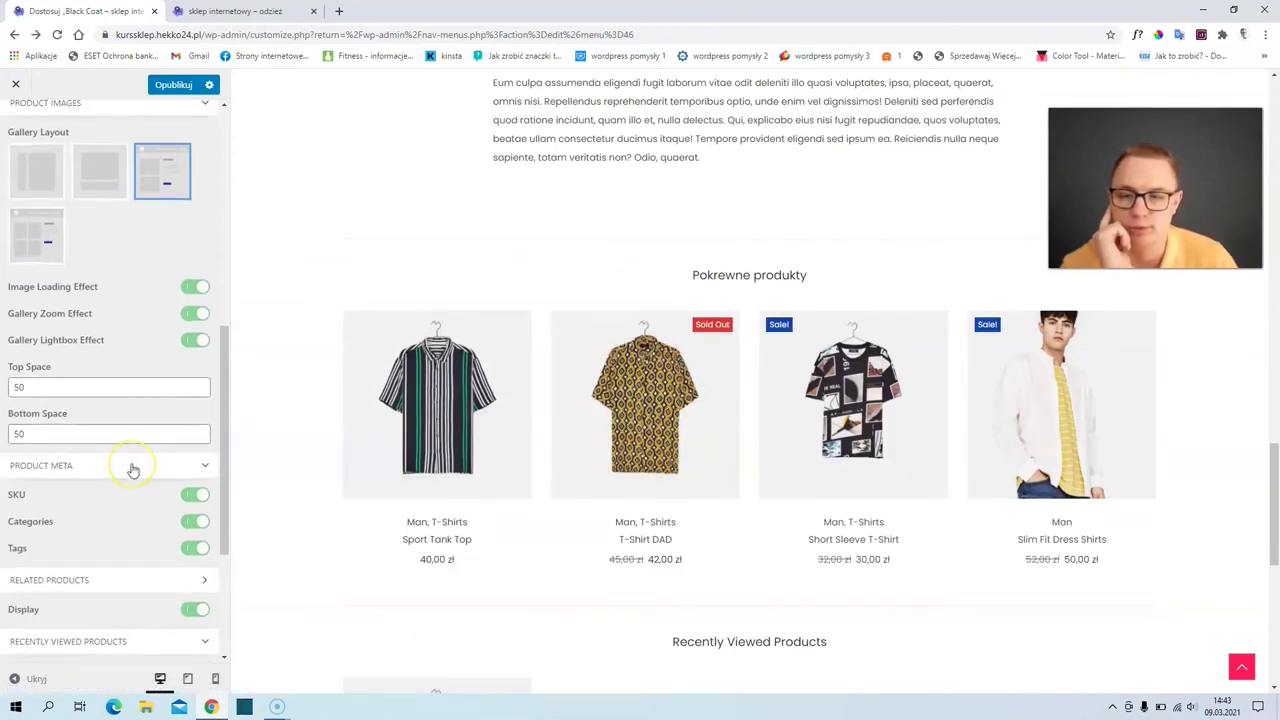
pyautogui.scroll(-2, 133, 470)
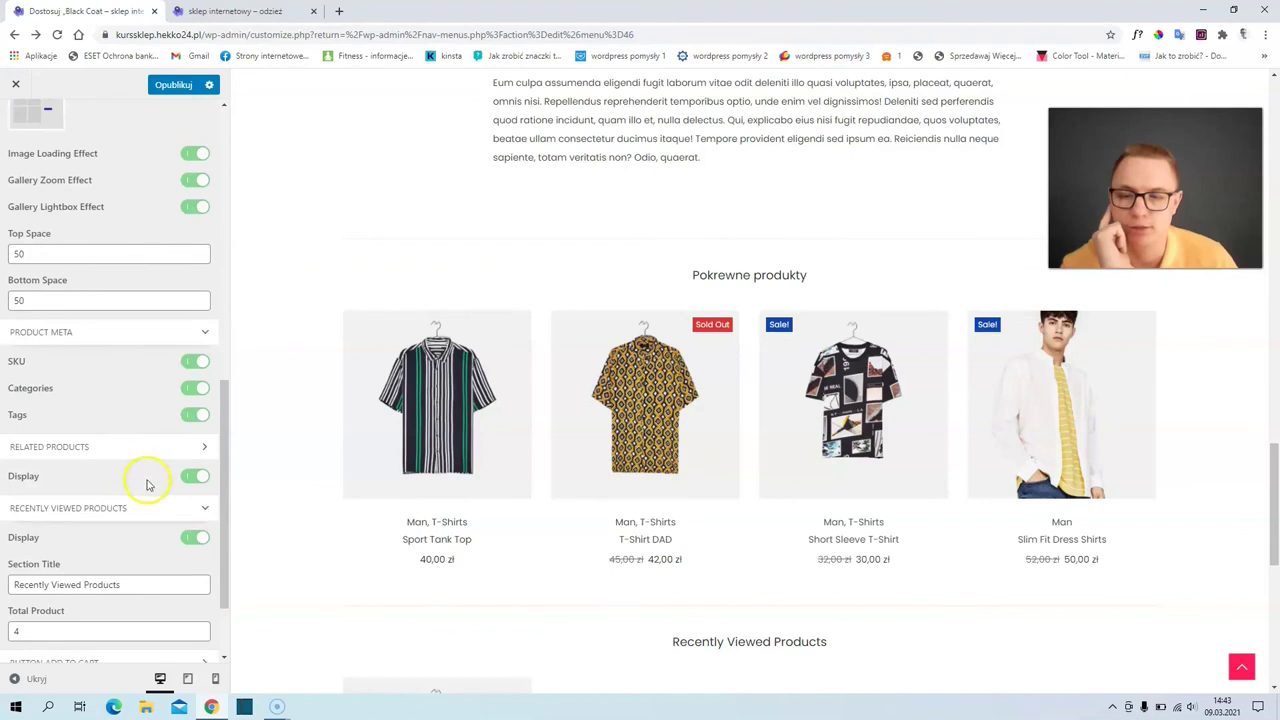
# - Lower Recently Viewed Products' total from 4 to 3 and review its add-to-cart button options
pyautogui.click(200, 637)
pyautogui.scroll(-1, 212, 600)
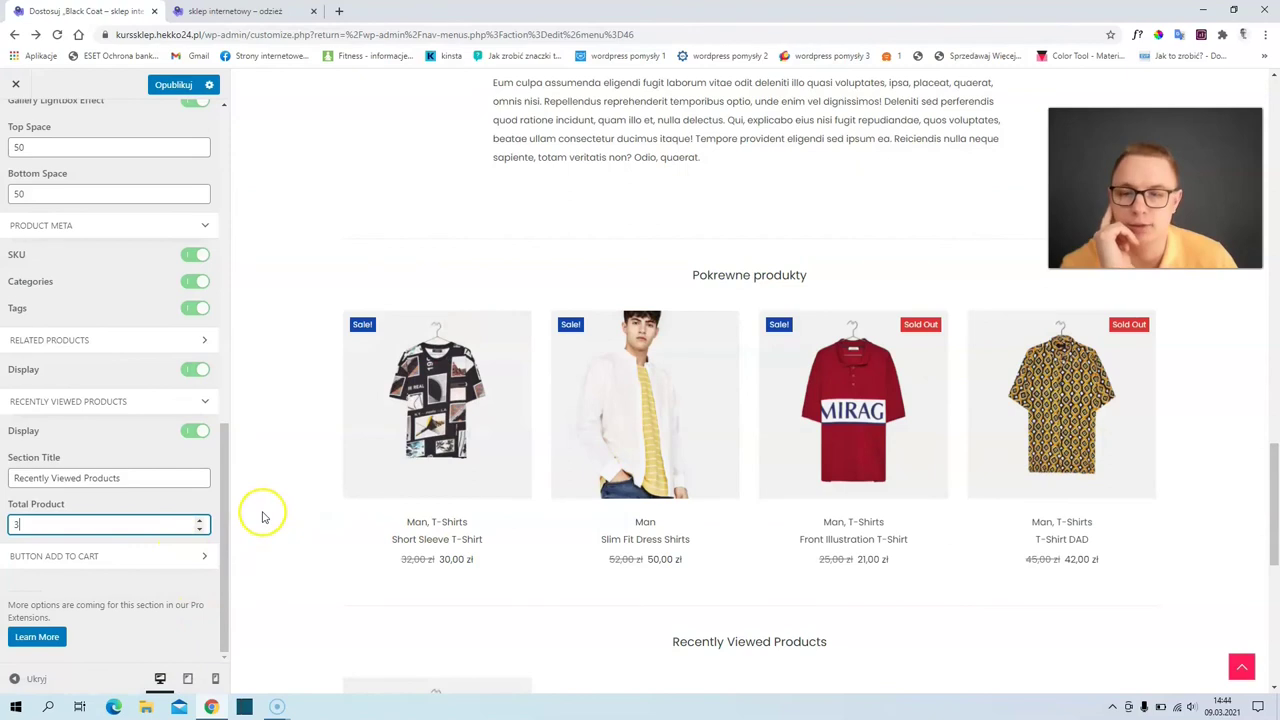
pyautogui.click(63, 560)
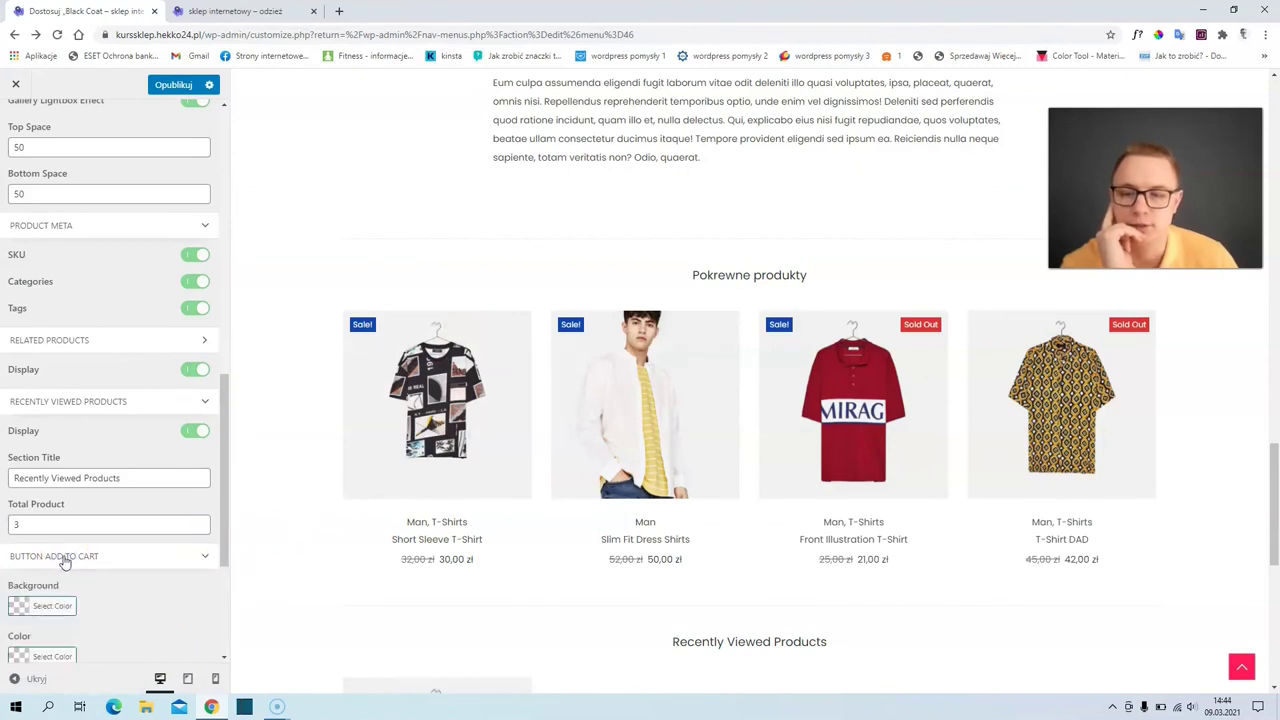
pyautogui.scroll(5, 589, 366)
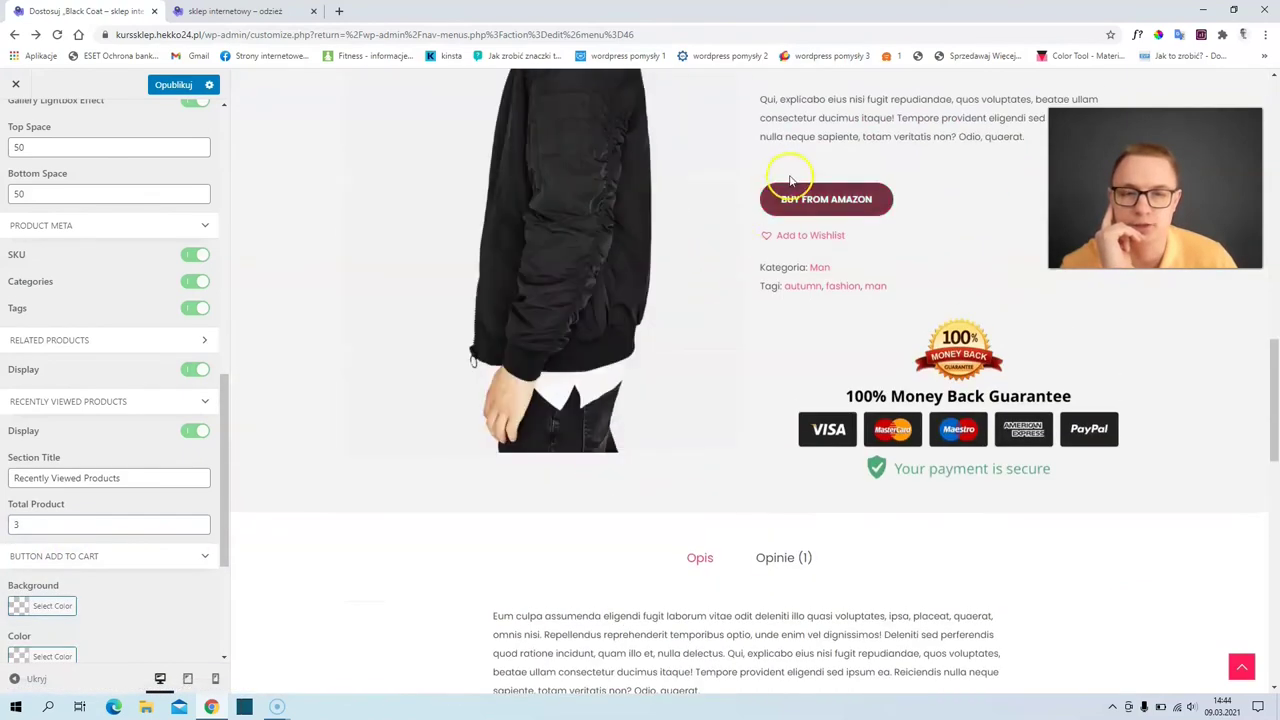
pyautogui.scroll(-1, 40, 575)
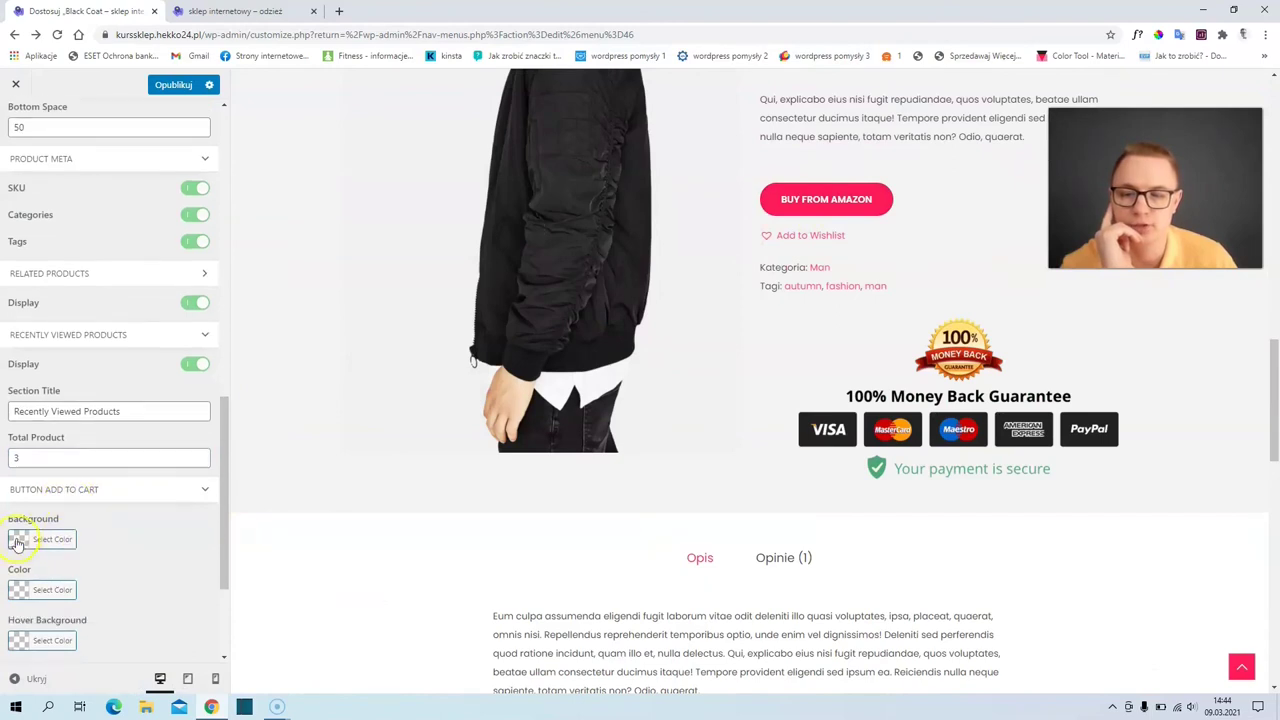
pyautogui.scroll(10, 82, 578)
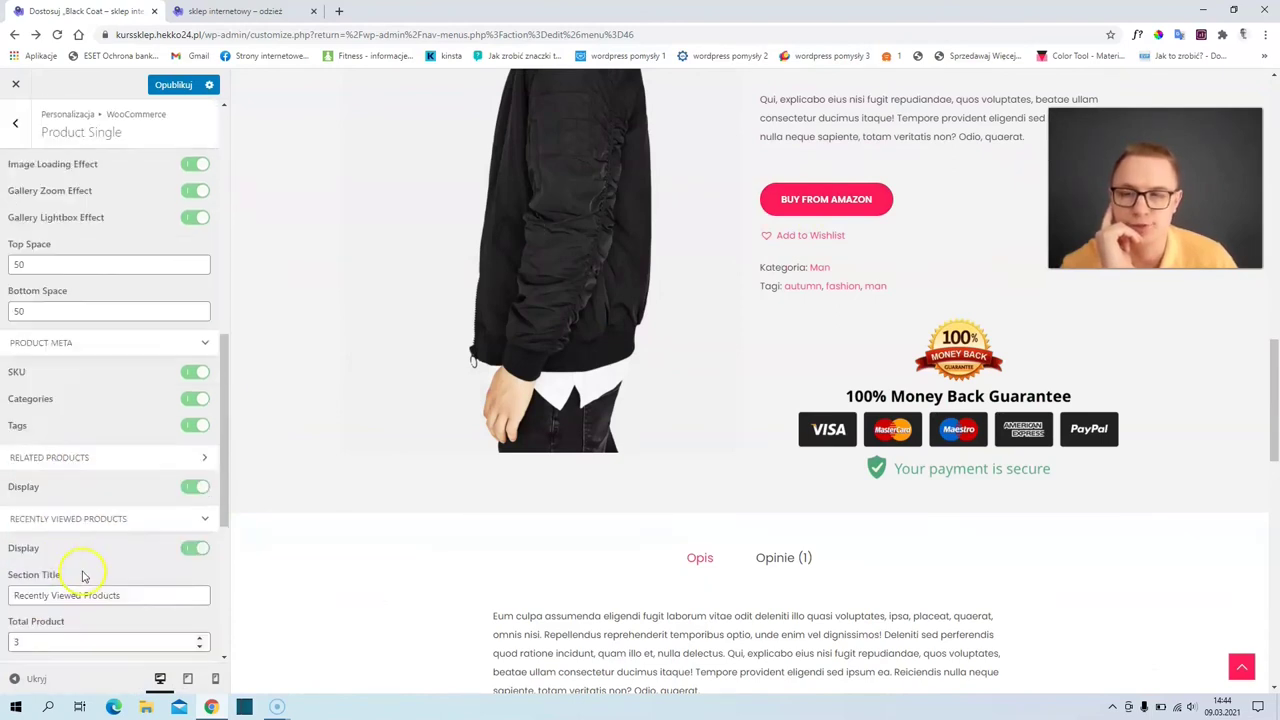
pyautogui.scroll(1, 173, 515)
pyautogui.scroll(5, 471, 374)
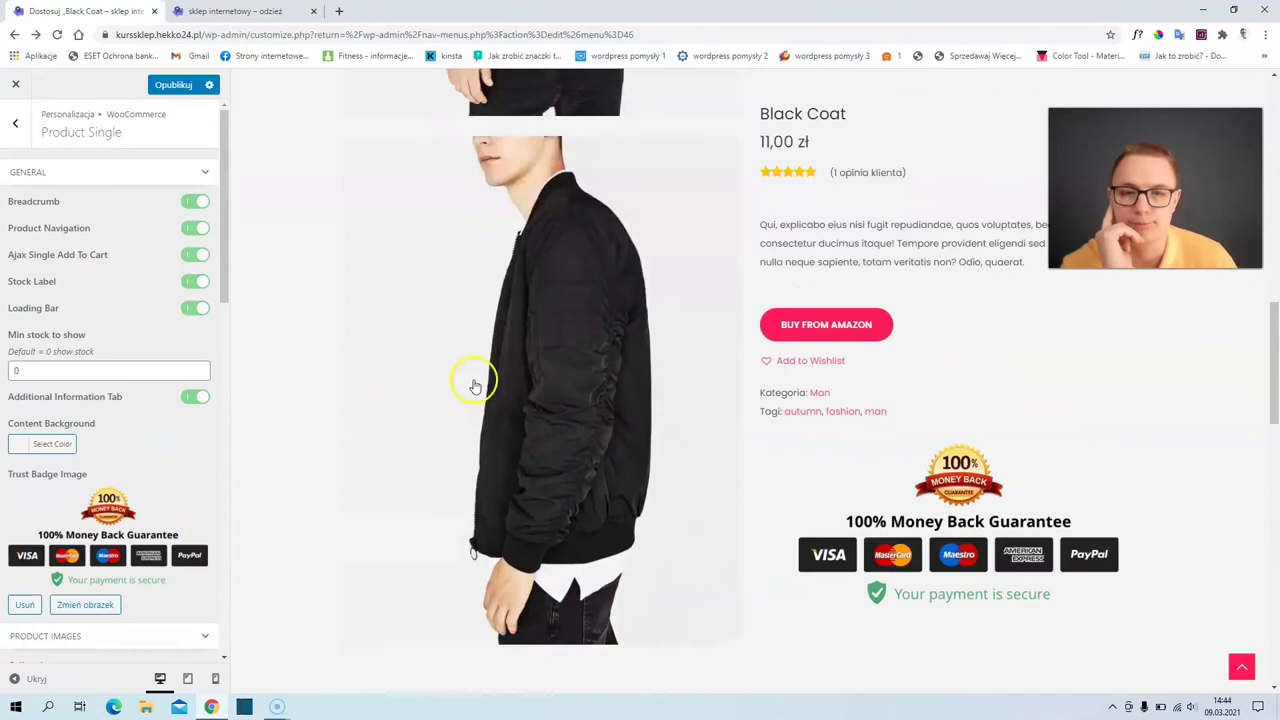
pyautogui.scroll(5, 438, 203)
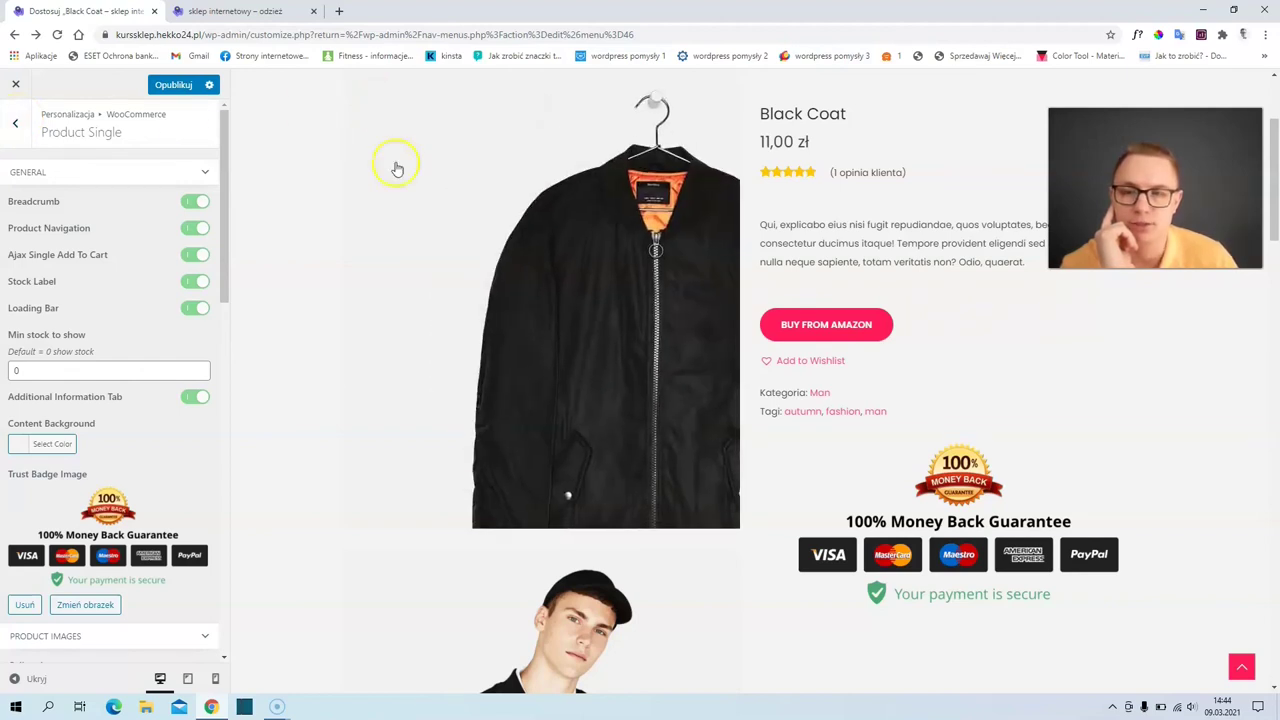
# - Preview the Sklep shop page and publish all Customizer changes with Opublikuj
pyautogui.scroll(2, 700, 230)
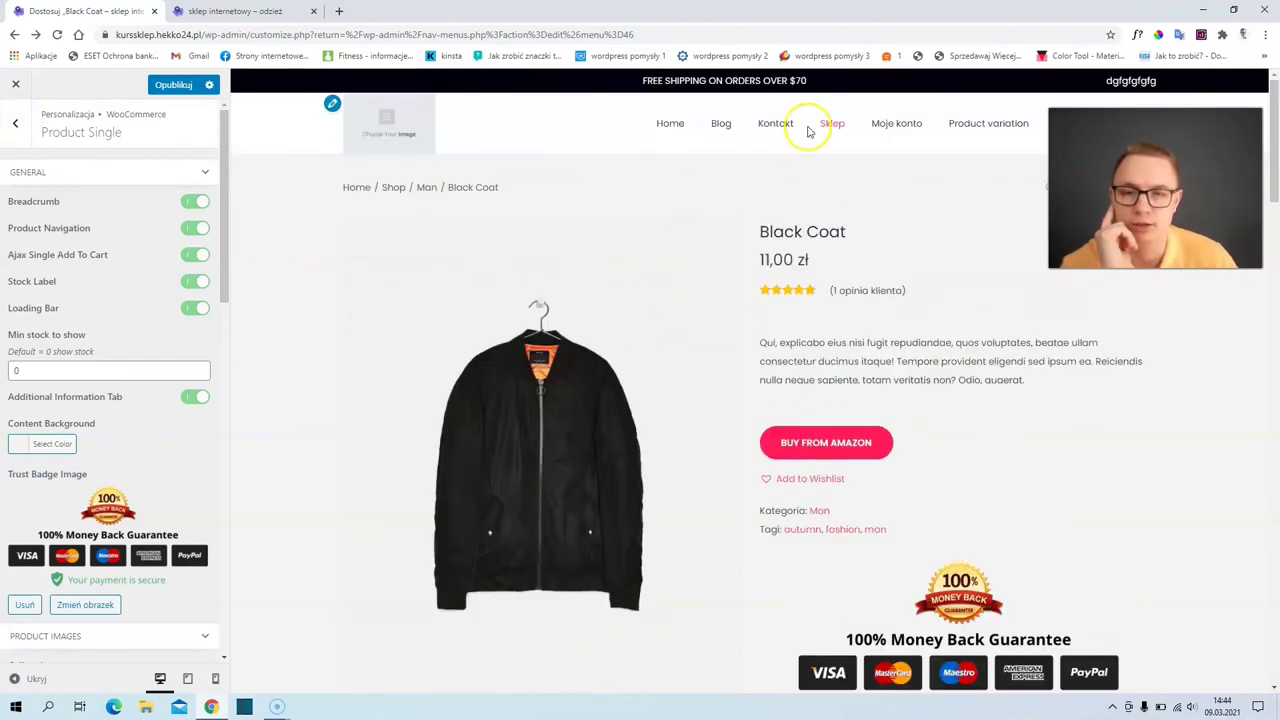
pyautogui.click(834, 123)
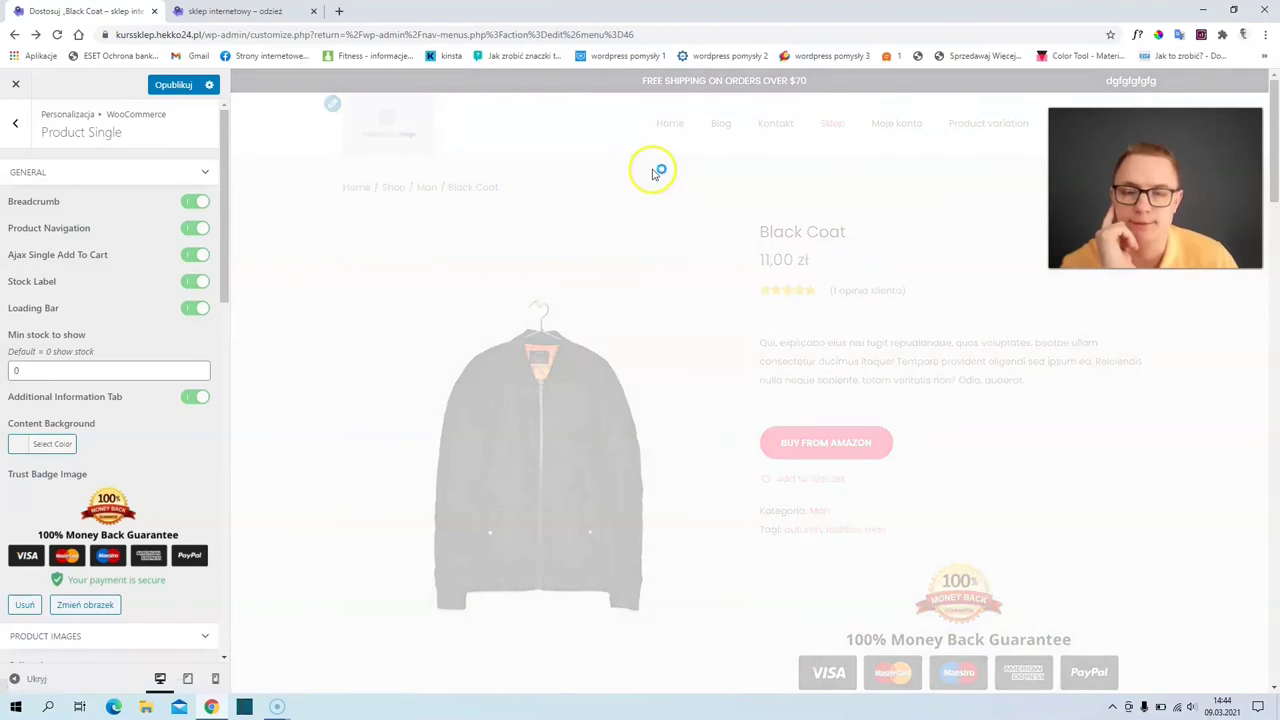
pyautogui.scroll(-3, 290, 400)
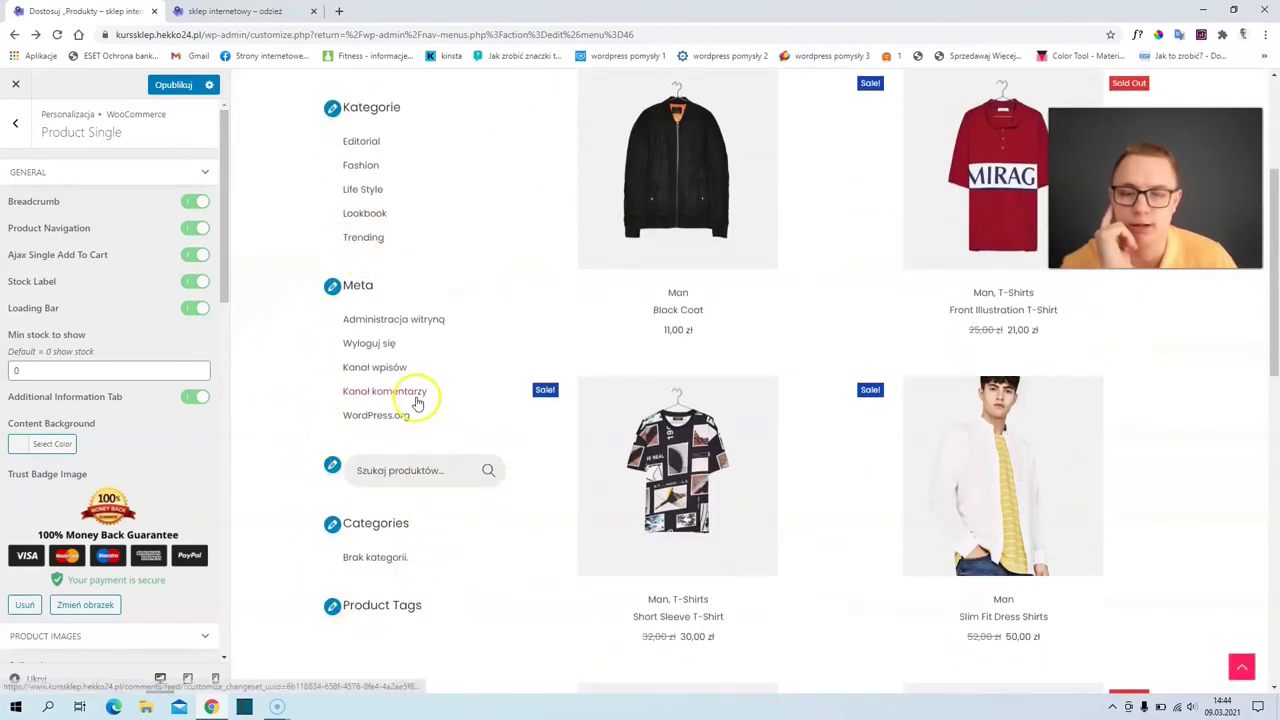
pyautogui.scroll(2, 414, 400)
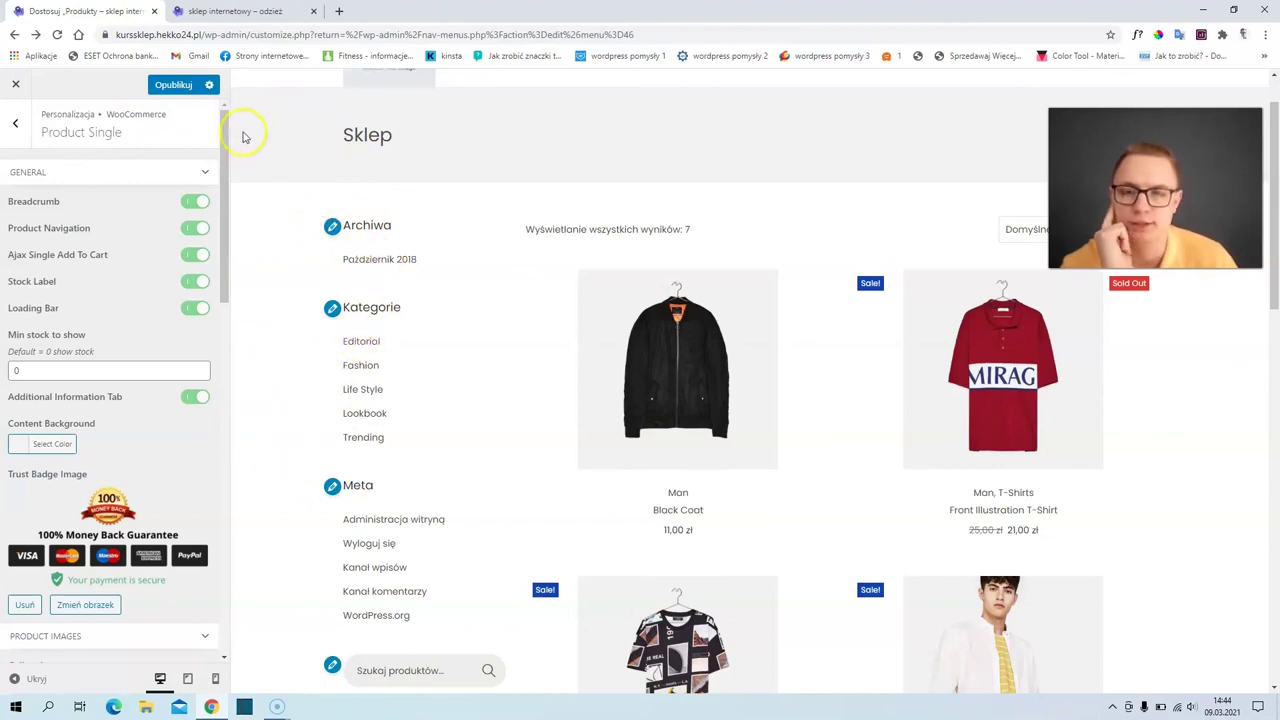
pyautogui.click(178, 85)
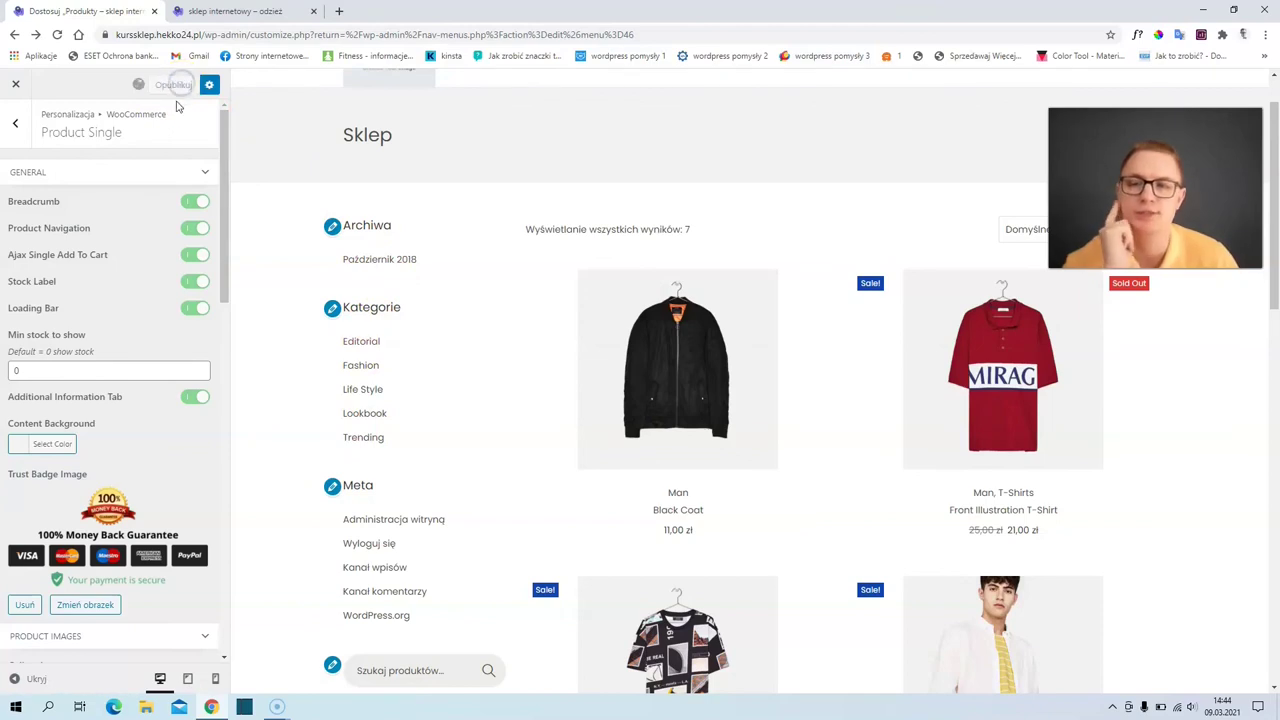
pyautogui.click(19, 126)
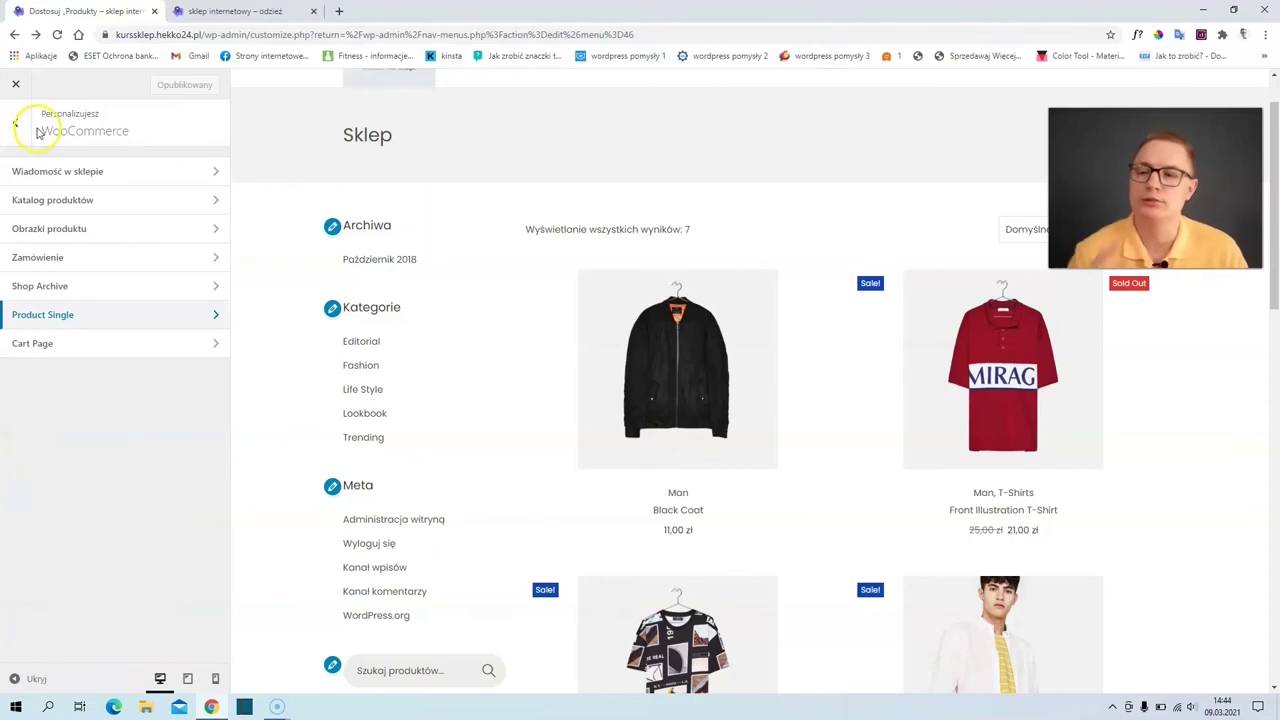
# - Close the Customizer and open Wygląd > Widżety to see the WooCommerce Sidebar widgets
pyautogui.click(40, 166)
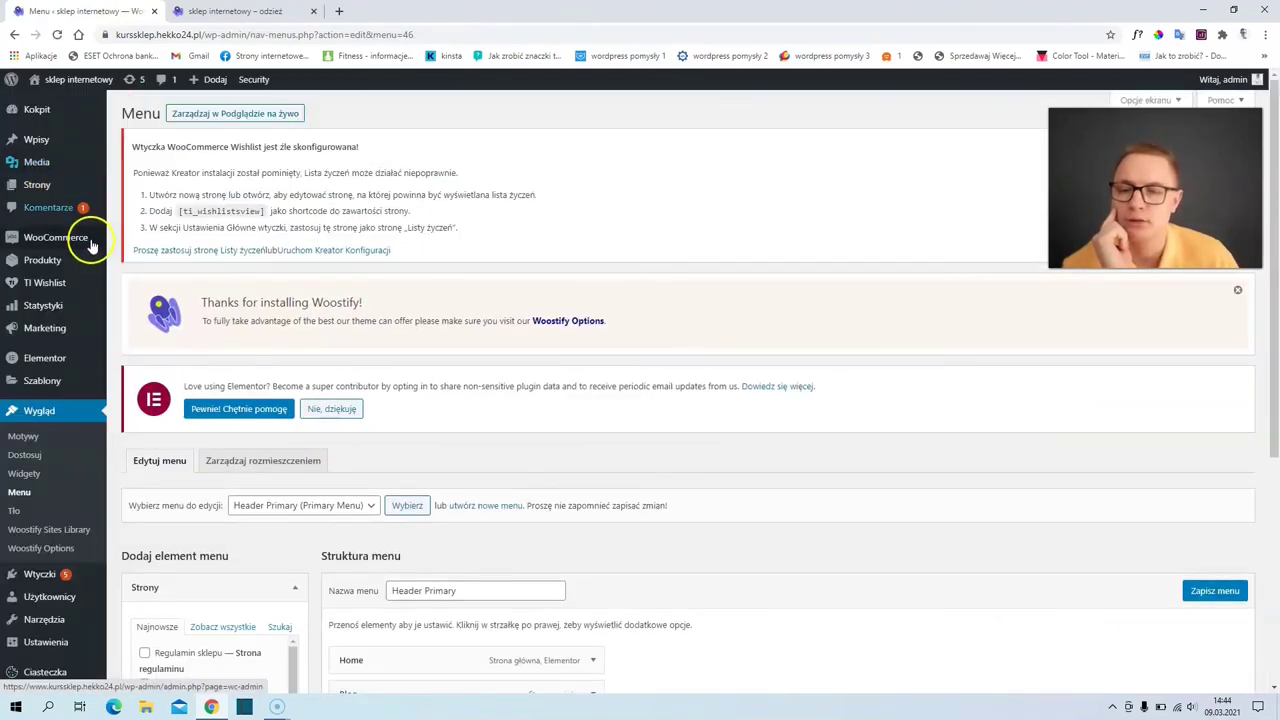
pyautogui.moveTo(95, 252)
pyautogui.scroll(-2, 34, 405)
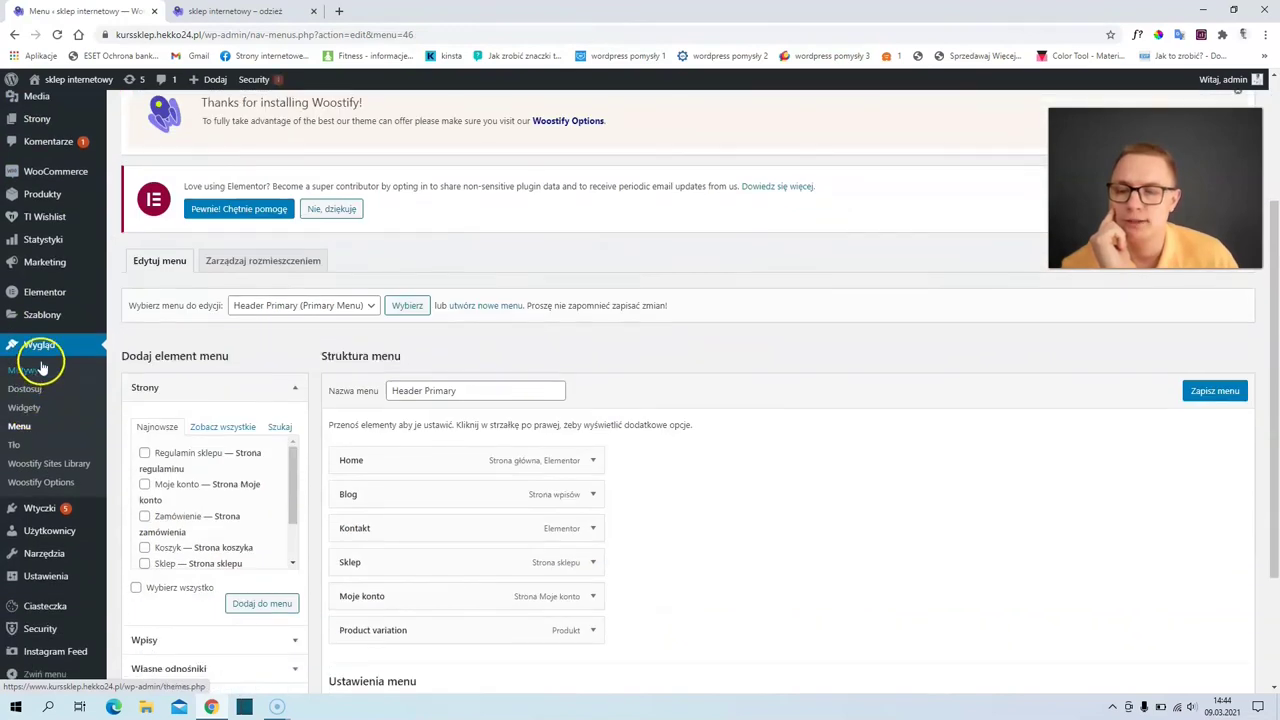
pyautogui.click(28, 407)
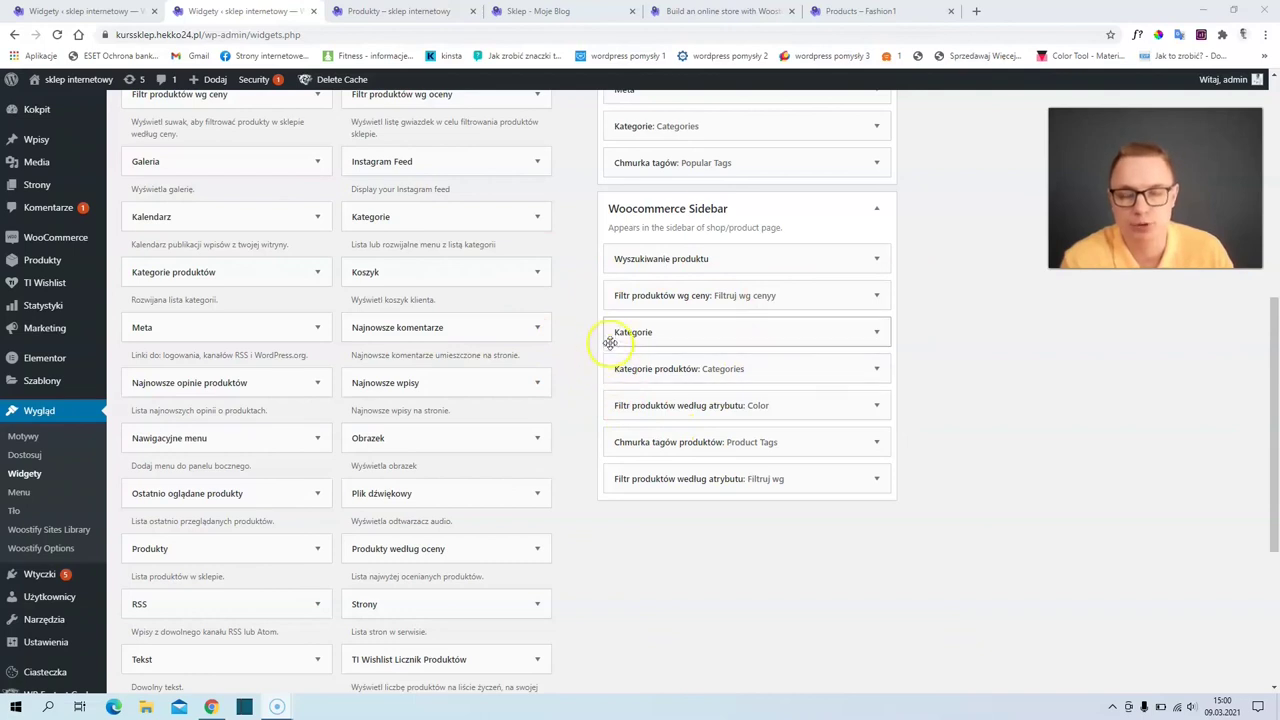
# - Delete the Kategorie widget from the Woocommerce Sidebar
pyautogui.moveTo(610, 336); pyautogui.dragTo(643, 337)
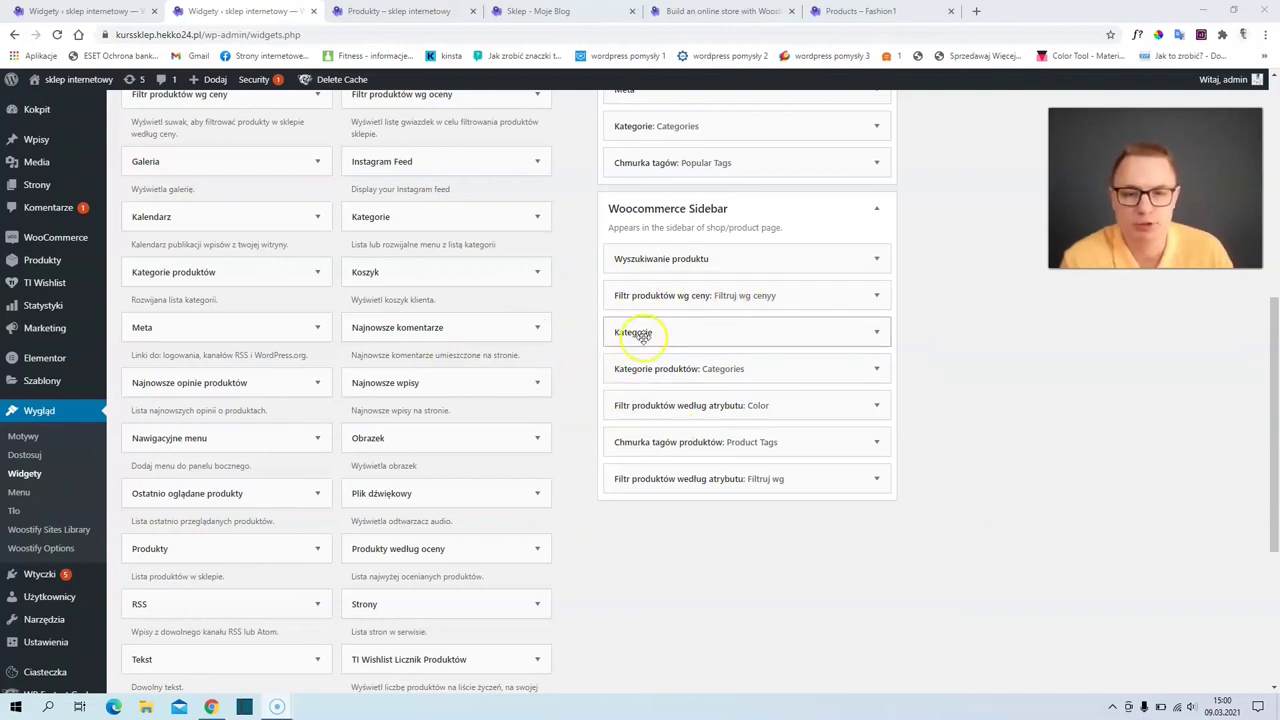
pyautogui.click(877, 334)
pyautogui.click(623, 457)
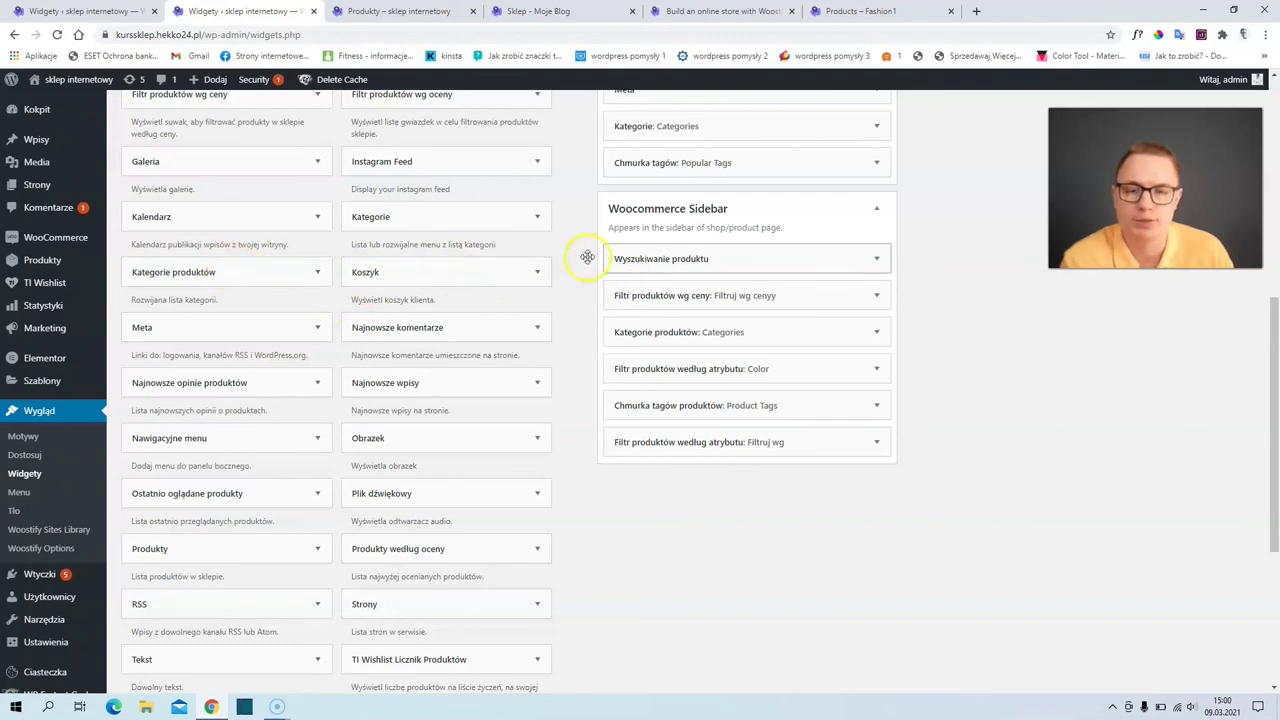
# - Check the Filtruj wg and Kategorie produktów widget settings, then compare with the Woostify demo shop
pyautogui.moveTo(204, 277); pyautogui.dragTo(229, 299)
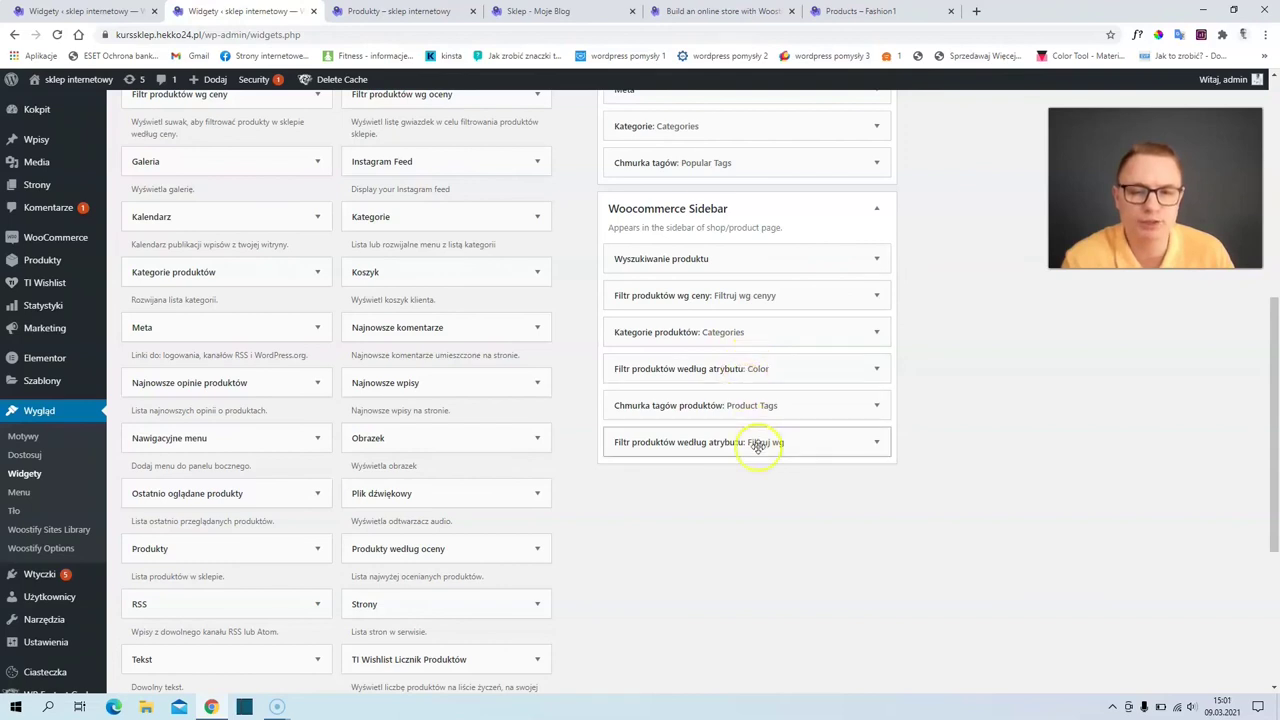
pyautogui.click(876, 442)
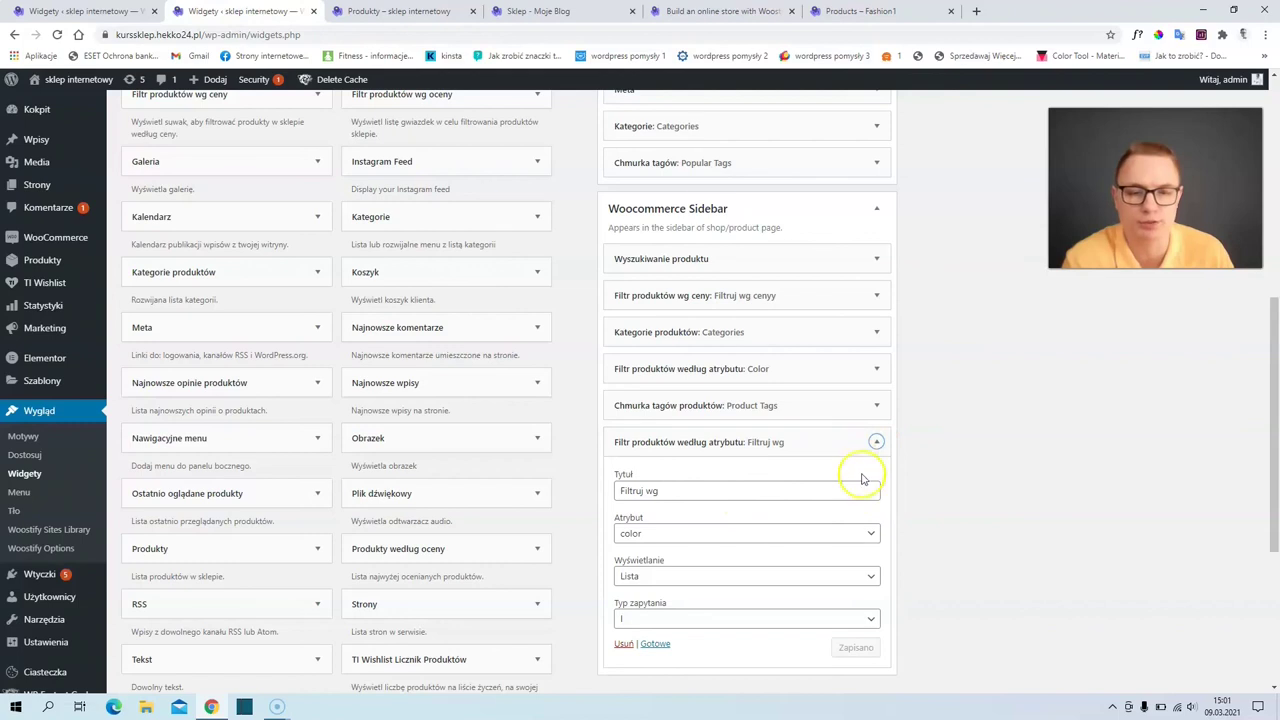
pyautogui.click(875, 442)
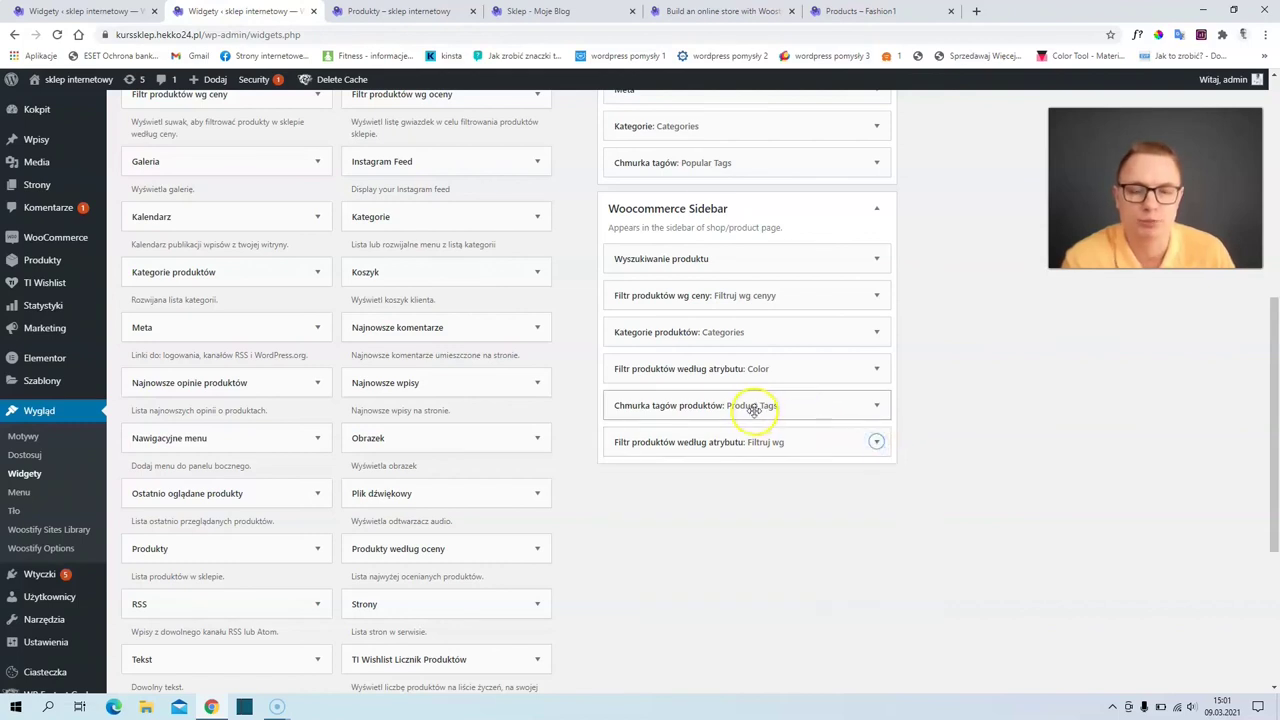
pyautogui.click(876, 333)
pyautogui.moveTo(703, 379); pyautogui.dragTo(609, 383)
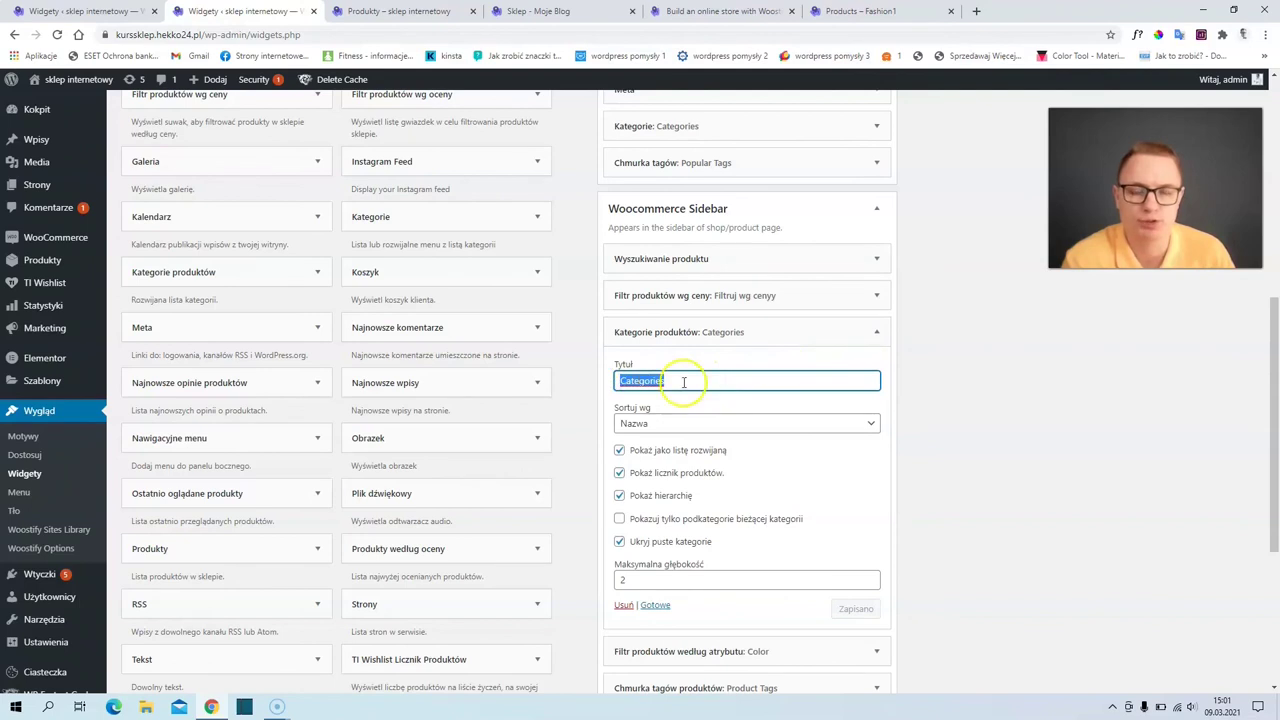
pyautogui.click(855, 11)
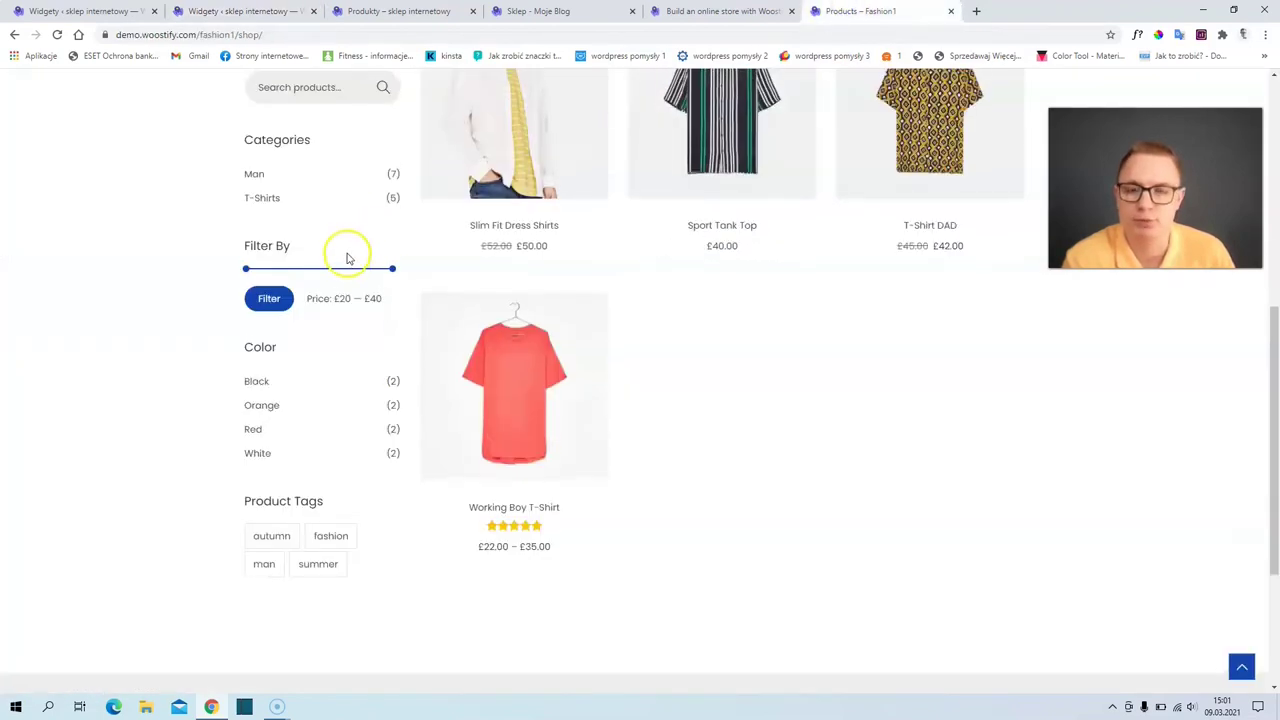
# - Inspect the demo shop's sidebar filters, resetting the price slider's lower bound to its minimum, then go back to Widgets
pyautogui.scroll(1, 347, 258)
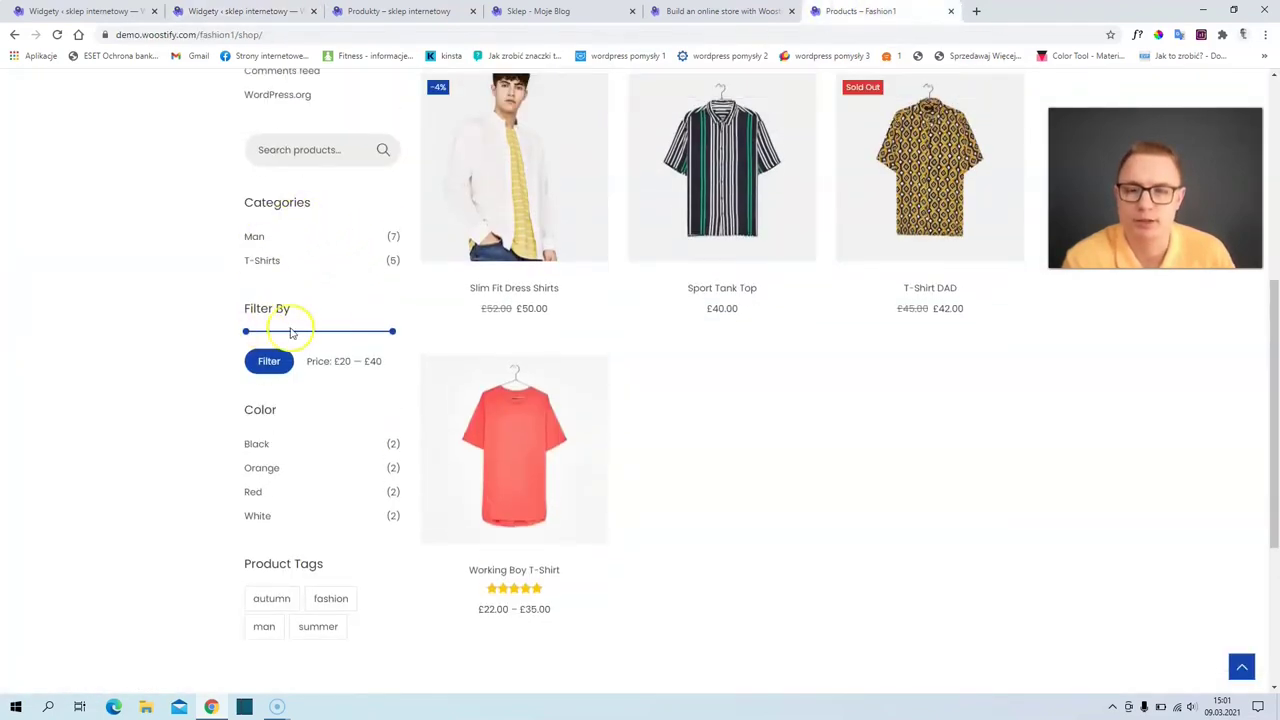
pyautogui.moveTo(307, 335); pyautogui.dragTo(250, 342)
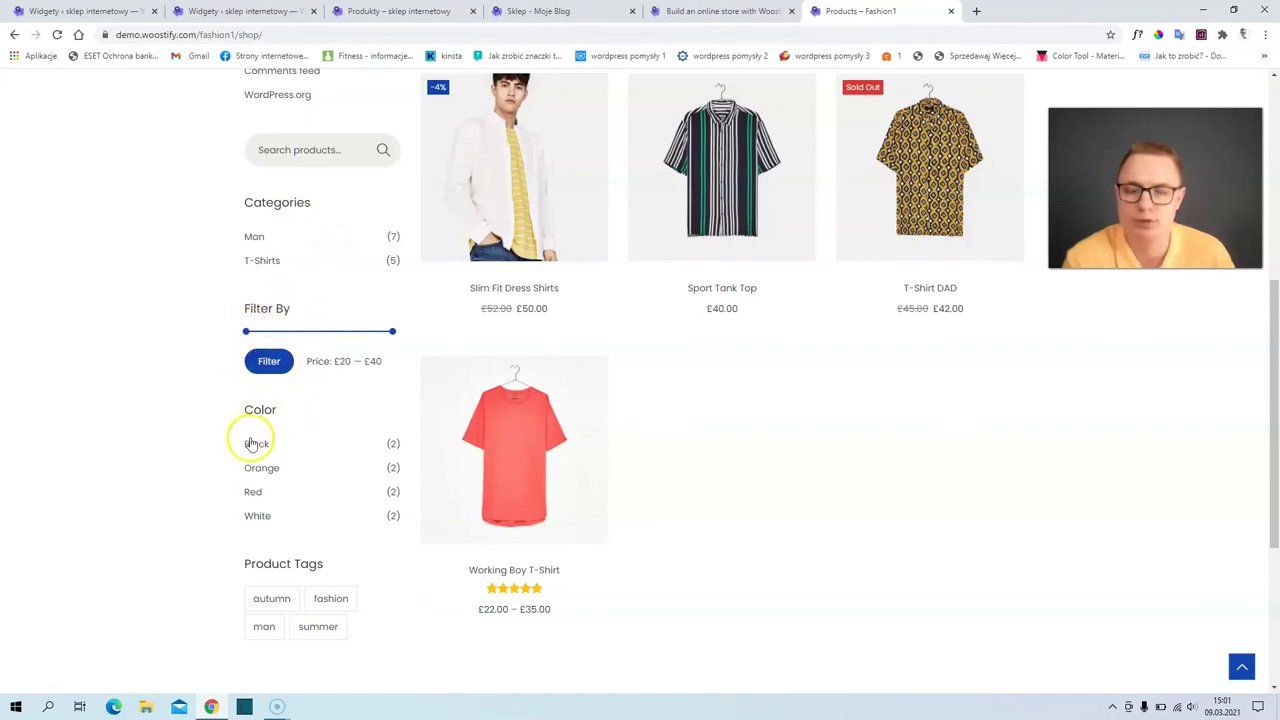
pyautogui.scroll(3, 296, 488)
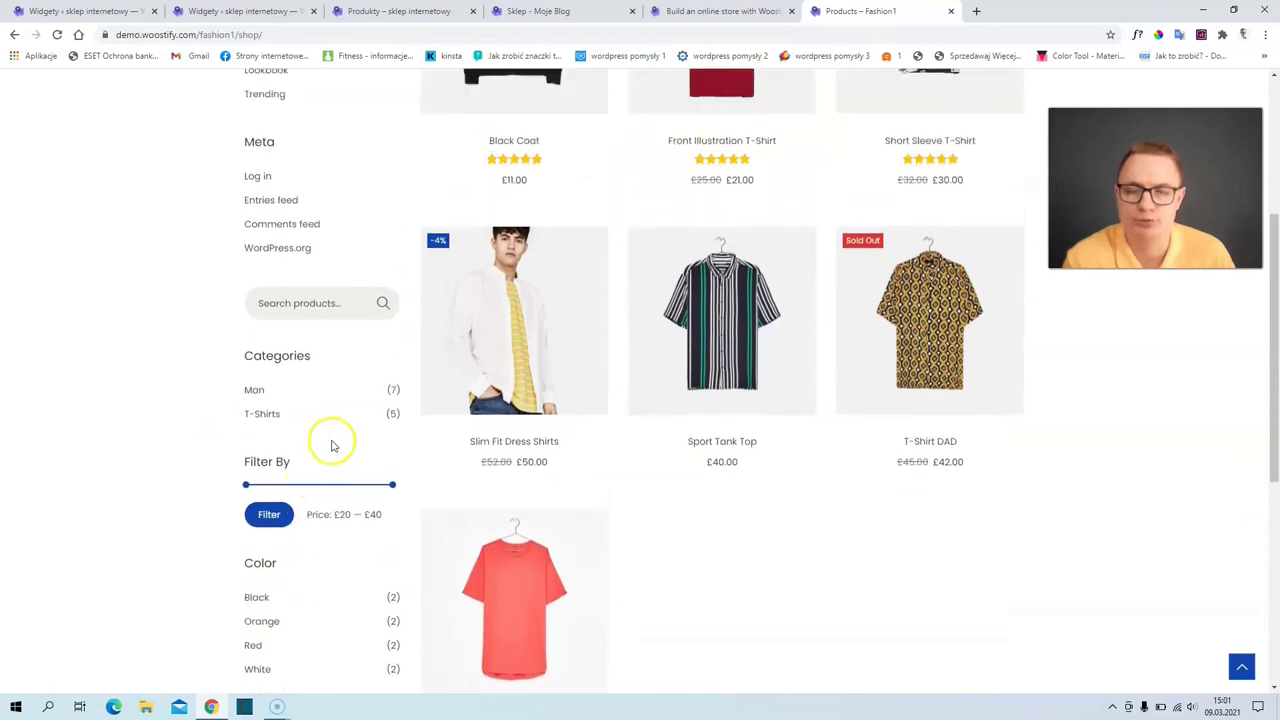
pyautogui.click(240, 11)
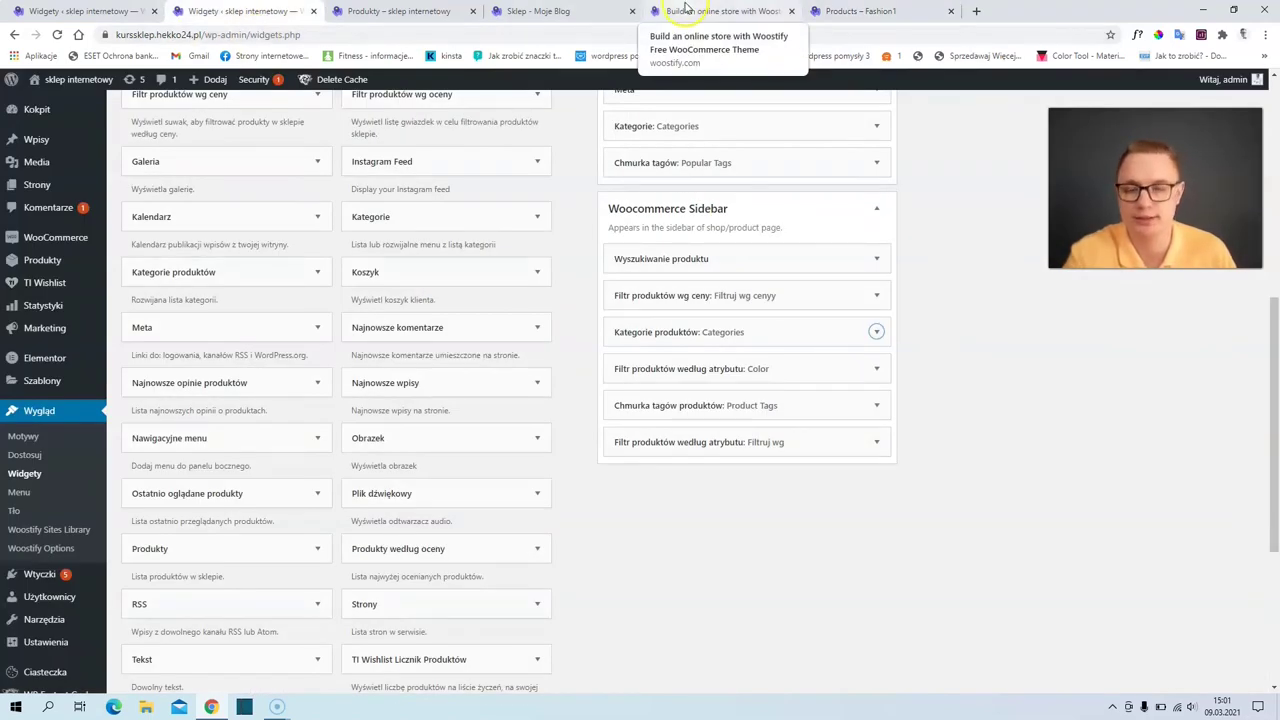